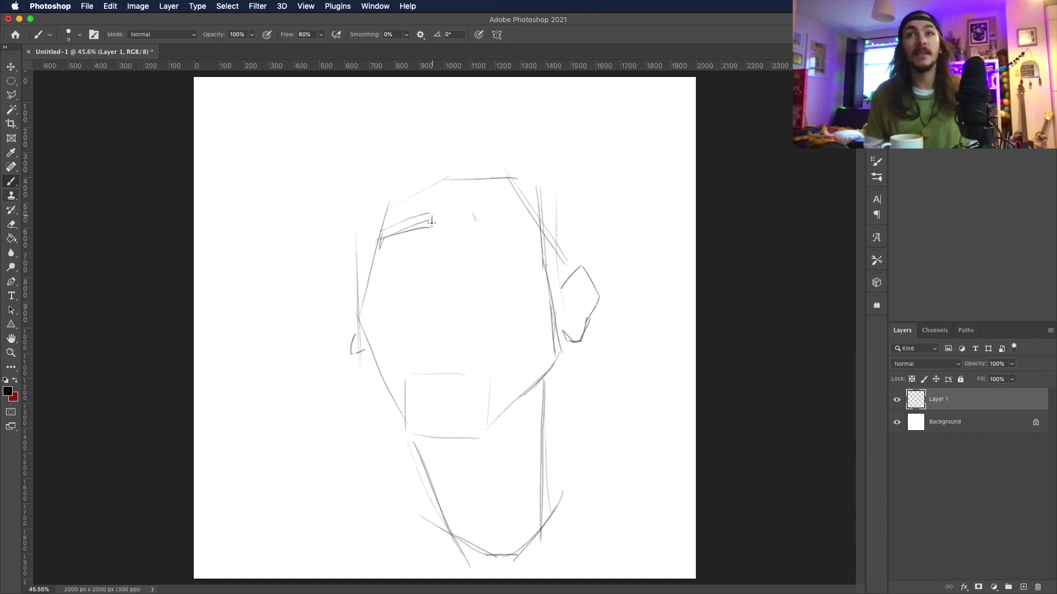
Step: Sketch the second eyebrow as a narrow angular bar and add short temple strokes at the outer ends of both eyebrows
drag(469, 213, 514, 213)
drag(519, 217, 532, 250)
drag(381, 227, 376, 253)
mouse_move(382, 234)
mouse_down()
mouse_move(431, 215)
mouse_move(519, 221)
mouse_up()
key(super+z)
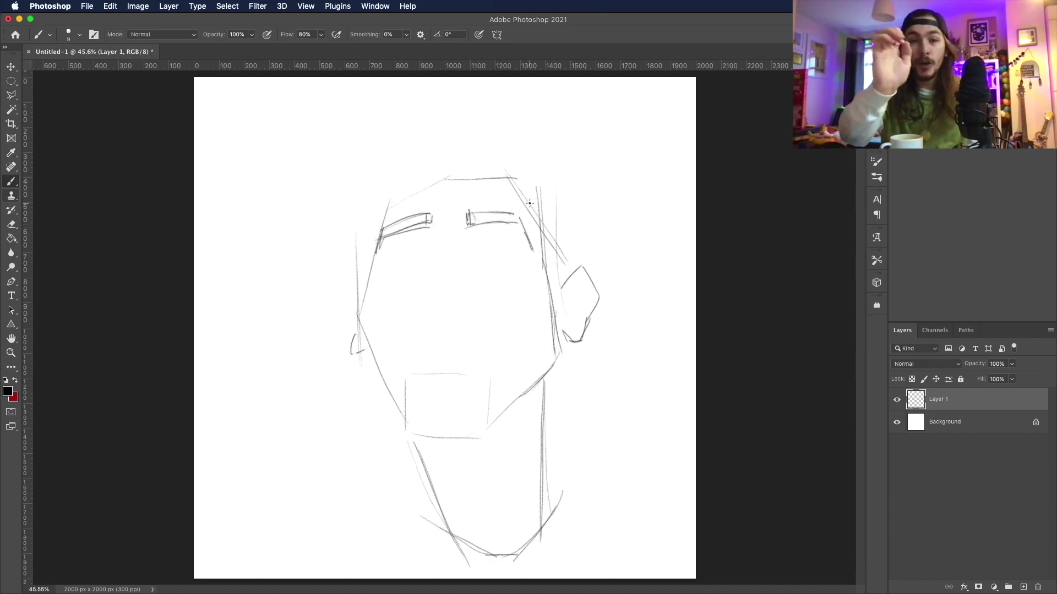
Step: Draw a slightly arched eye-level guideline across the face and firm up the image-left edge from temple to cheek
drag(429, 267, 535, 264)
key(super+z)
drag(380, 275, 548, 268)
drag(440, 263, 491, 256)
drag(374, 249, 358, 322)
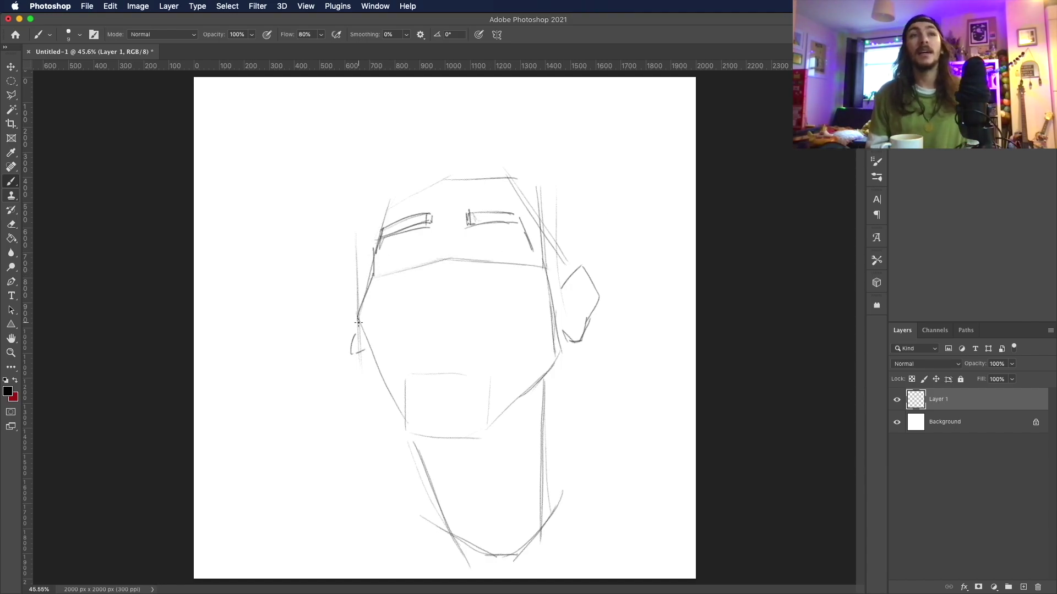
Step: Draw two light vertical guidelines from the forehead down to the sides of the chin box
drag(493, 186, 491, 425)
drag(397, 195, 401, 396)
key(super+z)
mouse_move(421, 173)
mouse_down()
mouse_move(394, 443)
mouse_move(411, 411)
mouse_up()
key(super+z)
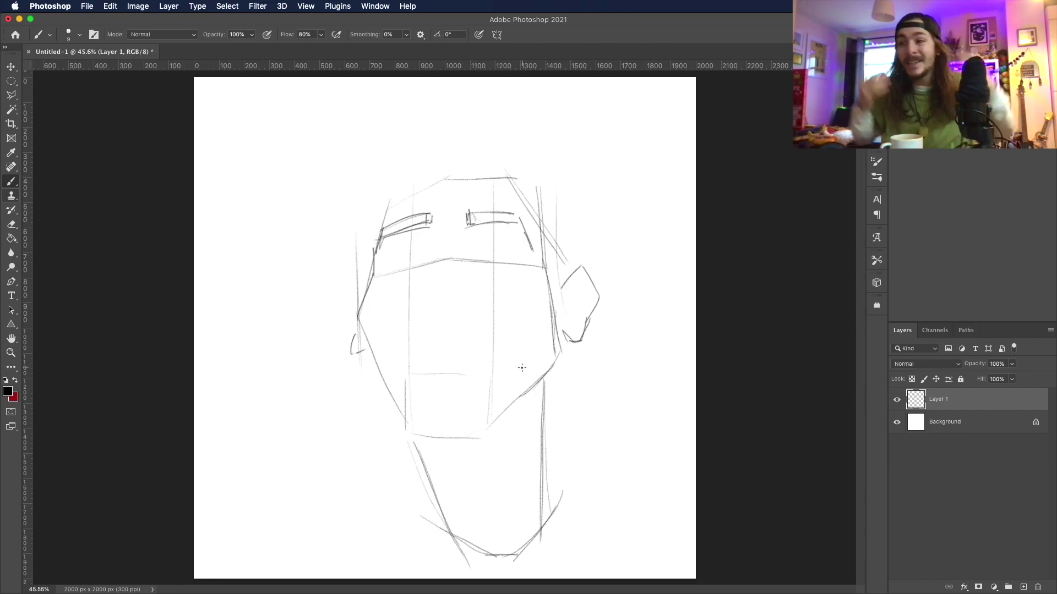
Step: Sketch the nose on the centre of the face with bridge sides, nostrils, nostril wings and a small V beneath the tip
drag(433, 256, 427, 281)
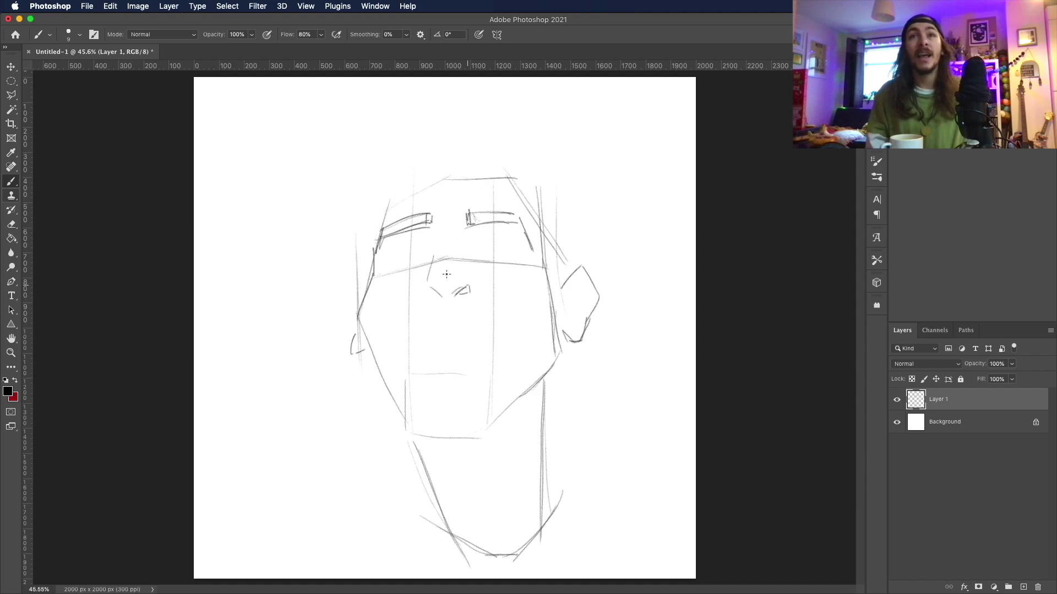
mouse_move(429, 292)
mouse_down()
mouse_move(441, 295)
mouse_move(418, 297)
mouse_up()
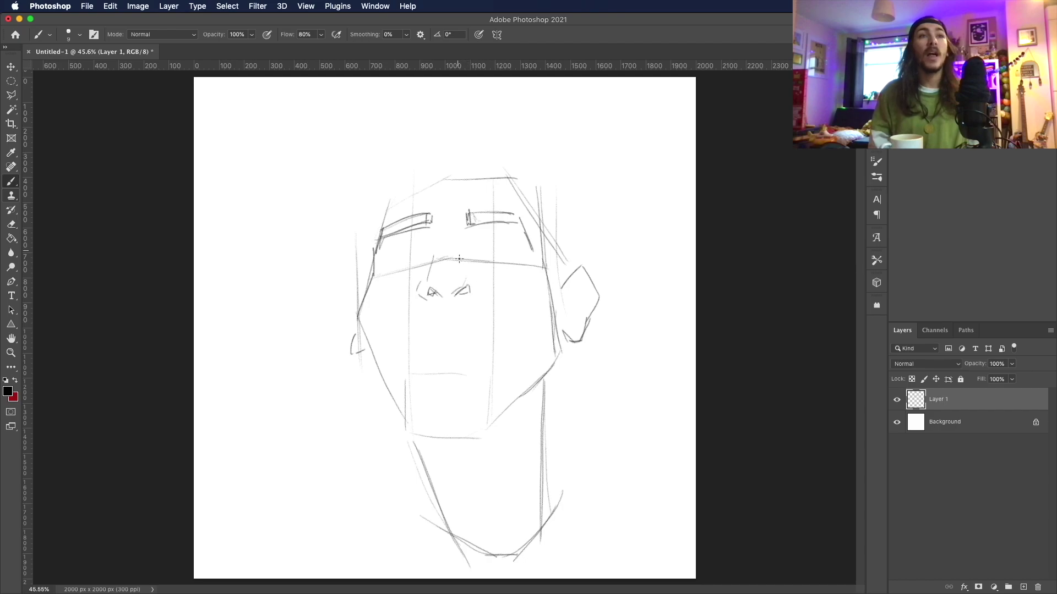
drag(439, 252, 428, 278)
key(super+z)
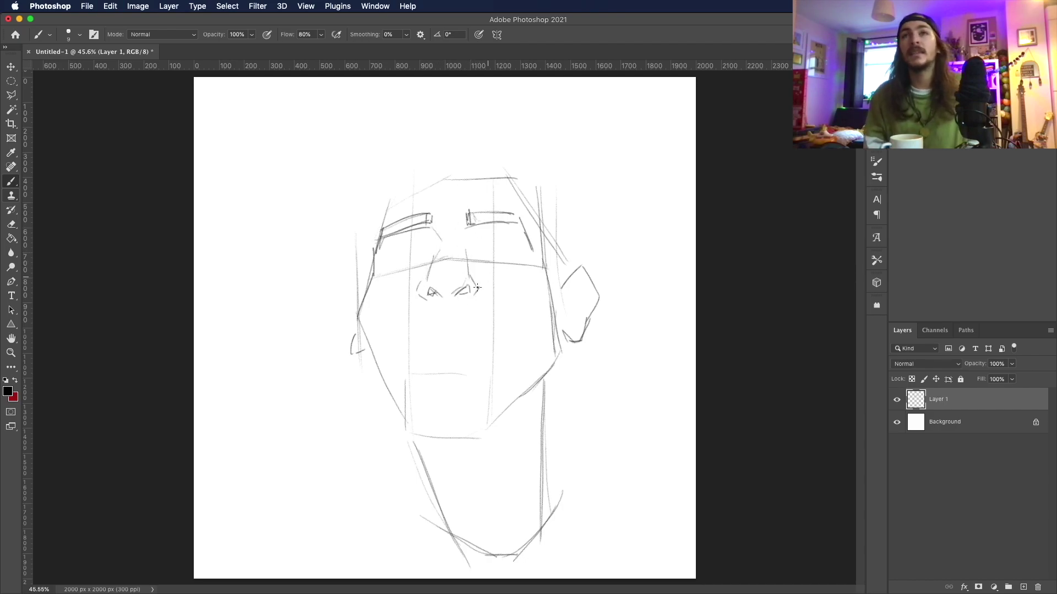
drag(462, 250, 468, 280)
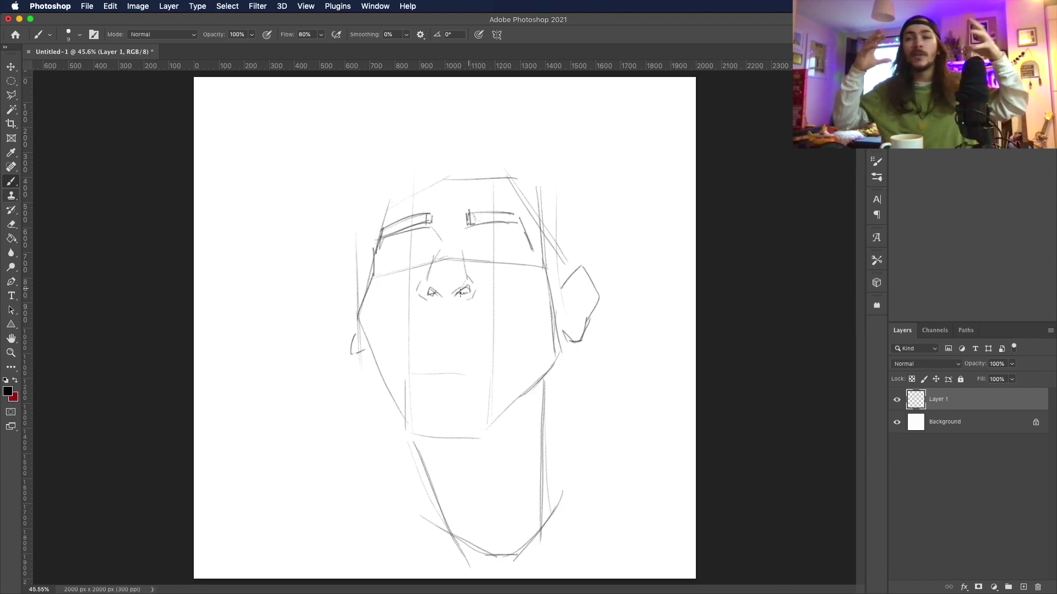
drag(441, 304, 453, 305)
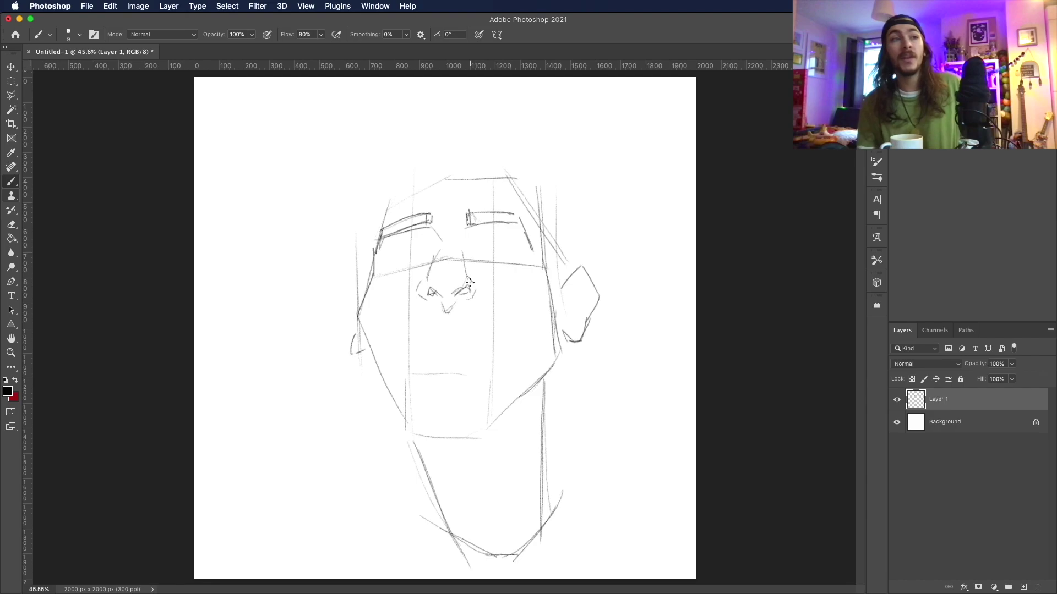
Step: Outline the top of the moustache from under the nose outward and down to both sides of the mouth area
drag(387, 322, 444, 301)
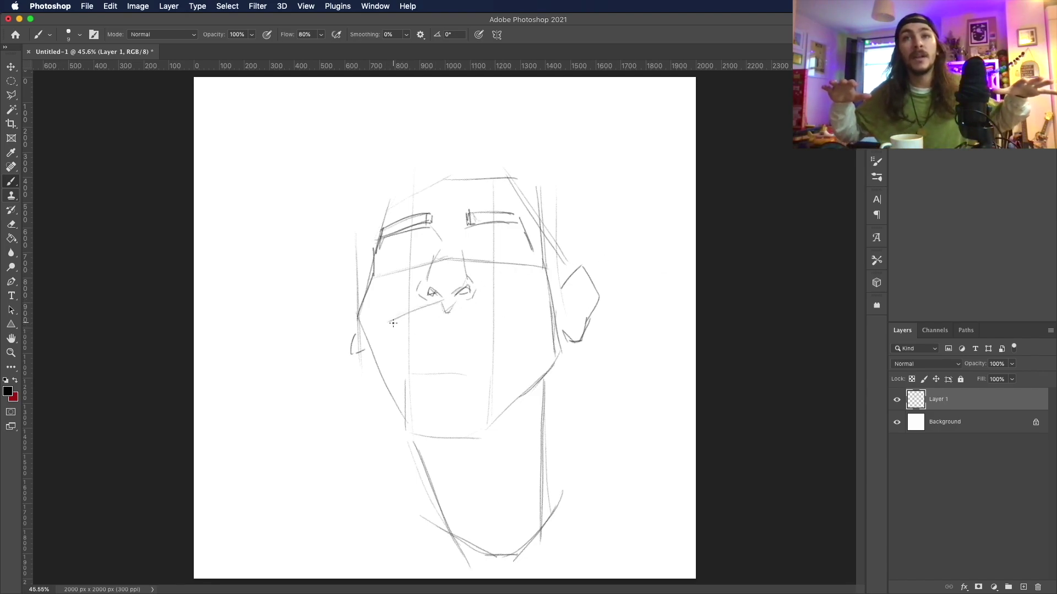
drag(393, 323, 389, 348)
mouse_move(462, 303)
mouse_down()
mouse_move(505, 315)
mouse_move(515, 337)
mouse_up()
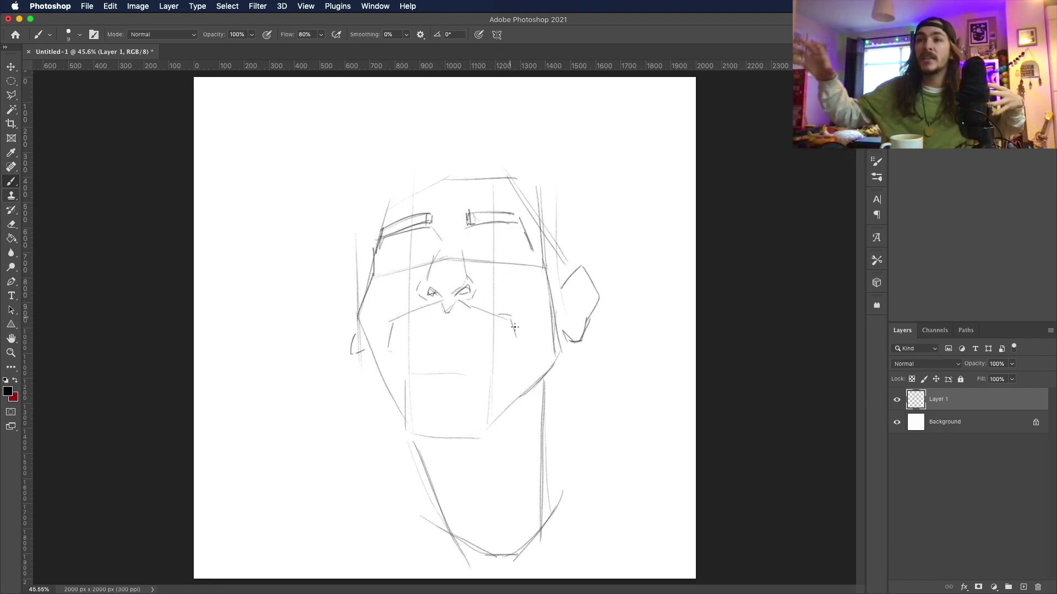
Step: Sketch the upper lip, mouth line and lower edge of the mouth opening, with short moustache strokes beside the mouth corners
mouse_move(397, 326)
mouse_down()
mouse_move(393, 345)
mouse_move(445, 329)
mouse_up()
drag(464, 324, 498, 334)
drag(505, 338, 513, 346)
drag(403, 337, 499, 335)
drag(504, 328, 508, 330)
drag(426, 347, 502, 339)
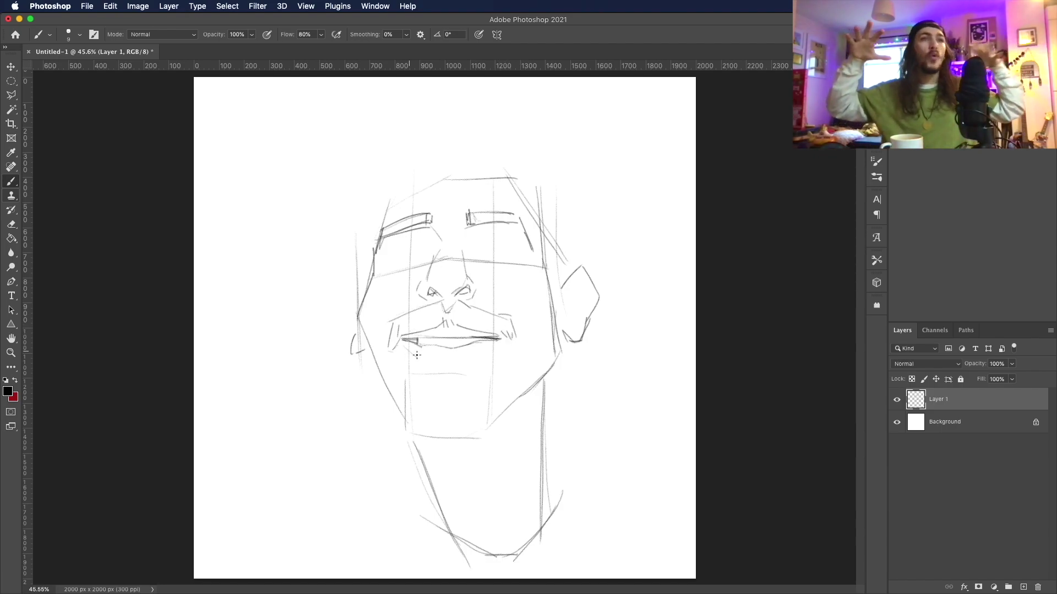
Step: Draw the lower lip contour, then erase and redraw its image-right end up to the mouth corner
mouse_move(417, 354)
mouse_down()
mouse_move(474, 357)
mouse_move(496, 345)
mouse_up()
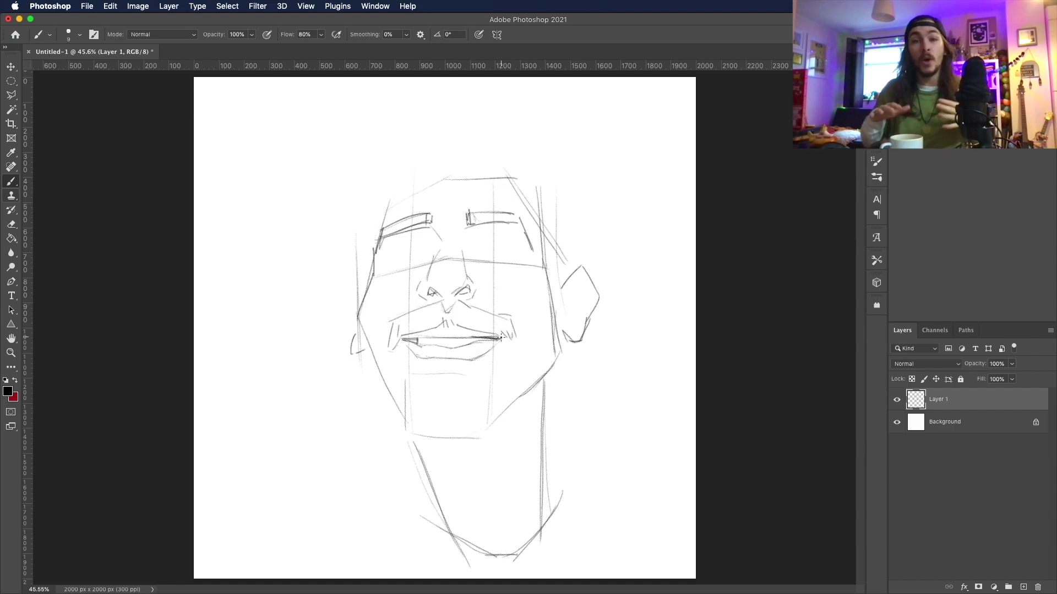
key(e)
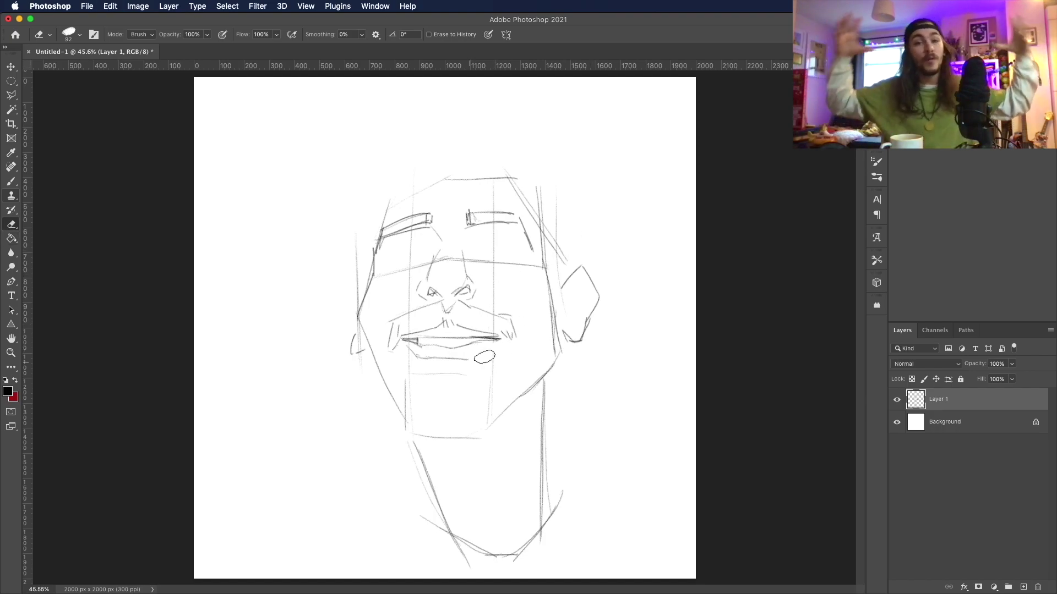
key(b)
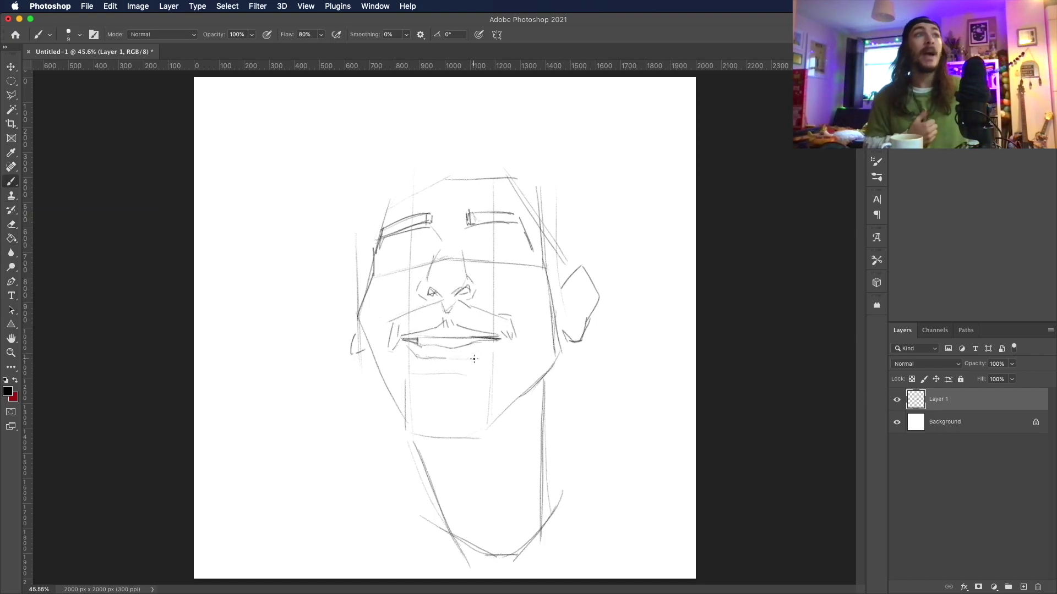
drag(466, 361, 497, 342)
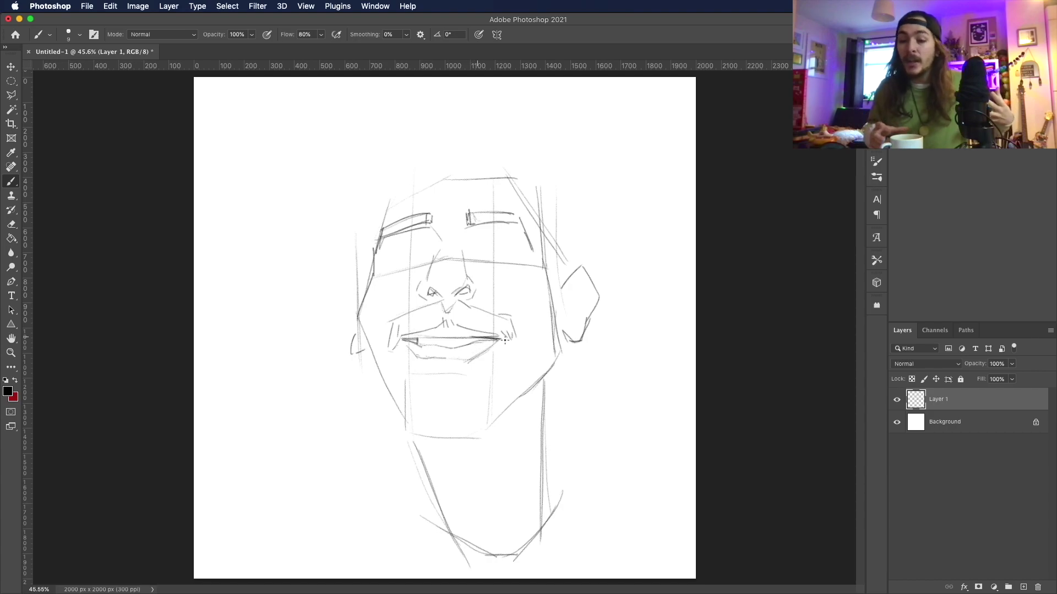
Step: Sketch the small beard patch under the lip and a jagged goatee outline around the chin, touching up the mouth corner
drag(427, 380, 461, 379)
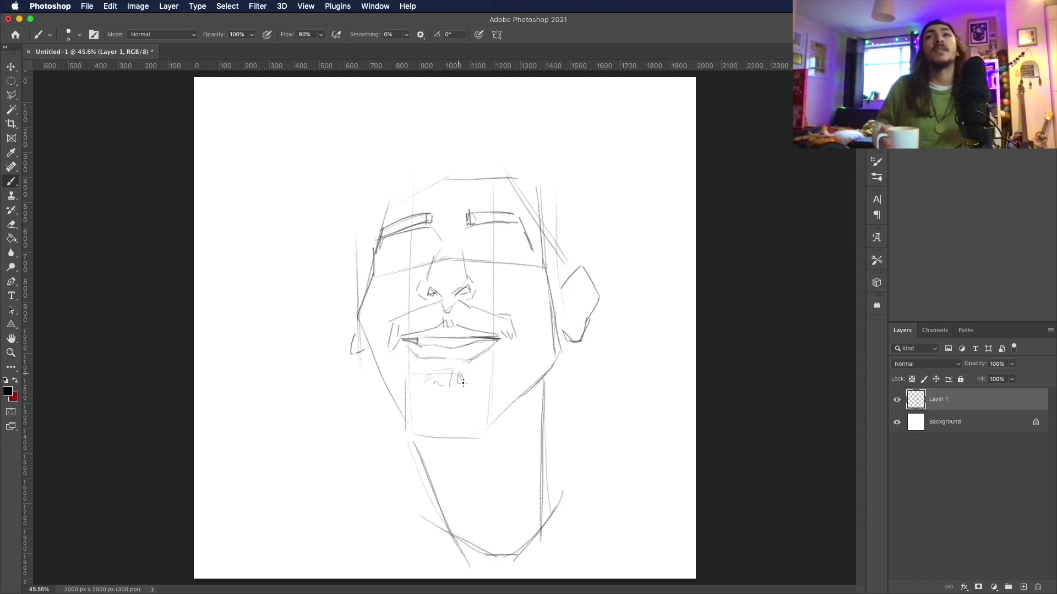
mouse_move(369, 353)
mouse_down()
mouse_move(410, 440)
mouse_move(445, 432)
mouse_move(423, 445)
mouse_move(431, 455)
mouse_move(488, 439)
mouse_up()
mouse_move(404, 387)
mouse_down()
mouse_move(427, 421)
mouse_move(449, 404)
mouse_move(455, 421)
mouse_move(475, 422)
mouse_move(500, 390)
mouse_move(514, 397)
mouse_move(492, 436)
mouse_move(506, 417)
mouse_up()
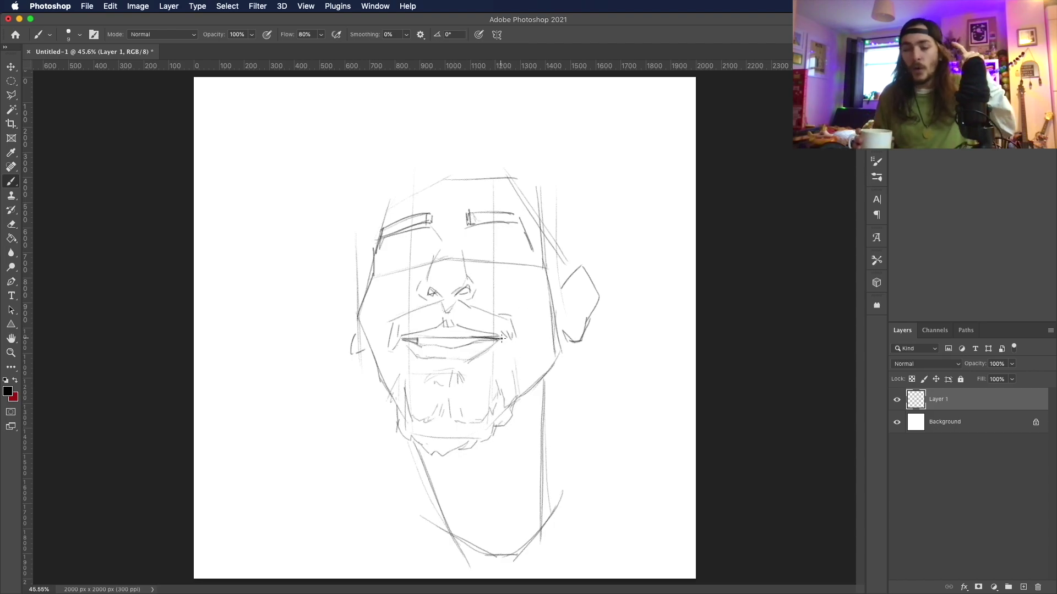
drag(498, 341, 508, 332)
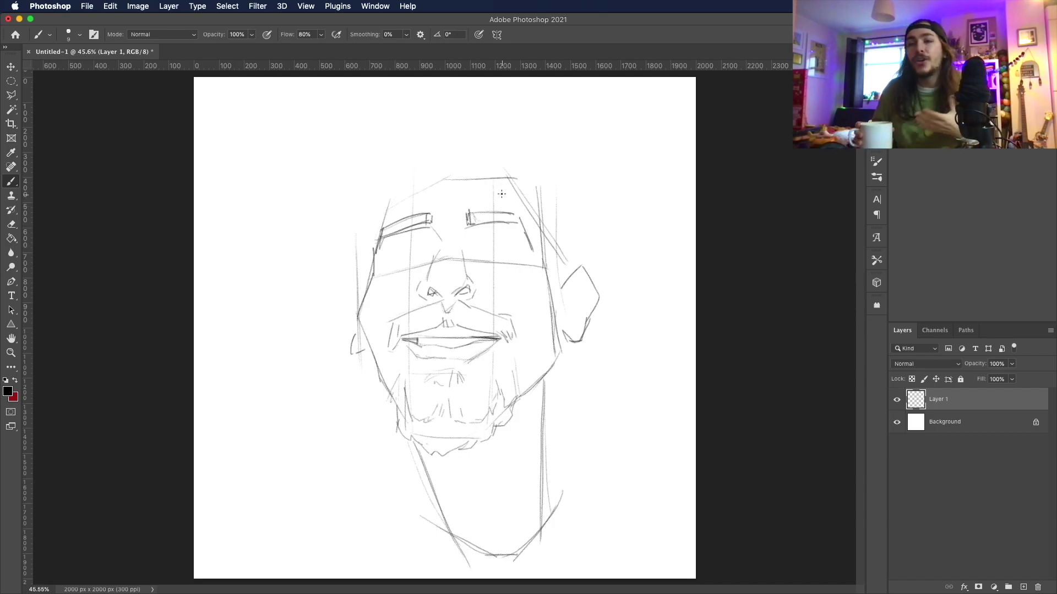
Step: Draw two narrow, squinting eyes along the eye guideline with upper lids, lower lids and irises
drag(386, 269, 427, 260)
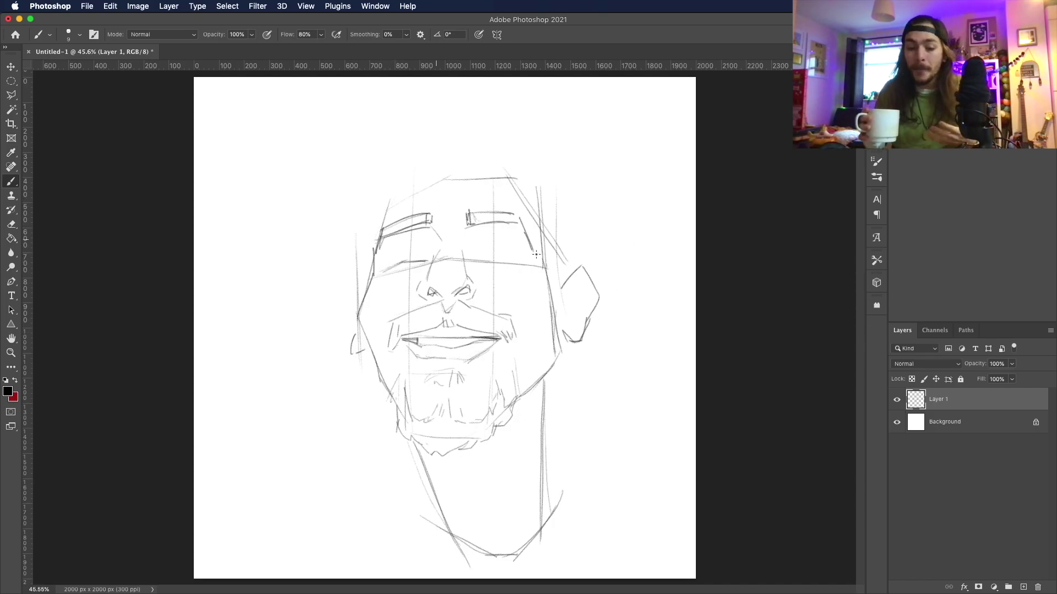
drag(502, 256, 521, 263)
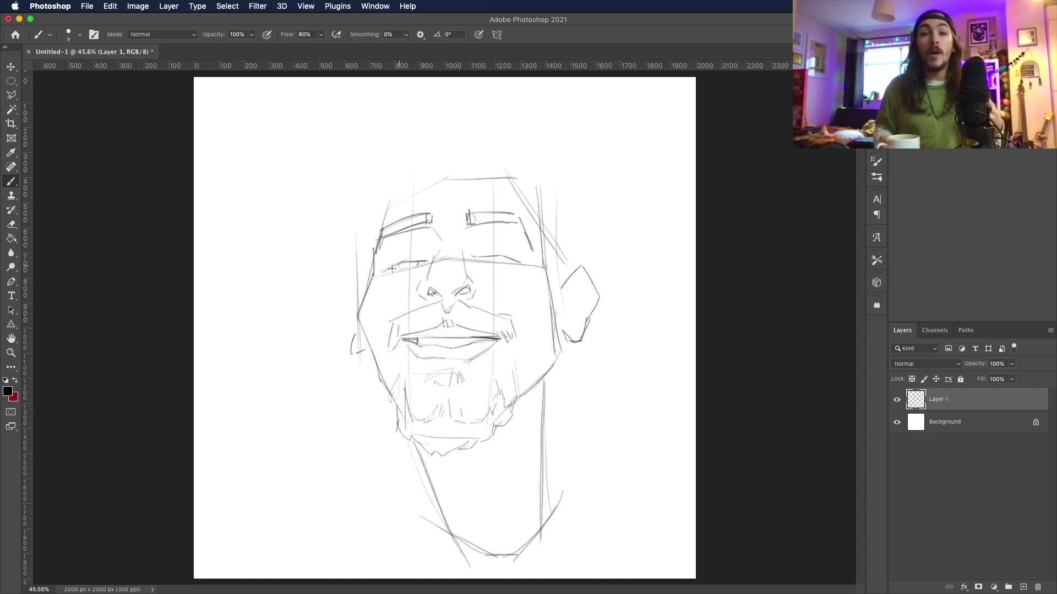
drag(389, 269, 426, 262)
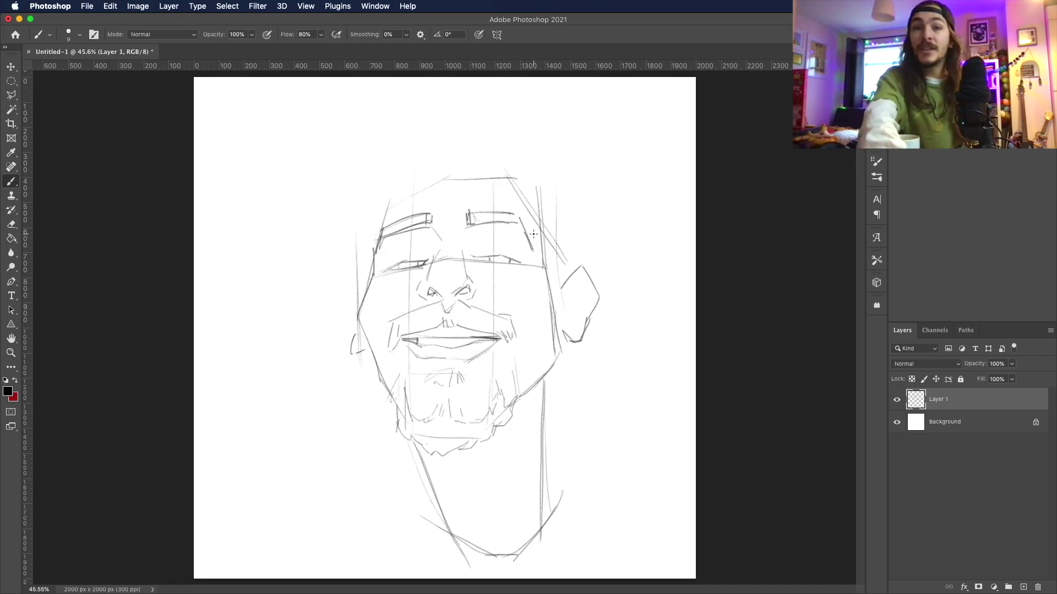
mouse_move(501, 257)
mouse_down()
mouse_move(537, 222)
mouse_move(528, 266)
mouse_up()
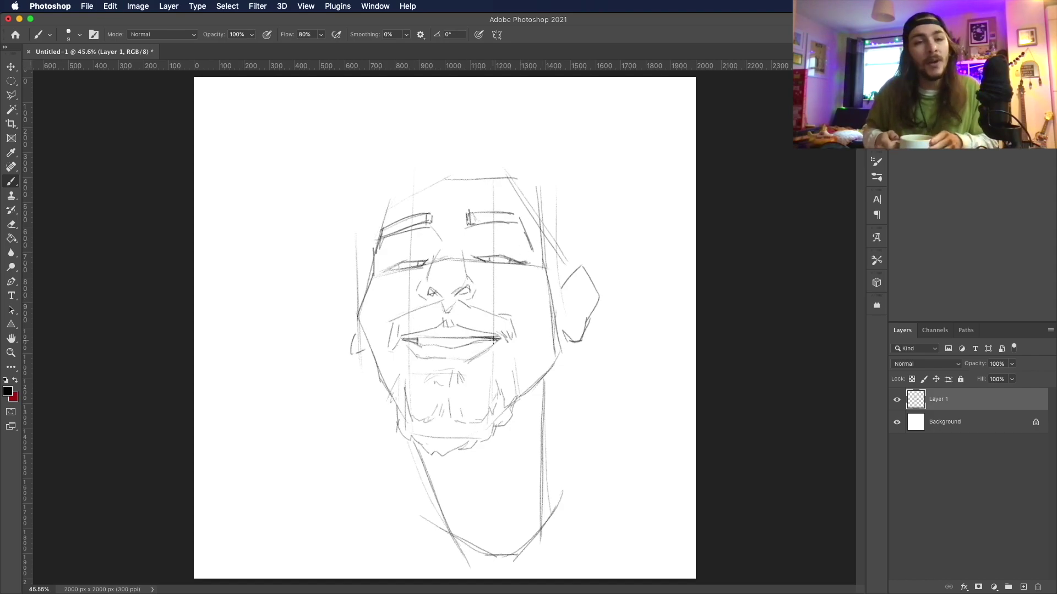
Step: Clean up the mouth's image-right corner with the eraser and shade the dark gap in the image-left corner
key(e)
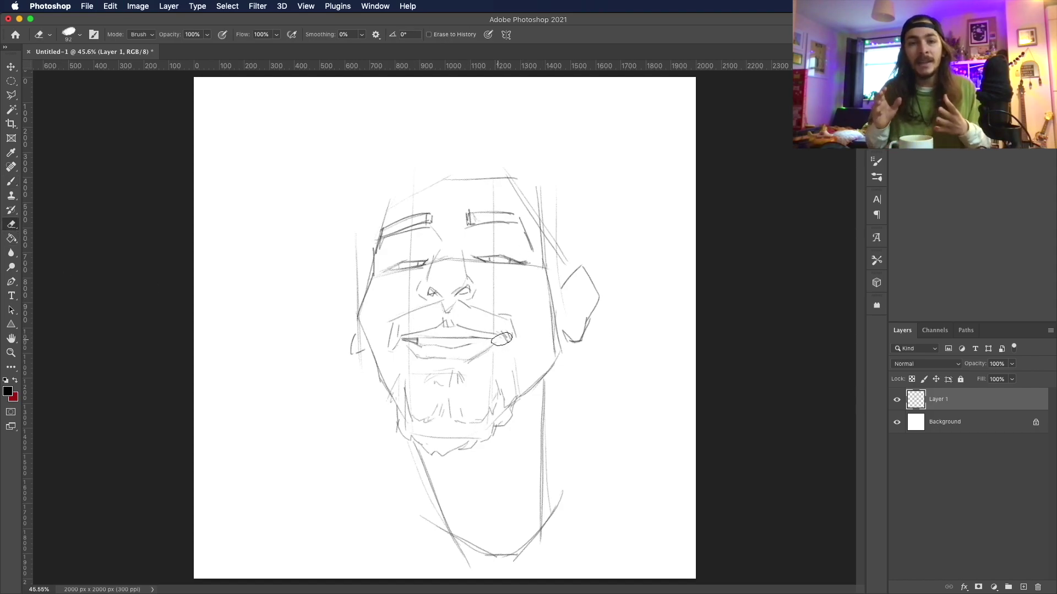
key(b)
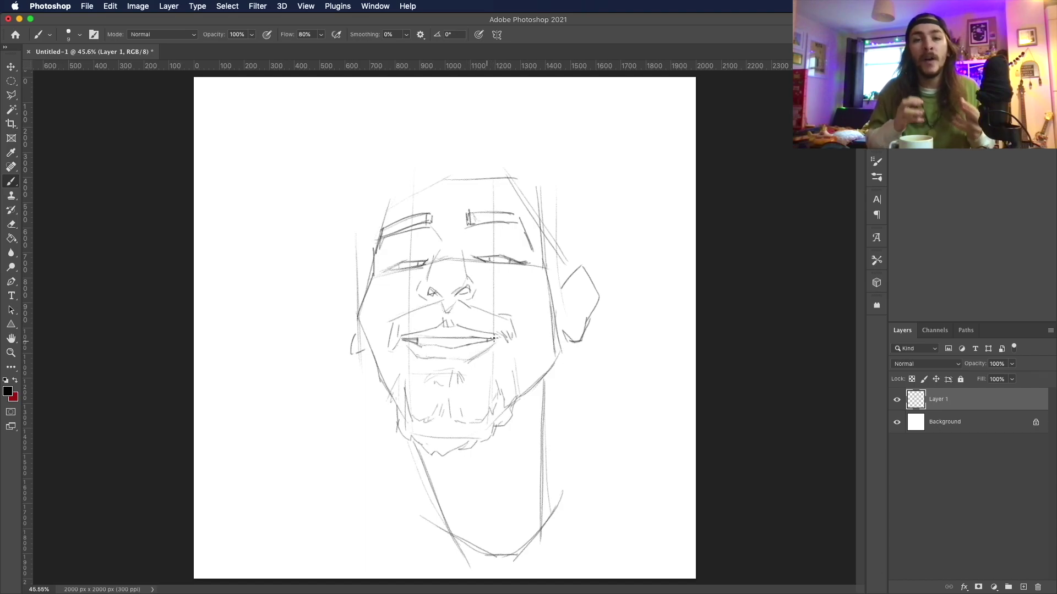
drag(404, 340, 416, 343)
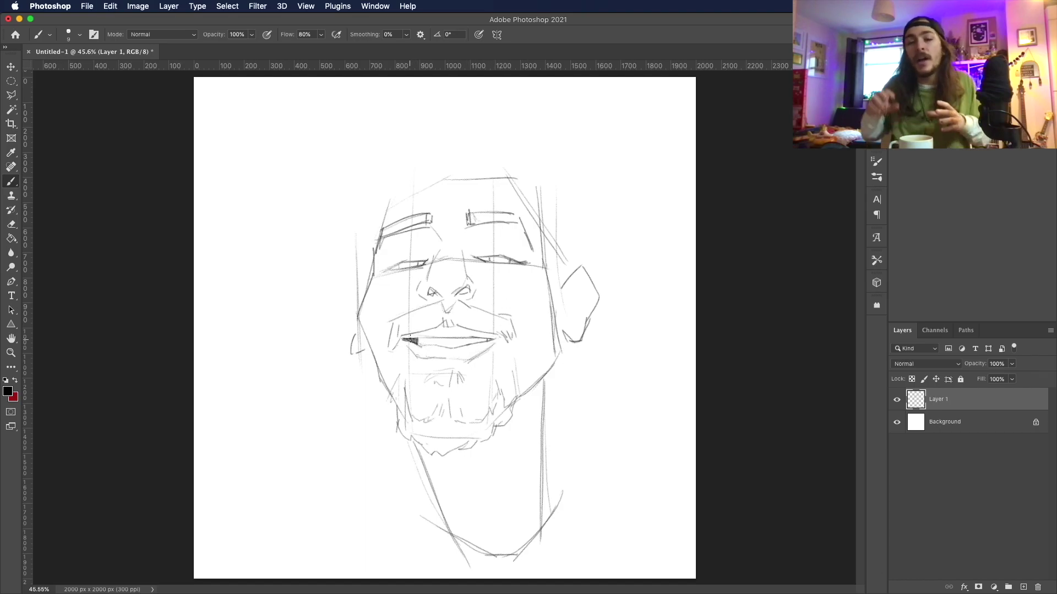
Step: Add inner-ear strokes and the hair outline from the temple over the image-right ear, erasing the covered upper ear lines
drag(570, 312, 575, 323)
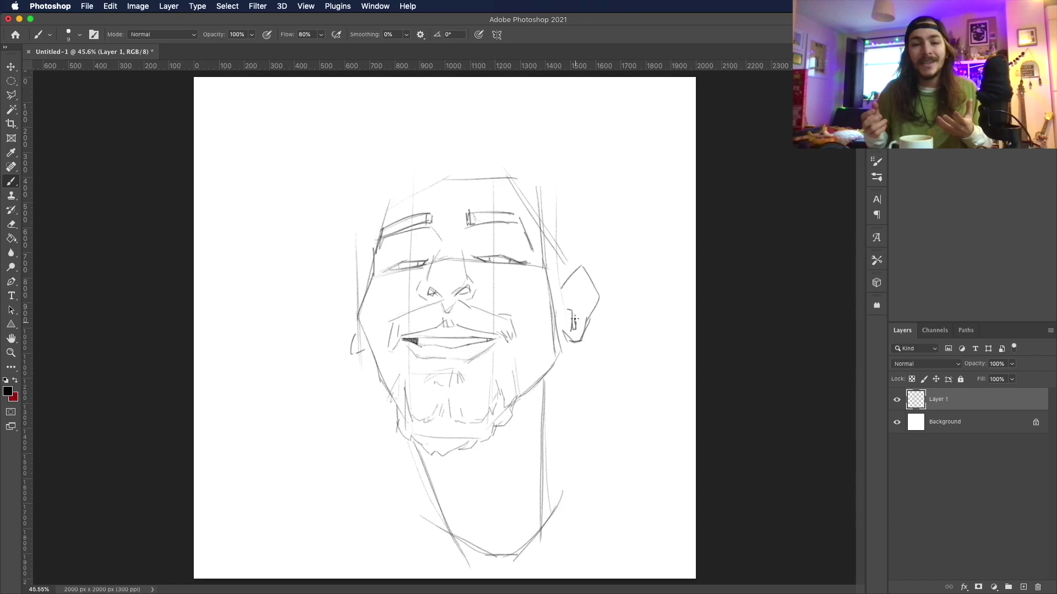
drag(534, 221, 543, 236)
key(super+z)
mouse_move(527, 195)
mouse_down()
mouse_move(555, 188)
mouse_move(599, 300)
mouse_up()
key(e)
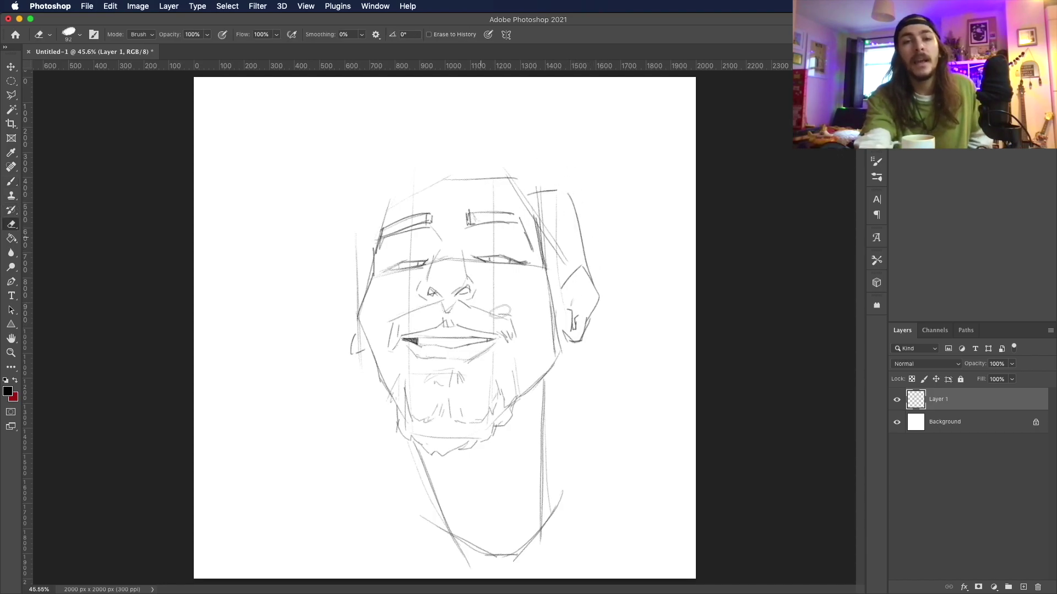
key(b)
Step: Outline the crown of the head with angular lines and draw the outer hair falling down the image-left side
mouse_move(528, 194)
mouse_down()
mouse_move(532, 159)
mouse_move(465, 132)
mouse_up()
mouse_move(450, 133)
mouse_down()
mouse_move(337, 185)
mouse_move(349, 223)
mouse_up()
mouse_move(354, 222)
mouse_down()
mouse_move(324, 285)
mouse_move(337, 443)
mouse_up()
drag(324, 295, 307, 358)
drag(321, 318, 314, 385)
Step: Draw the inner hair strands beside the image-left cheek, sweeping down and outward toward the shoulder
drag(357, 317, 340, 451)
drag(345, 355, 362, 447)
drag(356, 335, 352, 374)
mouse_move(357, 357)
mouse_down()
mouse_move(369, 343)
mouse_move(385, 435)
mouse_move(314, 470)
mouse_up()
mouse_move(362, 446)
mouse_down()
mouse_move(311, 494)
mouse_move(300, 542)
mouse_up()
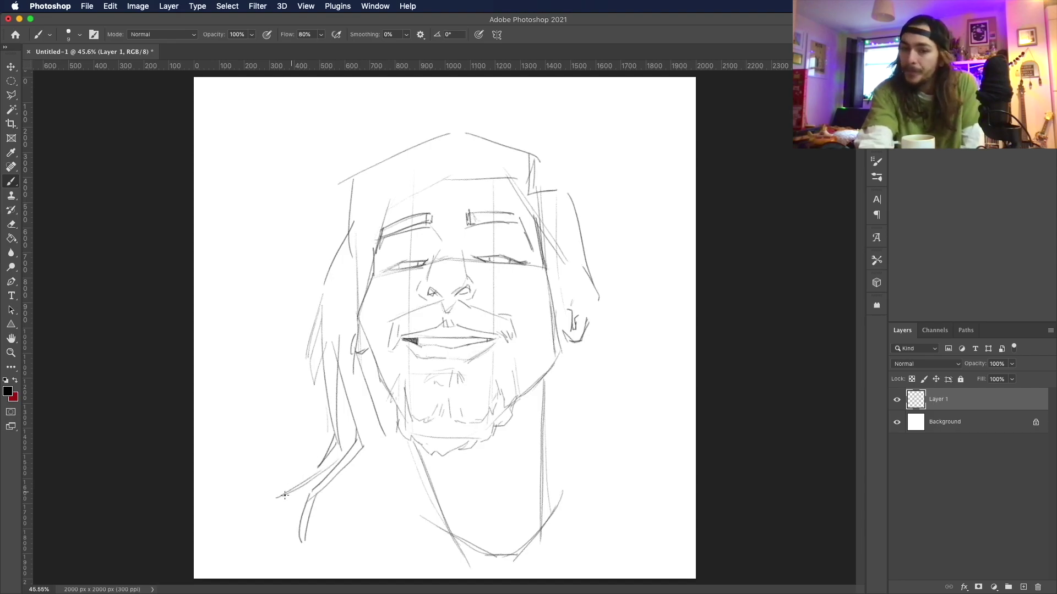
mouse_move(336, 461)
mouse_down()
mouse_move(279, 499)
mouse_move(348, 552)
mouse_move(320, 509)
mouse_up()
mouse_move(381, 437)
mouse_down()
mouse_move(340, 481)
mouse_move(354, 468)
mouse_up()
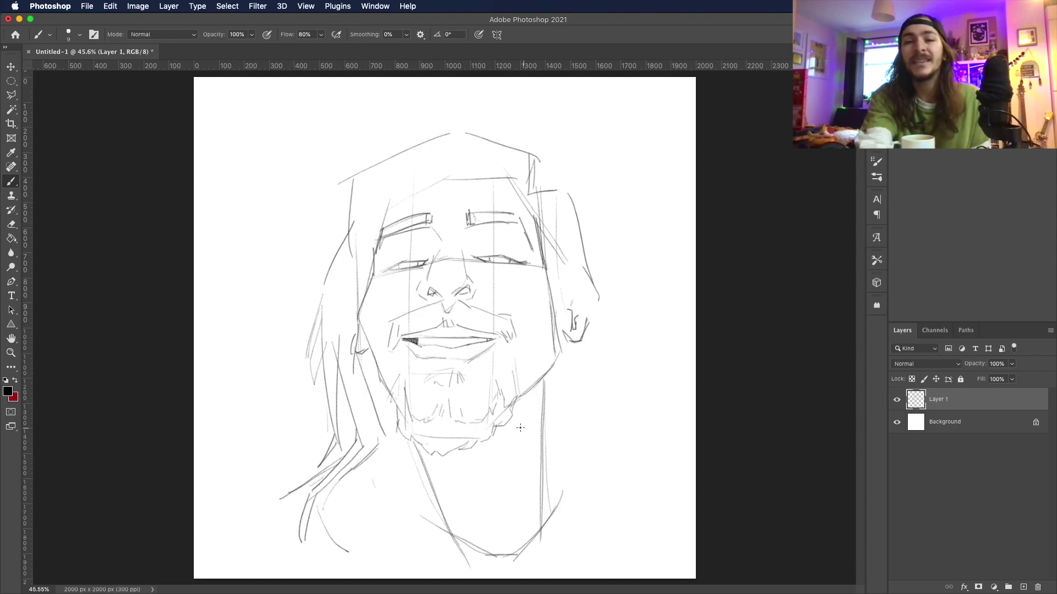
Step: Sketch the strokes at the base of the neck and the outer edge of the curling hair lock beside it
mouse_move(419, 458)
mouse_down()
mouse_move(446, 542)
mouse_move(437, 582)
mouse_up()
drag(444, 545, 476, 579)
drag(363, 509, 327, 575)
key(cmd+z)
drag(370, 460, 381, 504)
drag(381, 513, 347, 578)
Step: Fill the curling lock beside the neck with short curved inner hair strands
drag(379, 480, 348, 535)
drag(357, 519, 336, 550)
drag(388, 448, 346, 487)
drag(357, 533, 352, 554)
mouse_move(378, 498)
mouse_down()
mouse_move(361, 543)
mouse_move(363, 516)
mouse_up()
Step: Redraw the image-right neck edge more firmly under the jaw, add a neck shadow line and erase the stray collar line
mouse_move(560, 333)
mouse_down()
mouse_move(550, 370)
mouse_move(515, 401)
mouse_move(509, 452)
mouse_move(494, 472)
mouse_up()
mouse_move(545, 376)
mouse_down()
mouse_move(533, 457)
mouse_move(546, 522)
mouse_up()
key(super+z)
drag(535, 440, 545, 520)
key(super+z)
mouse_move(545, 377)
mouse_down()
mouse_move(536, 466)
mouse_move(535, 456)
mouse_move(547, 431)
mouse_move(556, 479)
mouse_up()
key(e)
click(11, 183)
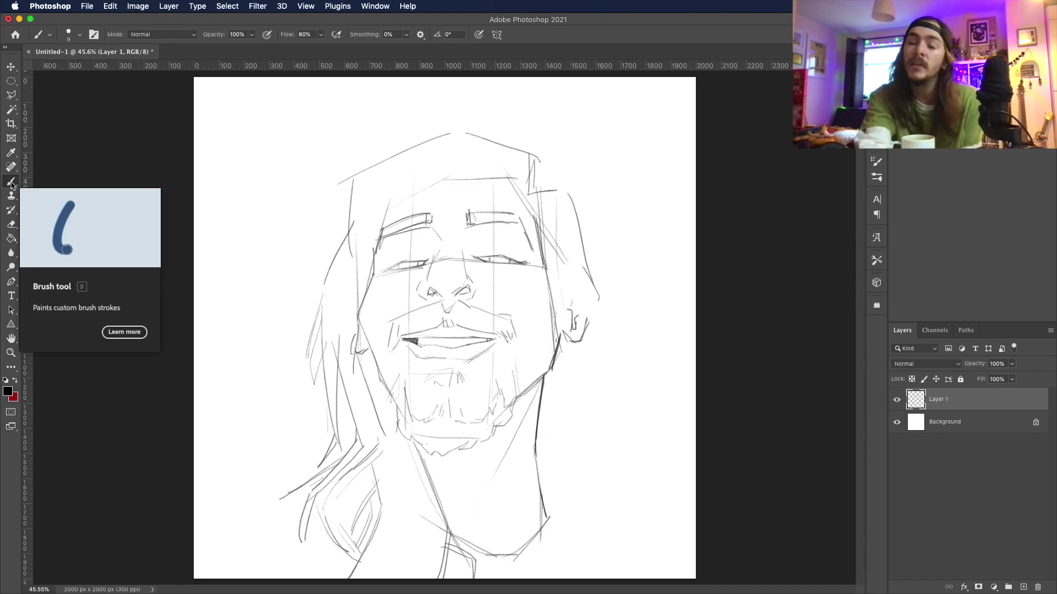
Step: Darken the jaw edge beside the image-right ear and draw hair strands sweeping around and below the ear
mouse_move(547, 259)
mouse_down()
mouse_move(556, 300)
mouse_move(554, 257)
mouse_up()
mouse_move(558, 321)
mouse_down()
mouse_move(562, 297)
mouse_move(551, 372)
mouse_up()
drag(562, 293, 598, 329)
key(ctrl+z)
mouse_move(557, 256)
mouse_down()
mouse_move(566, 293)
mouse_move(619, 304)
mouse_move(595, 408)
mouse_up()
key(ctrl+z)
key(ctrl+z)
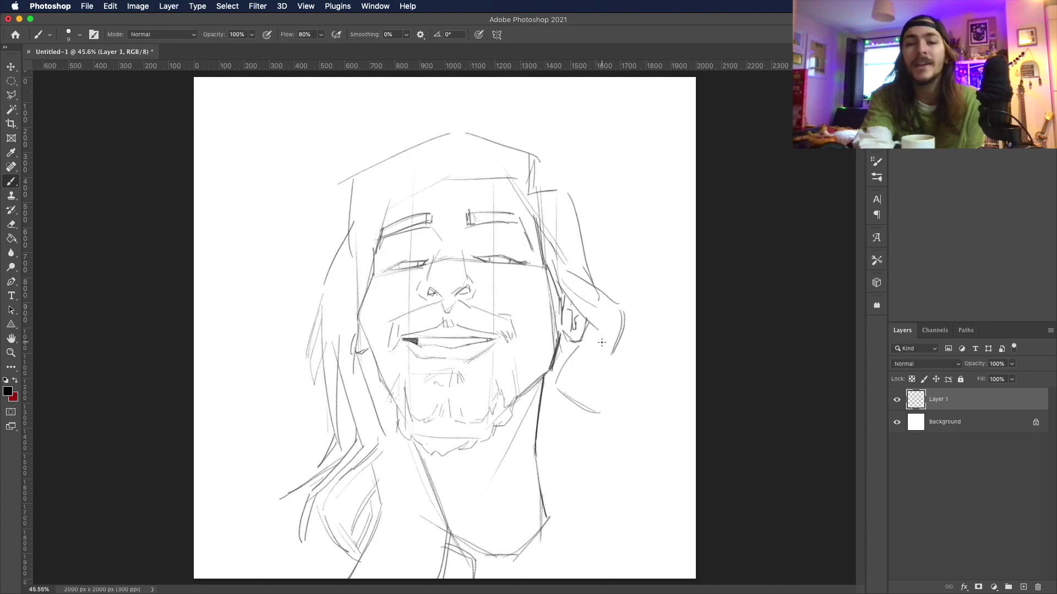
drag(585, 254, 594, 289)
drag(601, 327, 602, 337)
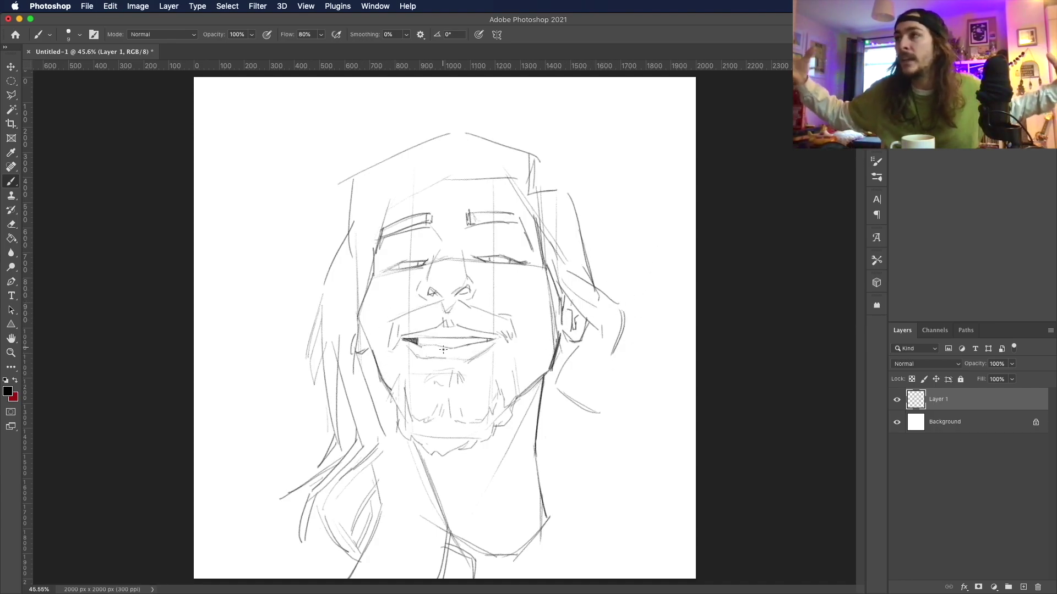
Step: Add tooth divisions inside the open mouth and refine the eyes with extra eyelid strokes
mouse_move(460, 336)
mouse_down()
mouse_move(459, 345)
mouse_move(423, 345)
mouse_move(487, 344)
mouse_up()
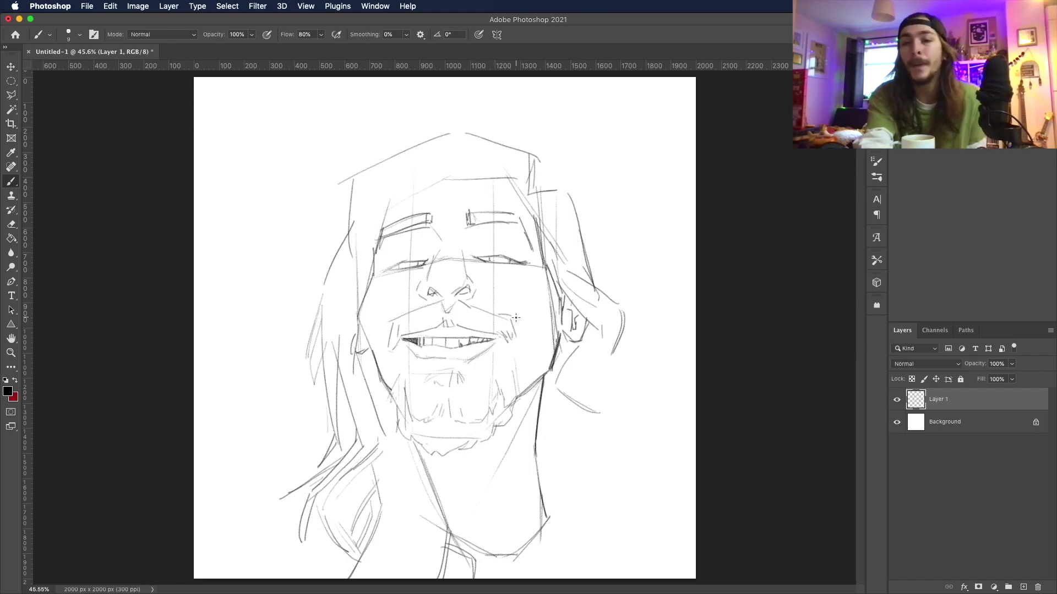
drag(386, 269, 424, 257)
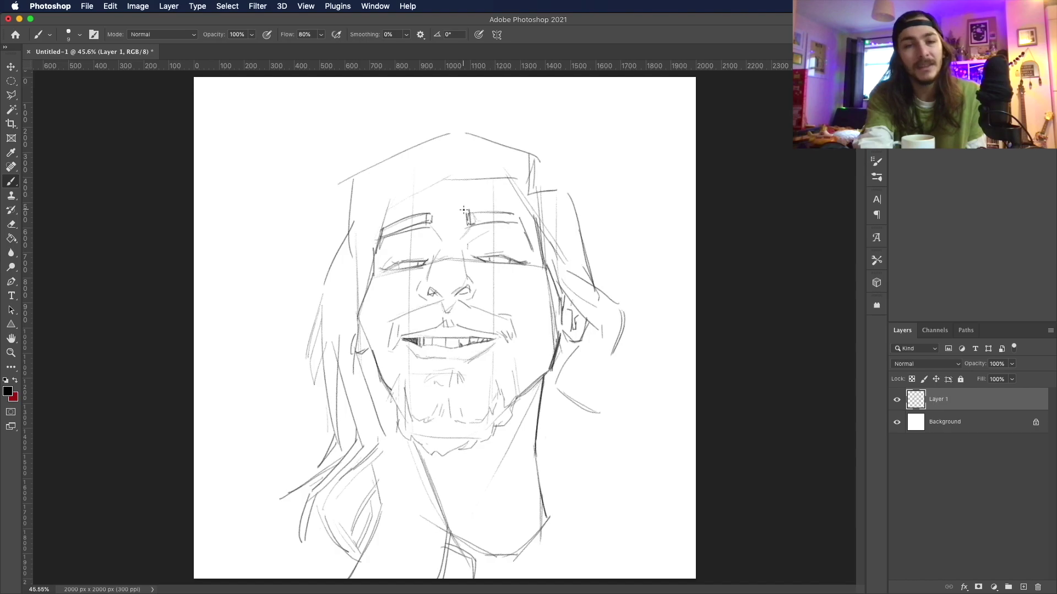
Step: Draw long hair strands falling behind the image-right side of the neck and a sloping shoulder line below them
drag(581, 364, 544, 440)
mouse_move(586, 373)
mouse_down()
mouse_move(551, 445)
mouse_move(549, 478)
mouse_up()
drag(584, 361, 583, 395)
drag(579, 411, 643, 487)
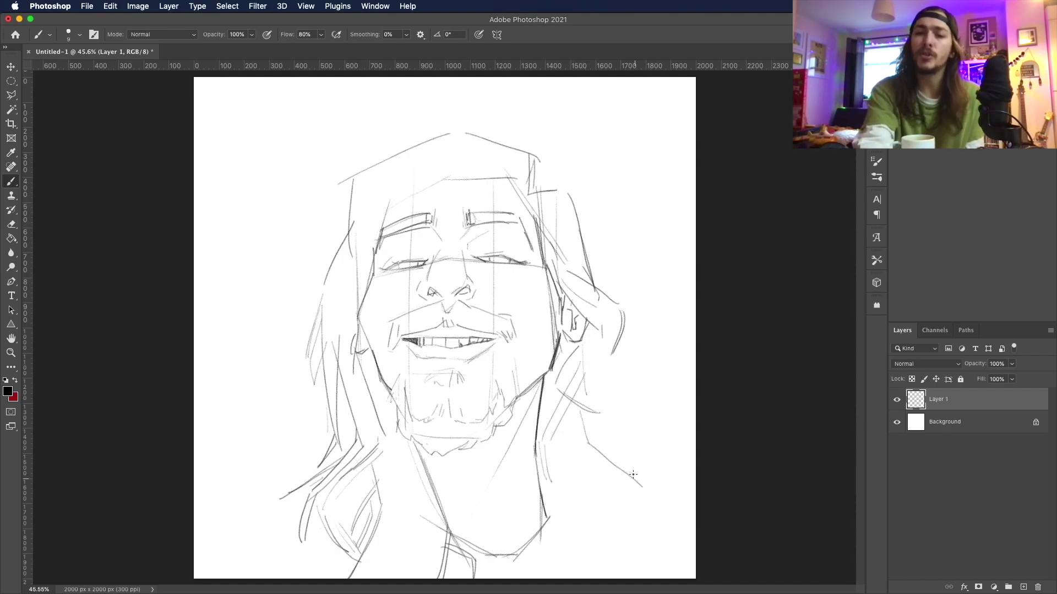
Step: Draw long hair strands from below the image-right ear down over the image-right shoulder
mouse_move(610, 359)
mouse_down()
mouse_move(620, 408)
mouse_move(666, 449)
mouse_up()
drag(615, 380, 653, 445)
mouse_move(619, 411)
mouse_down()
mouse_move(668, 457)
mouse_move(685, 529)
mouse_up()
drag(645, 447, 647, 524)
key(ctrl+z)
Step: Sketch the collar edge at the image-right neck base and the hair ends and clothing folds along the lower image-right area
drag(571, 487, 552, 553)
drag(549, 558, 555, 581)
mouse_move(554, 508)
mouse_down()
mouse_move(542, 547)
mouse_move(544, 537)
mouse_up()
drag(568, 491, 548, 578)
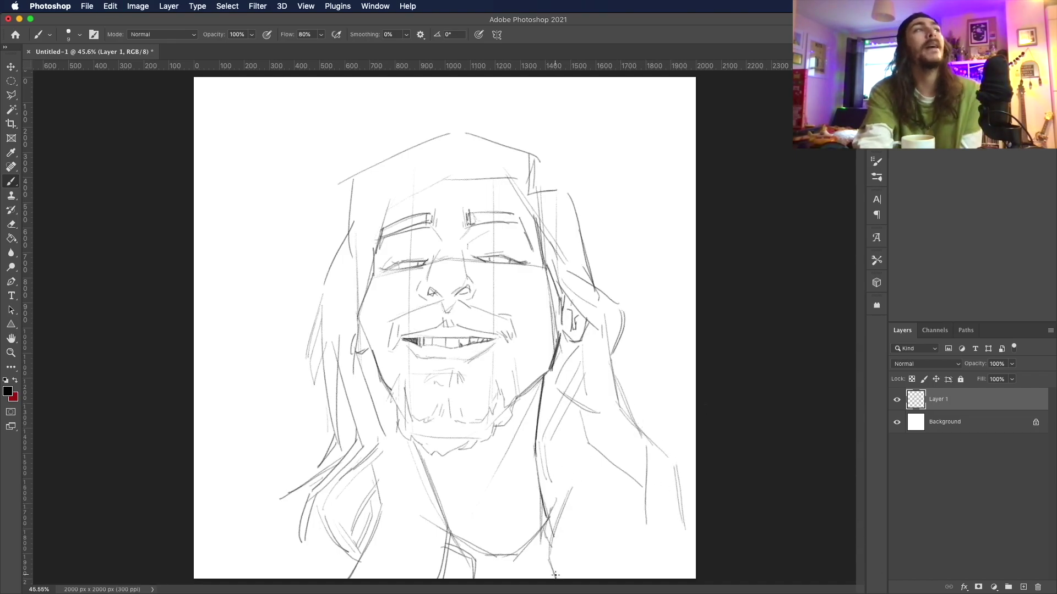
drag(607, 500, 584, 572)
drag(628, 524, 605, 577)
mouse_move(641, 484)
mouse_down()
mouse_move(657, 532)
mouse_move(647, 581)
mouse_up()
drag(666, 536, 655, 581)
mouse_move(648, 498)
mouse_down()
mouse_move(665, 550)
mouse_move(606, 578)
mouse_up()
mouse_move(622, 555)
mouse_down()
mouse_move(610, 577)
mouse_move(532, 578)
mouse_up()
mouse_move(557, 533)
mouse_down()
mouse_move(518, 579)
mouse_move(521, 570)
mouse_up()
Step: Add faint vertical lines on the neck and extend the shoulder lines outward on both sides of the figure
drag(472, 469, 437, 538)
drag(508, 534, 523, 445)
drag(314, 494, 231, 542)
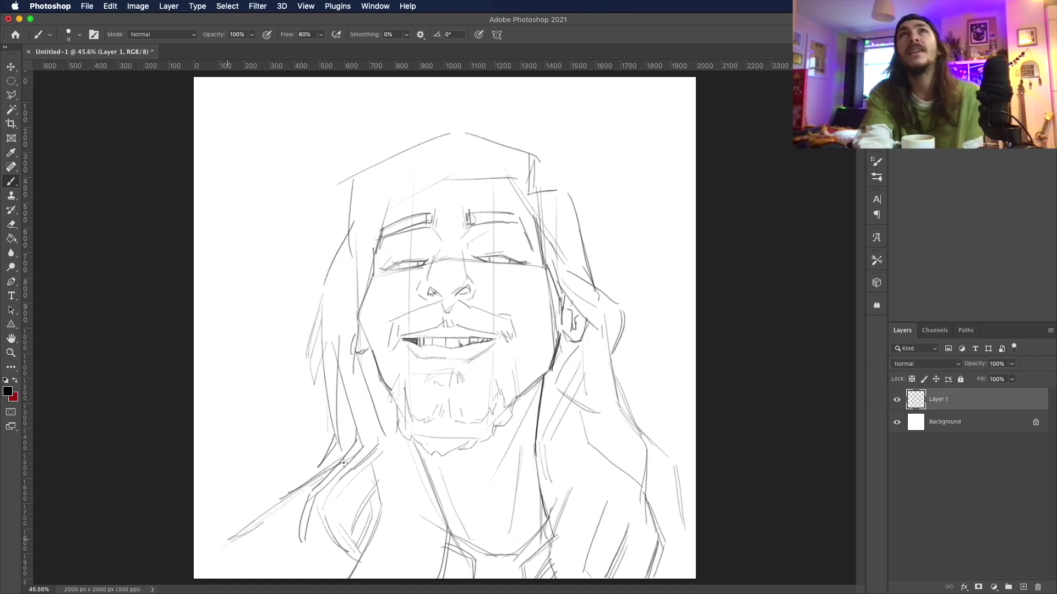
mouse_move(634, 415)
mouse_down()
mouse_move(694, 416)
mouse_move(622, 412)
mouse_move(685, 410)
mouse_up()
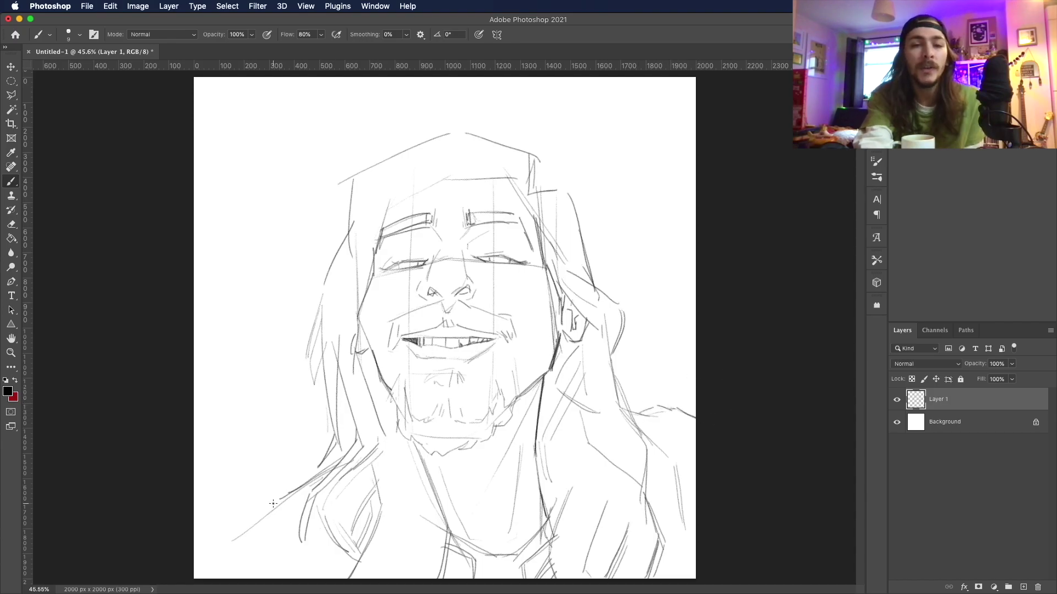
Step: Set the blend mode of the Layer 1 sketch to Multiply
click(928, 363)
click(960, 401)
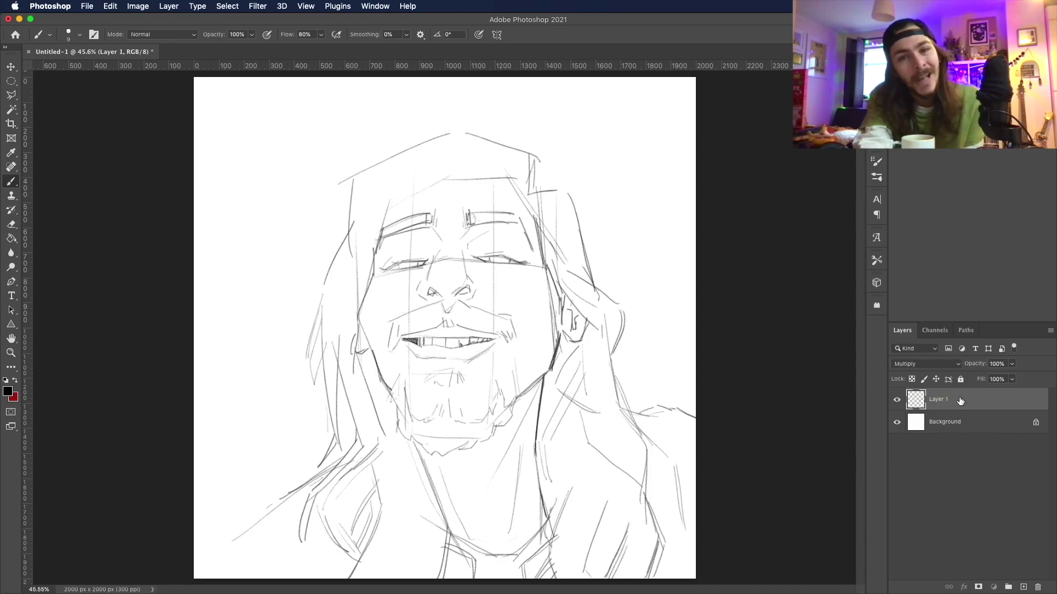
Step: Select the mouth and moustache with a polygonal lasso, transform the area to make it slightly narrower, and deselect it
click(12, 96)
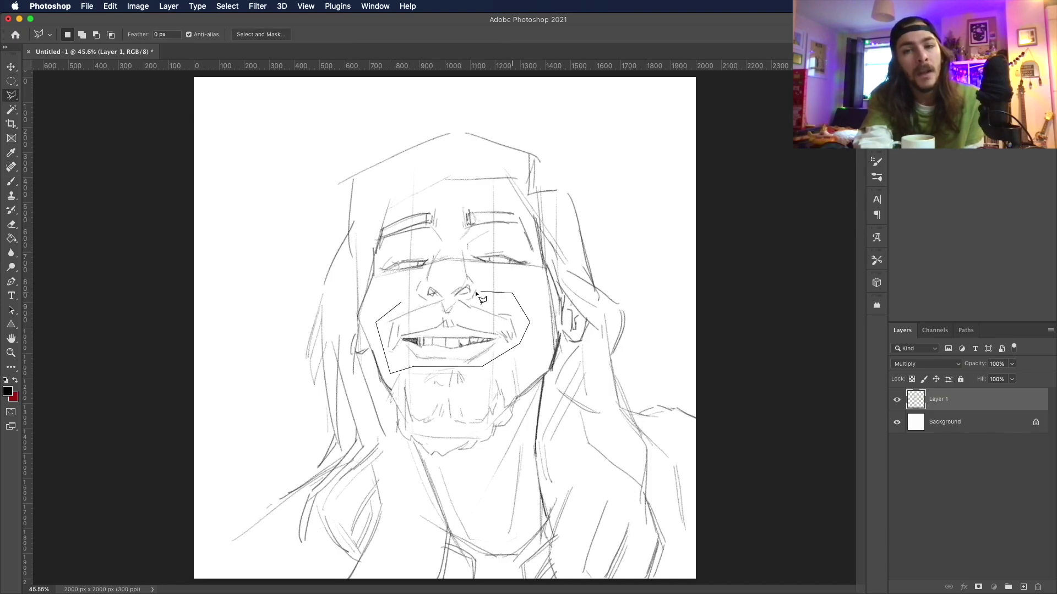
double_click(436, 302)
click(11, 67)
drag(529, 292, 522, 289)
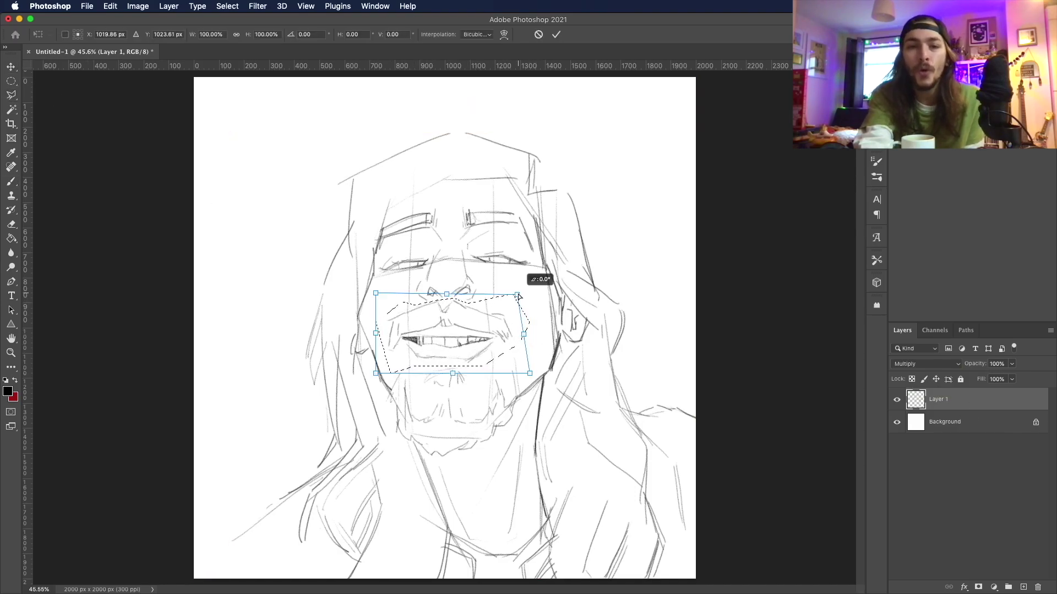
drag(532, 374, 522, 341)
drag(516, 296, 520, 294)
drag(523, 379, 528, 376)
drag(377, 337, 383, 336)
key(Return)
key(m)
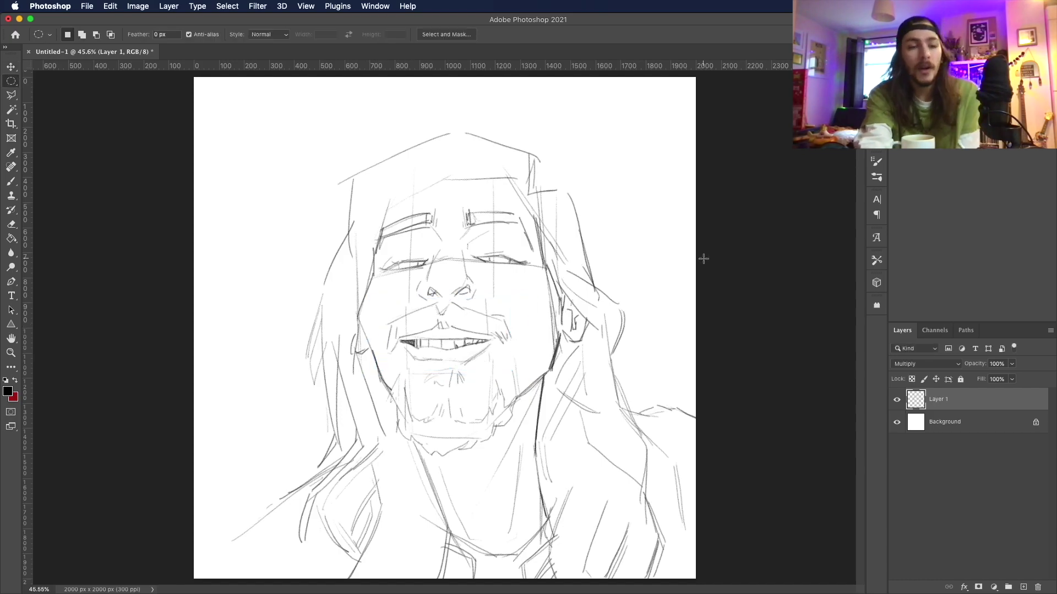
Step: Place a new layer beneath the sketch layer and squeeze the sketch horizontally to about 95% width
drag(954, 413, 954, 432)
click(949, 400)
key(ctrl+t)
drag(229, 356, 251, 356)
drag(699, 361, 664, 368)
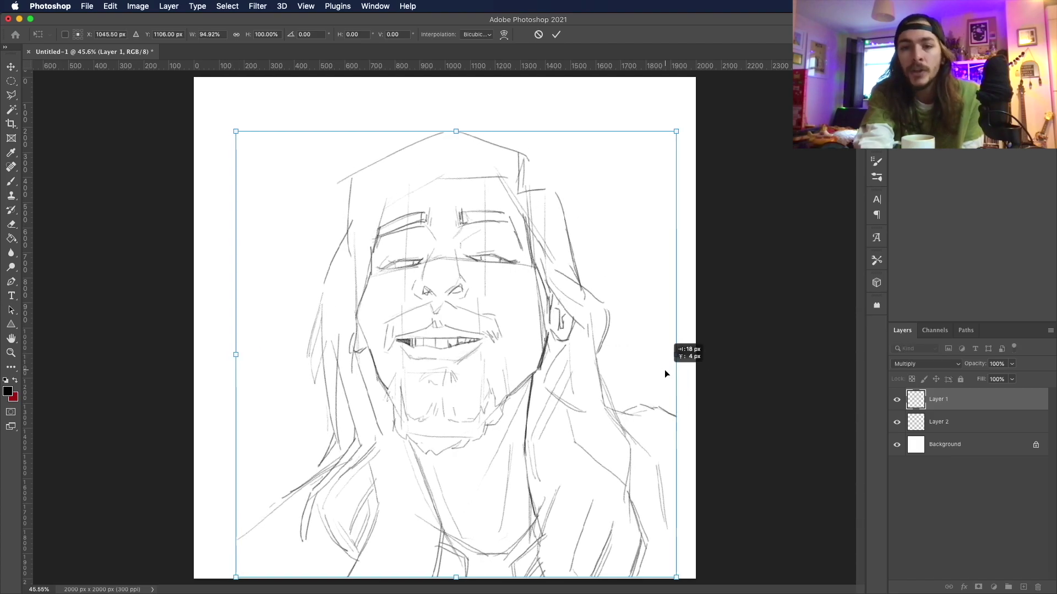
key(Return)
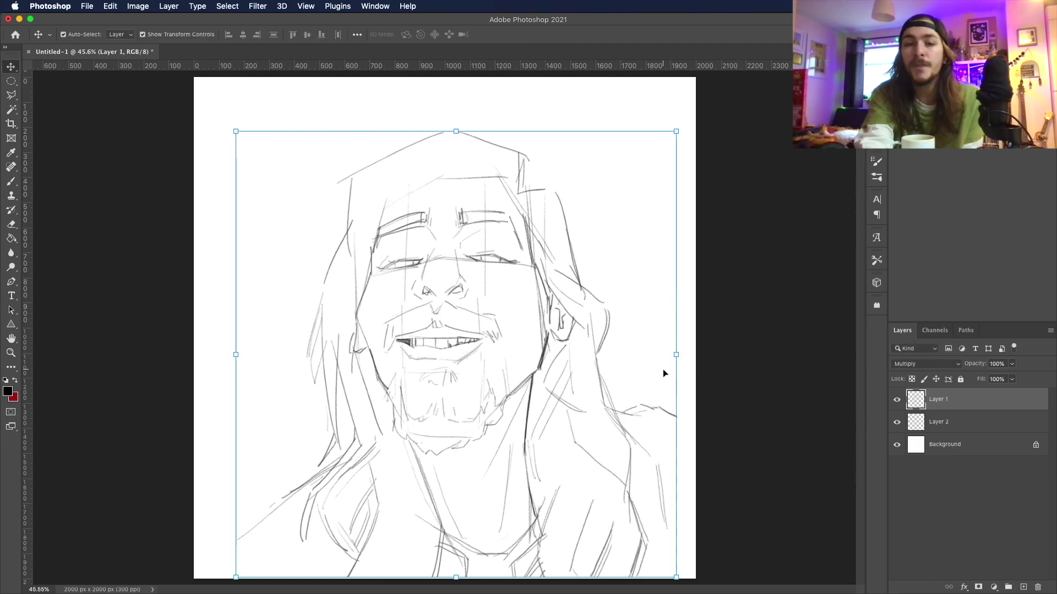
Step: Redraw the hairline and both sides of the face outline more firmly, and extend the image-right corner of the mouth
click(11, 182)
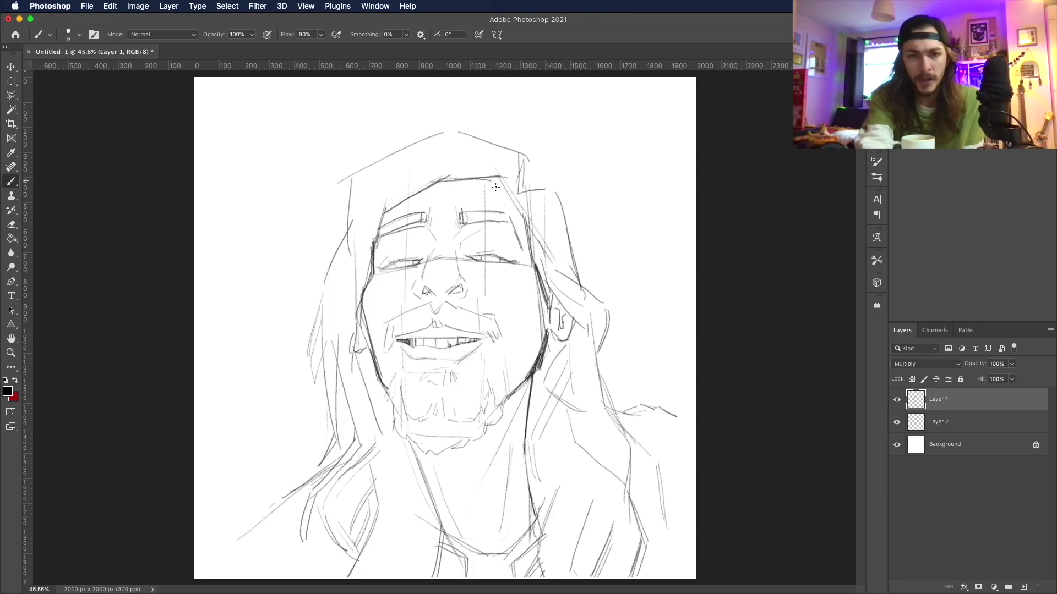
drag(520, 210, 528, 247)
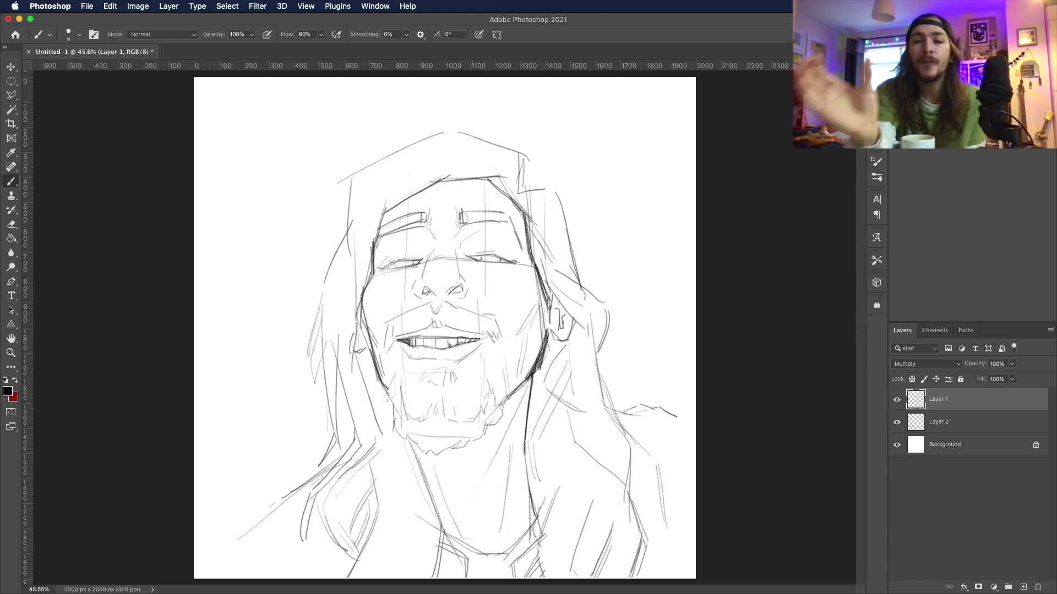
drag(465, 337, 479, 339)
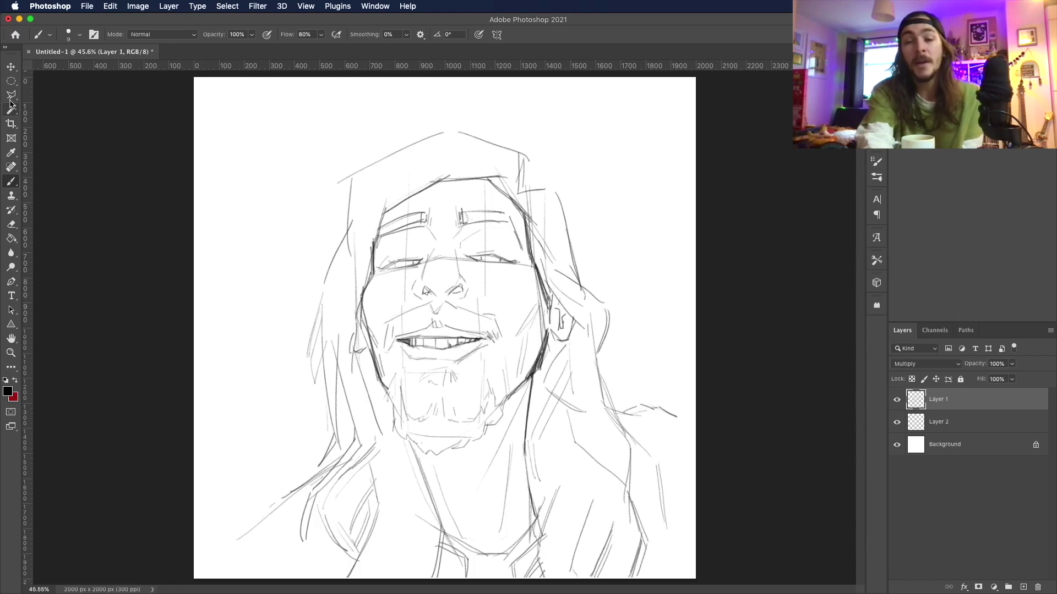
Step: Fill Layer 2 with a dark teal background colour beneath the sketch
click(938, 422)
click(7, 391)
click(775, 213)
click(739, 224)
key(Return)
key(g)
click(587, 349)
click(14, 399)
key(Escape)
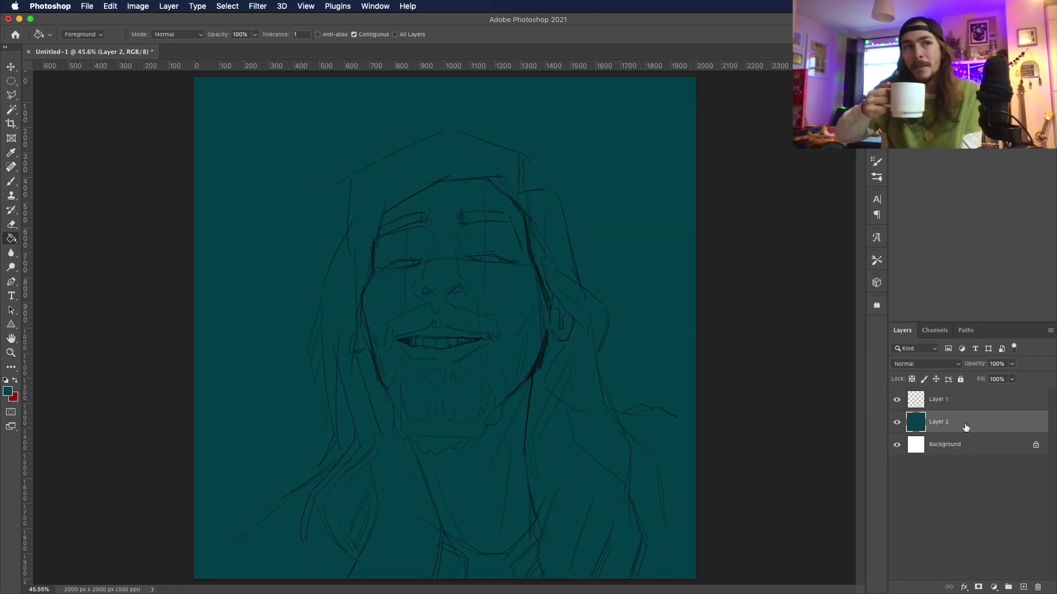
Step: Browse the Wet Media and megapack brush presets and load Kyle's Paintbox - Big Streak 2
key(b)
click(72, 34)
scroll(159, 363, down, 5)
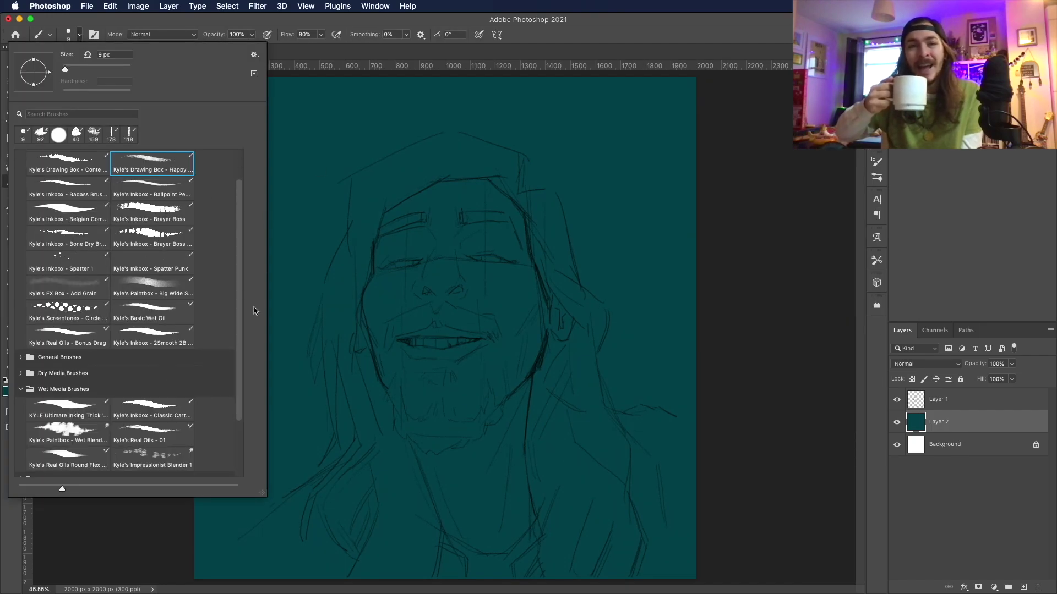
click(65, 383)
click(170, 337)
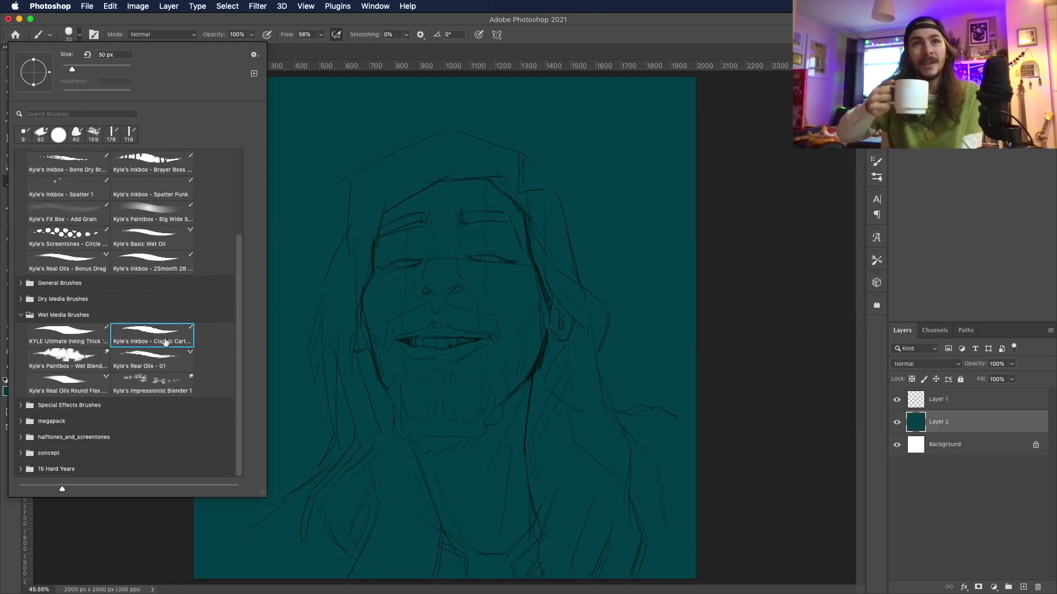
click(65, 383)
click(20, 421)
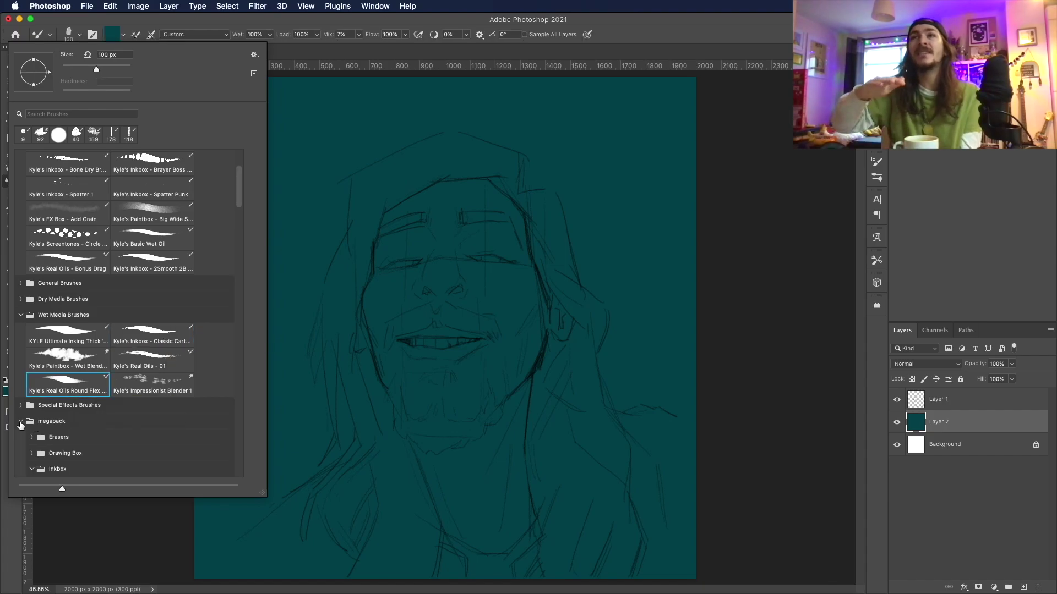
scroll(85, 277, down, 5)
click(82, 284)
click(83, 285)
click(61, 317)
mouse_move(238, 242)
mouse_down()
mouse_move(238, 291)
mouse_move(237, 214)
mouse_up()
click(164, 352)
key(i)
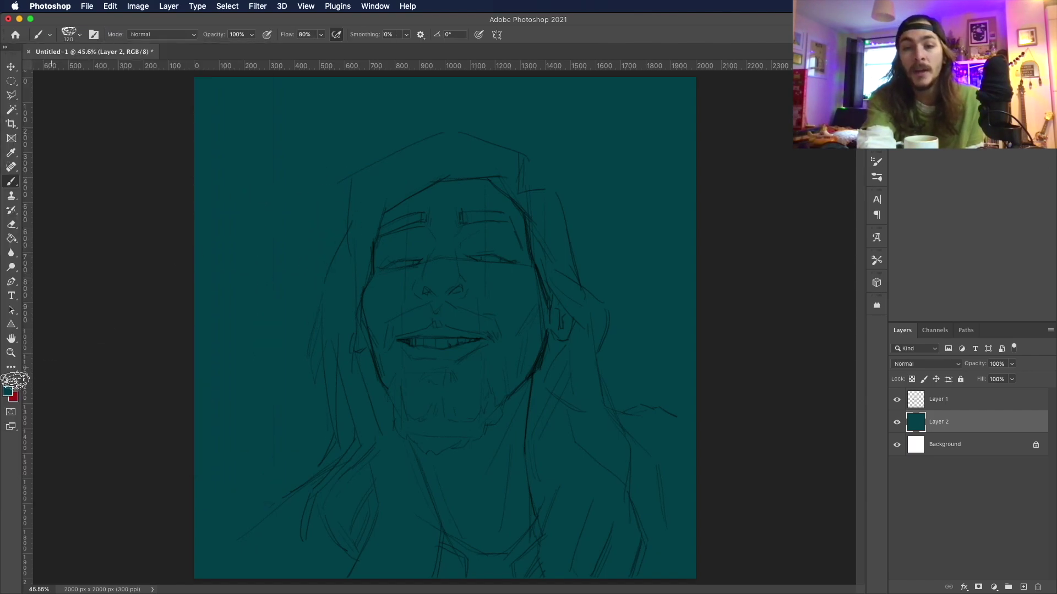
Step: Choose a light peach skin tone and block it in with broad strokes over the image-left side of the face, chin and neck
click(8, 389)
drag(776, 237, 771, 260)
click(668, 137)
key(Return)
key(b)
mouse_move(396, 259)
mouse_down()
mouse_move(432, 423)
mouse_move(381, 280)
mouse_move(401, 402)
mouse_up()
drag(435, 435, 518, 512)
alt+click(550, 440)
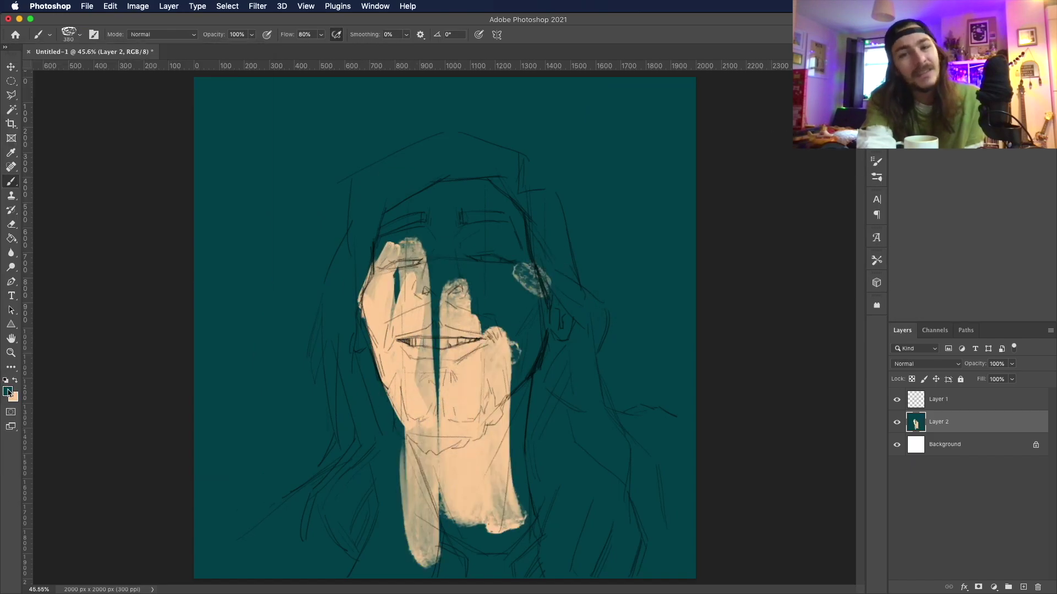
Step: Choose a darker teal and a bright orange-yellow as working colours, and paint an orange-yellow block on the image-left side of the head
key(i)
click(9, 390)
key(Return)
key(x)
click(8, 390)
click(754, 228)
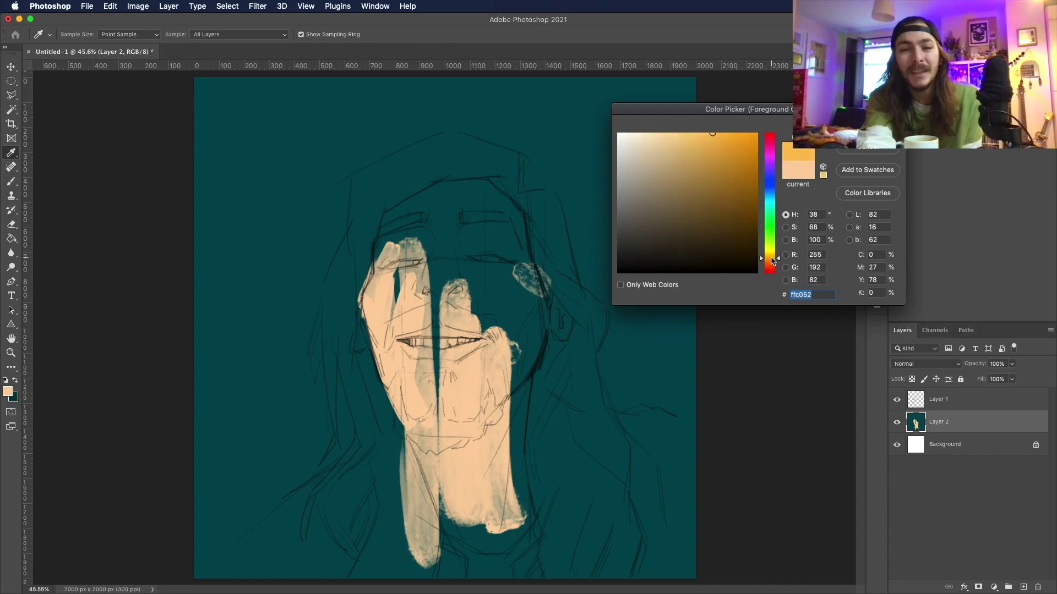
key(Return)
key(b)
mouse_move(288, 352)
mouse_down()
mouse_move(330, 189)
mouse_move(341, 352)
mouse_up()
Step: Brush darker teal over the hair on both sides of the head, the image-left shoulder and most of the face
key(x)
drag(275, 385, 291, 451)
drag(232, 330, 236, 437)
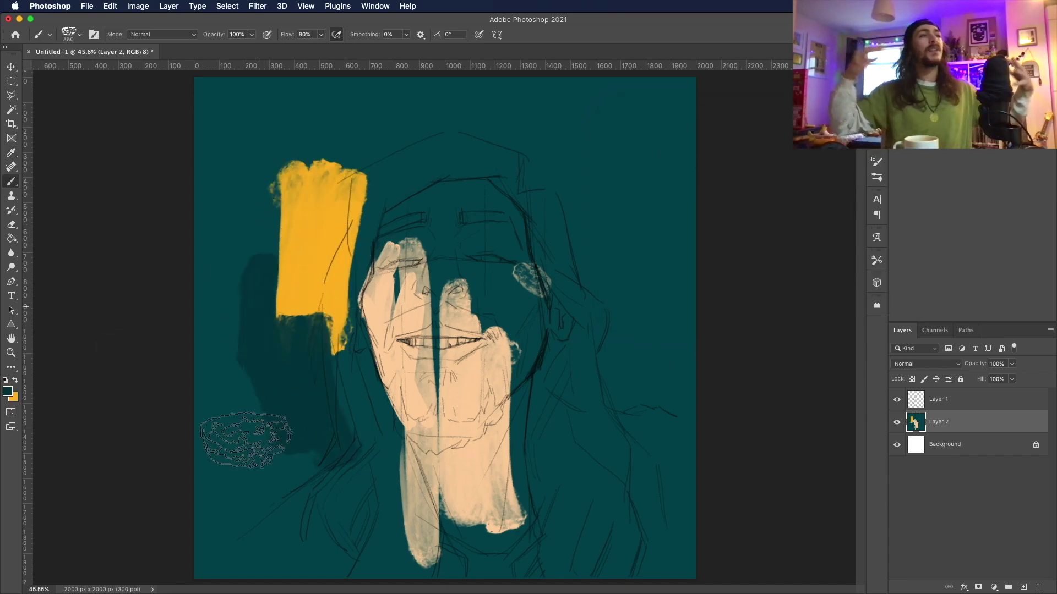
drag(242, 358, 358, 523)
drag(572, 319, 610, 429)
mouse_move(385, 242)
mouse_down()
mouse_move(429, 386)
mouse_move(495, 435)
mouse_up()
Step: Paint a diagonal orange-yellow stroke on the image-left side and cover its lower part and the image-right edge with dark teal
key(z)
alt+click(321, 272)
key(x)
mouse_move(286, 313)
mouse_down()
mouse_move(321, 273)
mouse_move(354, 344)
mouse_up()
key(x)
drag(247, 308, 378, 406)
drag(578, 330, 625, 338)
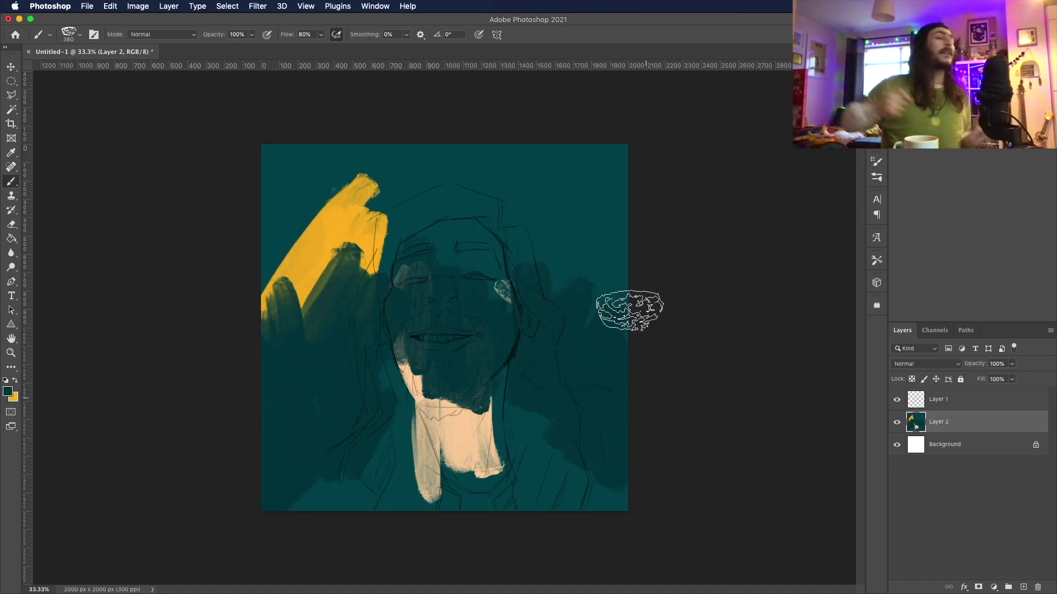
Step: Sweep orange-yellow strokes down the image-left hair, over the top of the head and along the image-right hair
key(x)
drag(352, 259, 368, 308)
drag(369, 357, 341, 259)
drag(369, 220, 489, 193)
mouse_move(517, 182)
mouse_down()
mouse_move(561, 236)
mouse_move(589, 330)
mouse_up()
mouse_move(341, 242)
mouse_down()
mouse_move(349, 402)
mouse_move(292, 479)
mouse_up()
Step: Paint bright yellow strokes over the image-left hair and add a broad peach-orange stroke across them
click(8, 392)
drag(769, 259, 769, 242)
key(Return)
mouse_move(291, 457)
mouse_down()
mouse_move(354, 377)
mouse_move(330, 331)
mouse_up()
click(7, 392)
drag(769, 246, 770, 259)
key(Return)
drag(341, 275, 352, 434)
Step: Load a Paintbox Mixer Brush preset and test it with dark teal dabs on the image-left colour area
right_click(212, 107)
scroll(230, 256, up, 1)
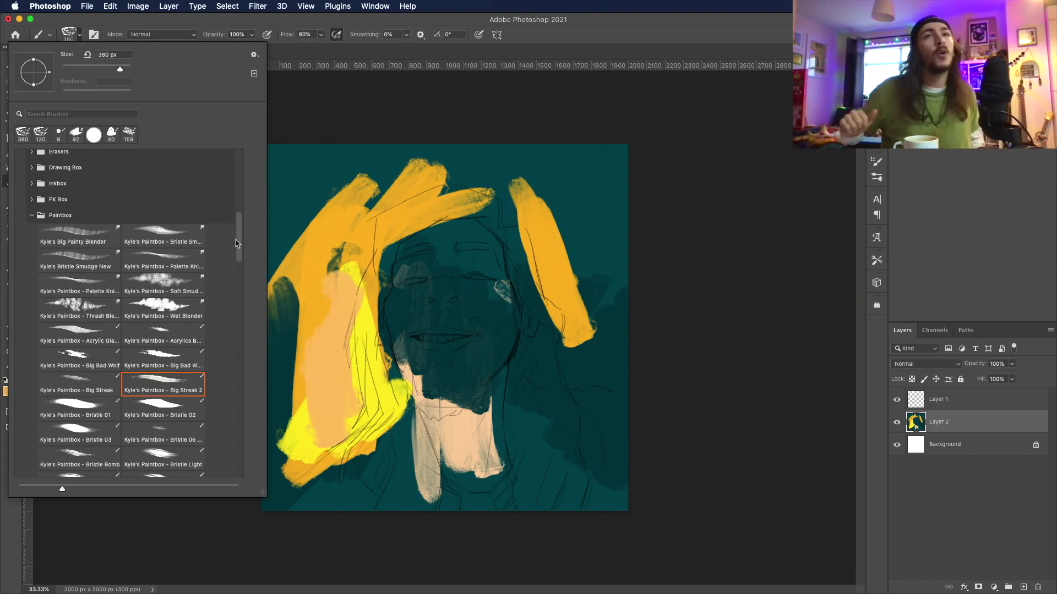
scroll(232, 295, down, 3)
scroll(232, 294, down, 10)
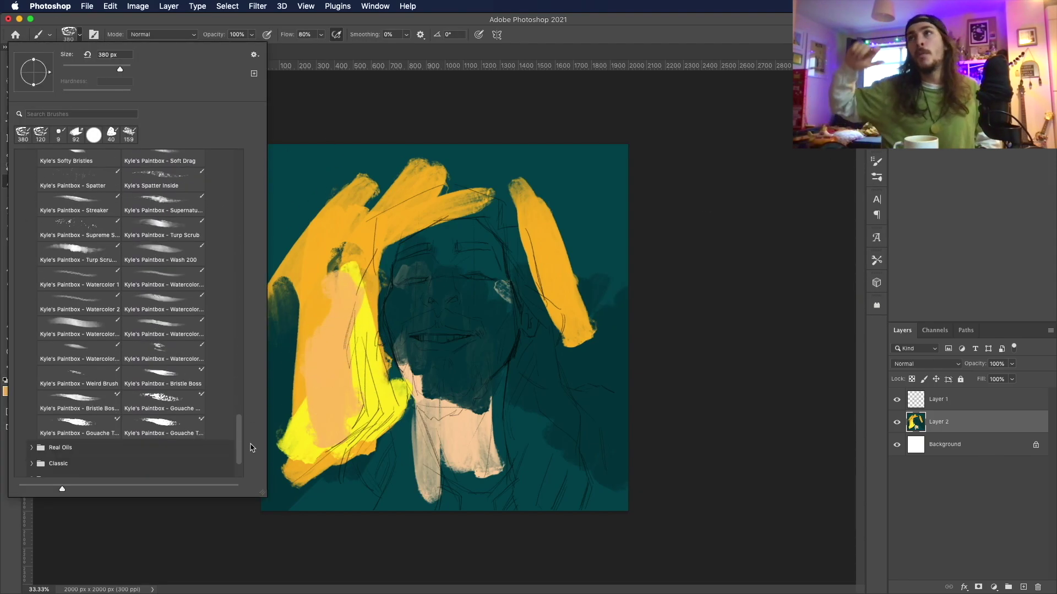
click(78, 390)
click(328, 313)
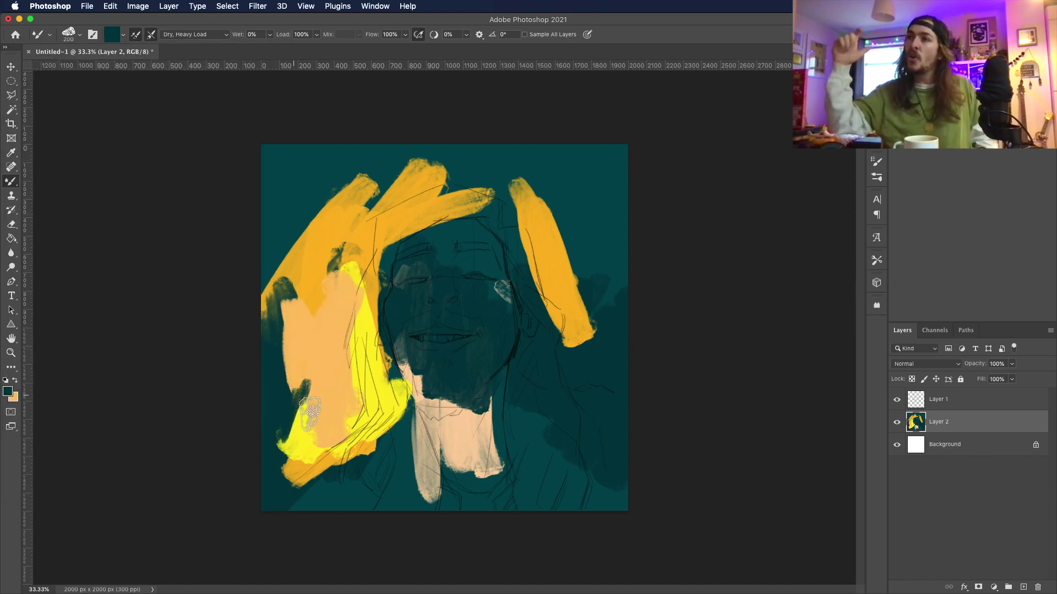
Step: Switch to light orange, load a Kyle's Paintbox gouache preset and paint a diagonal stroke across the lower image-left corner
click(15, 380)
click(8, 391)
key(Return)
mouse_move(325, 402)
mouse_down()
mouse_move(275, 495)
mouse_move(325, 435)
mouse_up()
click(47, 34)
click(47, 34)
click(71, 35)
double_click(110, 408)
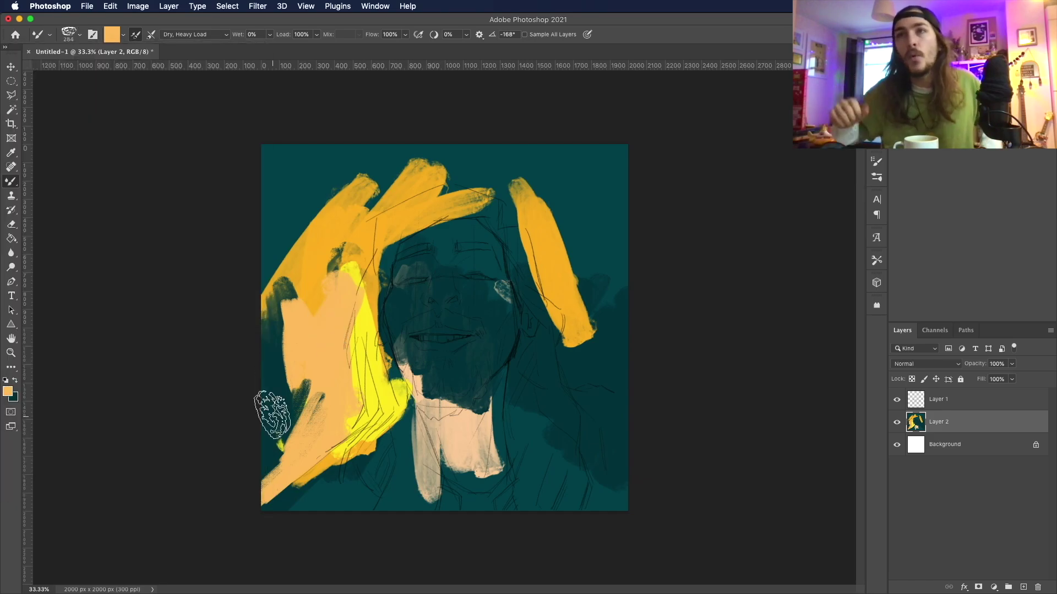
Step: Load a large Real Oils mixer preset and blend the peach and teal along the image-left edge of the canvas
click(50, 35)
click(229, 433)
scroll(233, 410, down, 5)
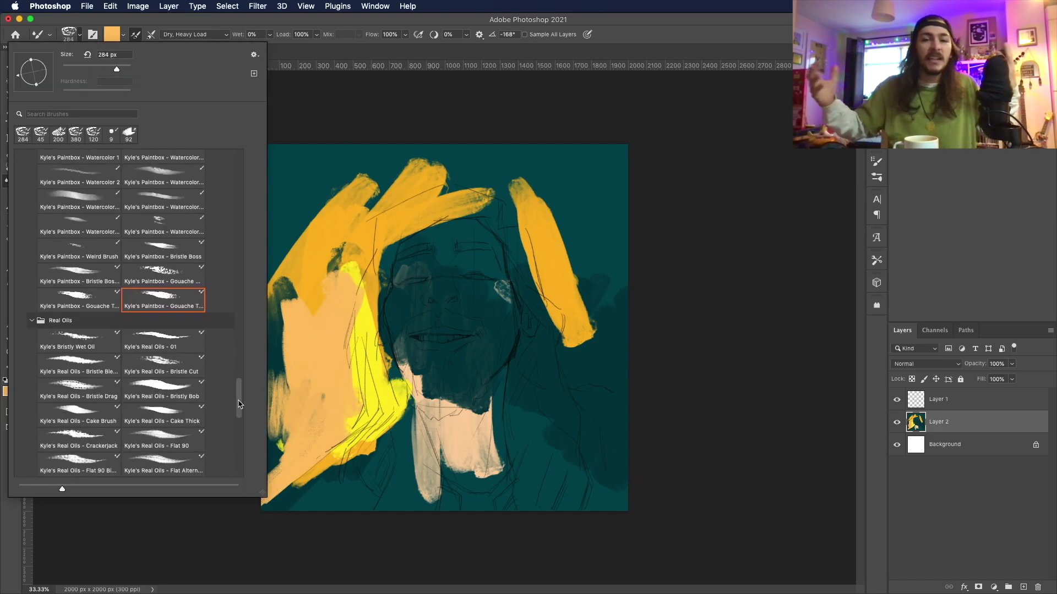
click(176, 293)
click(276, 286)
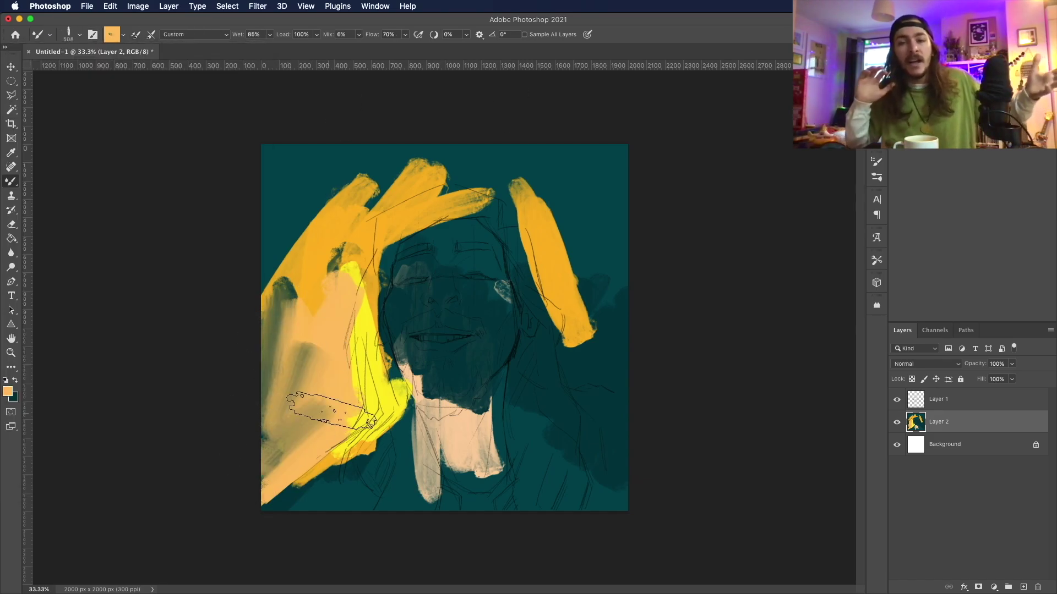
Step: Test a smaller Real Oils mixer preset on the peach area and pick another preset from the same set
click(50, 35)
click(299, 436)
click(74, 33)
scroll(116, 330, down, 10)
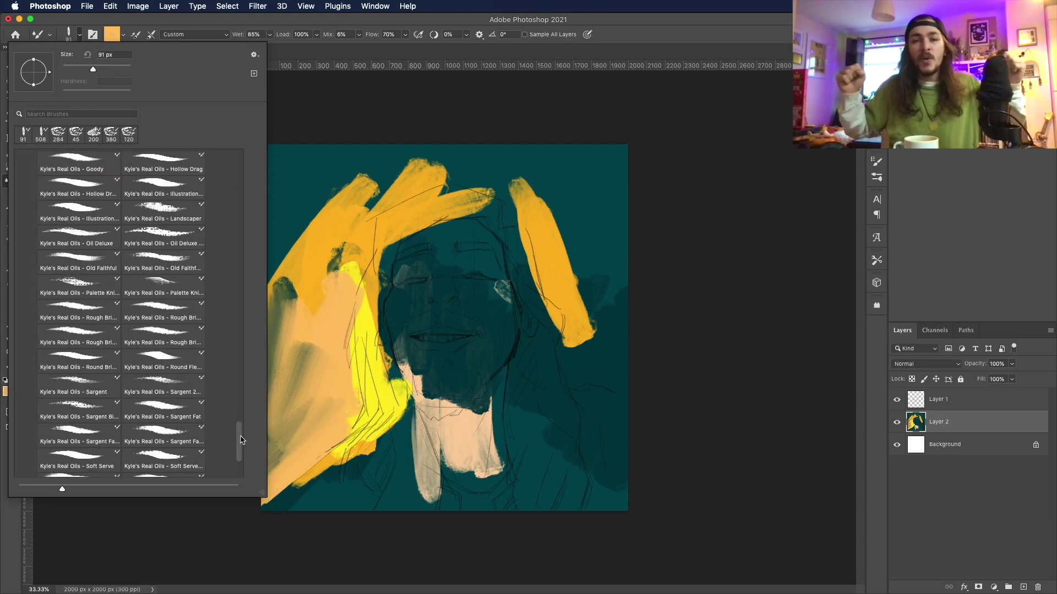
click(79, 439)
Step: Load a soft blending oil preset, smear the yellow beside the face, and drag dark teal through the upper image-left orange
click(74, 30)
click(75, 31)
double_click(70, 457)
drag(352, 276, 407, 418)
key(x)
mouse_move(308, 259)
mouse_down()
mouse_move(363, 215)
mouse_move(330, 187)
mouse_up()
Step: Load a Kyle's Real Oils palette knife preset and smear the lower end of the image-right orange stroke with light orange
click(74, 31)
click(164, 241)
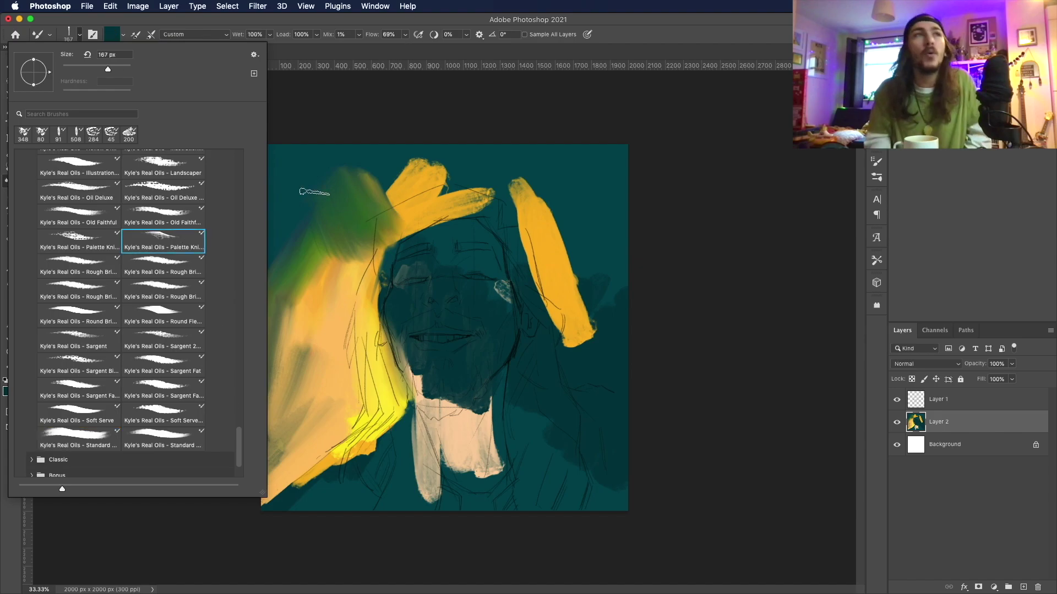
key(Return)
key(x)
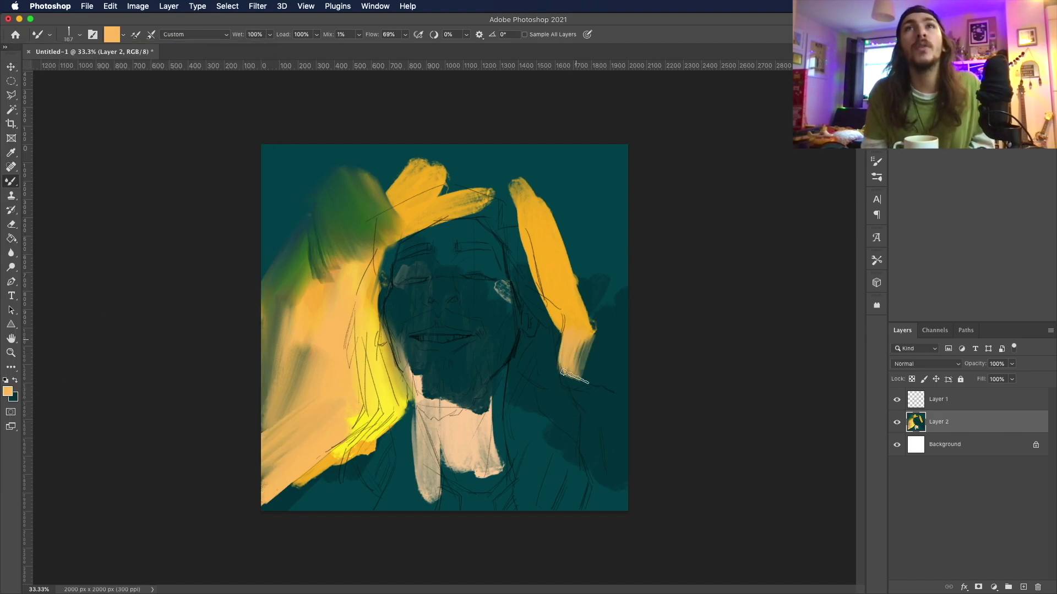
Step: Try another Real Oils mixer preset, load a different one from the same set and enlarge its brush size
click(69, 33)
click(163, 215)
key(Return)
click(68, 33)
drag(243, 440, 241, 400)
scroll(240, 400, down, 1)
click(79, 329)
scroll(79, 329, down, 2)
drag(89, 68, 120, 68)
key(Return)
Step: Sample colours from the canvas and blend peach and teal over the image-left half of the face and the yellow beside it
alt+click(454, 438)
mouse_move(385, 396)
mouse_down()
mouse_move(397, 308)
mouse_move(385, 258)
mouse_move(369, 347)
mouse_up()
alt+click(385, 429)
mouse_move(385, 429)
mouse_down()
mouse_move(366, 295)
mouse_move(391, 226)
mouse_move(374, 325)
mouse_up()
Step: Load Kyle's Real Oils - Cake Thick, pick a saturated orange, and dab it over the peach background at image-left
right_click(371, 314)
double_click(77, 306)
click(8, 391)
click(765, 139)
key(Return)
drag(304, 296, 297, 347)
Step: Load Kyle's Real Oils - Flat 90 and blend orange and teal at image-left and around the lower end of the image-right stroke
click(70, 35)
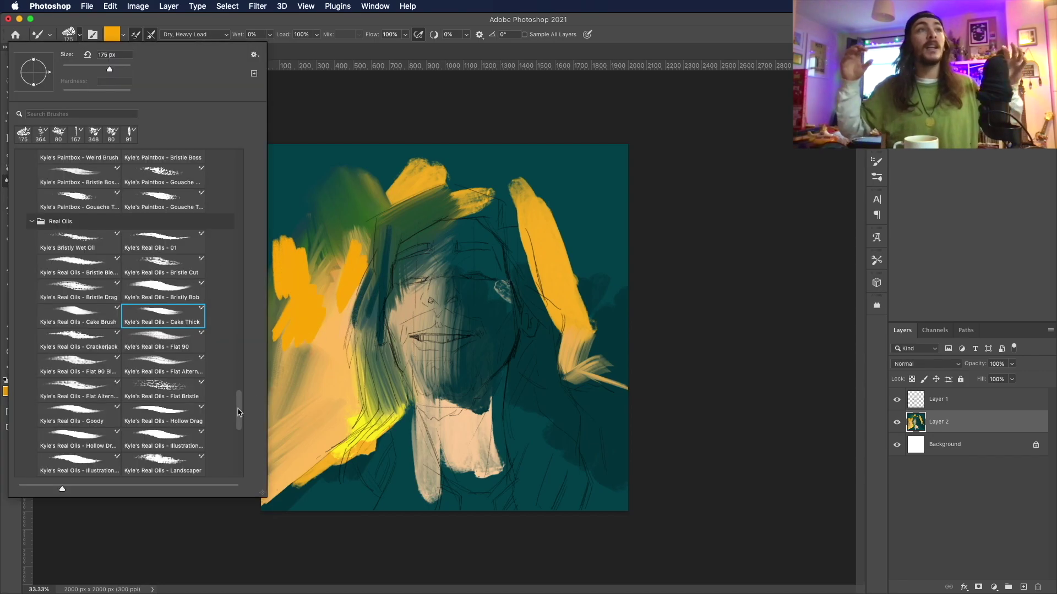
double_click(163, 277)
click(80, 35)
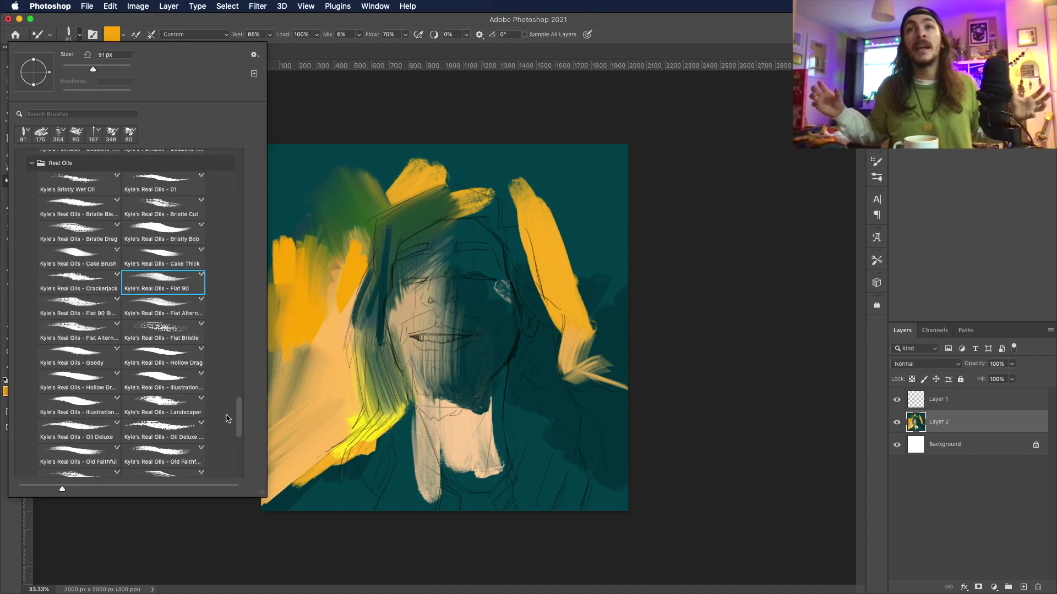
key(Return)
key(x)
mouse_move(297, 308)
mouse_down()
mouse_move(313, 201)
mouse_move(286, 330)
mouse_up()
drag(577, 352, 590, 257)
mouse_move(590, 338)
mouse_down()
mouse_move(642, 382)
mouse_move(572, 308)
mouse_move(595, 352)
mouse_up()
Step: Test the Oil Deluxe, Sargent Fat and Standard presets of Kyle's Real Oils on the orange background at image-left
click(73, 36)
click(77, 432)
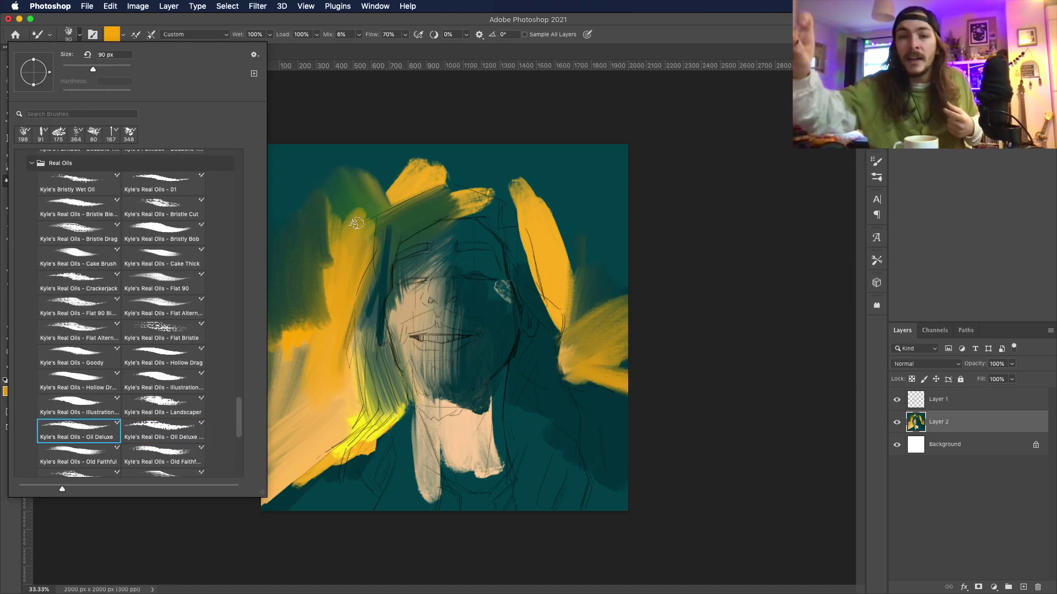
key(Return)
click(72, 36)
scroll(146, 407, down, 3)
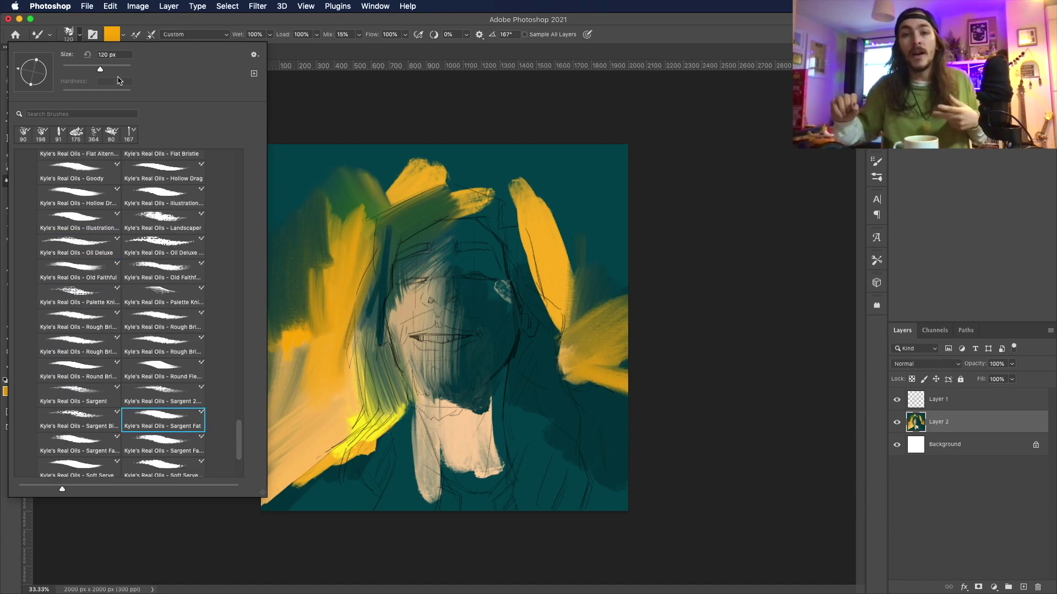
key(Return)
click(73, 36)
scroll(165, 418, down, 3)
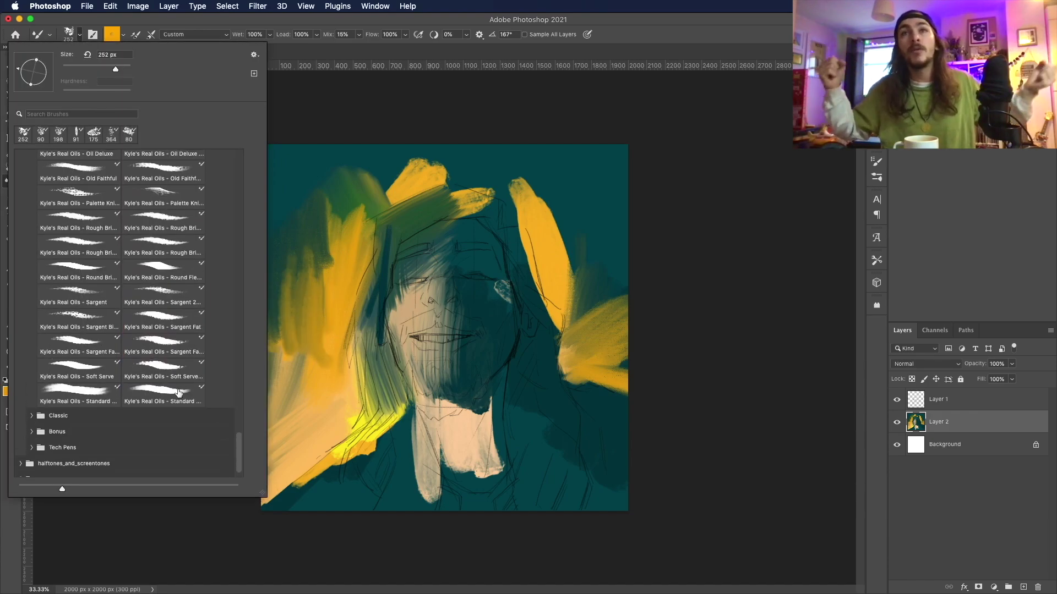
double_click(189, 398)
Step: Load a 428 px wet blending preset, pick a pale yellow, and blend it into the lower image-left and image-right background
right_click(308, 313)
double_click(80, 246)
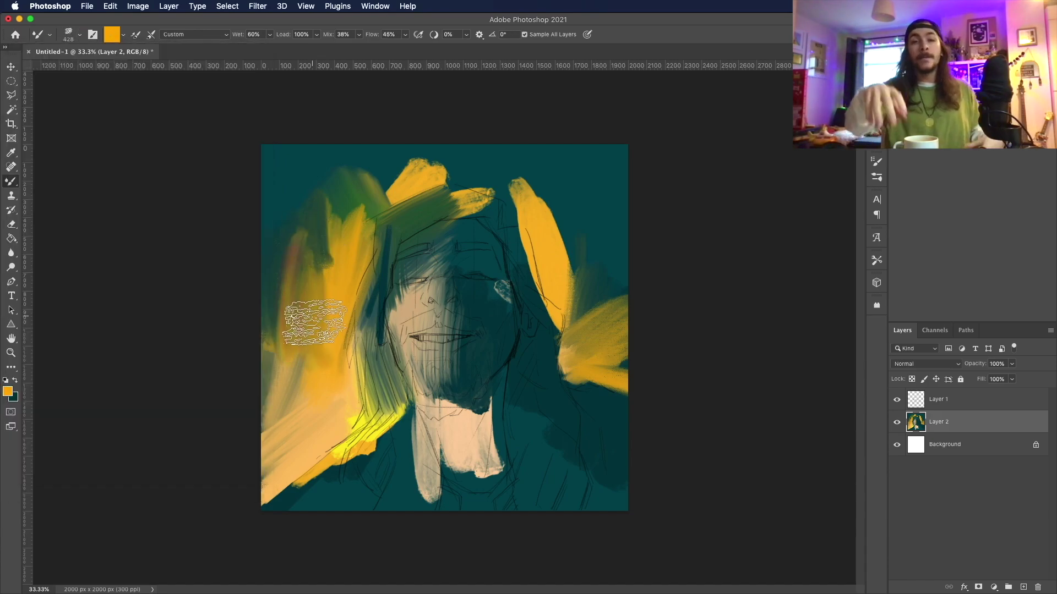
click(641, 144)
key(Return)
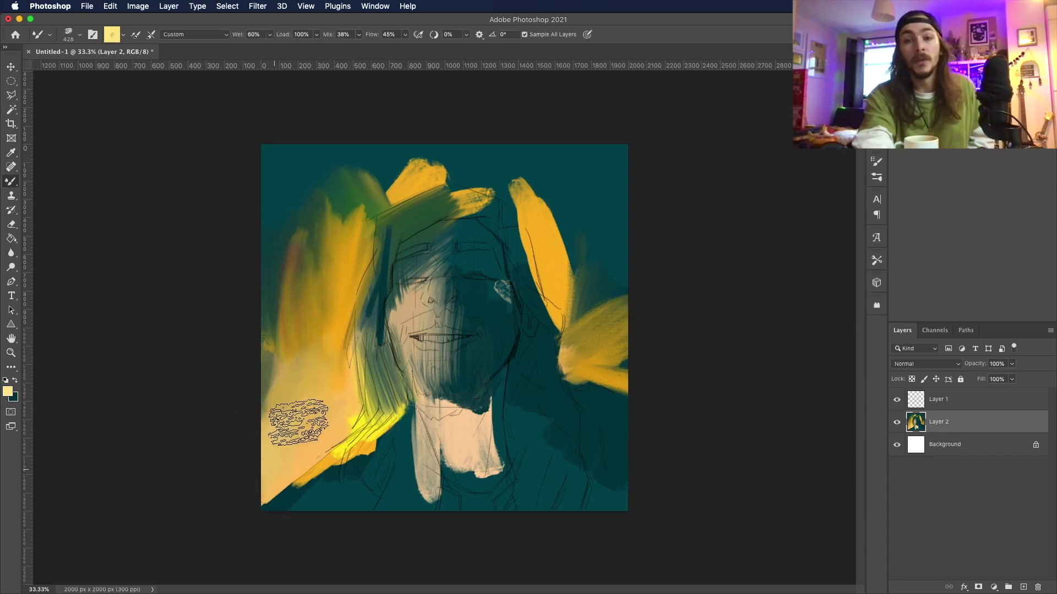
mouse_move(574, 295)
mouse_down()
mouse_move(625, 318)
mouse_move(579, 367)
mouse_up()
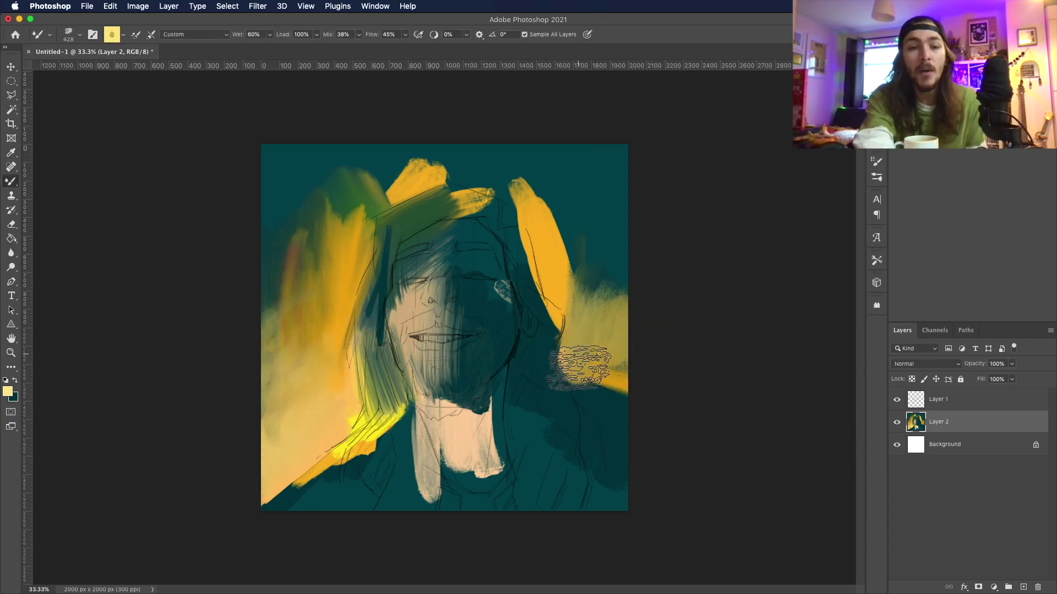
Step: Load another oil mixer preset, pick light skin tones, and brush them over the face and neck
click(77, 34)
double_click(163, 269)
click(8, 391)
click(464, 437)
key(Return)
mouse_move(393, 296)
mouse_down()
mouse_move(473, 330)
mouse_move(484, 407)
mouse_move(467, 485)
mouse_up()
click(8, 391)
key(Return)
mouse_move(397, 291)
mouse_down()
mouse_move(441, 402)
mouse_move(506, 308)
mouse_up()
Step: Load a 428 px Real Oils palette knife preset, pick orange, and work orange and teal strokes into the image-right background
click(71, 34)
key(Return)
click(71, 34)
click(163, 198)
key(Return)
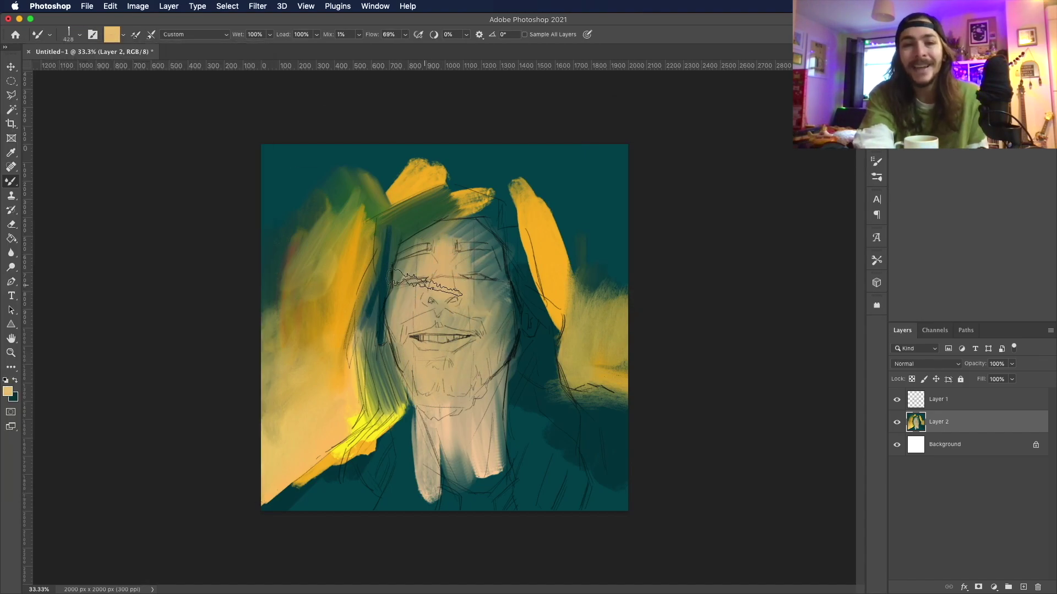
click(8, 391)
click(357, 388)
key(Return)
mouse_move(588, 367)
mouse_down()
mouse_move(591, 322)
mouse_move(633, 315)
mouse_move(633, 272)
mouse_up()
key(x)
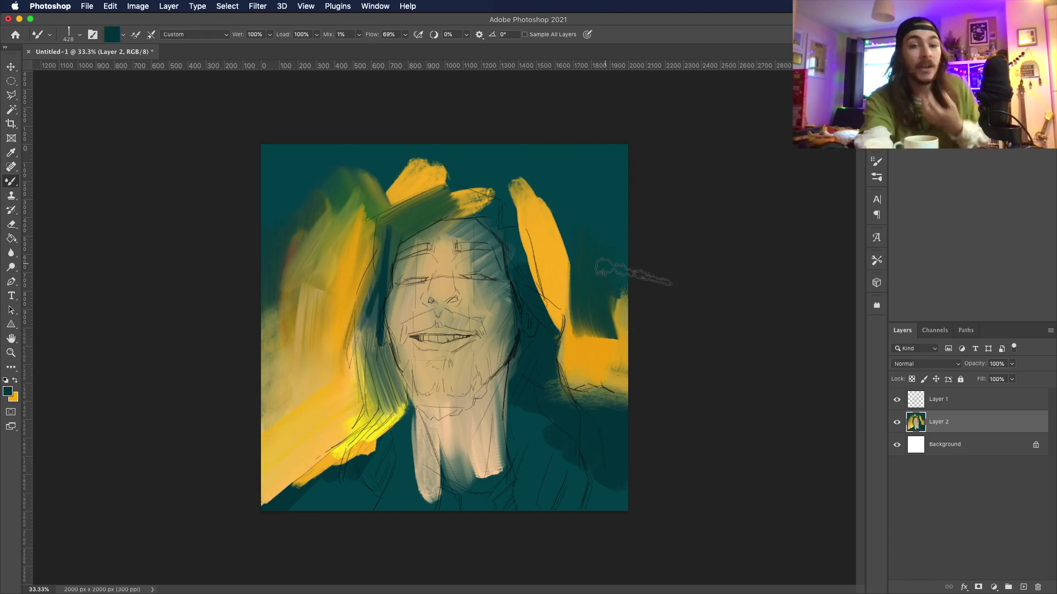
drag(622, 335, 534, 220)
Step: Load a 300 px Real Oils palette knife preset and drag teal through the upper image-left background
key(x)
click(70, 34)
click(121, 197)
key(Return)
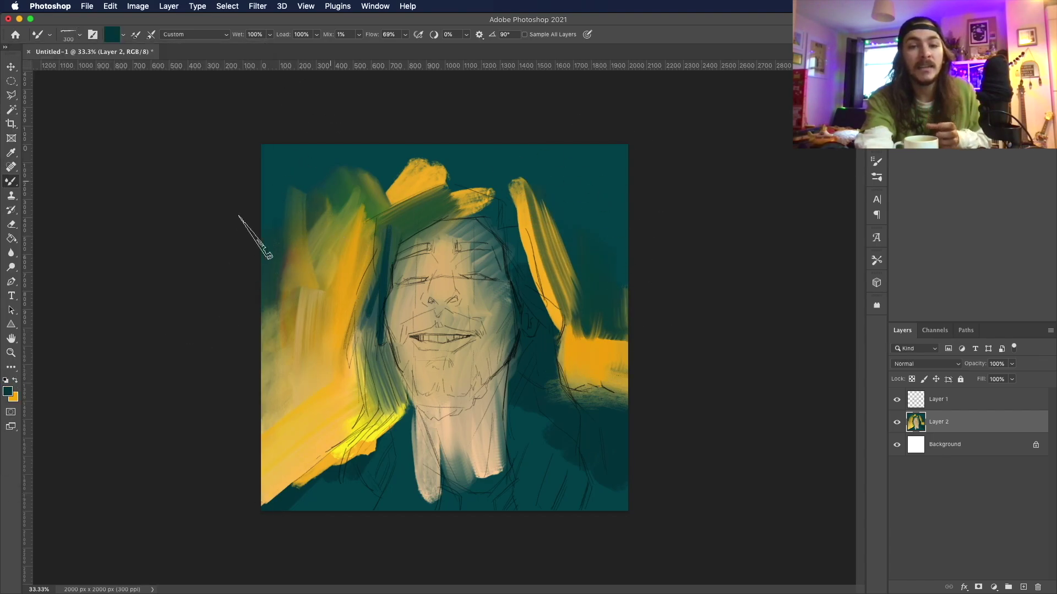
click(79, 36)
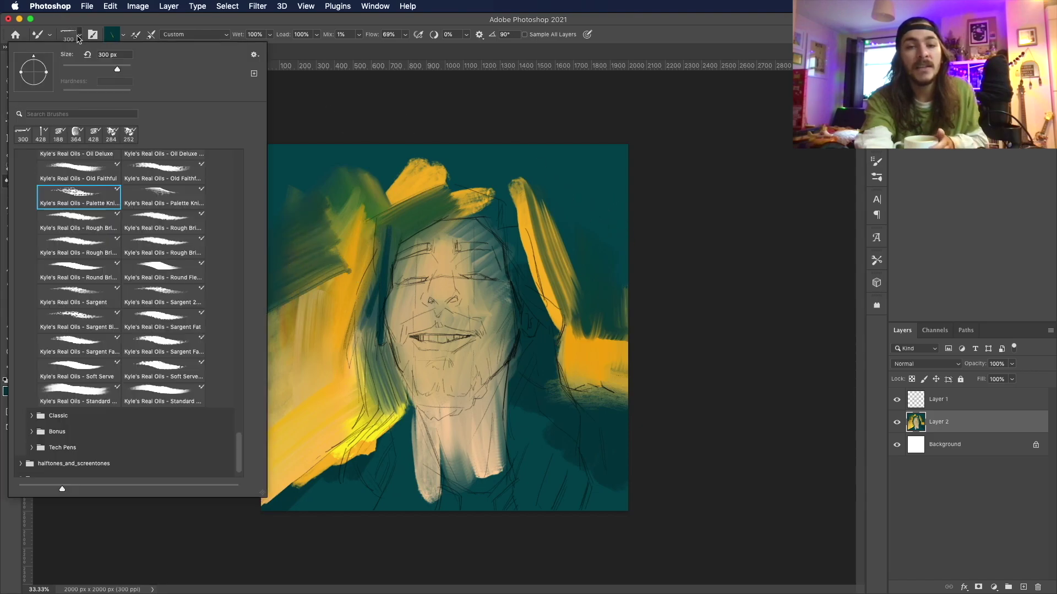
key(Return)
Step: Pick a light tan skin colour and paint it over the neck, the image-right ear and the face
click(112, 34)
click(663, 146)
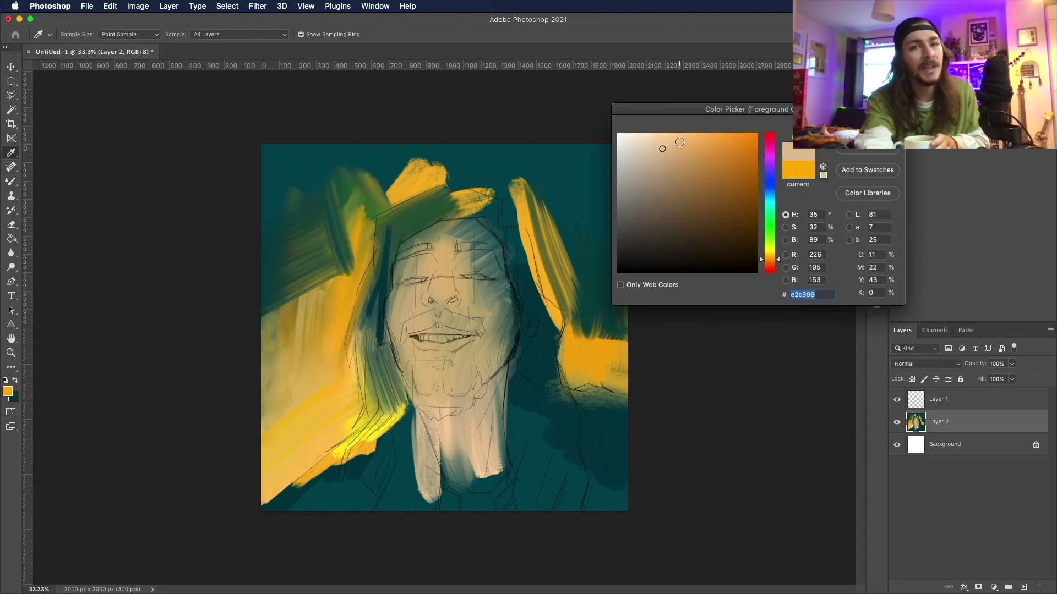
key(Return)
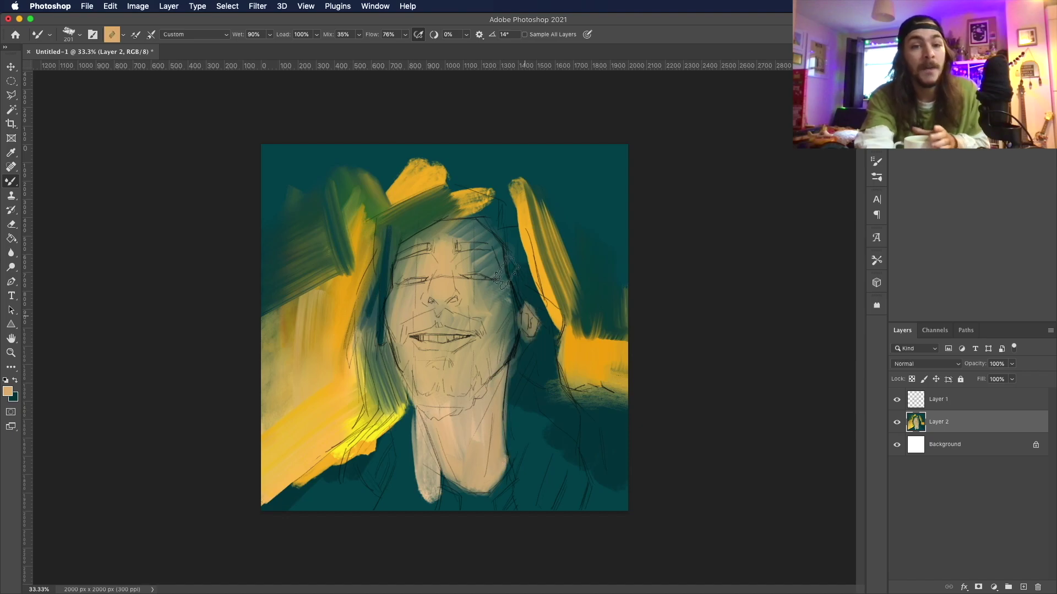
mouse_move(474, 275)
mouse_down()
mouse_move(487, 218)
mouse_move(420, 244)
mouse_up()
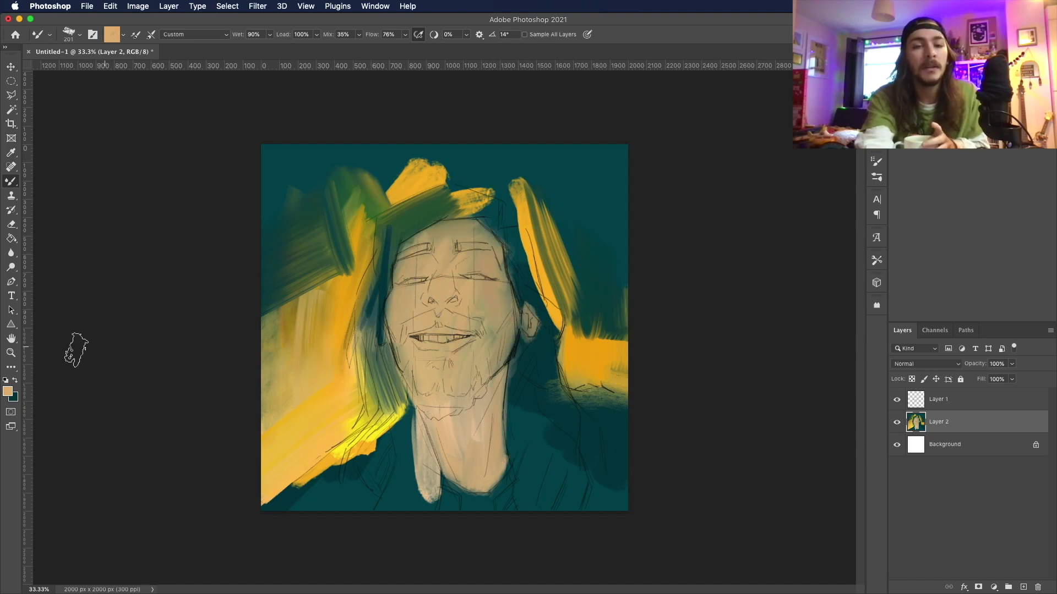
Step: Pick a light blue and paint the shirt across both shoulders and below the neck
click(8, 391)
click(573, 152)
key(Return)
mouse_move(336, 473)
mouse_down()
mouse_move(295, 514)
mouse_move(379, 473)
mouse_move(484, 514)
mouse_move(449, 506)
mouse_move(559, 401)
mouse_move(599, 424)
mouse_move(632, 488)
mouse_up()
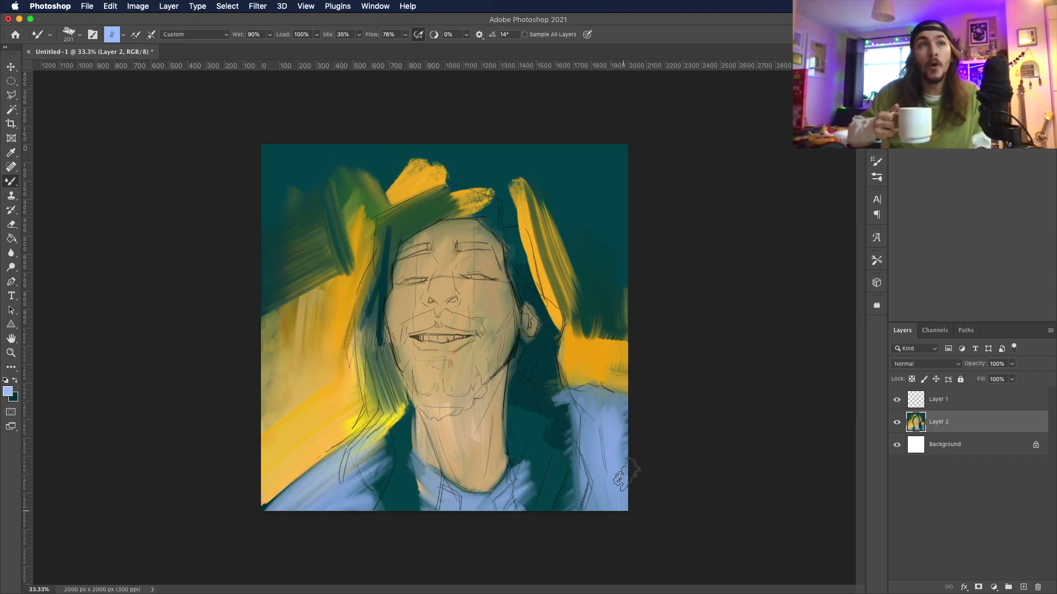
Step: Pick a dark brown, paint the long hair beside the face at image-left, and load a 153 px mixer preset
click(8, 391)
click(722, 224)
key(Return)
drag(363, 275, 425, 506)
click(79, 34)
double_click(77, 297)
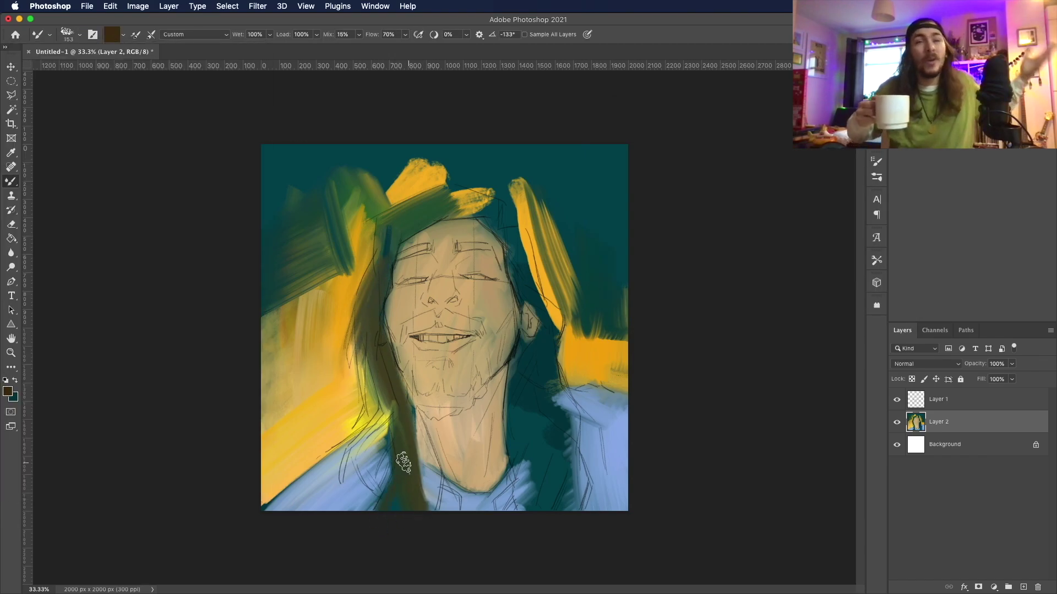
Step: Load a 200 px dry, heavy-load preset and paint solid dark brown hair with loose strands on both sides of the neck
click(80, 34)
scroll(118, 283, down, 10)
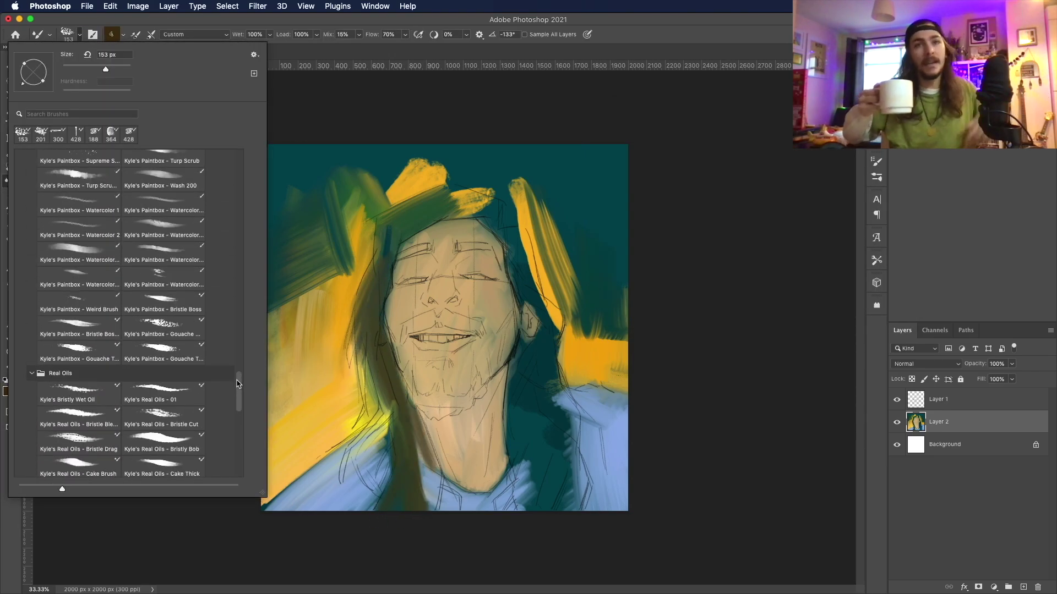
double_click(118, 284)
drag(528, 385, 511, 446)
mouse_move(415, 437)
mouse_down()
mouse_move(427, 460)
mouse_move(399, 388)
mouse_move(381, 249)
mouse_up()
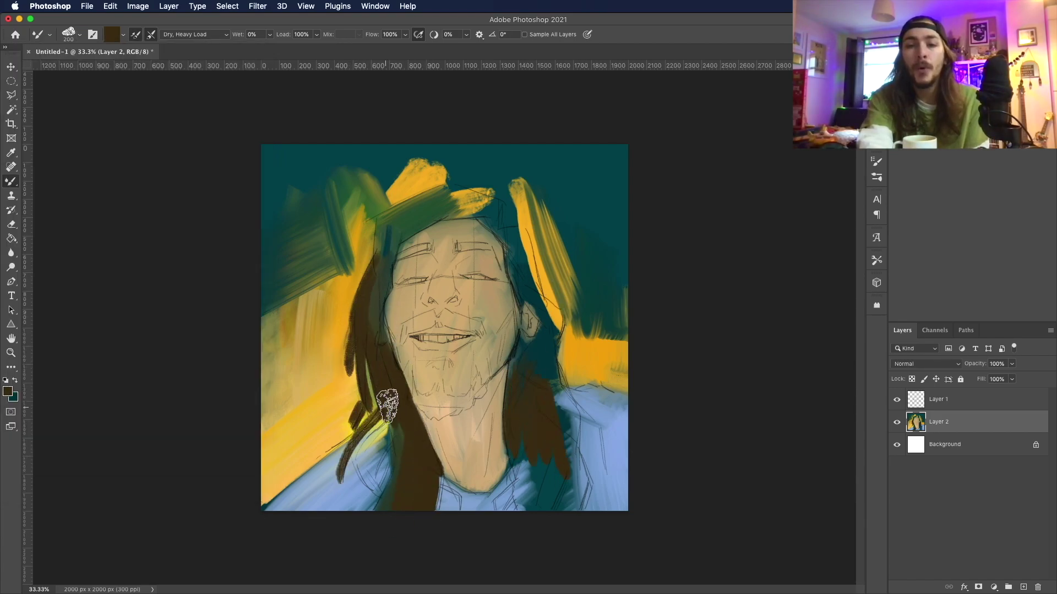
drag(387, 407, 361, 495)
drag(385, 496, 367, 350)
Step: Try a 45 px Gouache preset, load a 175 px dry, heavy-load preset, and paint dark brown hair over the crown and image-right shoulder
click(71, 34)
double_click(163, 306)
click(71, 34)
scroll(239, 399, down, 3)
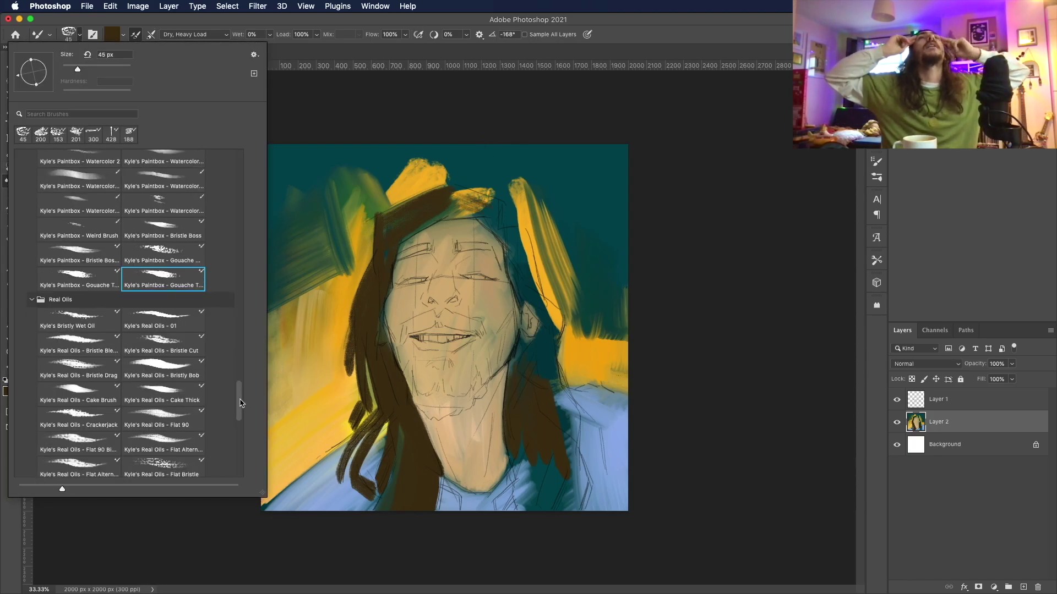
double_click(163, 330)
drag(525, 239, 549, 313)
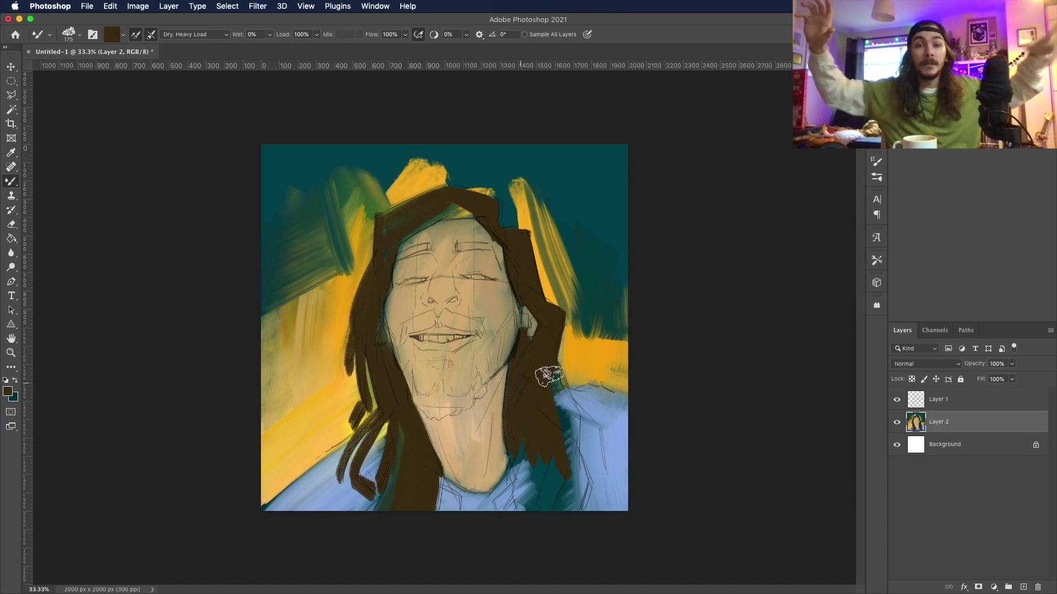
drag(573, 480, 558, 399)
drag(435, 502, 388, 454)
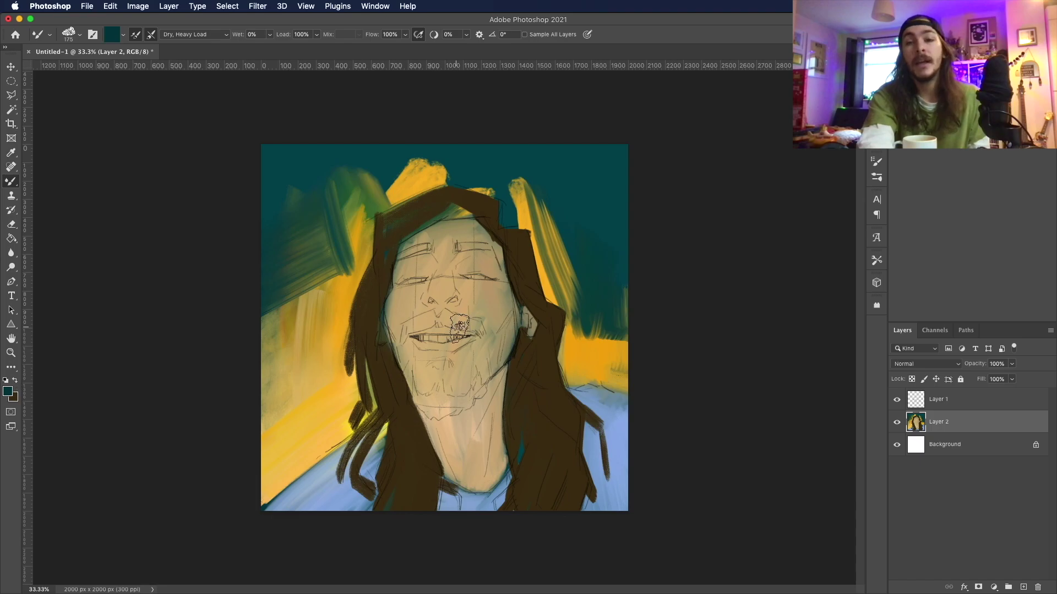
Step: Shape the top of the head with teal strokes and paint the eyebrows and hairline in dark brown
drag(343, 227, 468, 168)
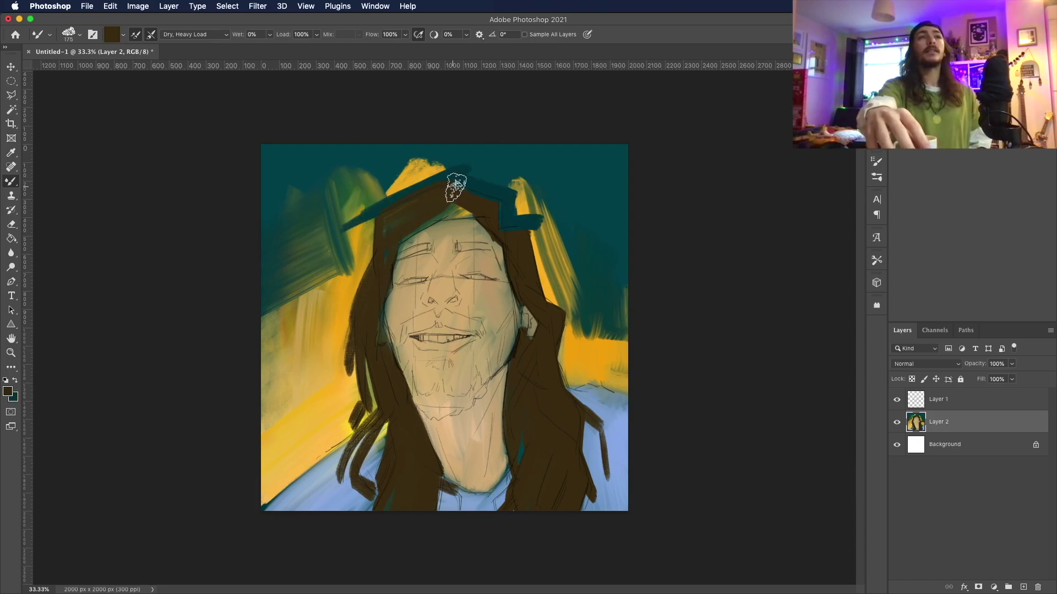
drag(441, 240, 398, 252)
drag(454, 243, 498, 246)
drag(394, 236, 483, 215)
Step: Pick a golden yellow, paint it over the image-left background and around the hair, and block in a dark brown moustache and beard
click(7, 391)
click(737, 154)
key(Return)
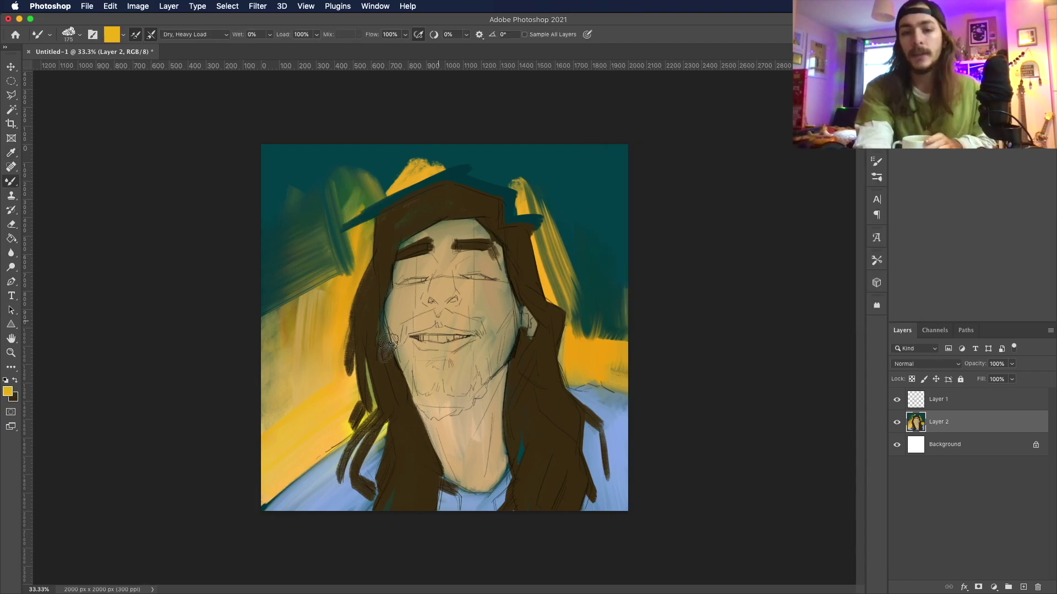
drag(374, 407, 357, 364)
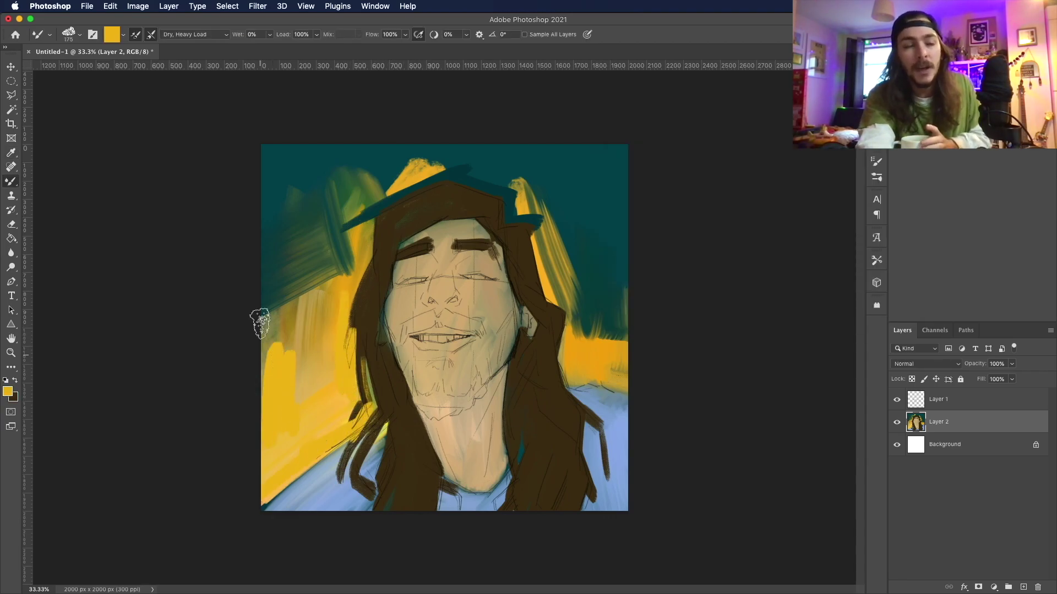
mouse_move(264, 303)
mouse_down()
mouse_move(367, 241)
mouse_move(521, 194)
mouse_up()
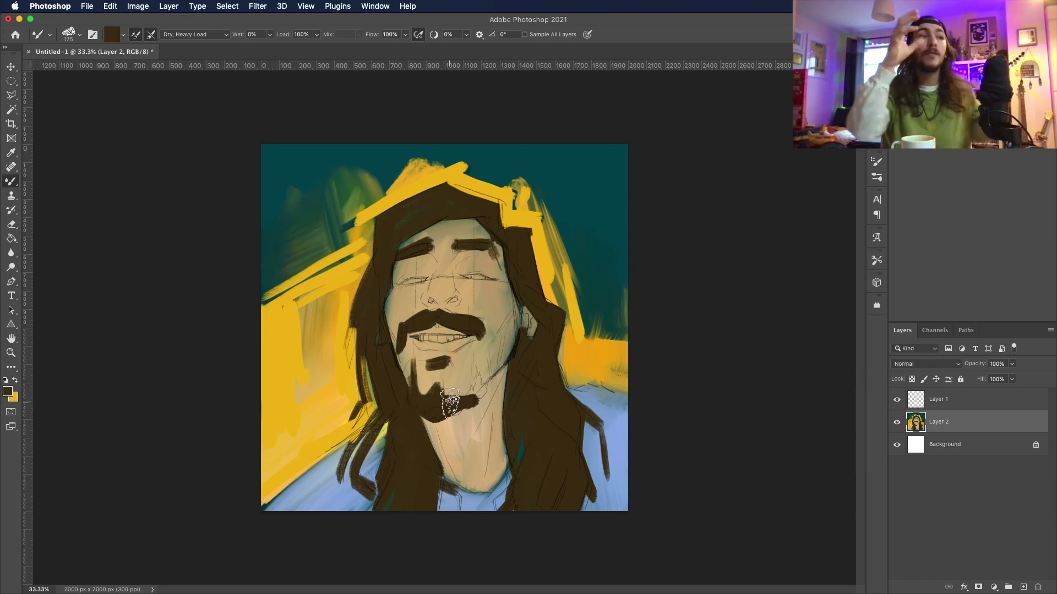
Step: Finish the dark brown beard and add hair strands at the collar and along the image-left edge of the hair
drag(520, 464, 498, 502)
drag(461, 468, 442, 509)
drag(360, 413, 353, 365)
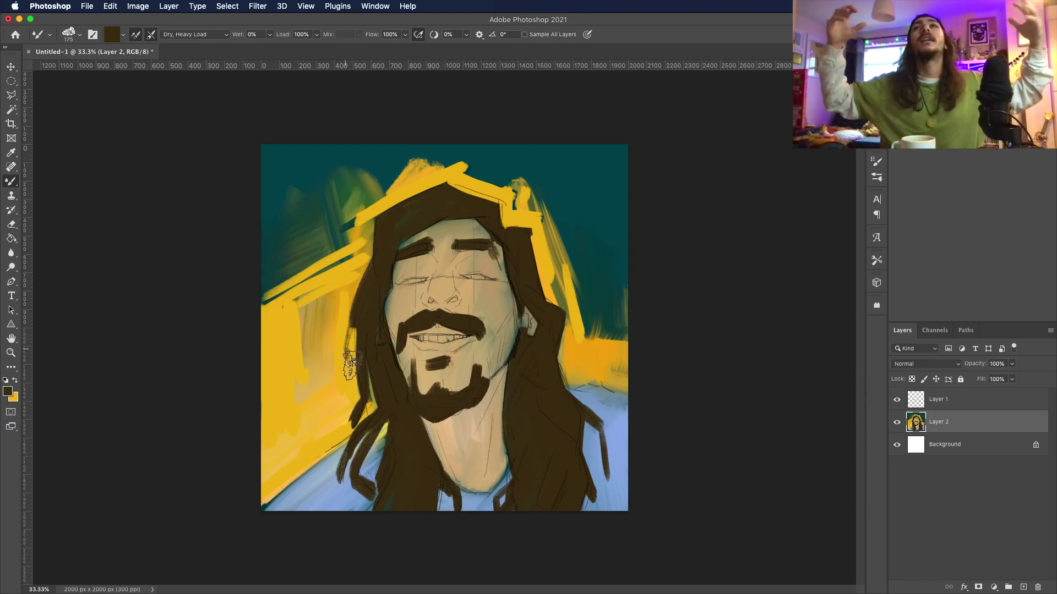
Step: Set the sketch on Layer 1 to Multiply and toggle its visibility to compare the painting with and without lines
key(v)
key(alt+bracketright)
key(shift+alt+m)
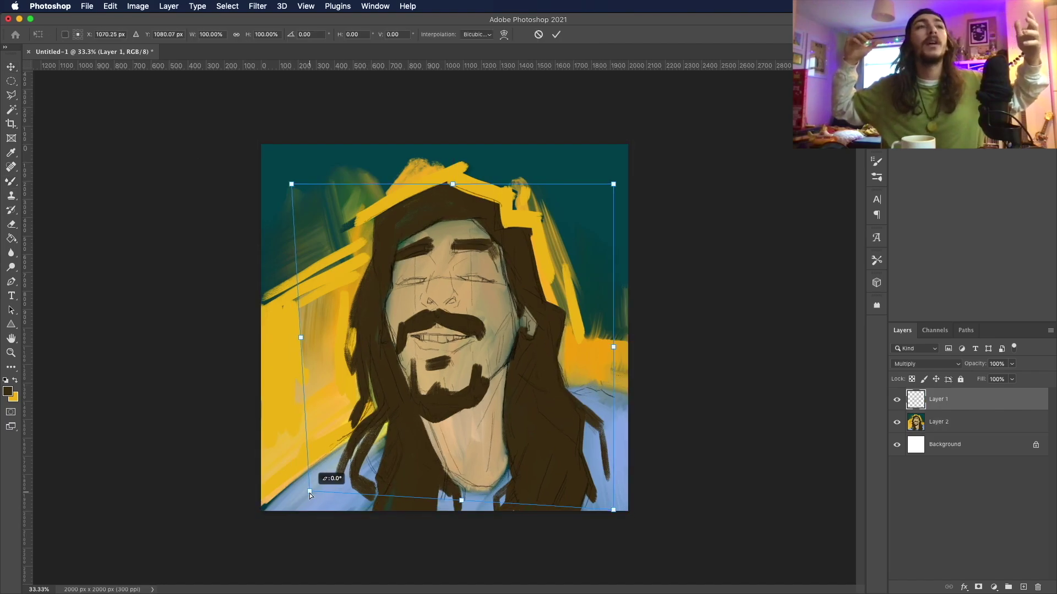
click(894, 401)
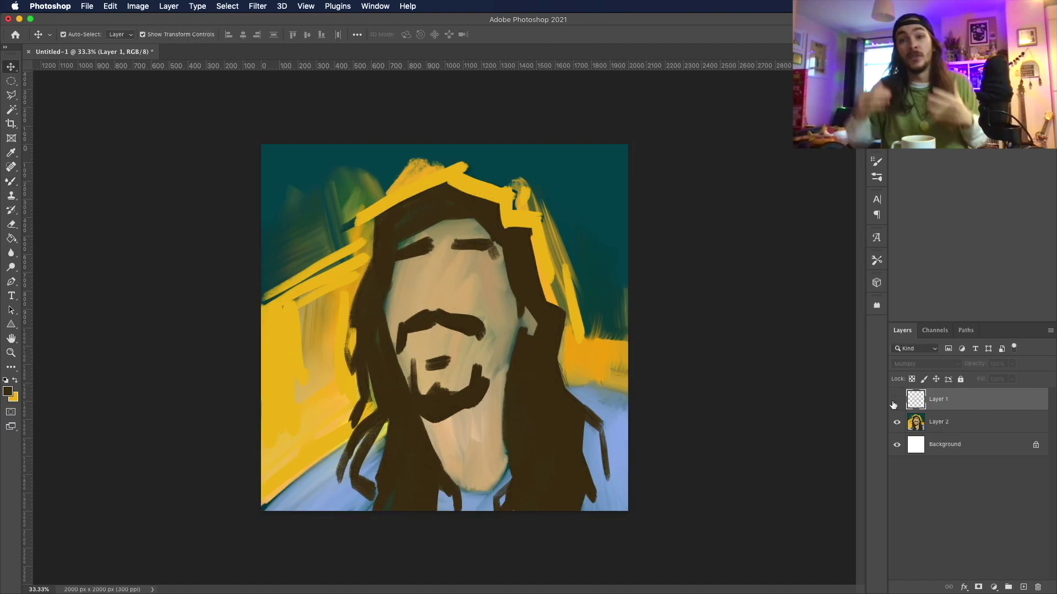
click(897, 400)
click(924, 363)
click(919, 370)
Step: Select Layer 2, pick a medium light blue, and repaint the shirt around the collar and image-right shoulder
key(z)
click(485, 245)
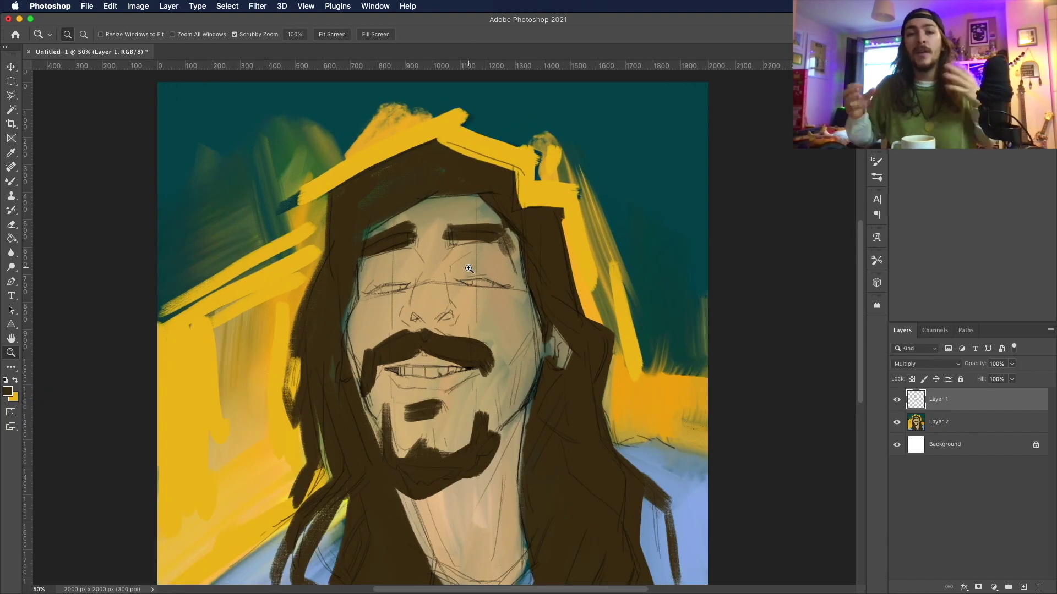
key(b)
click(915, 423)
scroll(858, 283, down, 3)
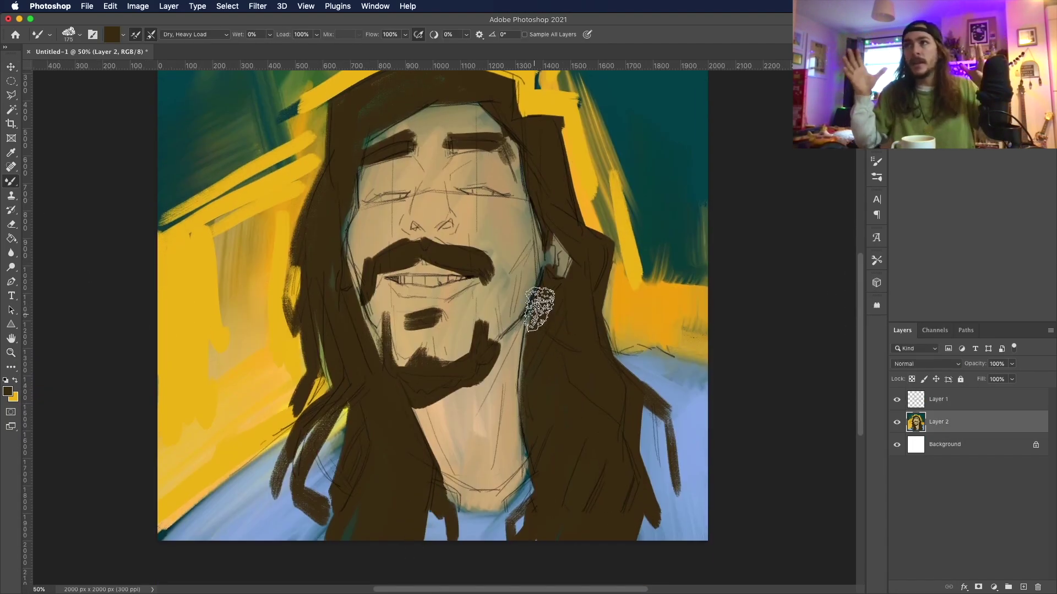
scroll(856, 314, up, 1)
click(8, 391)
click(648, 372)
key(Return)
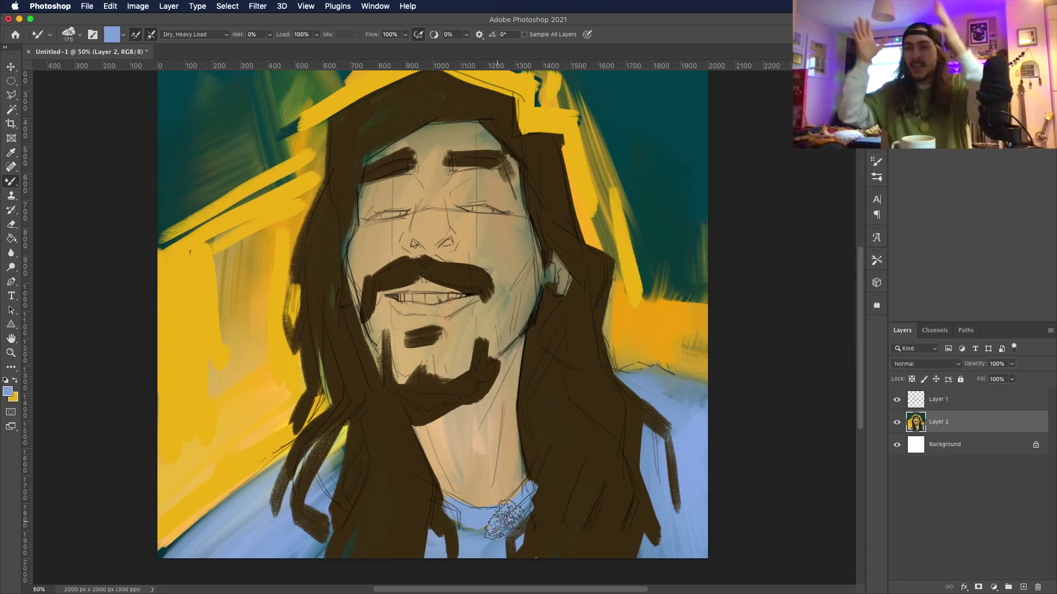
Step: Pick a pale cream and fill the lower image-left background up to the hair and shoulder
scroll(440, 427, up, 1)
click(7, 391)
click(636, 134)
key(Return)
mouse_move(297, 446)
mouse_down()
mouse_move(236, 514)
mouse_move(216, 495)
mouse_move(227, 490)
mouse_move(180, 334)
mouse_move(160, 405)
mouse_move(271, 421)
mouse_move(200, 436)
mouse_move(187, 528)
mouse_up()
scroll(862, 284, down, 3)
drag(281, 419, 232, 512)
drag(300, 264, 294, 325)
scroll(864, 303, up, 5)
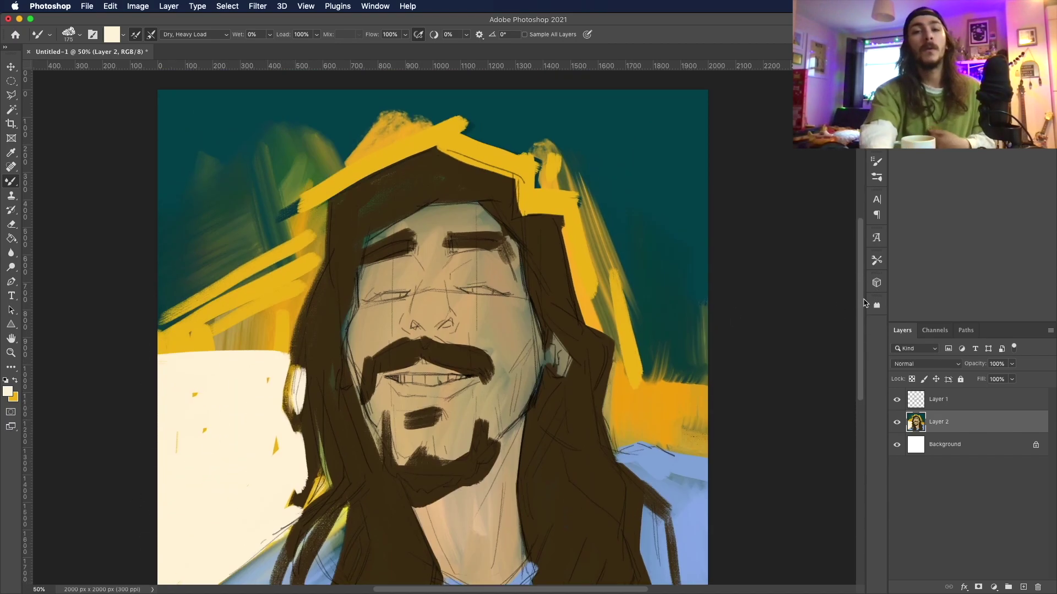
Step: Paint a cream patch beside the hair at image-right and horizontal cream bands above the filled area at image-left
scroll(715, 220, up, 3)
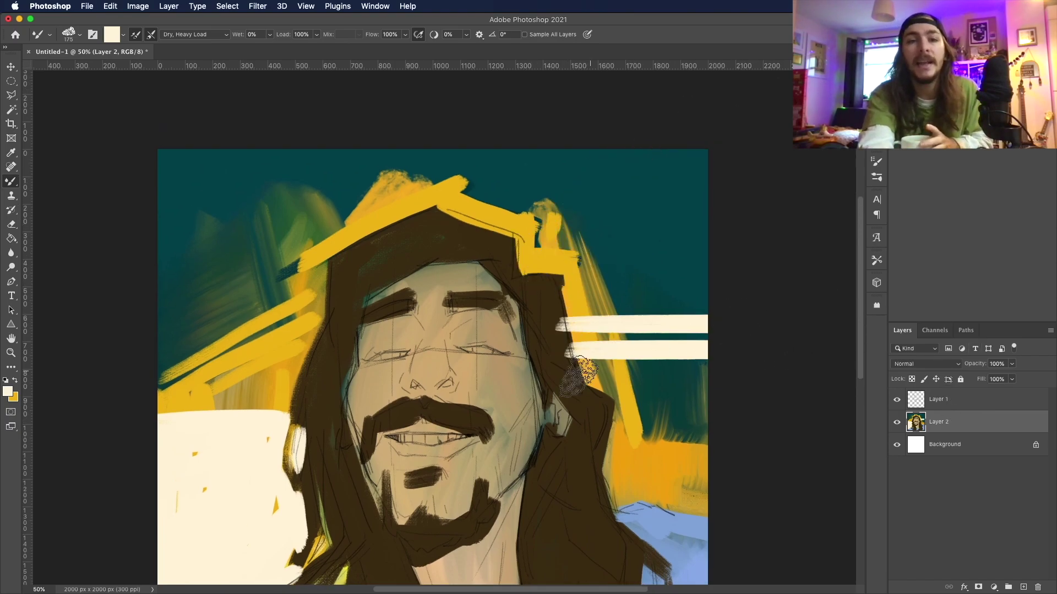
mouse_move(542, 220)
mouse_down()
mouse_move(550, 247)
mouse_move(594, 236)
mouse_up()
key(ctrl+z)
mouse_move(589, 297)
mouse_down()
mouse_move(599, 330)
mouse_move(626, 341)
mouse_up()
drag(297, 380, 159, 385)
drag(159, 348, 297, 348)
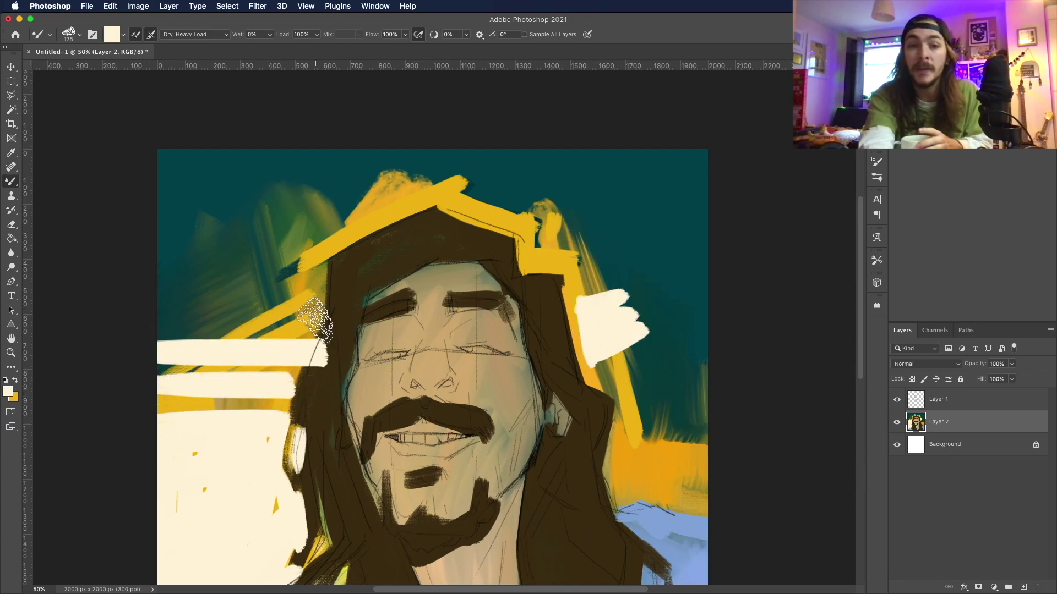
Step: Add another cream band beside the hair at image-left and paint golden-yellow horizontal stripes between the cream bands
drag(160, 315, 330, 315)
key(x)
drag(159, 338, 327, 339)
drag(303, 374, 160, 373)
drag(160, 410, 286, 410)
Step: Pick a dark navy and shade the image-left hair edge, the hair beside the neck, the beard and the moustache
click(8, 391)
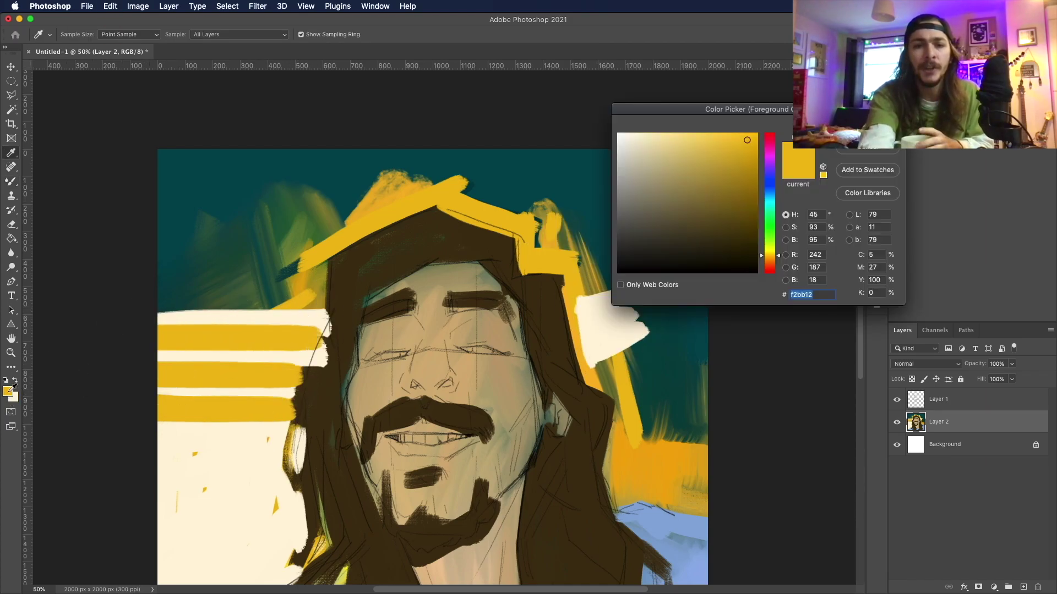
click(738, 247)
key(Return)
mouse_move(331, 319)
mouse_down()
mouse_move(302, 406)
mouse_move(297, 490)
mouse_up()
scroll(852, 281, down, 3)
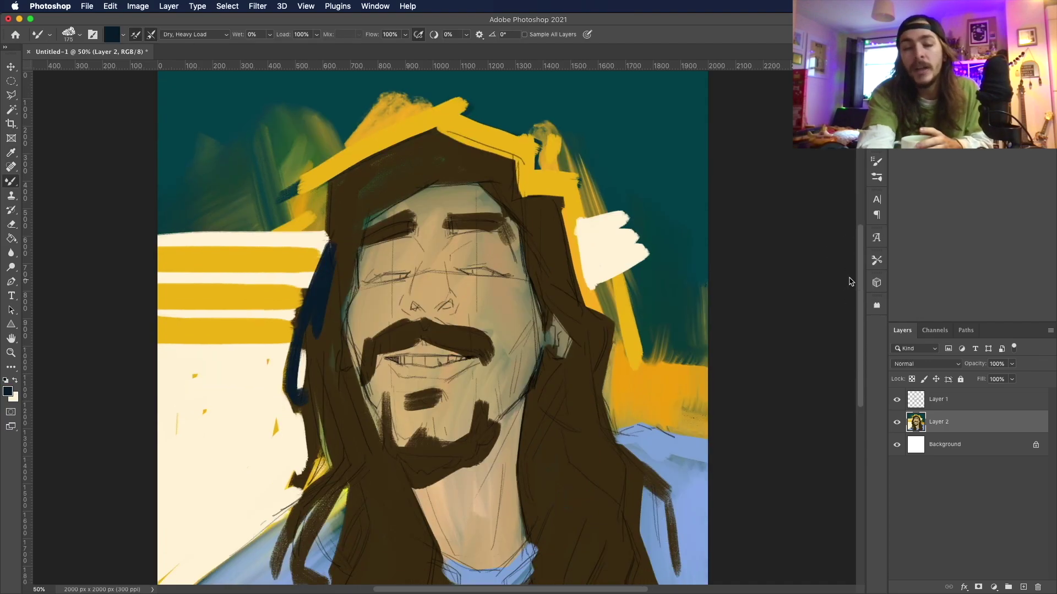
drag(553, 355, 529, 484)
drag(566, 407, 561, 484)
mouse_move(424, 558)
mouse_down()
mouse_move(389, 405)
mouse_move(377, 471)
mouse_move(410, 319)
mouse_move(468, 330)
mouse_up()
Step: Paint navy strokes inside both eyebrows, reducing the brush size to 105 px
drag(449, 226, 495, 220)
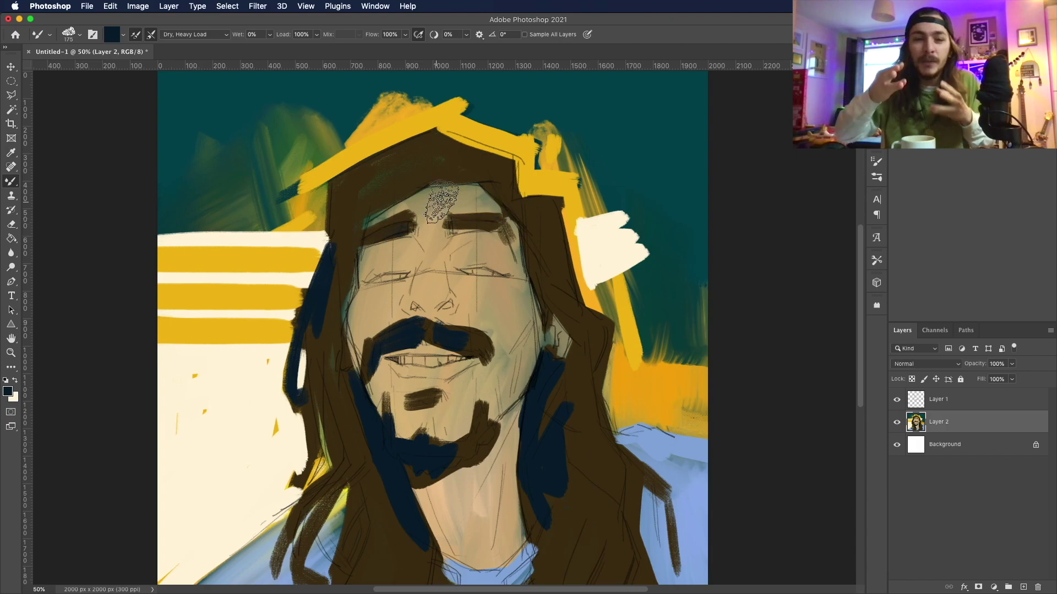
drag(413, 225, 363, 234)
click(80, 34)
drag(89, 46, 66, 46)
key(Return)
drag(449, 226, 499, 216)
Step: Pick dark brown #312206 and paint over parts of the navy in the image-left hair and the moustache
click(8, 391)
drag(770, 209, 770, 283)
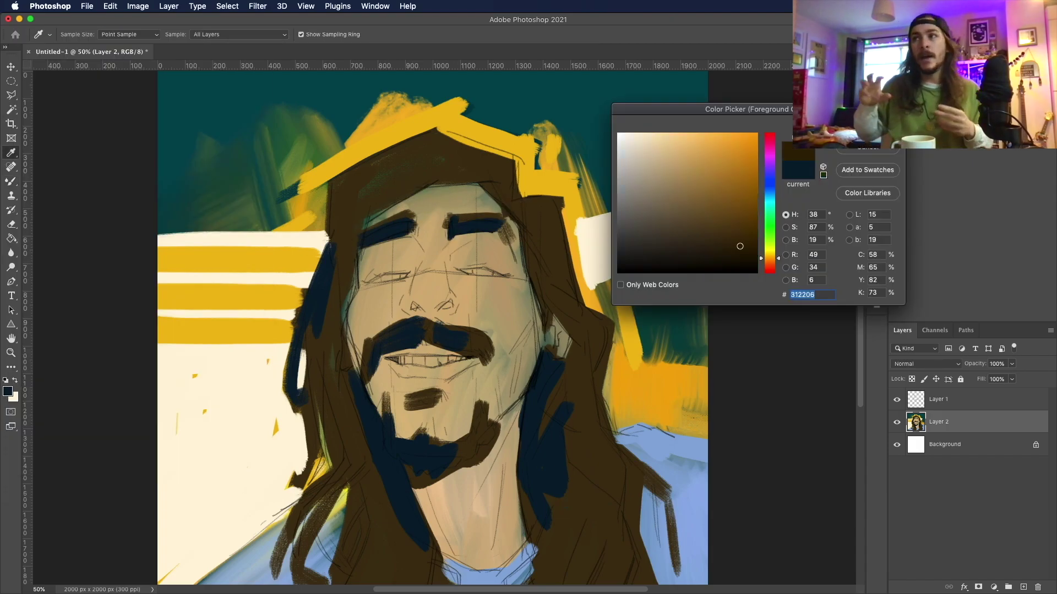
key(Return)
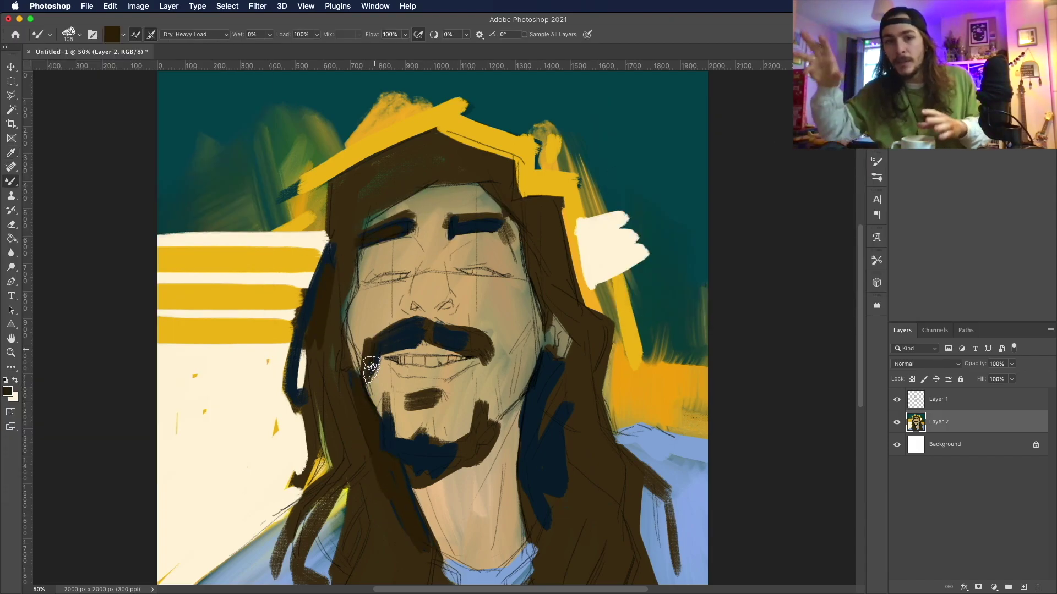
drag(375, 347, 461, 341)
Step: Pick a terracotta orange (#c27744) and paint the eye sockets, nose, ears, image-right cheek edge and neck shadow
key(i)
click(746, 140)
drag(770, 259, 770, 264)
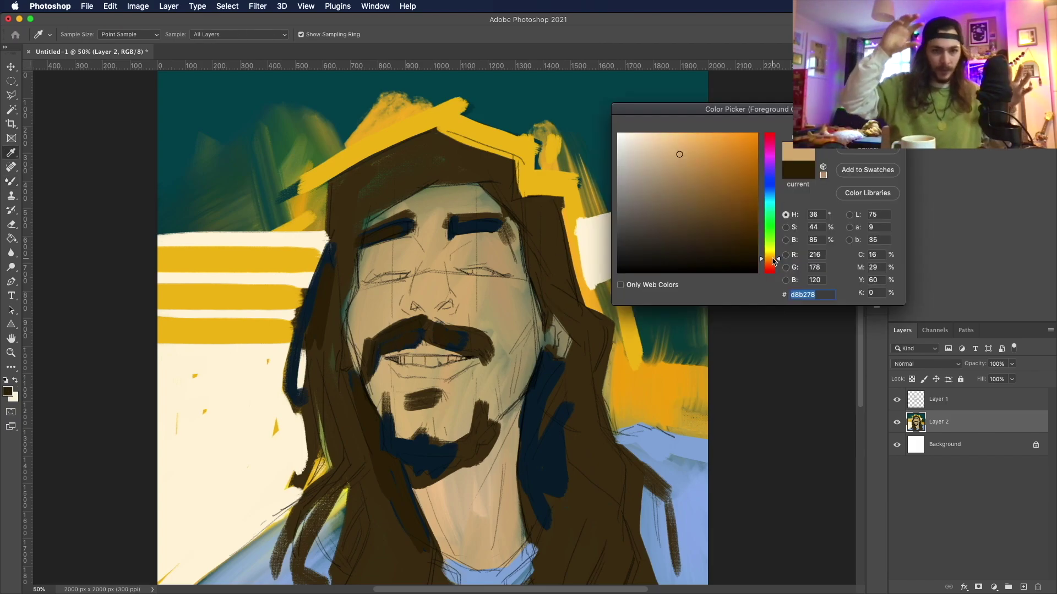
key(Return)
key(b)
mouse_move(385, 248)
mouse_down()
mouse_move(411, 245)
mouse_move(405, 266)
mouse_move(440, 257)
mouse_up()
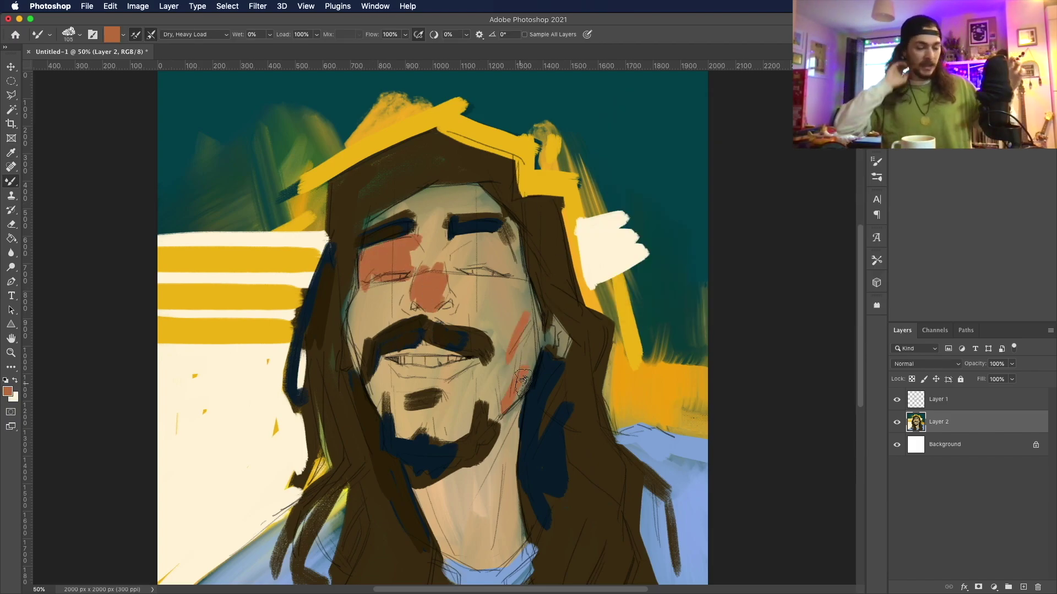
drag(352, 348, 344, 377)
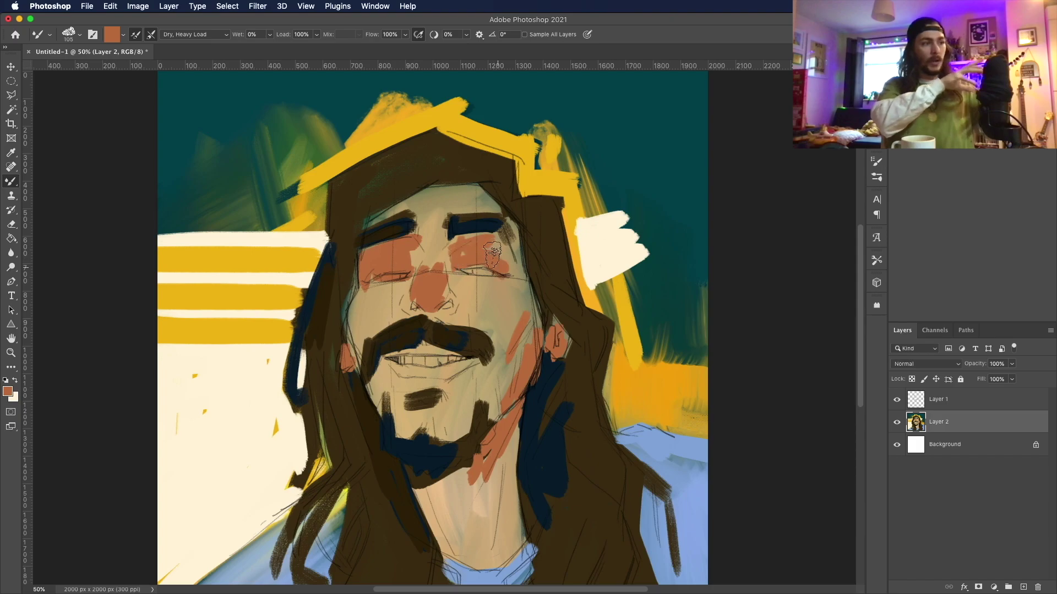
Step: Choose a custom mixer brush with Wet 85%, Mix 6% and Flow 70%, pick a tan, and blend the forehead, eye sockets and nose
click(80, 35)
click(165, 365)
key(Return)
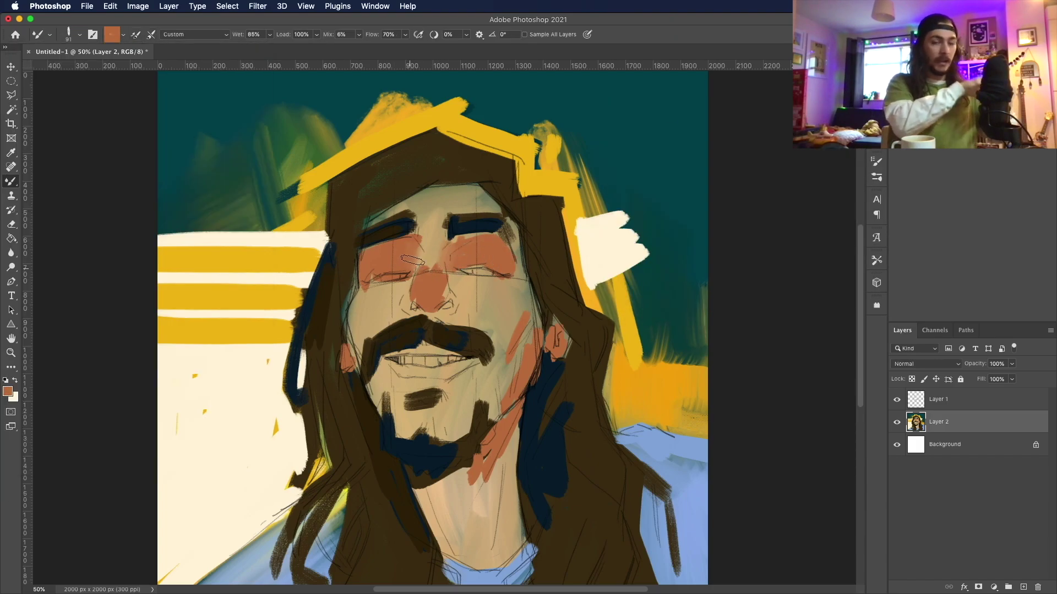
click(8, 392)
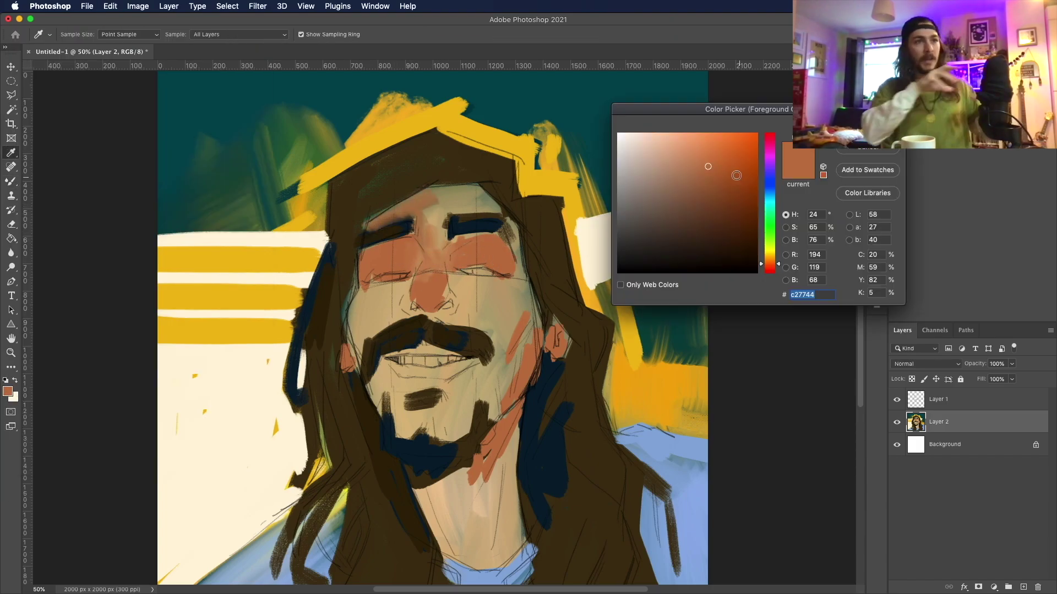
click(698, 156)
click(687, 170)
key(Return)
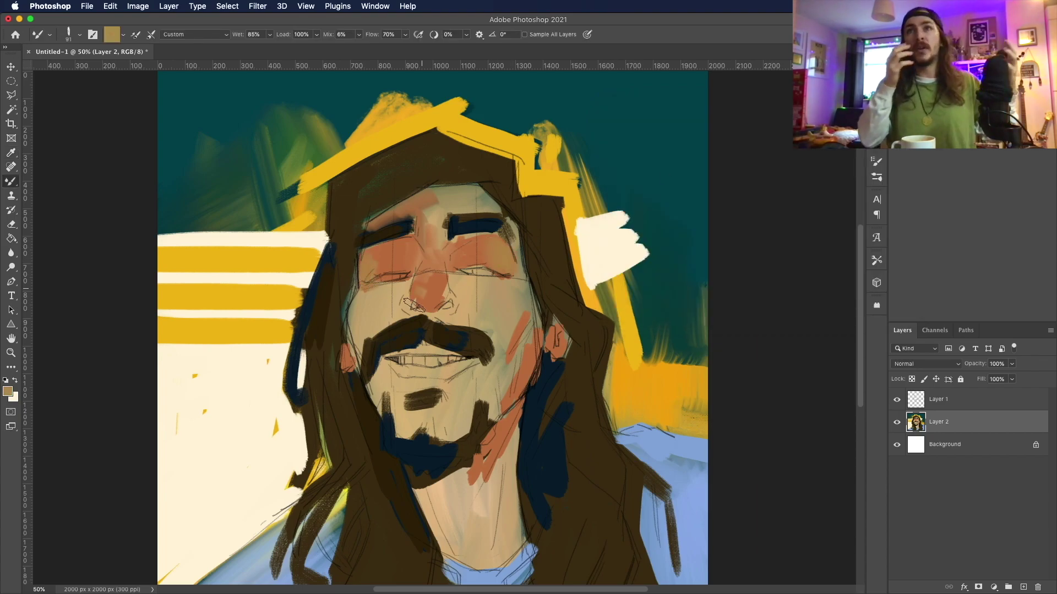
mouse_move(438, 207)
mouse_down()
mouse_move(505, 216)
mouse_move(521, 256)
mouse_up()
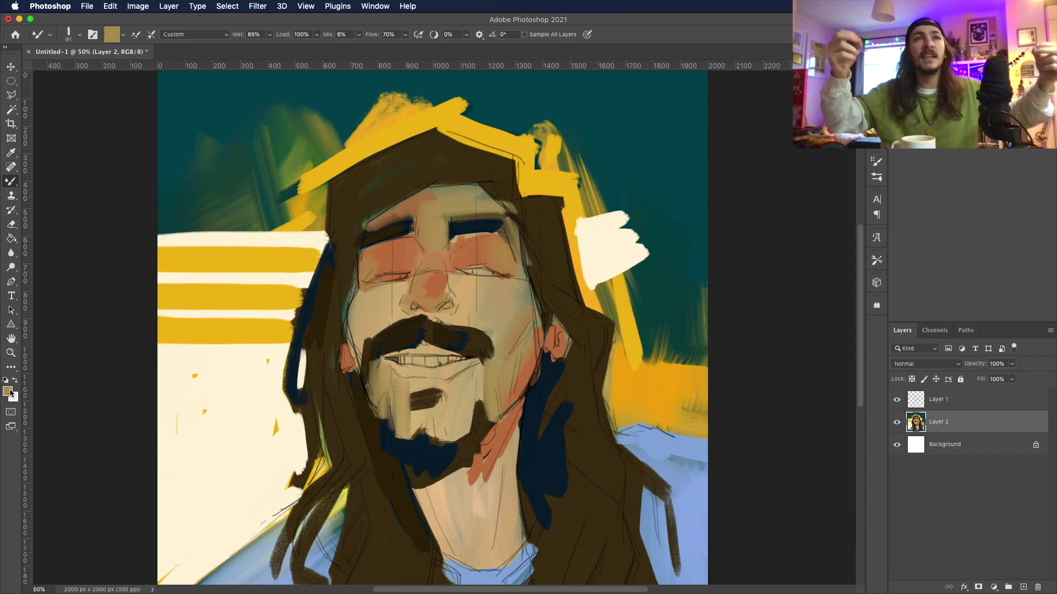
Step: Sample the pale cream from the background and choose the Kyle's Real Oils - Cake Brush with Dry, Heavy Load
key(z)
click(441, 337)
alt+click(441, 338)
click(8, 391)
click(478, 258)
click(225, 389)
key(Return)
key(b)
right_click(225, 389)
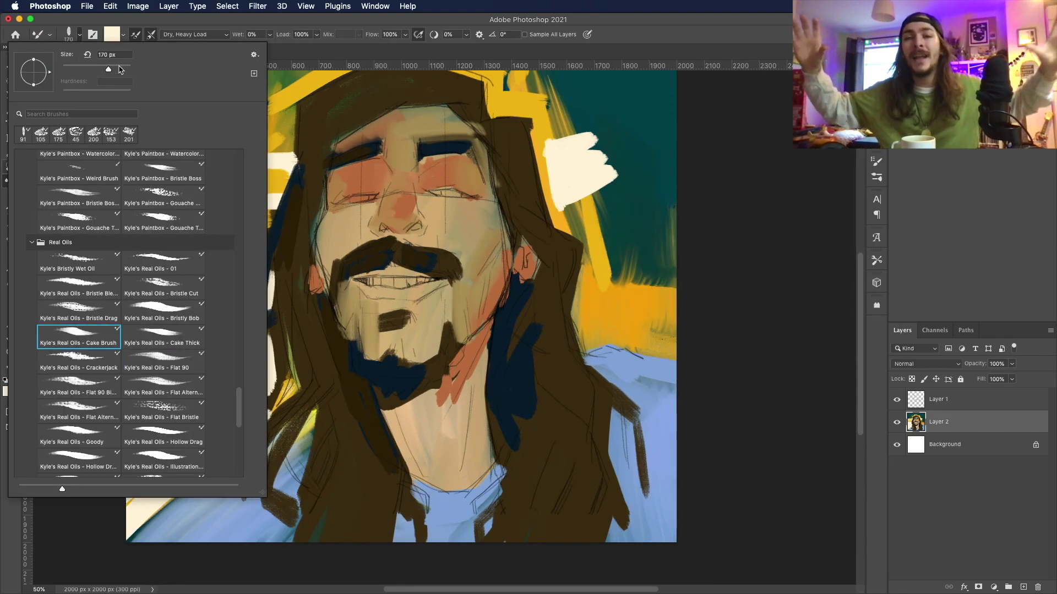
key(Escape)
Step: Pick a bright teal and paint a broad vertical area along the image-right edge of the background
scroll(842, 184, up, 3)
click(8, 392)
click(638, 99)
key(Return)
mouse_move(644, 105)
mouse_down()
mouse_move(667, 327)
mouse_move(647, 361)
mouse_move(670, 394)
mouse_move(642, 447)
mouse_move(641, 550)
mouse_up()
Step: Recolour the shirt teal, using the Paint Bucket on the blue area and brushing over the collar and image-left shoulder
scroll(666, 324, down, 5)
key(g)
click(462, 473)
scroll(462, 473, up, 4)
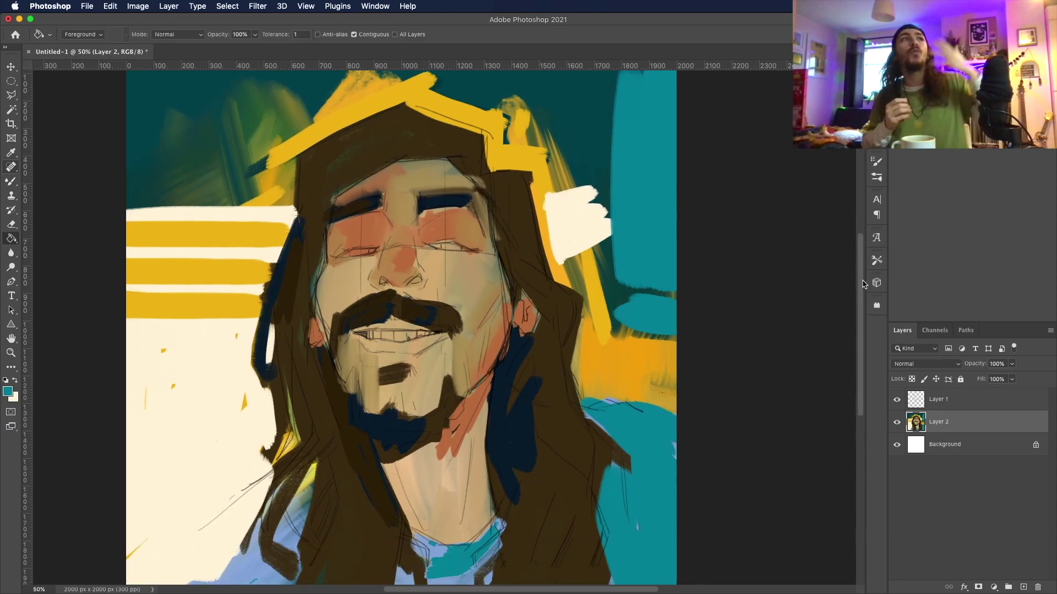
key(b)
scroll(187, 498, down, 5)
mouse_move(187, 498)
mouse_down()
mouse_move(278, 514)
mouse_move(435, 443)
mouse_move(472, 460)
mouse_up()
Step: Paint teal over the upper image-left background and across the area above the head
scroll(856, 291, up, 5)
scroll(856, 292, up, 2)
drag(104, 132, 260, 224)
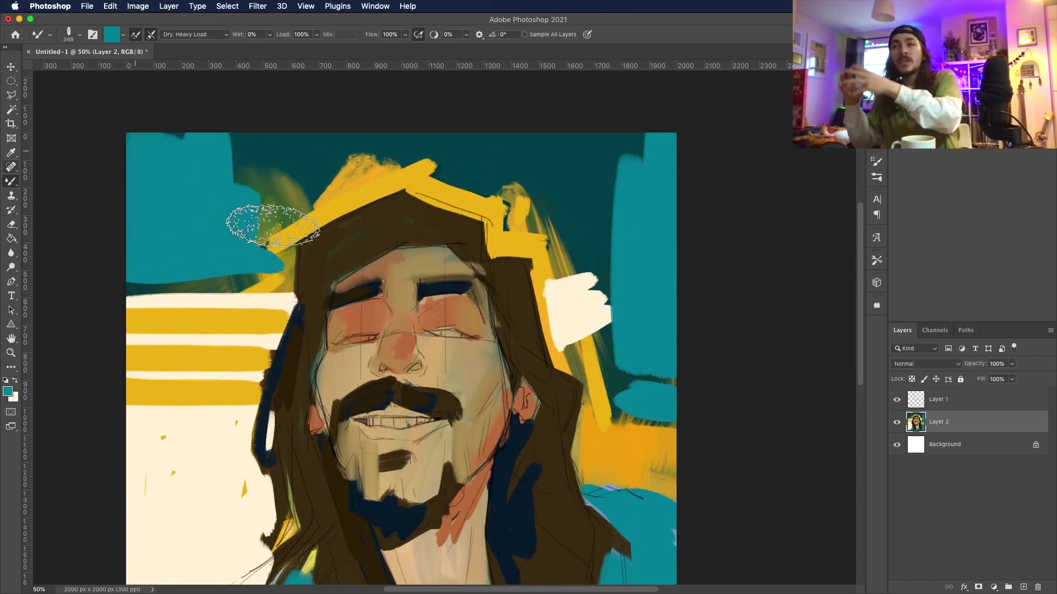
click(8, 391)
key(Return)
drag(422, 148, 578, 146)
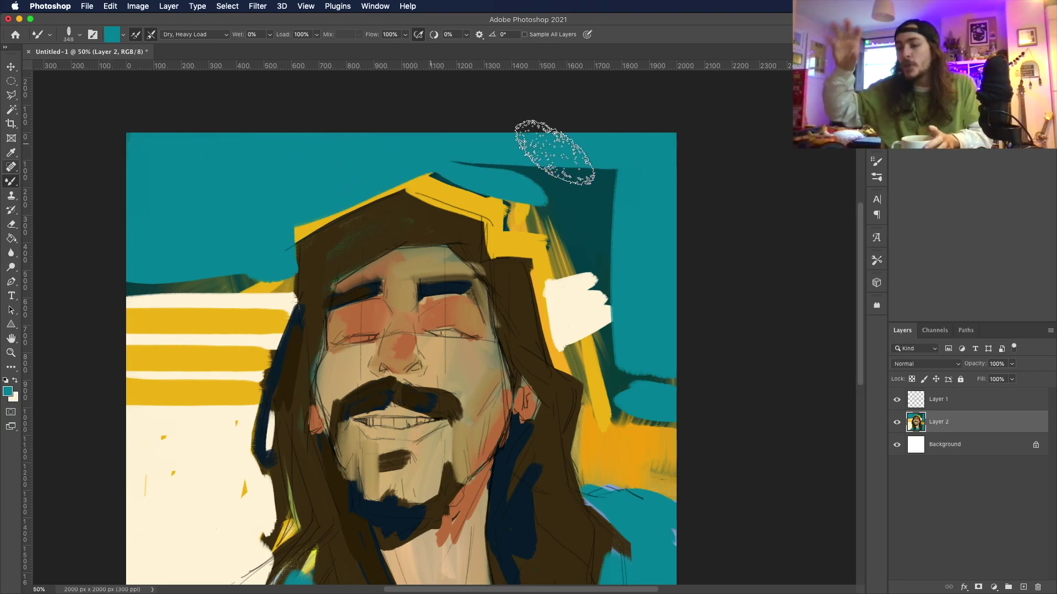
Step: Sample the dark teal and repaint the background beside the hair at image-right
click(589, 242)
key(Return)
mouse_move(630, 397)
mouse_down()
mouse_move(652, 432)
mouse_move(591, 368)
mouse_move(608, 352)
mouse_move(703, 377)
mouse_move(641, 255)
mouse_move(553, 261)
mouse_up()
Step: Sample the golden yellow and fill the upper image-left background up to the top of the head
click(8, 391)
click(209, 316)
key(Return)
mouse_move(209, 275)
mouse_down()
mouse_move(134, 264)
mouse_move(259, 144)
mouse_move(275, 238)
mouse_move(339, 166)
mouse_move(396, 159)
mouse_move(440, 176)
mouse_move(431, 169)
mouse_up()
Step: Pick a bright yellow and paint patches along the upper image-left background and directly above the head
click(8, 390)
click(770, 263)
key(Return)
click(8, 391)
click(770, 256)
key(Return)
scroll(429, 168, down, 3)
scroll(429, 168, up, 1)
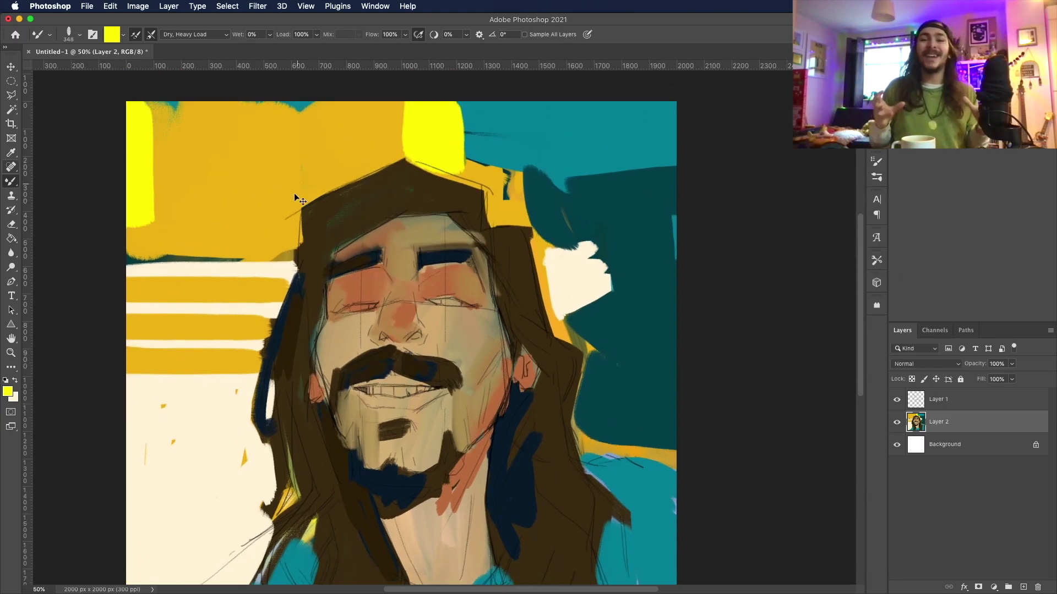
drag(132, 253, 265, 248)
Step: Pick a pale yellow and paint over the patch above the head and a band above the image-left stripes
click(8, 391)
click(698, 148)
key(Return)
drag(401, 123, 451, 166)
mouse_move(132, 253)
mouse_down()
mouse_move(272, 248)
mouse_move(146, 248)
mouse_up()
Step: Pick a terracotta and paint round patches on both cheeks plus the lips
click(7, 391)
click(705, 162)
key(Return)
drag(457, 308, 495, 325)
drag(330, 298, 358, 314)
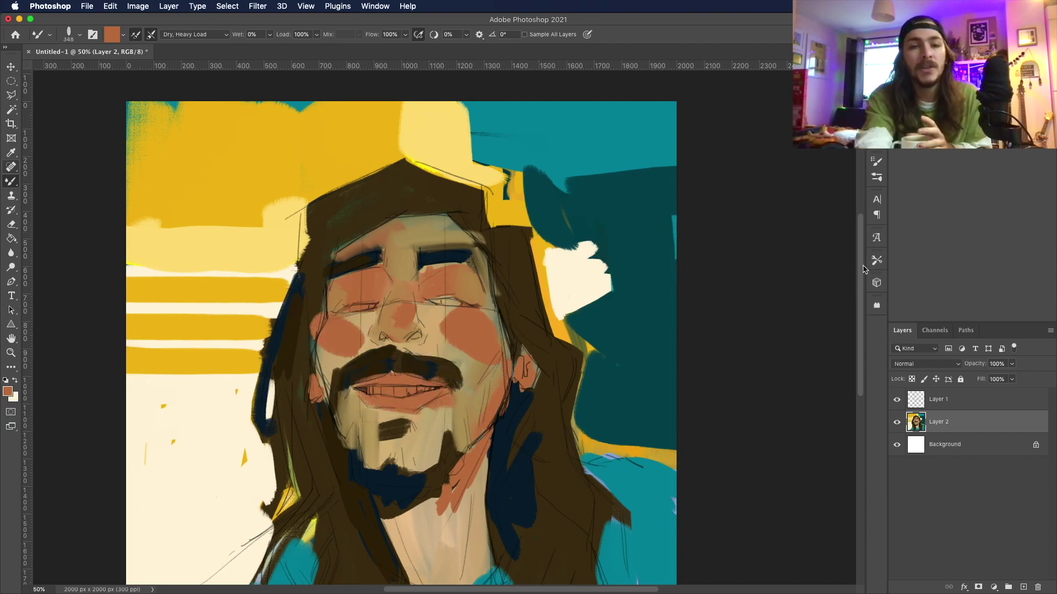
scroll(435, 308, down, 2)
drag(467, 336, 397, 264)
Step: Pick a lighter skin tone and brush it over the forehead
click(111, 34)
click(686, 148)
key(Return)
mouse_move(397, 220)
mouse_down()
mouse_move(418, 218)
mouse_move(443, 253)
mouse_move(435, 251)
mouse_move(481, 247)
mouse_move(435, 220)
mouse_move(354, 223)
mouse_move(348, 267)
mouse_move(414, 325)
mouse_move(315, 324)
mouse_move(406, 396)
mouse_move(435, 370)
mouse_move(369, 349)
mouse_move(446, 350)
mouse_move(487, 319)
mouse_move(355, 267)
mouse_move(407, 198)
mouse_up()
Step: Pick a light orange-tan for the image-right cheek and jaw, and blend the facial patches with the Wet 85% mixer brush
click(112, 34)
click(696, 147)
key(Return)
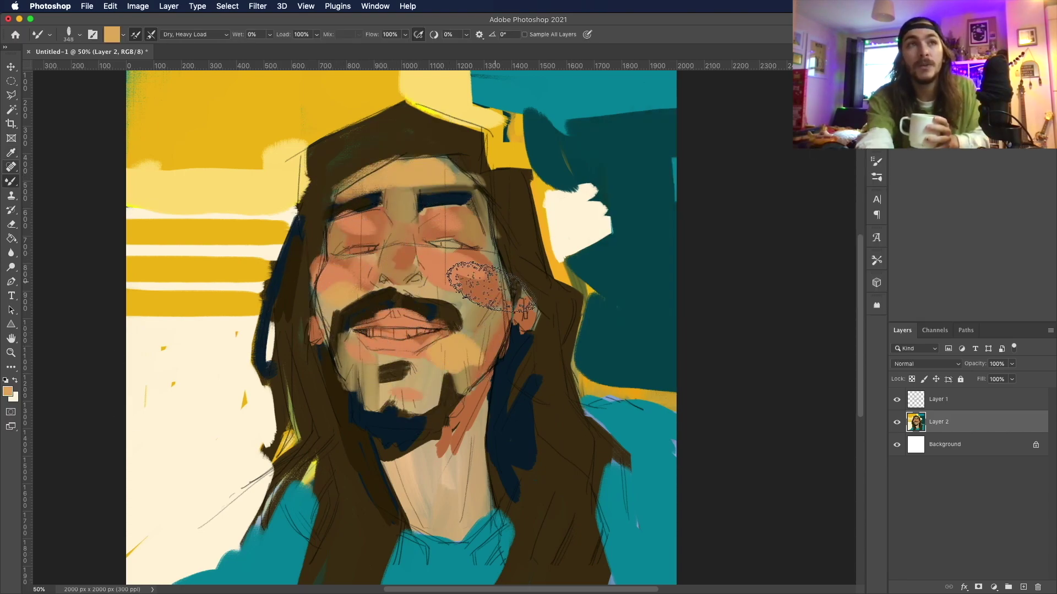
click(80, 34)
click(175, 380)
click(407, 193)
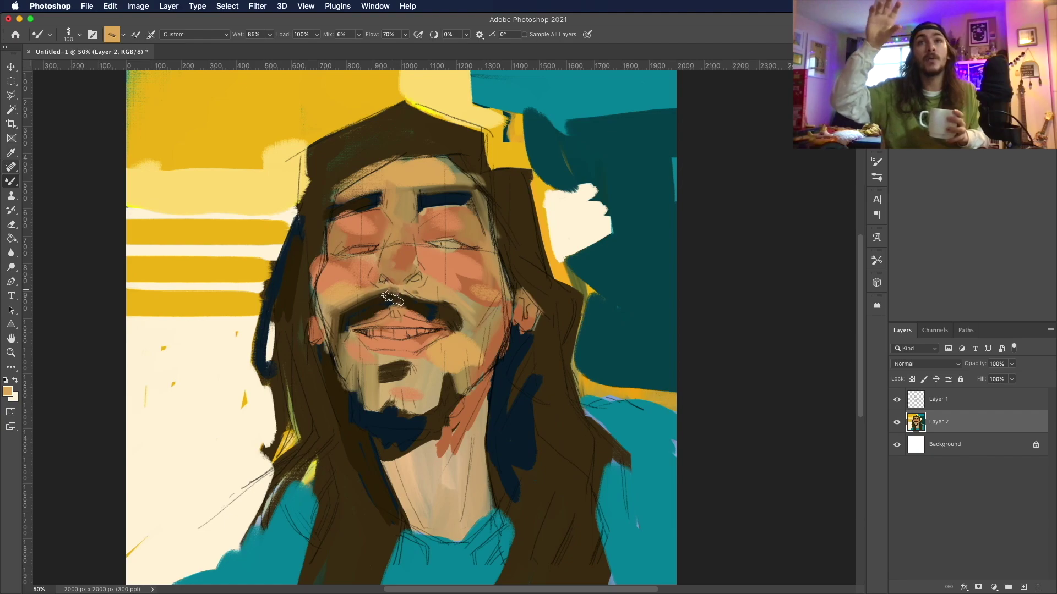
Step: Pick dark brown and a Wet 90%, Mix 35% mixer brush, and define the eyebrows, eyelids, nostrils, moustache and beard
click(385, 195)
key(Return)
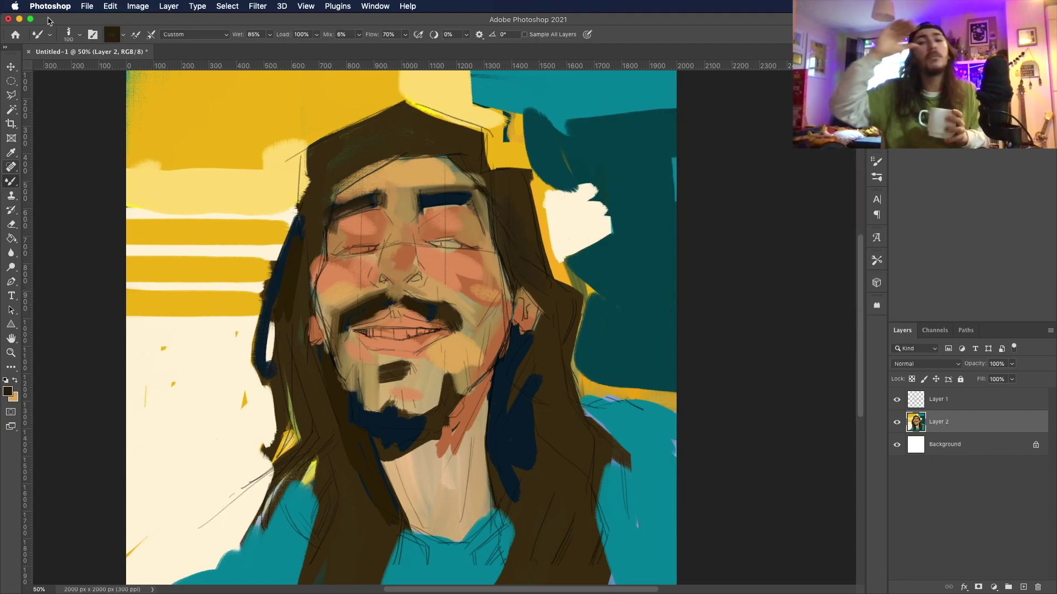
click(80, 34)
scroll(186, 461, down, 5)
double_click(186, 461)
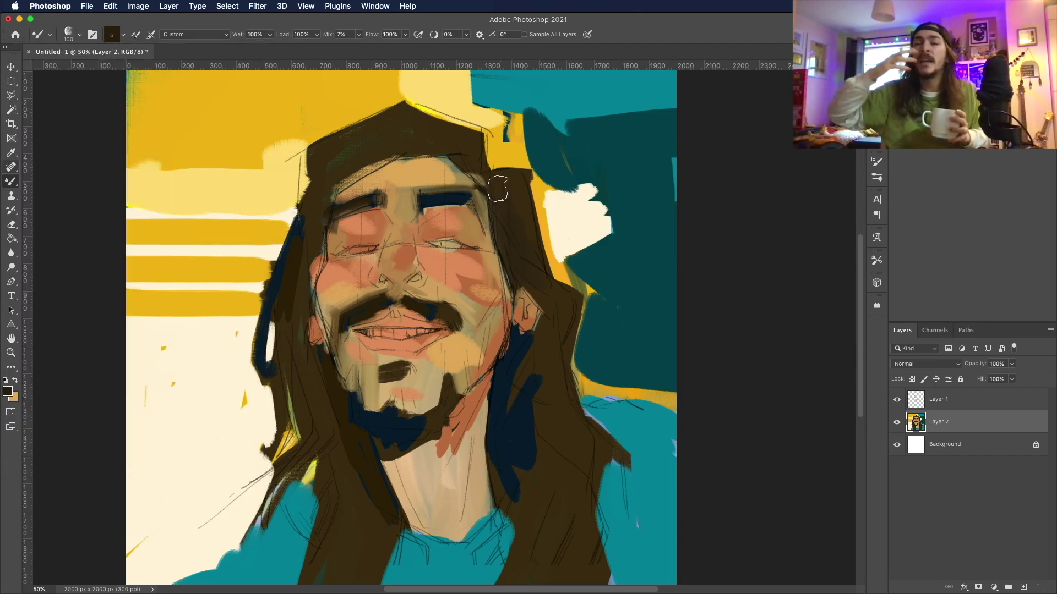
right_click(268, 452)
double_click(78, 350)
drag(376, 202, 471, 200)
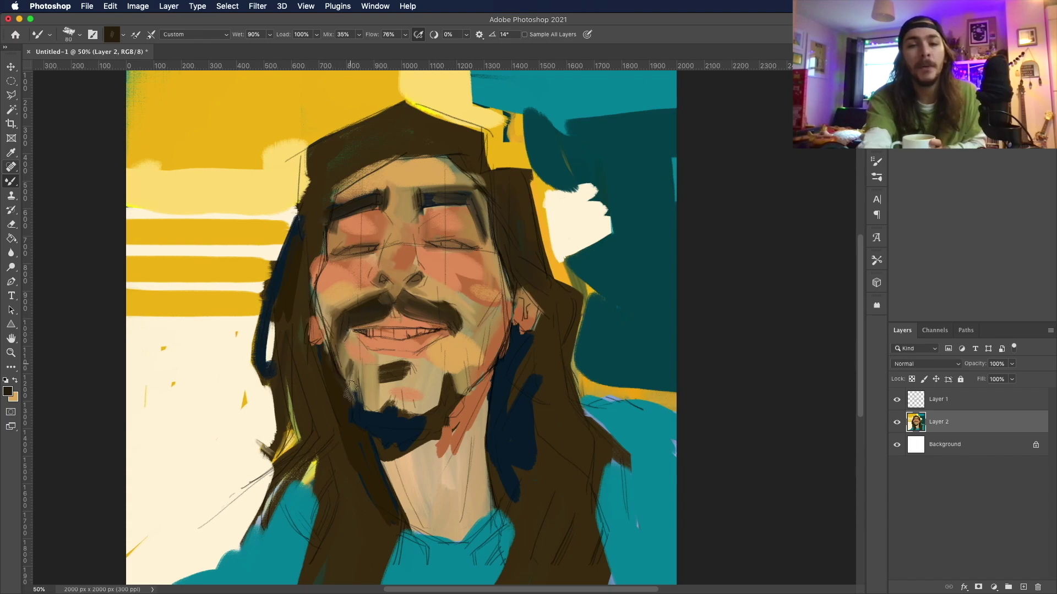
drag(352, 384, 372, 420)
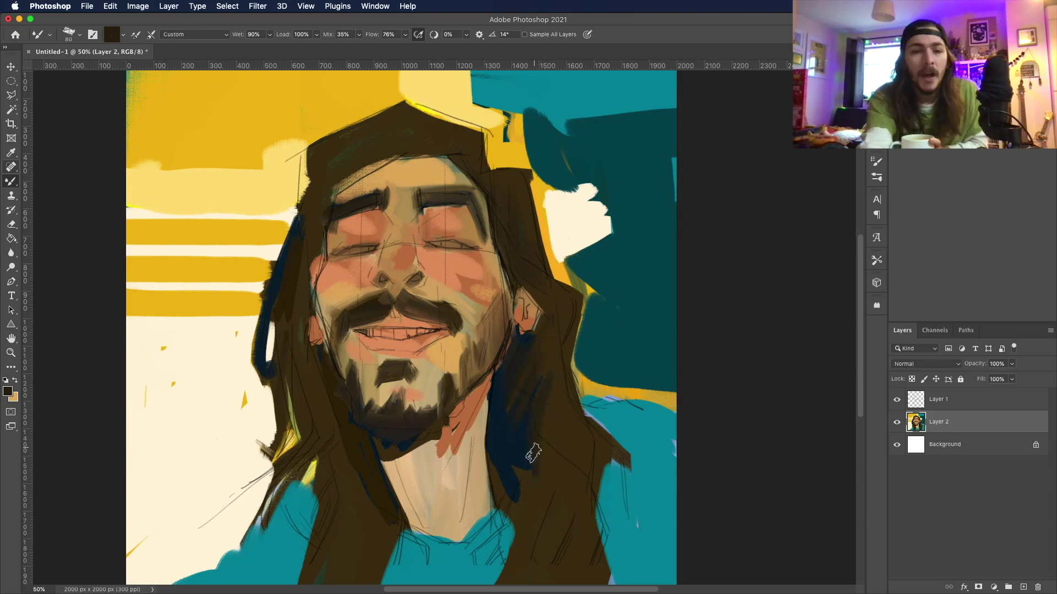
Step: Sample the shirt's teal and brush the image-left shoulder edge with textured strokes
scroll(533, 453, down, 3)
click(7, 392)
click(242, 498)
key(Return)
mouse_move(144, 532)
mouse_down()
mouse_move(223, 483)
mouse_move(182, 523)
mouse_move(270, 418)
mouse_up()
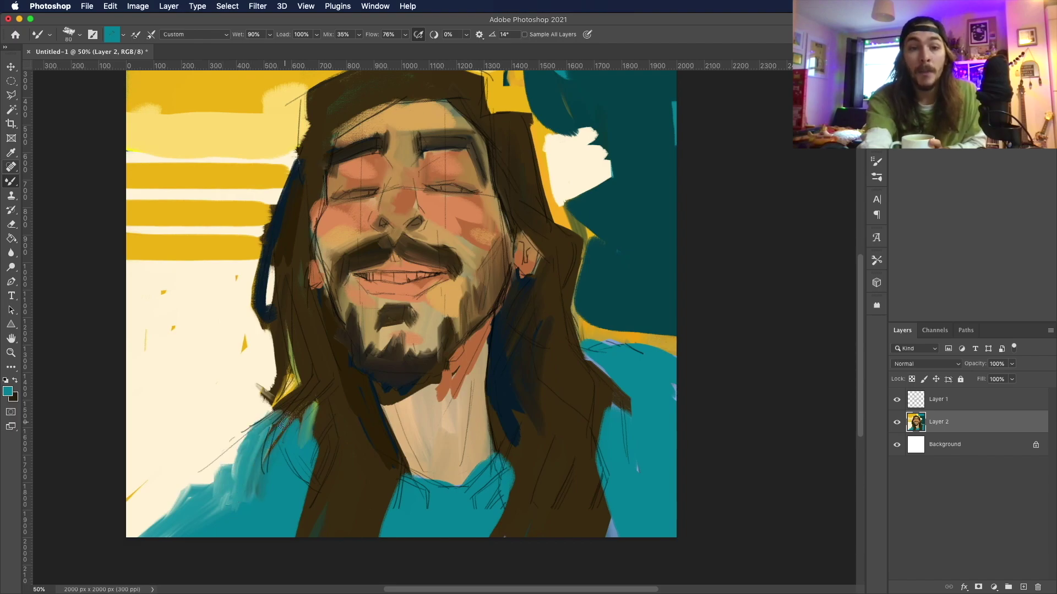
Step: Sample the hair's dark brown and paint loose strands over both shoulders and around the collar
click(7, 391)
click(308, 462)
key(Return)
drag(309, 483, 271, 395)
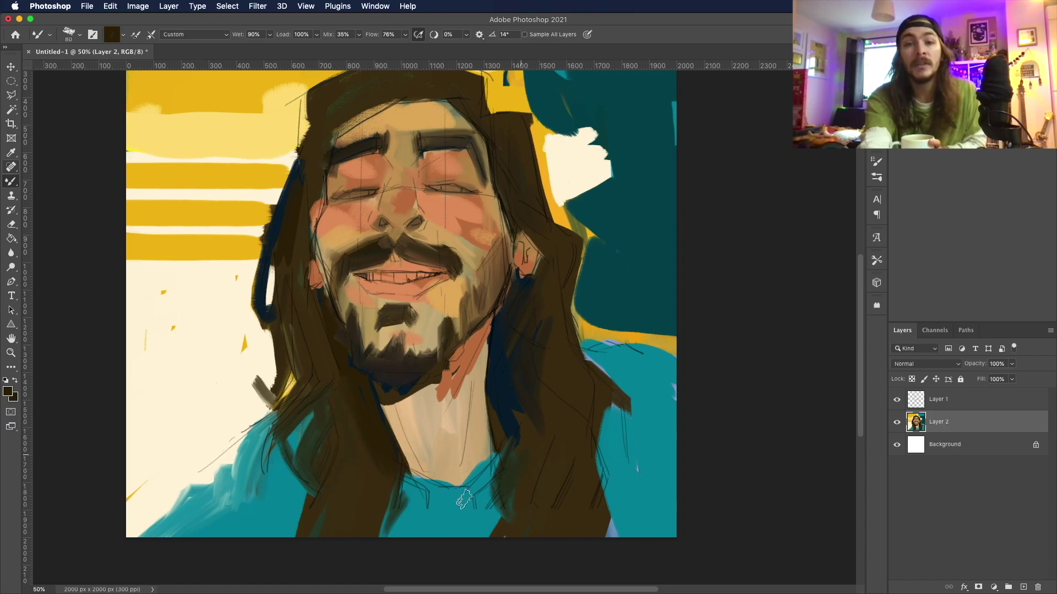
drag(412, 475, 428, 517)
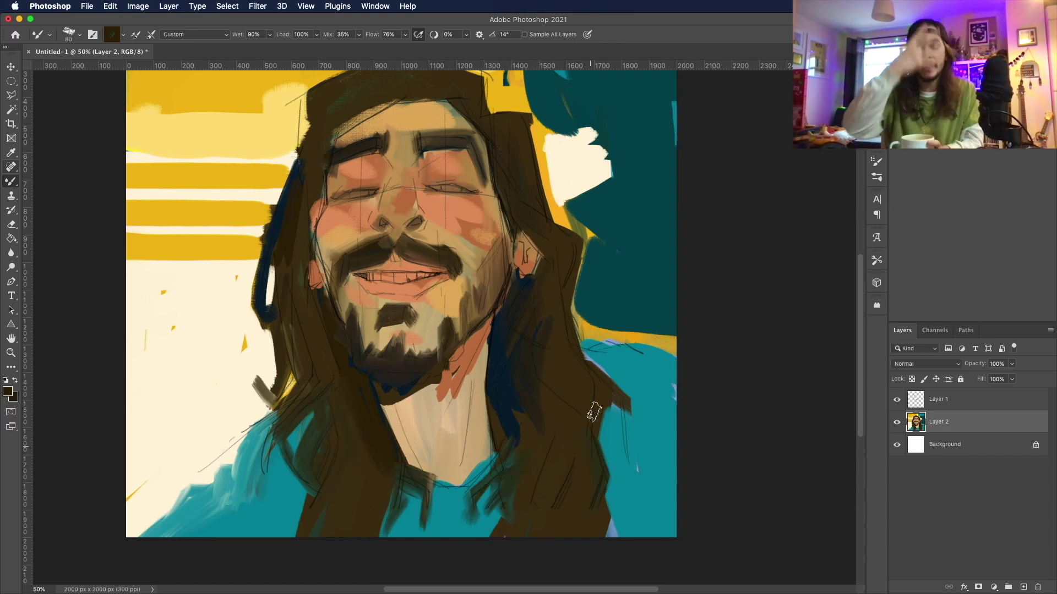
Step: Paint dark brown shading along the image-right jawline and both sides of the neck
scroll(519, 294, up, 3)
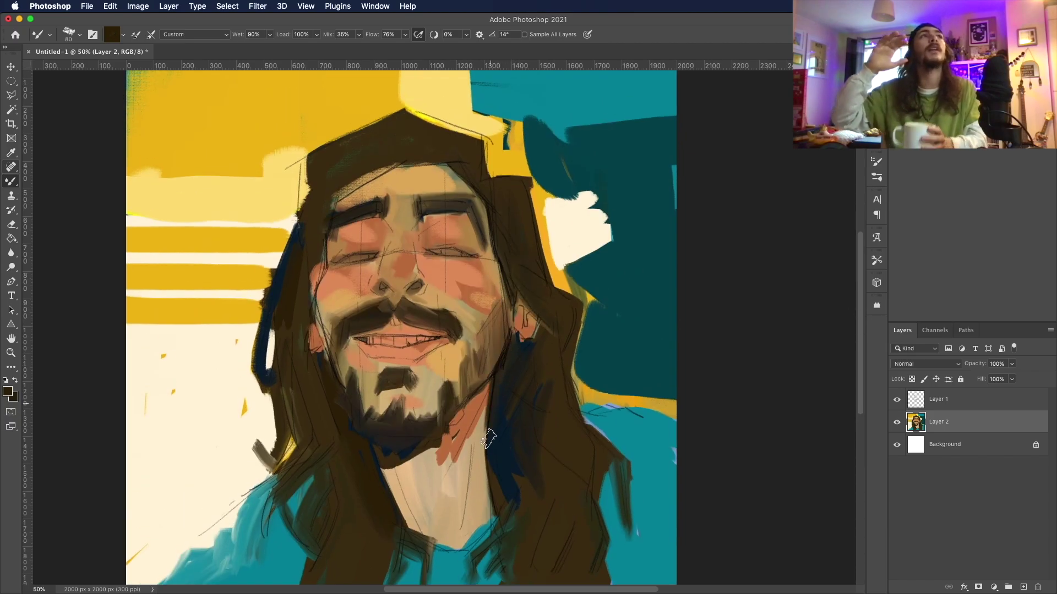
drag(496, 374, 440, 449)
drag(407, 495, 416, 536)
mouse_move(484, 399)
mouse_down()
mouse_move(465, 490)
mouse_move(498, 406)
mouse_up()
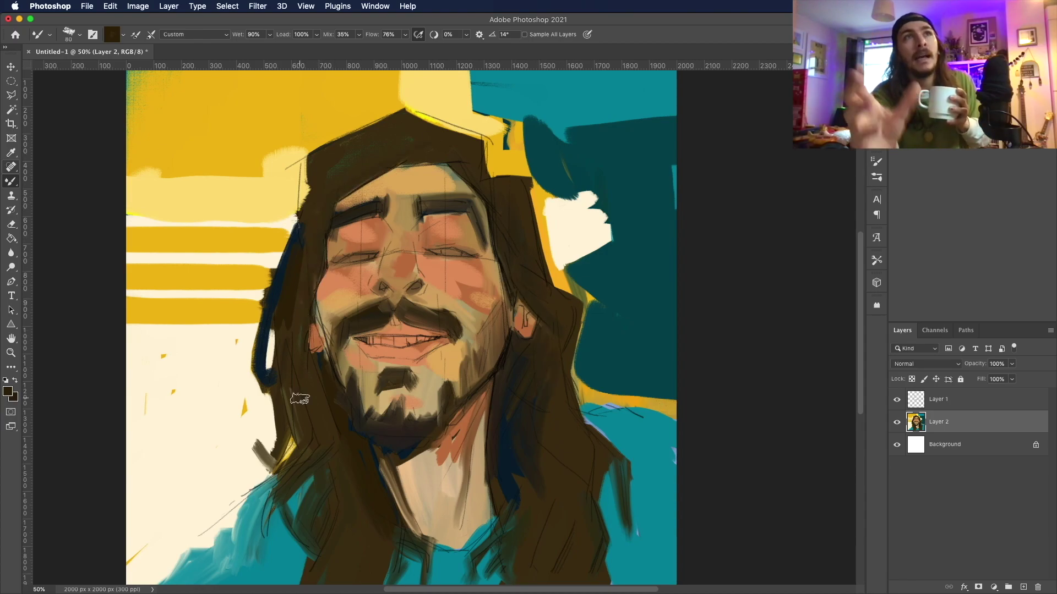
Step: Select both eye slits with the Polygonal Lasso and pick a very dark teal for painting
click(8, 391)
key(Return)
click(11, 96)
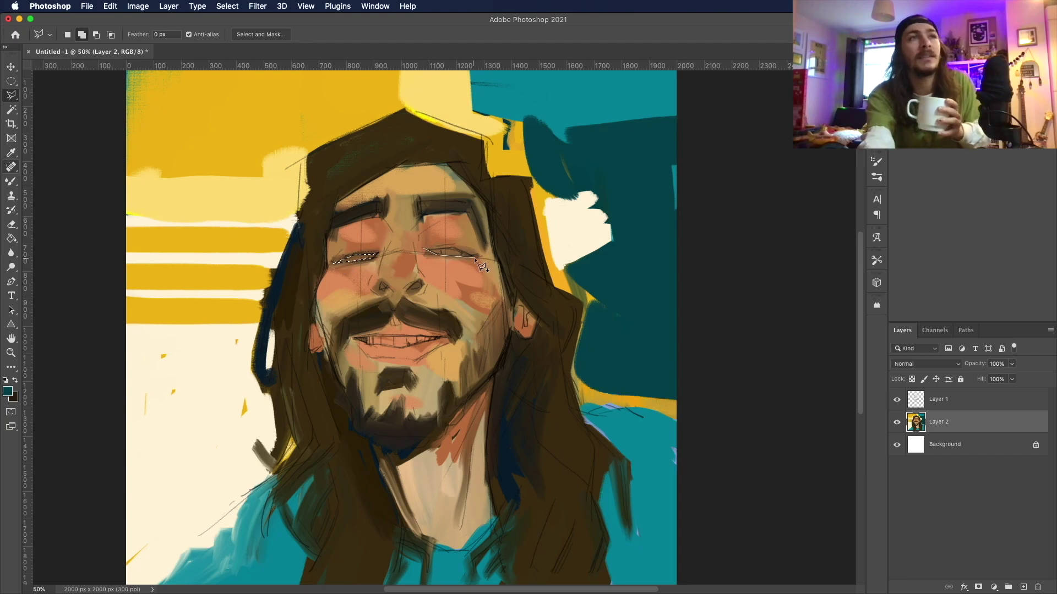
key(b)
click(8, 391)
key(Return)
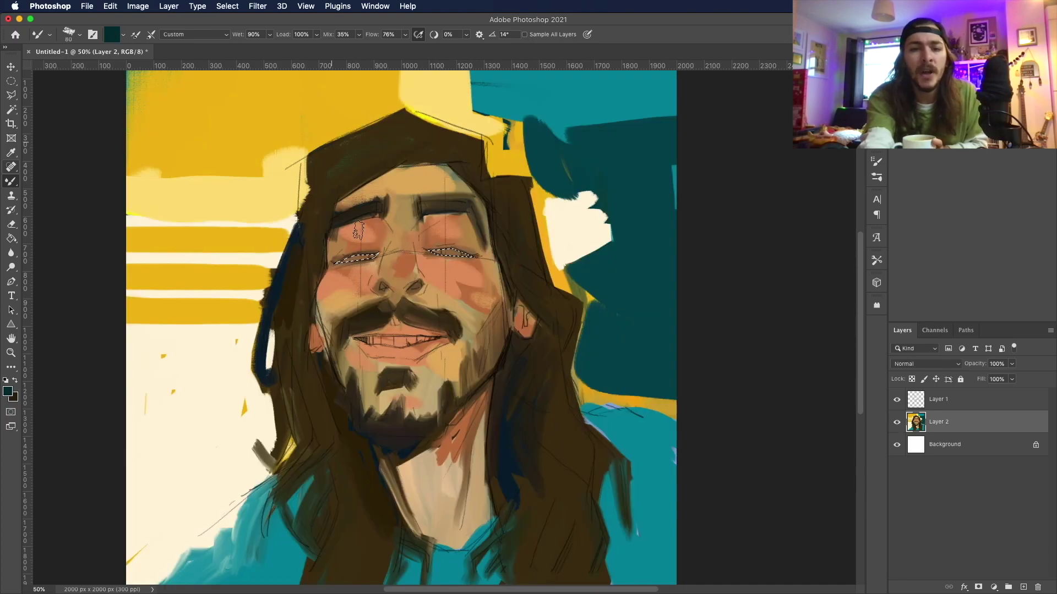
click(69, 34)
double_click(83, 341)
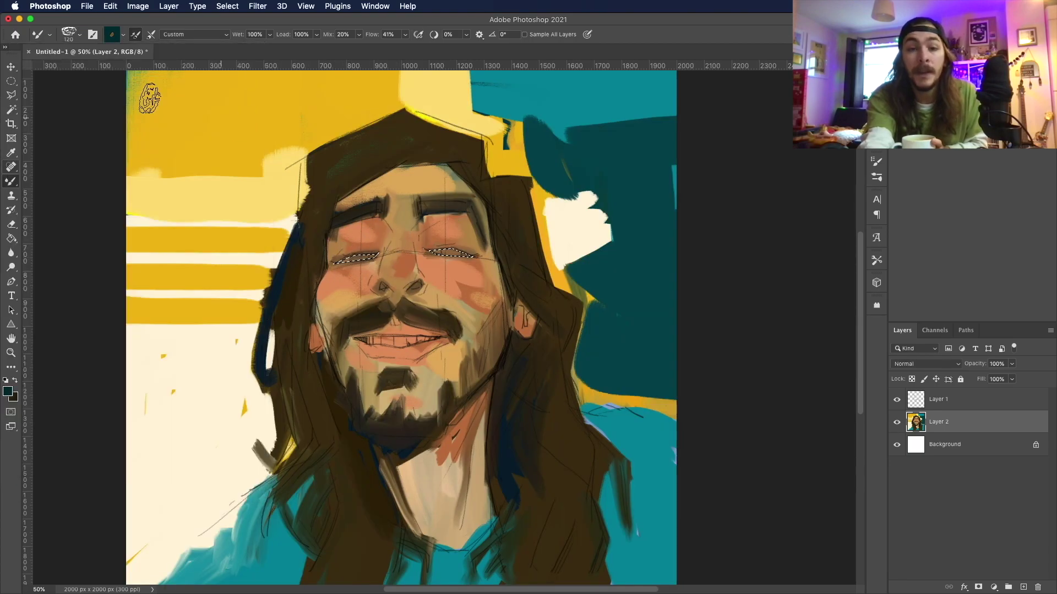
click(68, 34)
scroll(187, 322, down, 10)
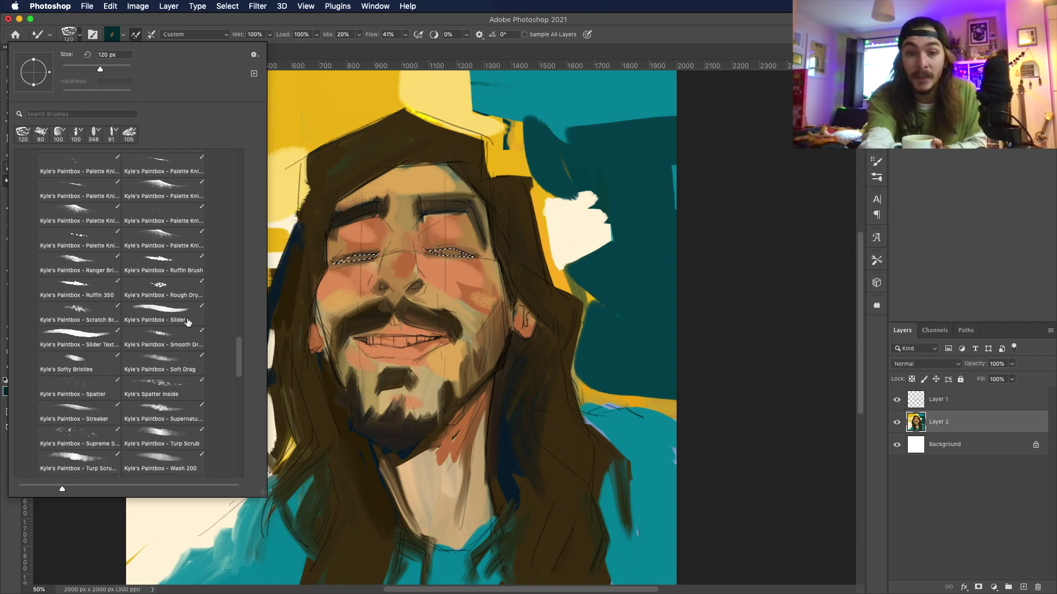
double_click(188, 322)
Step: Choose the Kyle's Paintbox - Bristle 02 brush and fill both eye selections with the dark teal
click(69, 34)
drag(239, 357, 239, 241)
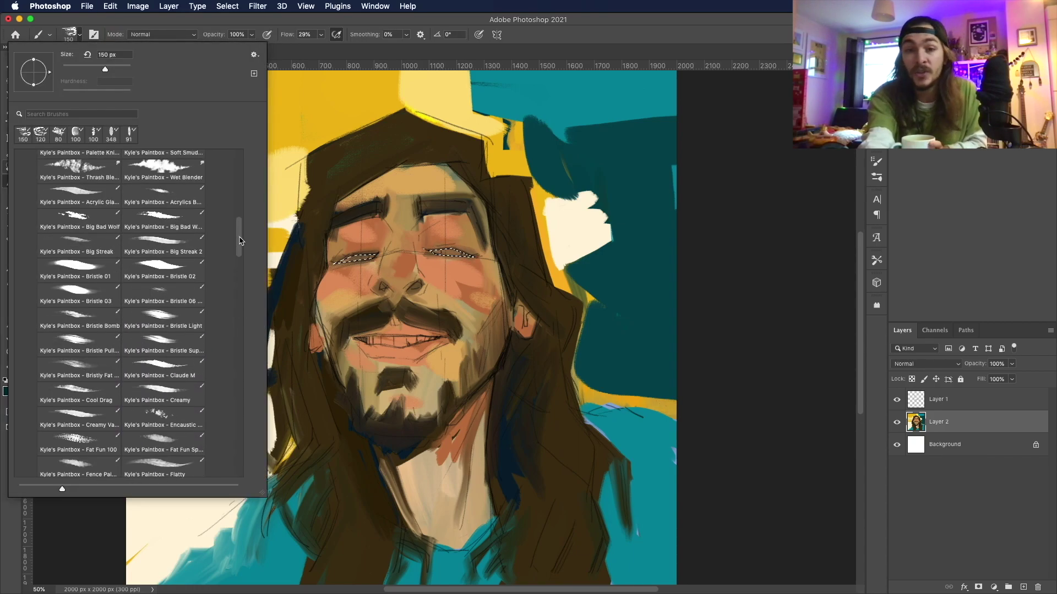
double_click(159, 270)
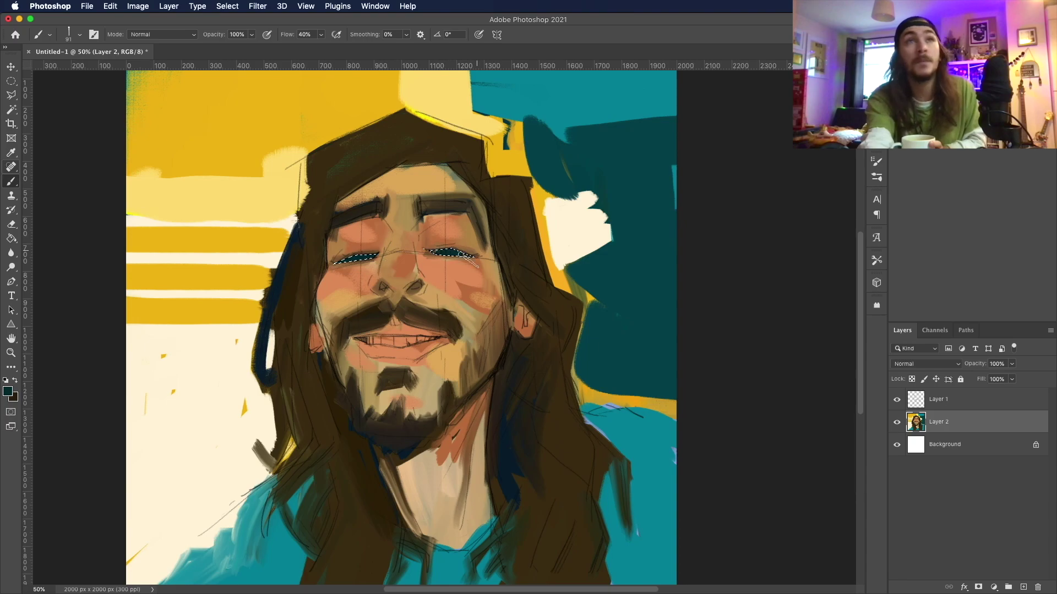
Step: Deselect the eye areas, choose a large textured Kyle's Paintbox brush and paint the image-left eyebrow dark teal
key(m)
key(b)
key(ctrl+plus)
key(ctrl+plus)
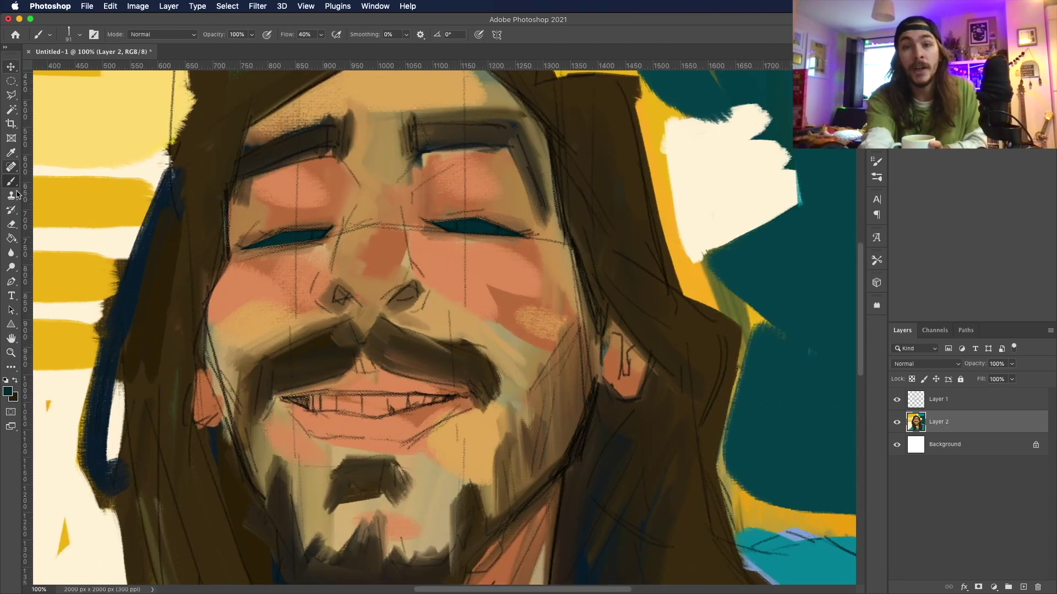
right_click(287, 225)
scroll(137, 275, up, 2)
click(159, 325)
key(Return)
click(80, 34)
scroll(137, 275, down, 1)
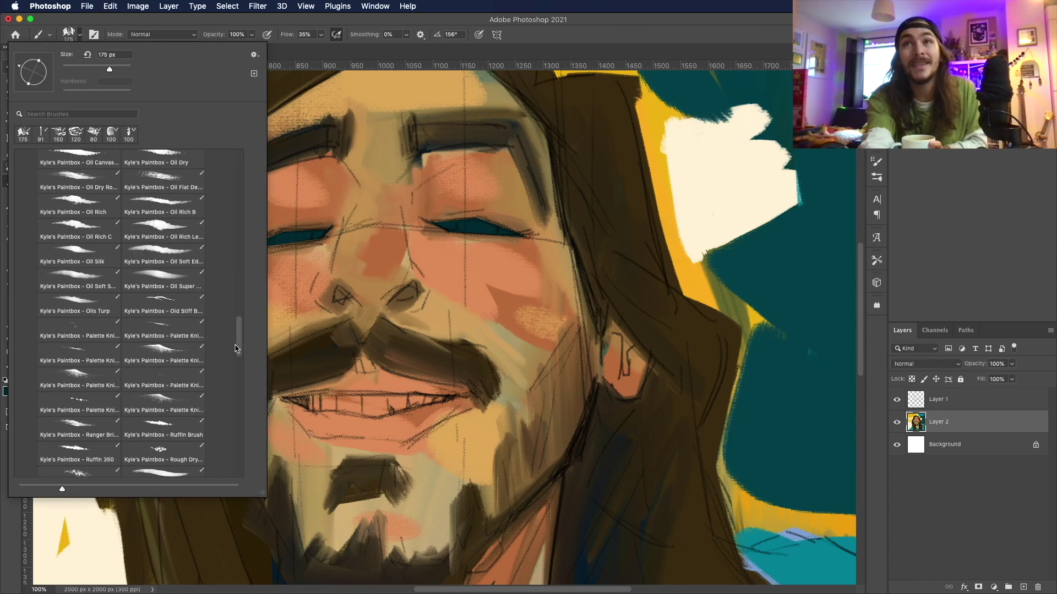
click(110, 245)
key(Return)
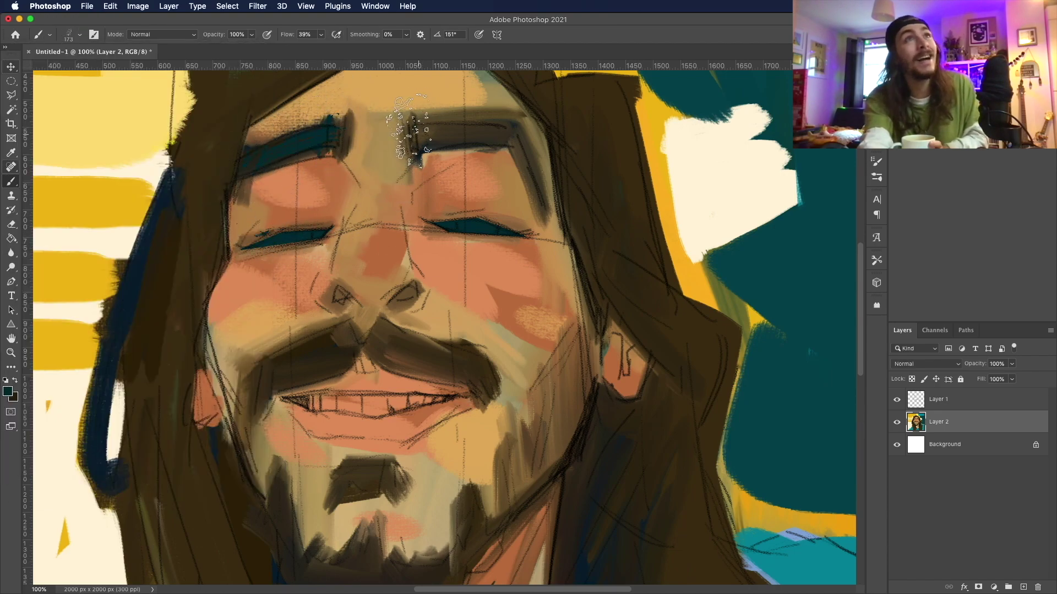
Step: Pick a dark teal and paint the image-right eyebrow using the Kyle's Paintbox - Slider brush
click(8, 390)
click(668, 248)
key(Return)
click(77, 36)
scroll(163, 275, down, 3)
click(163, 265)
key(Return)
Step: Pick a golden tan and paint around the image-left eyelid with the Kyle's Real Oils - Bristly Bob mixer brush at 41 px
click(8, 389)
key(Return)
click(77, 35)
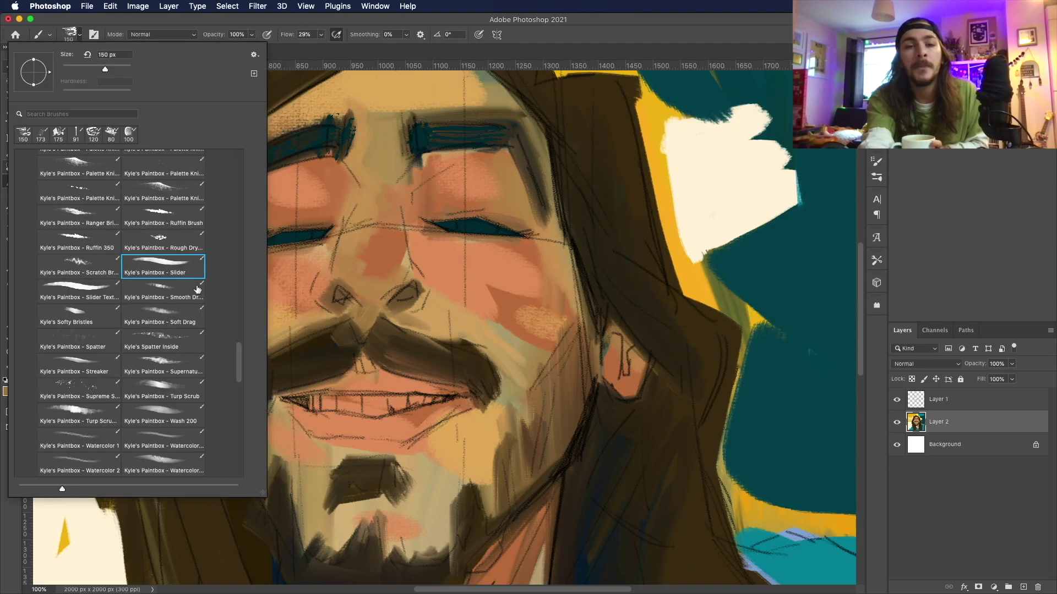
key(Return)
click(77, 35)
scroll(126, 330, down, 5)
click(163, 346)
drag(105, 69, 78, 69)
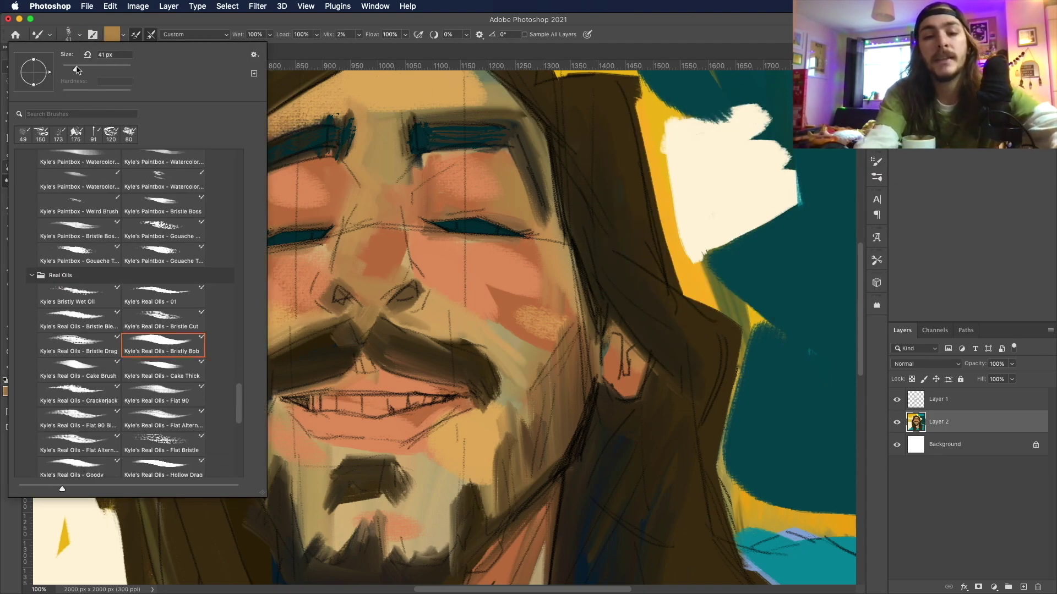
key(Return)
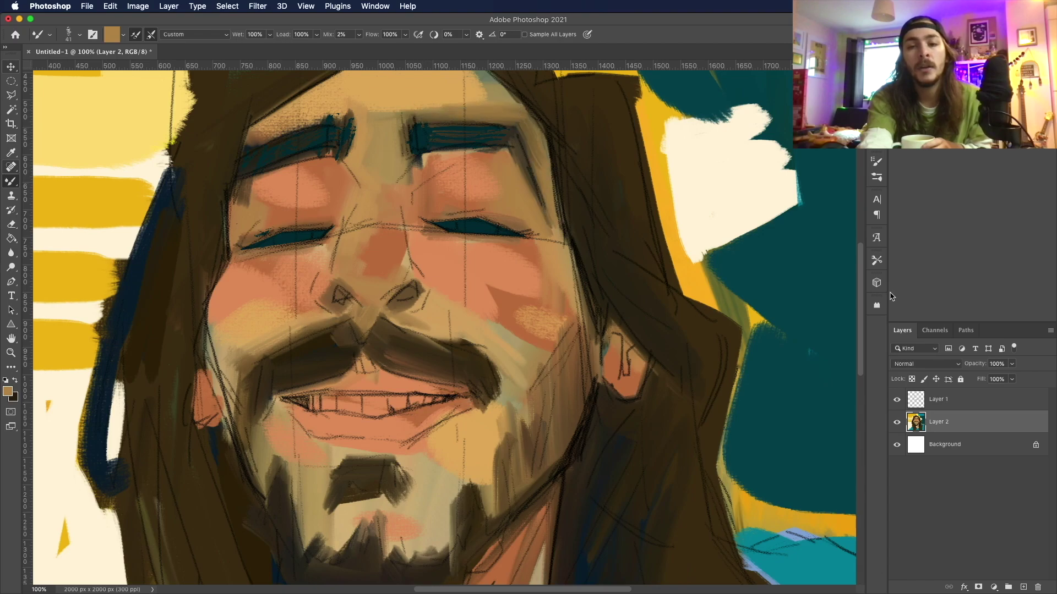
scroll(274, 227, up, 3)
drag(322, 251, 242, 286)
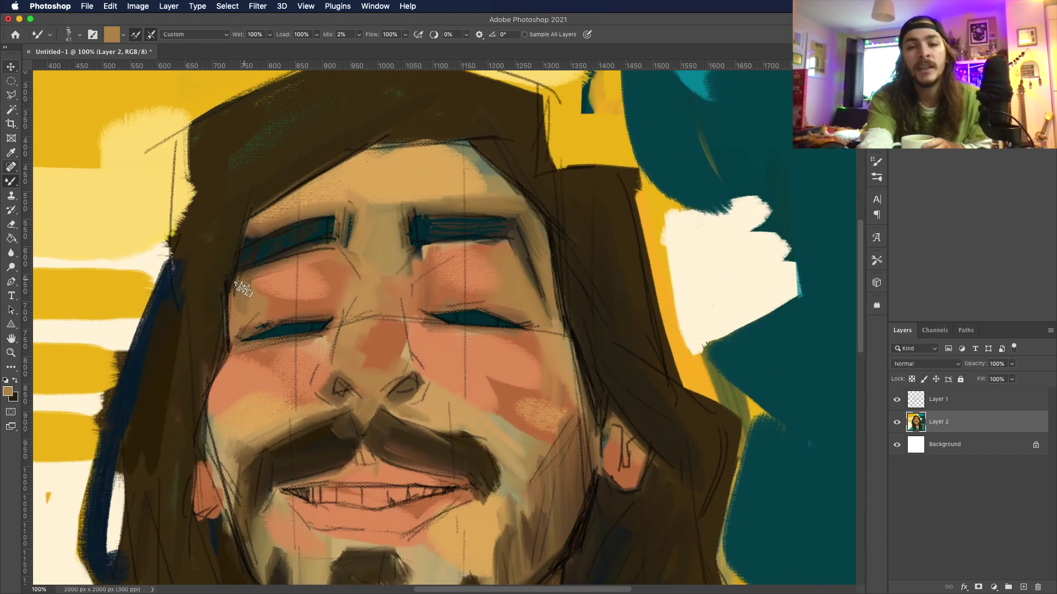
Step: Paint pale highlights at the corners of both eyes and fill both nostrils with very dark teal
click(8, 391)
click(432, 170)
key(Return)
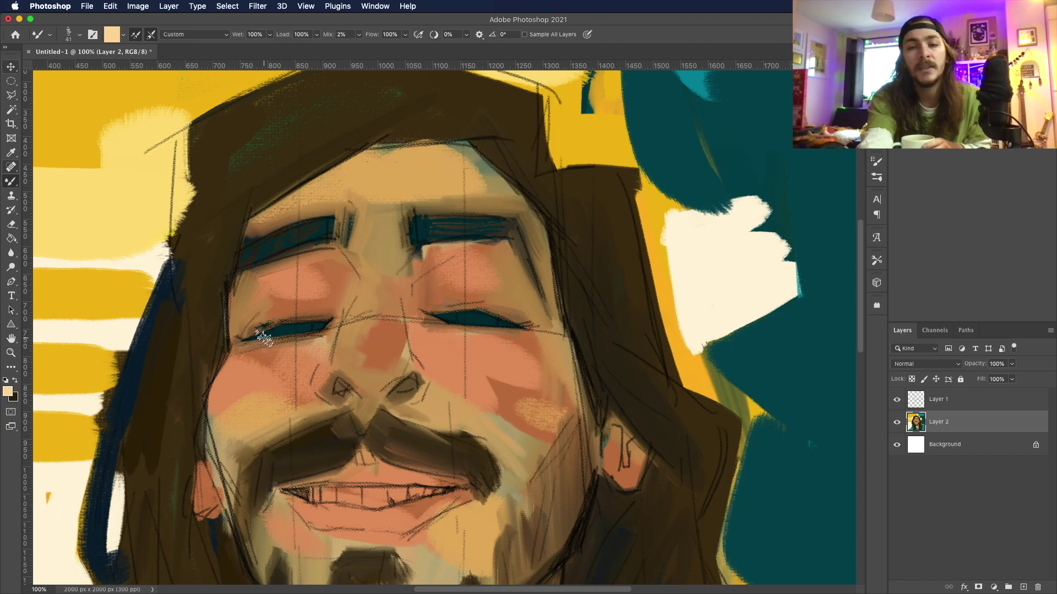
click(8, 391)
click(507, 328)
key(Return)
click(338, 392)
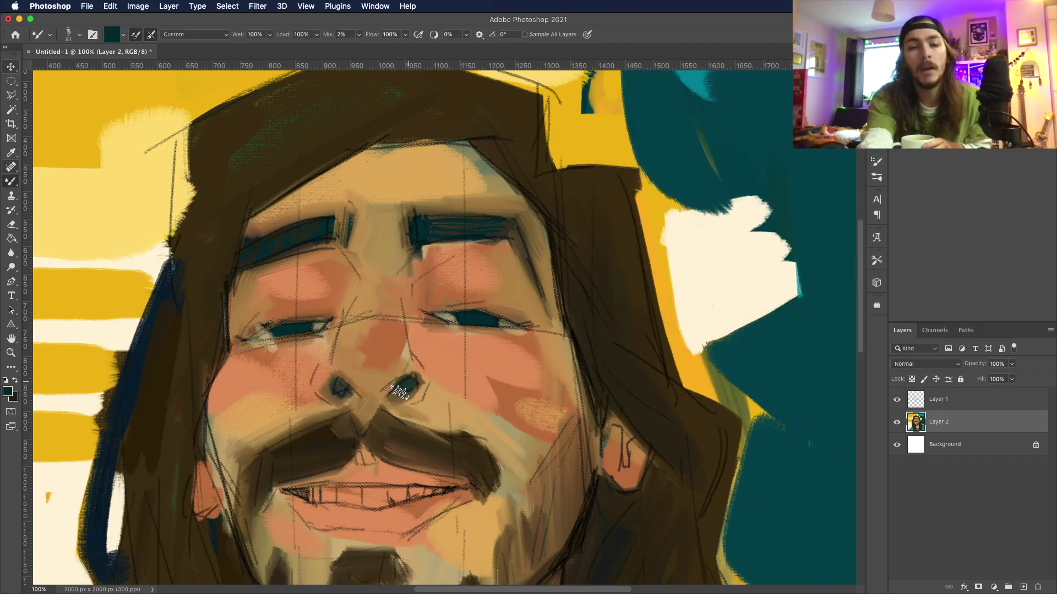
Step: Pick a near-black and darken the eye slits, the image-left eyebrow and the image-left mouth corner
click(8, 392)
click(622, 371)
key(Return)
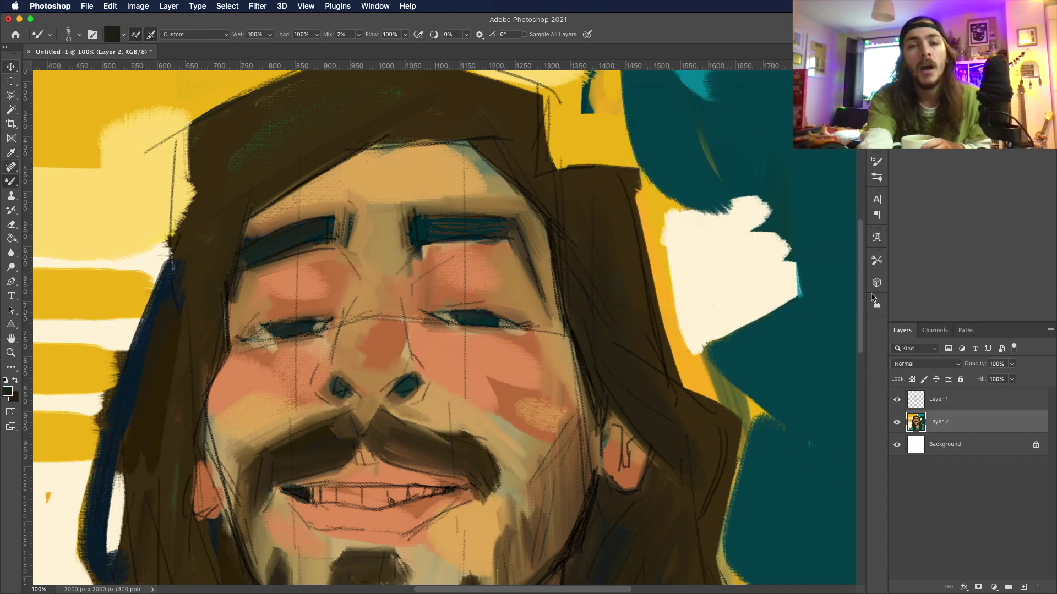
Step: Pick a rust brown and shade the inside of the image-right ear, both lips and the nostril edge
scroll(622, 330, down, 3)
key(f9)
click(617, 331)
key(Return)
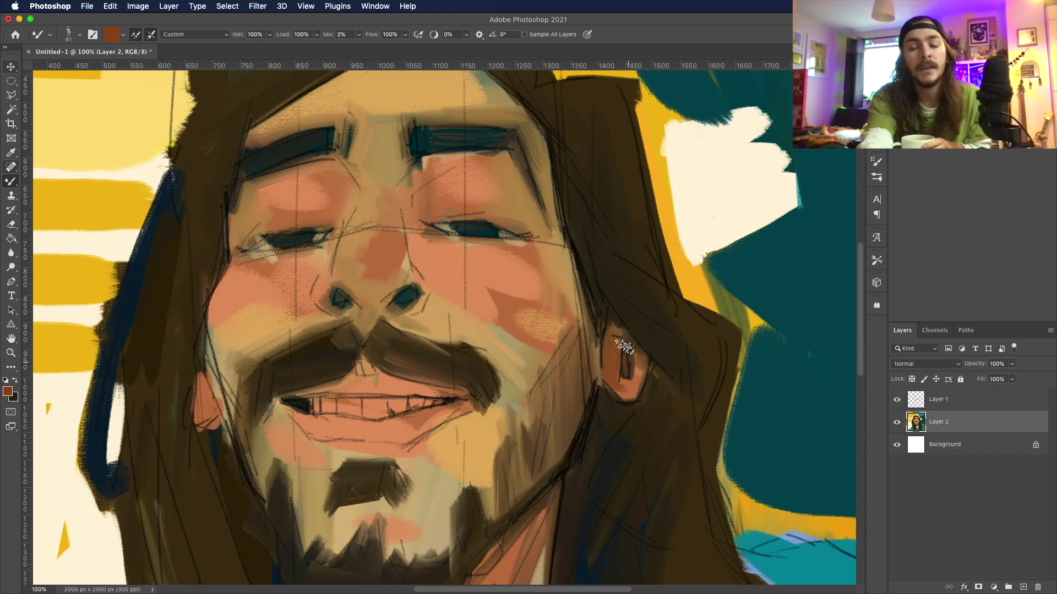
mouse_move(443, 388)
mouse_down()
mouse_move(309, 426)
mouse_move(400, 423)
mouse_move(385, 437)
mouse_move(308, 435)
mouse_up()
mouse_move(341, 287)
mouse_down()
mouse_move(413, 308)
mouse_move(325, 287)
mouse_up()
Step: Pick a golden tan and paint it around both upper eyelids and along the brows
mouse_move(300, 199)
mouse_down()
mouse_move(339, 216)
mouse_move(328, 182)
mouse_move(420, 202)
mouse_move(403, 210)
mouse_move(417, 160)
mouse_move(526, 125)
mouse_up()
click(732, 194)
key(Return)
mouse_move(414, 187)
mouse_down()
mouse_move(335, 192)
mouse_move(301, 166)
mouse_move(337, 130)
mouse_up()
mouse_move(246, 146)
mouse_down()
mouse_move(361, 236)
mouse_move(474, 253)
mouse_move(446, 191)
mouse_up()
Step: Switch to dark brown and paint the ear edges, both nostrils and the image-right jawline
key(x)
mouse_move(219, 329)
mouse_down()
mouse_move(223, 392)
mouse_move(200, 358)
mouse_move(203, 434)
mouse_up()
mouse_move(610, 325)
mouse_down()
mouse_move(609, 243)
mouse_move(649, 319)
mouse_up()
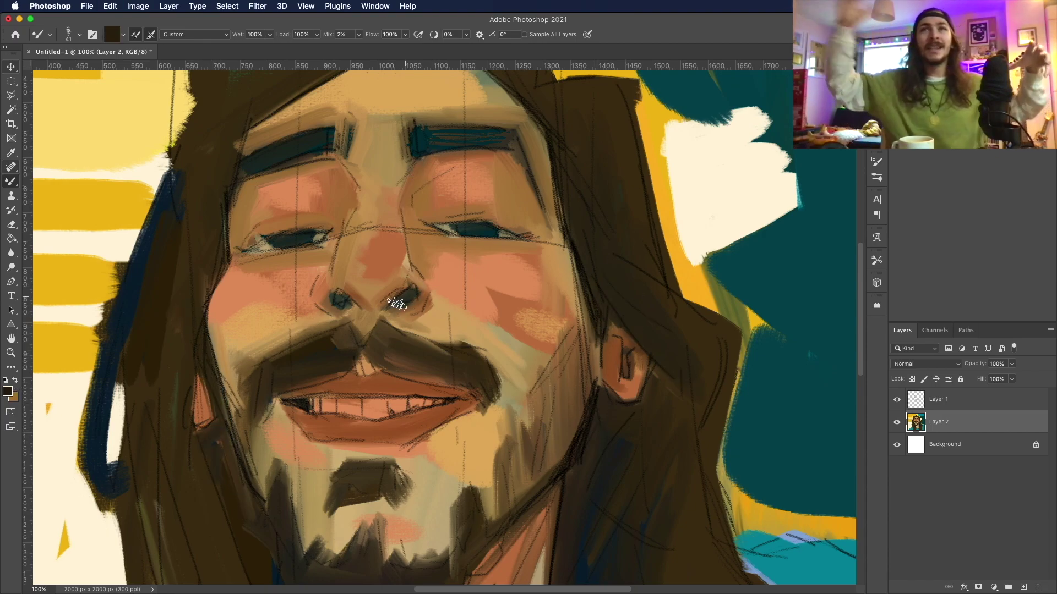
drag(401, 300, 414, 294)
drag(334, 296, 340, 298)
drag(537, 418, 589, 307)
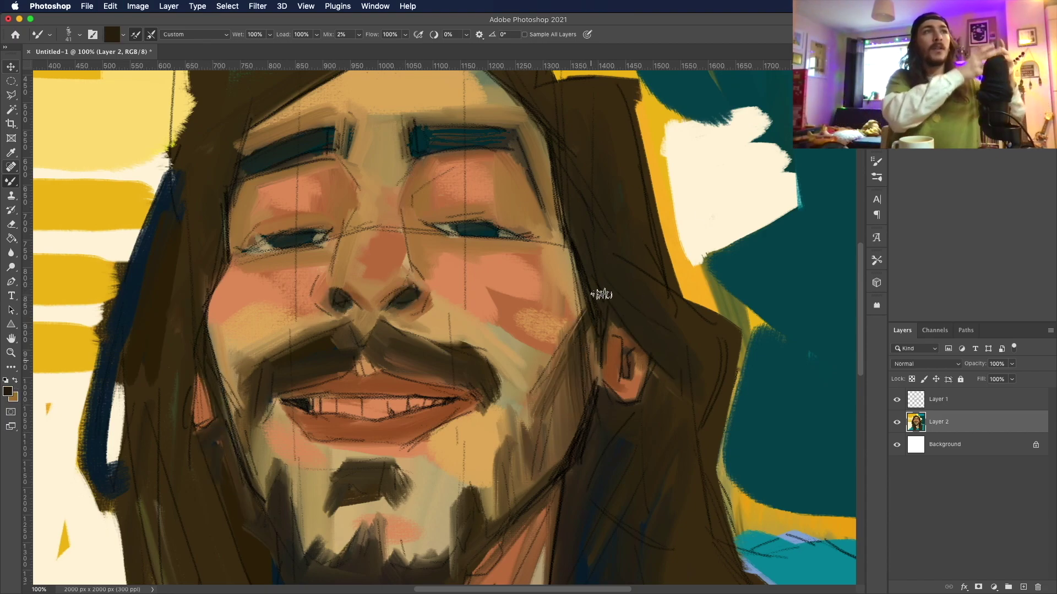
Step: Create a new layer above the sketch and paint the teeth golden tan on it with the mixer brush
key(z)
key(super+minus)
key(super+minus)
drag(404, 343, 459, 347)
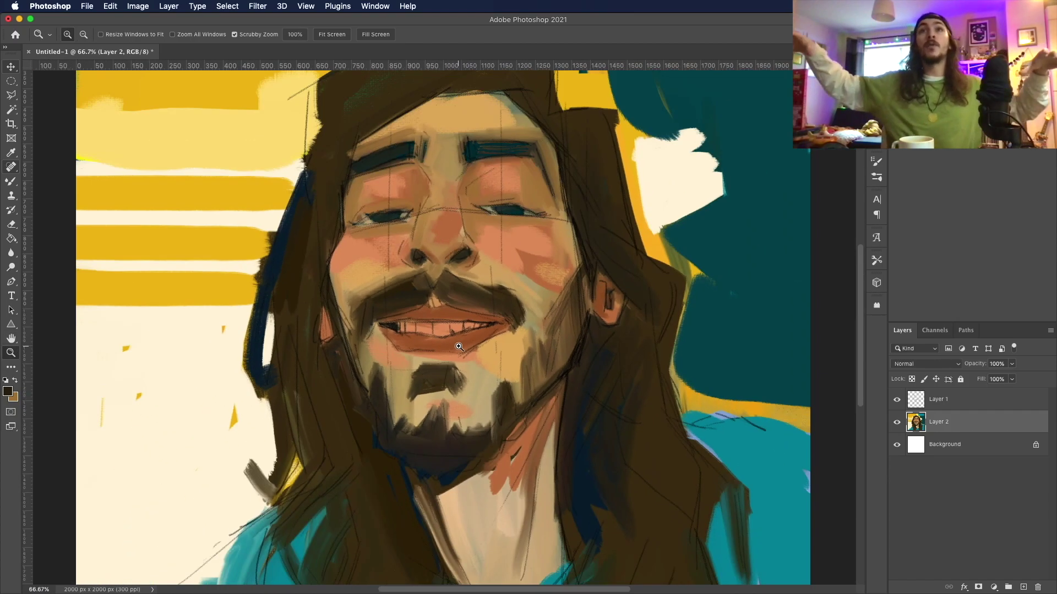
click(11, 182)
click(8, 391)
key(Return)
key(shift+super+alt+n)
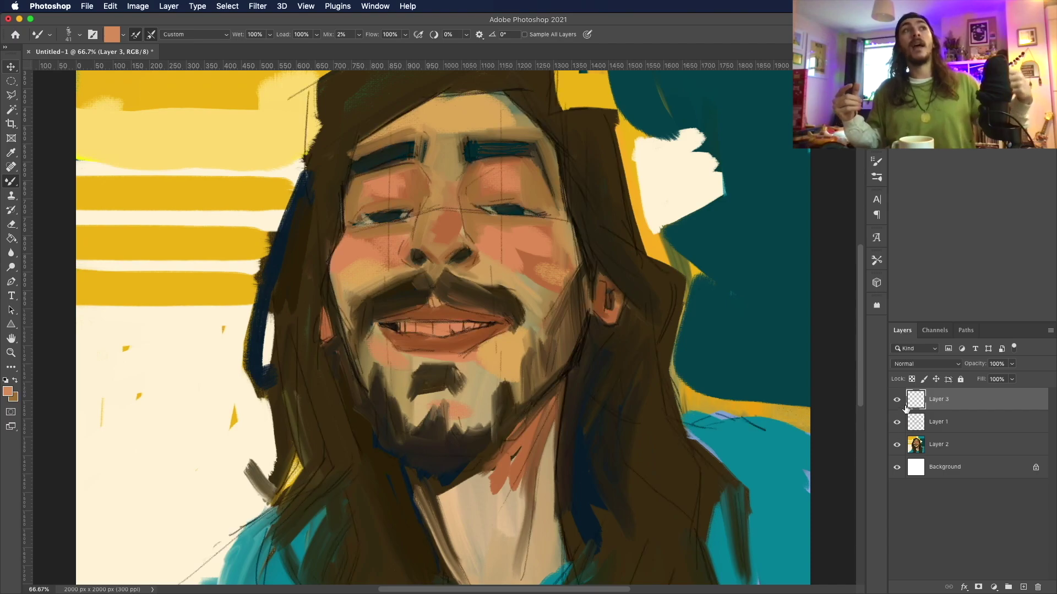
click(7, 391)
click(443, 328)
key(Return)
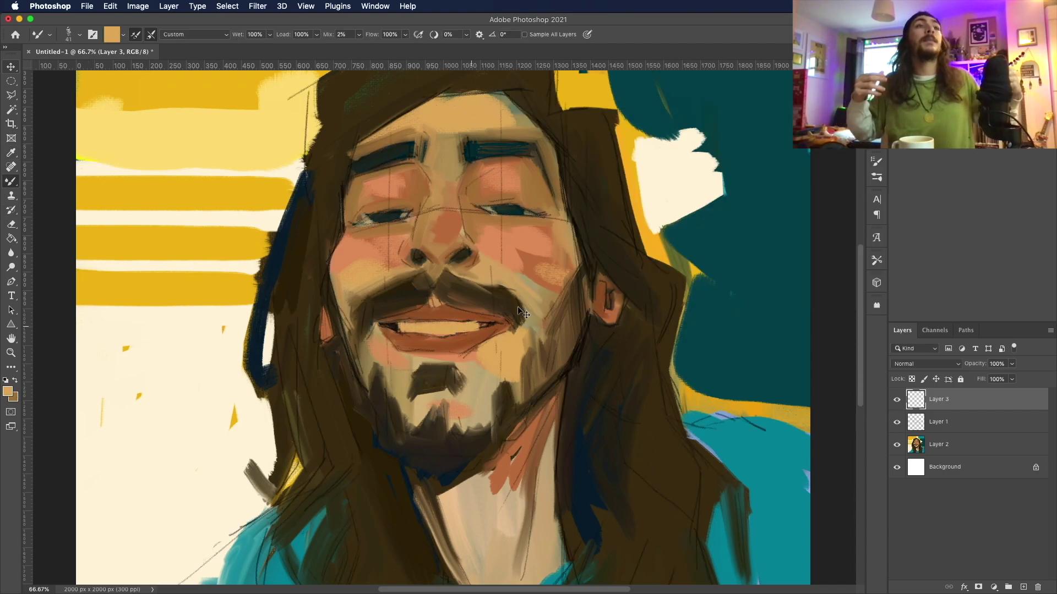
Step: Return to Layer 2 and paint the teeth golden tan beneath the sketch lines
key(alt+bracketleft)
key(alt+bracketleft)
key(alt+bracketright)
key(alt+bracketright)
click(8, 391)
key(Return)
key(alt+bracketleft)
key(alt+bracketleft)
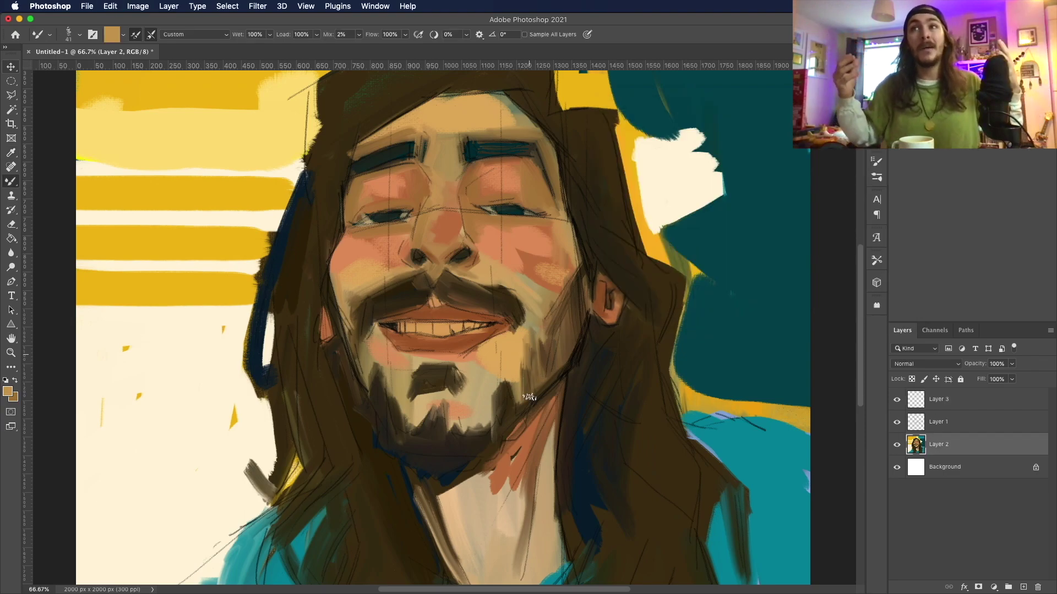
Step: Pick an orange tan and blend it over the cheeks, nose, lips and chin
click(7, 391)
click(777, 263)
key(Return)
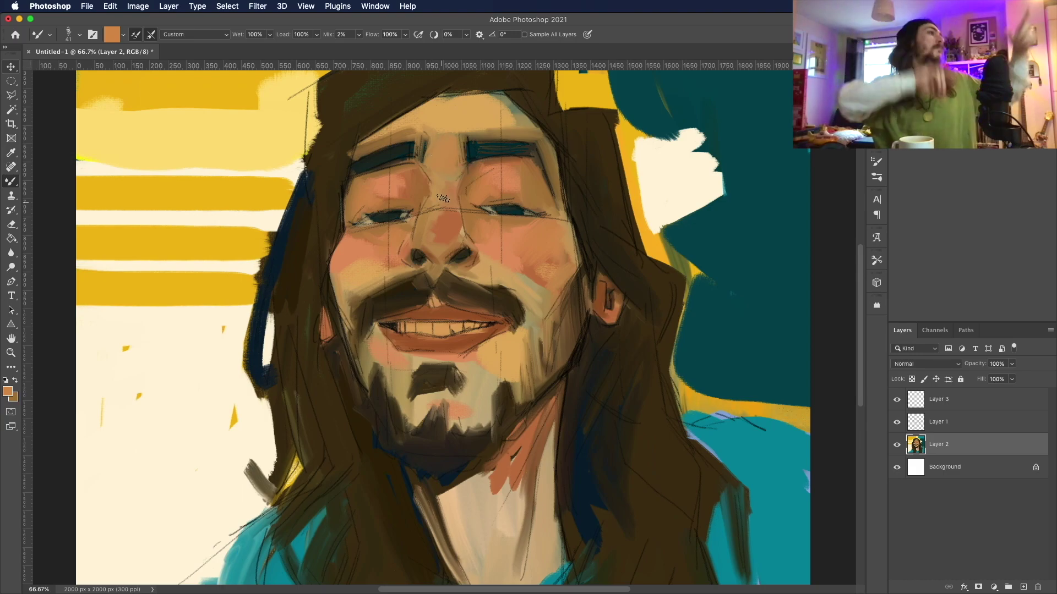
mouse_move(399, 356)
mouse_down()
mouse_move(493, 346)
mouse_move(428, 310)
mouse_up()
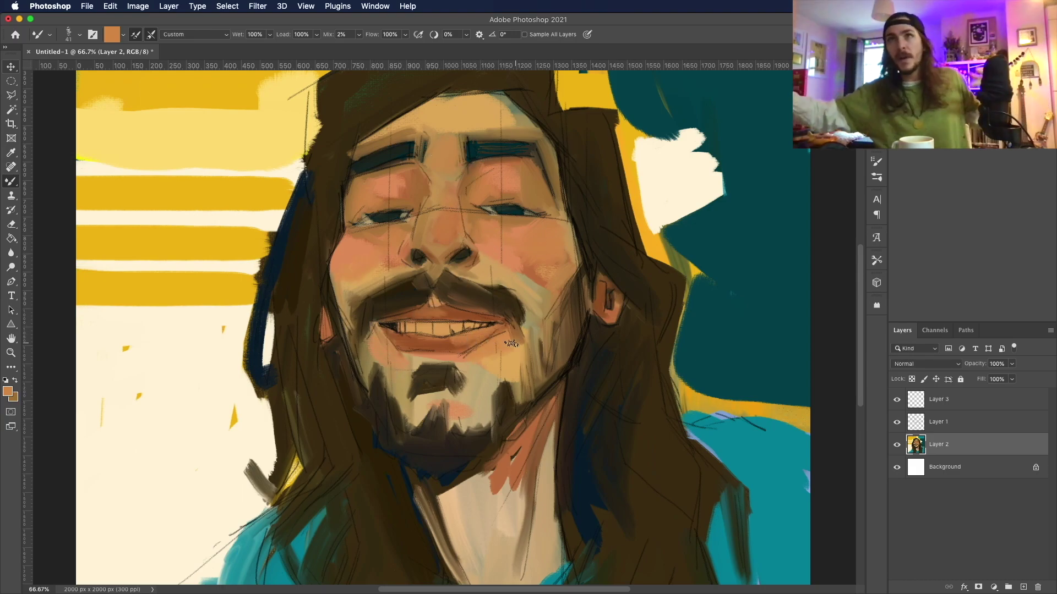
mouse_move(364, 381)
mouse_down()
mouse_move(393, 405)
mouse_move(413, 399)
mouse_move(428, 347)
mouse_up()
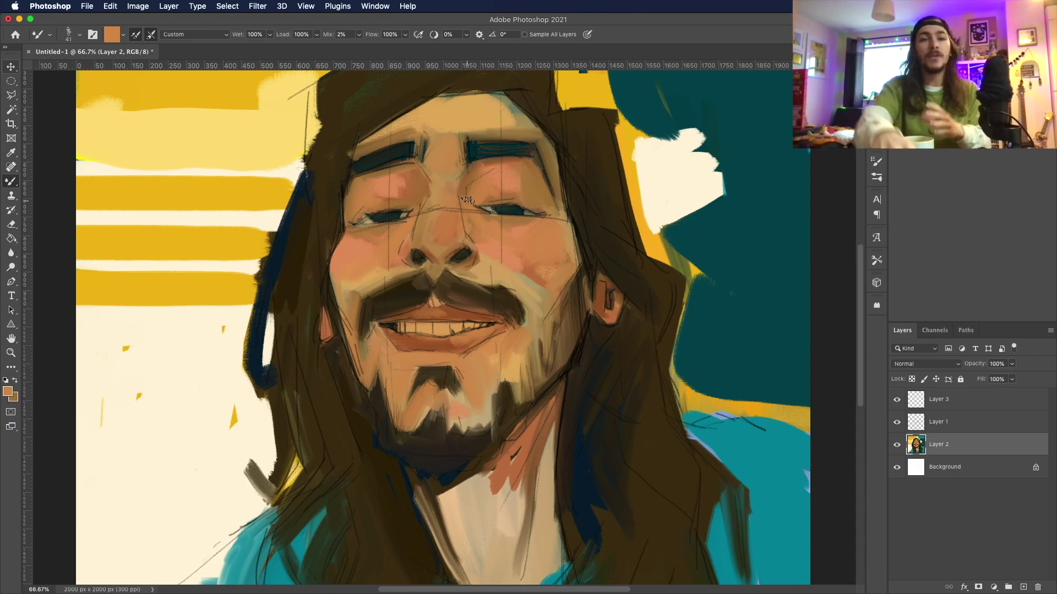
Step: Sample brown tones and paint lighter strokes into the moustache, the hair above the image-right ear and the chin beard
key(i)
click(571, 251)
mouse_move(455, 289)
mouse_down()
mouse_move(465, 262)
mouse_move(512, 315)
mouse_move(474, 299)
mouse_move(525, 306)
mouse_up()
drag(652, 300, 626, 262)
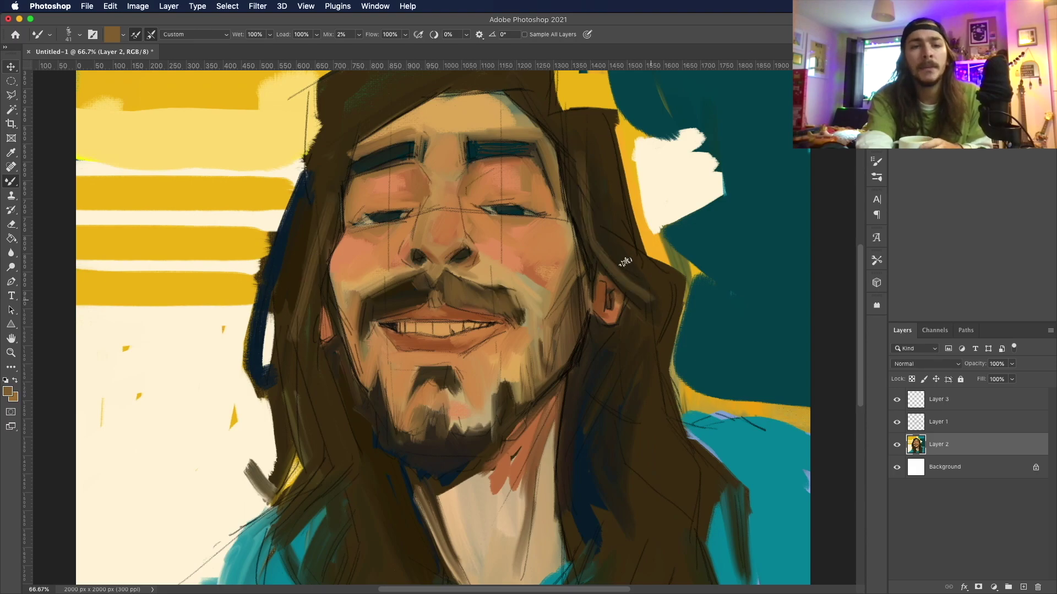
key(i)
click(456, 429)
mouse_move(456, 429)
mouse_down()
mouse_move(479, 407)
mouse_move(493, 427)
mouse_up()
Step: Choose a 120 px mixer brush, hide Layer 3 and set the sketch on Layer 1 to Multiply blending
key(i)
click(545, 237)
click(957, 397)
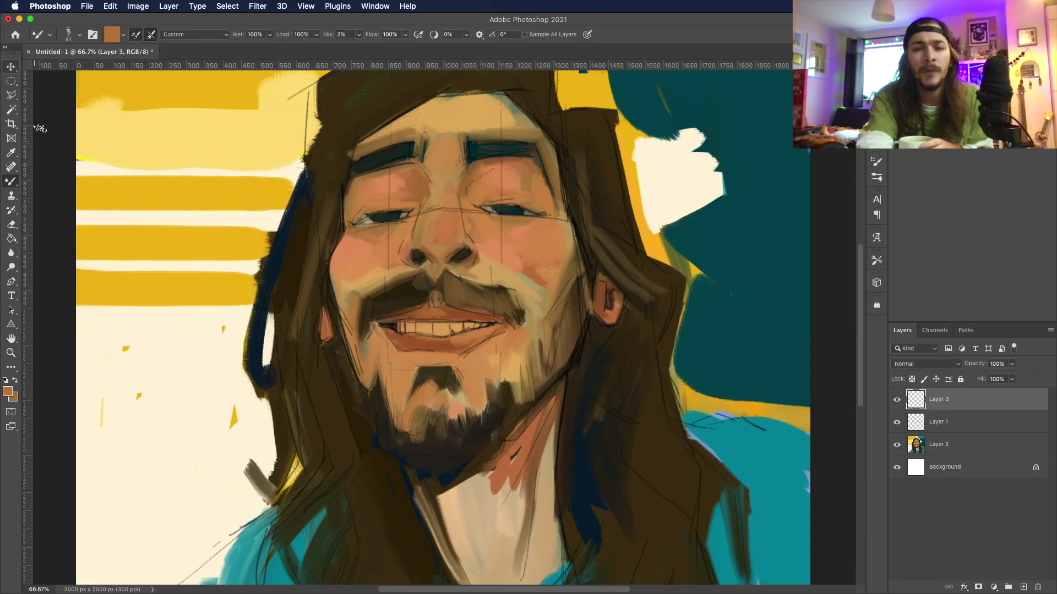
click(73, 34)
double_click(175, 466)
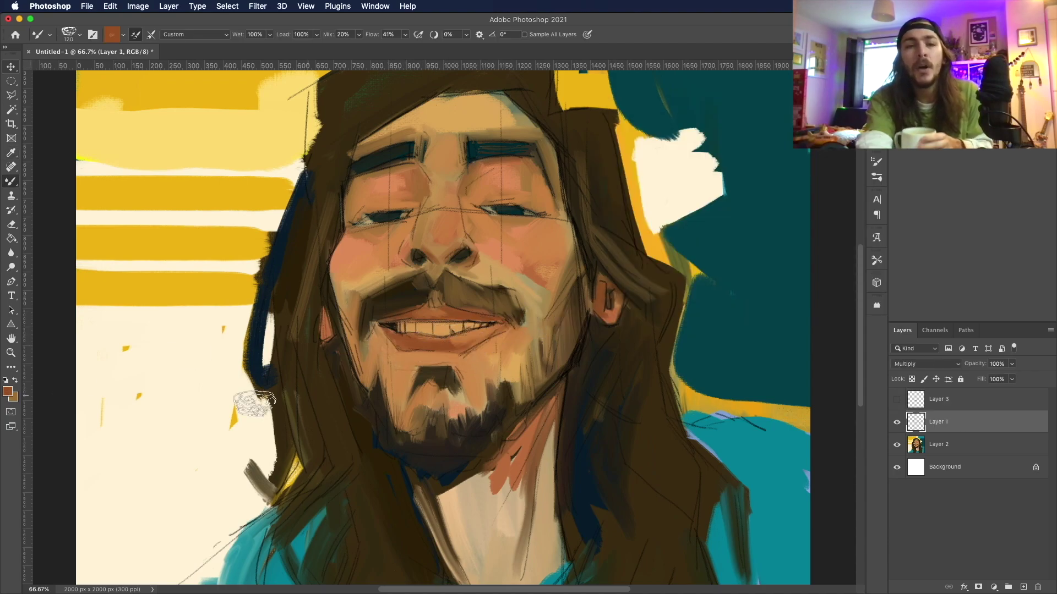
alt+click(498, 307)
key(super+1)
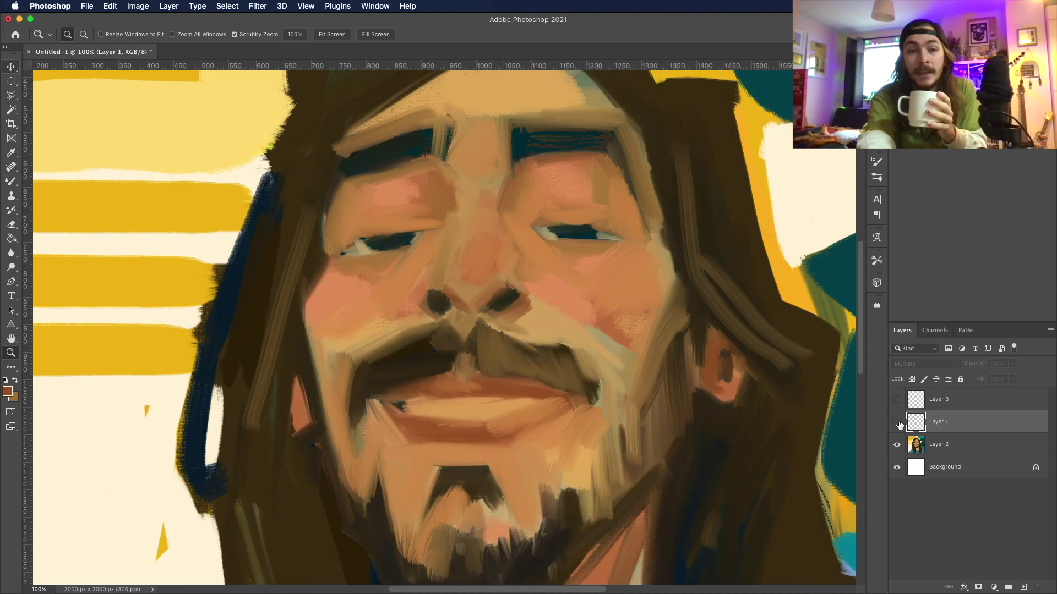
Step: Add a new layer above the sketch and pick a very dark brown for painting
key(super+shift+alt+n)
key(shift+i)
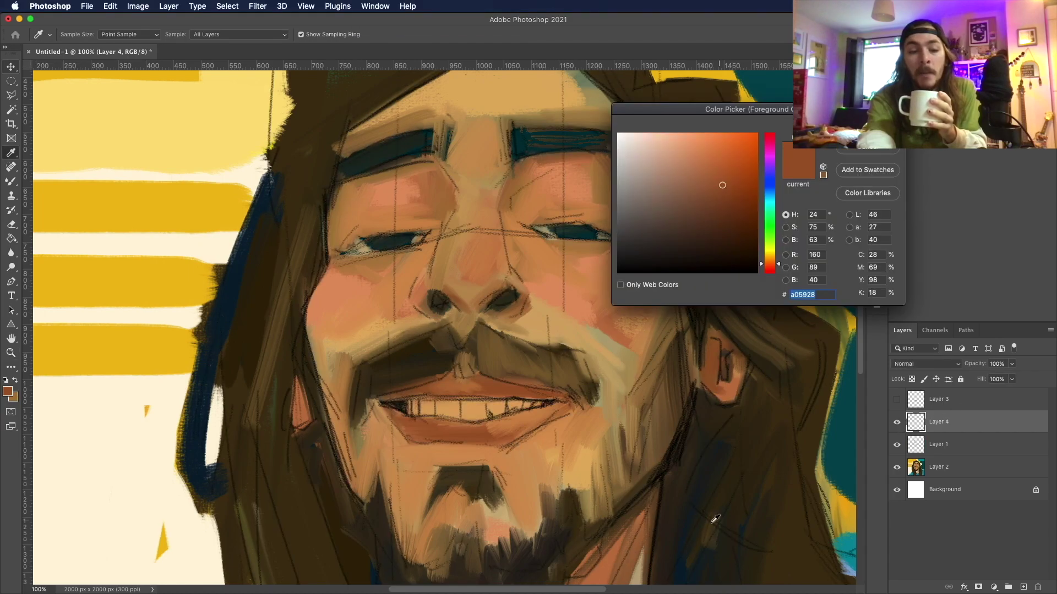
key(Return)
Step: Switch to the regular Brush, test a brush preset with a stroke on the image-left cheek and undo it
key(shift+b)
click(69, 34)
scroll(242, 430, up, 5)
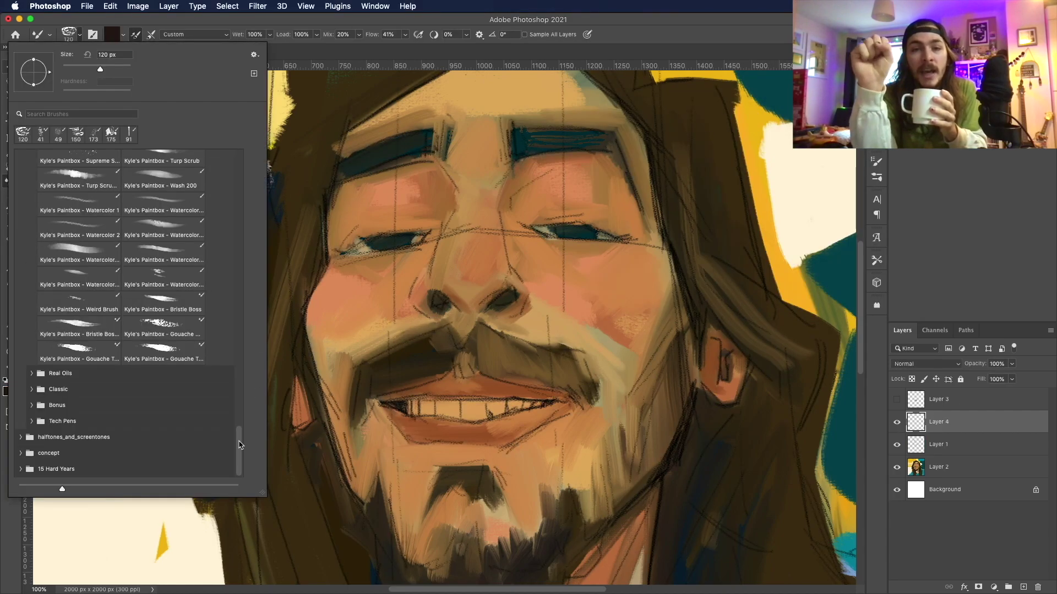
key(shift+b)
click(69, 34)
scroll(137, 330, down, 2)
double_click(163, 438)
drag(350, 275, 380, 312)
key(super+z)
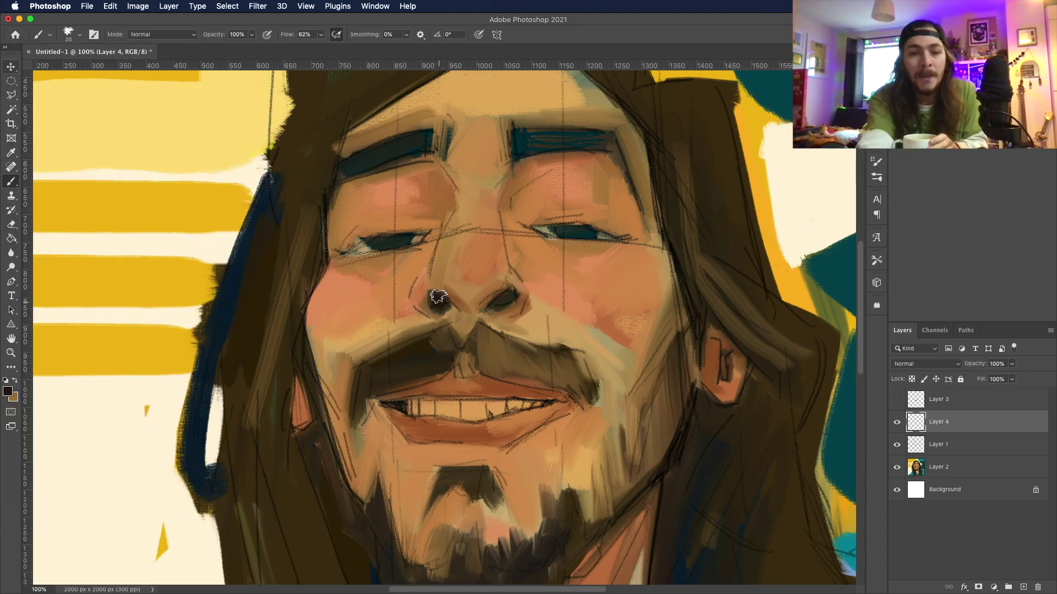
Step: Test further presets, including a KYLE Ultimate Oil Soft brush from the Classic set, on the image-left cheek and undo the strokes
click(69, 34)
scroll(137, 330, down, 3)
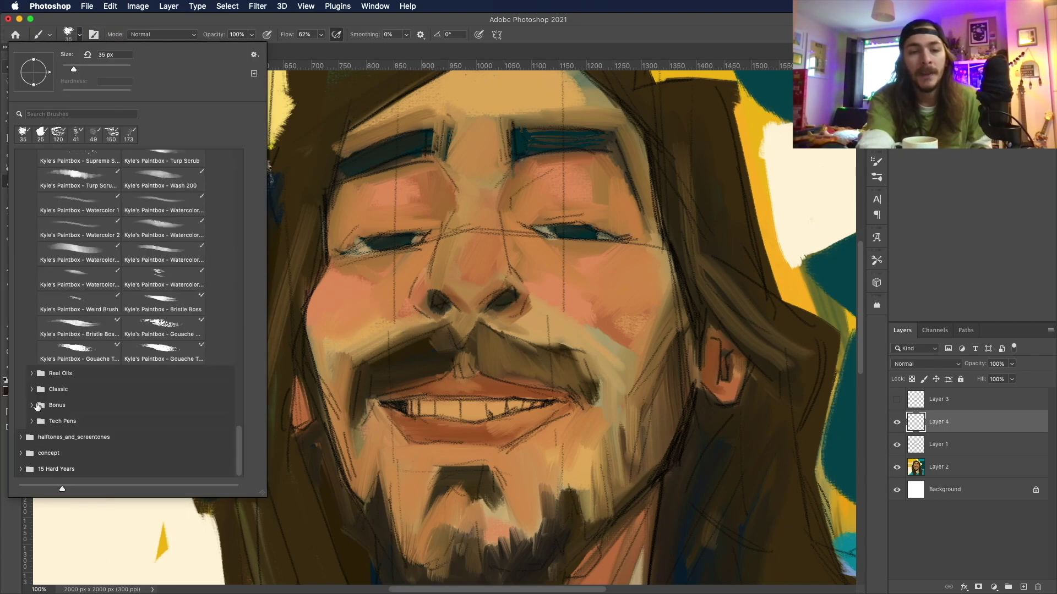
double_click(163, 386)
mouse_move(393, 316)
mouse_down()
mouse_move(405, 261)
mouse_move(424, 302)
mouse_up()
key(super+z)
click(68, 34)
double_click(78, 308)
drag(386, 263, 358, 334)
key(super+z)
Step: Choose another textured brush and outline both eyes' lash lines in very dark brown, adding an accent to the image-right eyebrow
click(69, 34)
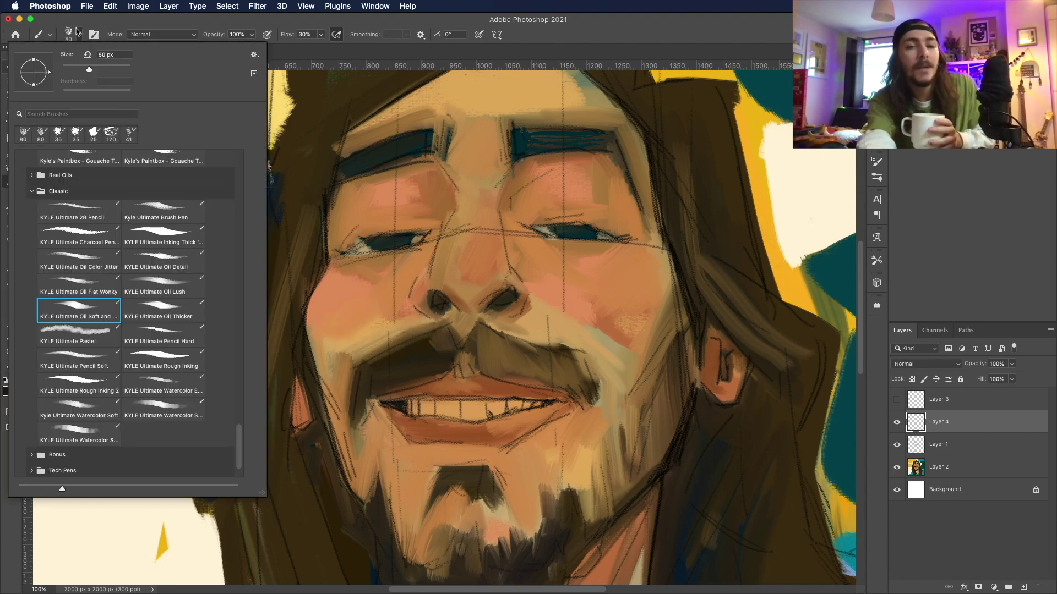
scroll(246, 429, up, 3)
double_click(163, 407)
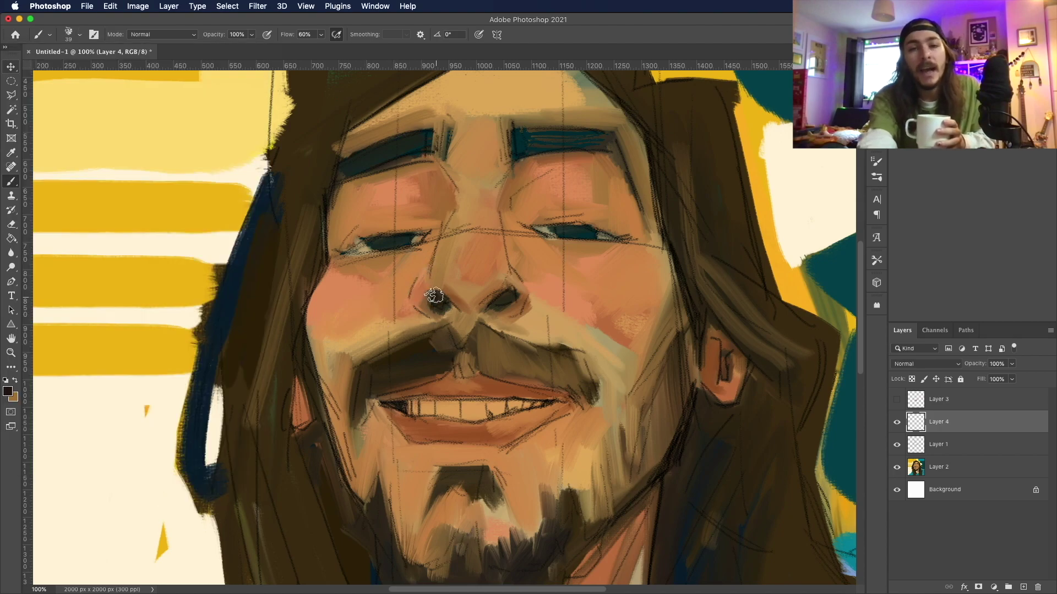
mouse_move(346, 249)
mouse_down()
mouse_move(375, 225)
mouse_move(340, 256)
mouse_move(424, 238)
mouse_up()
drag(520, 224, 550, 232)
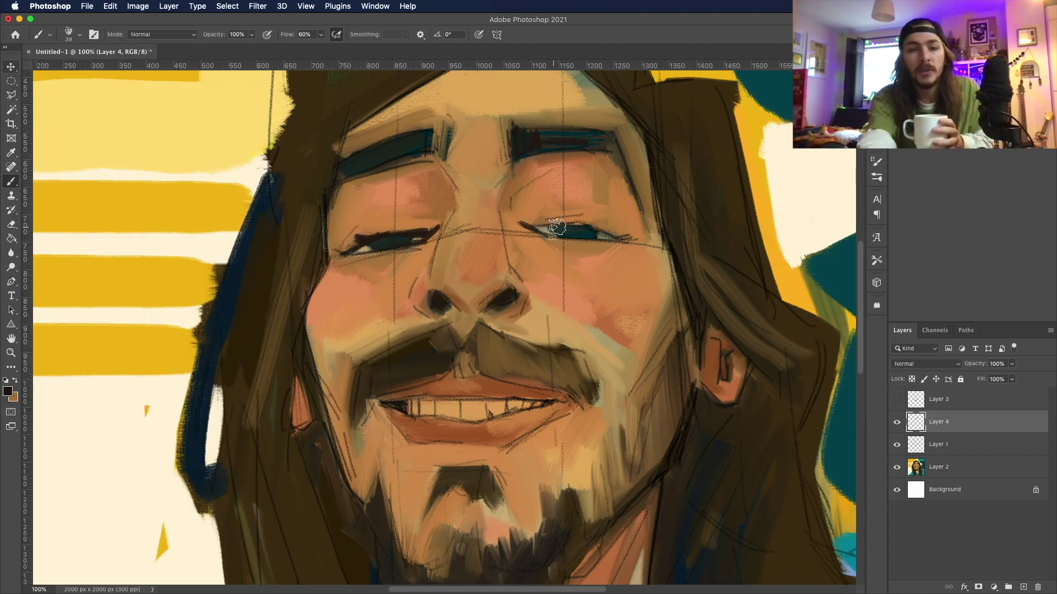
mouse_move(627, 238)
mouse_down()
mouse_move(547, 233)
mouse_move(555, 230)
mouse_up()
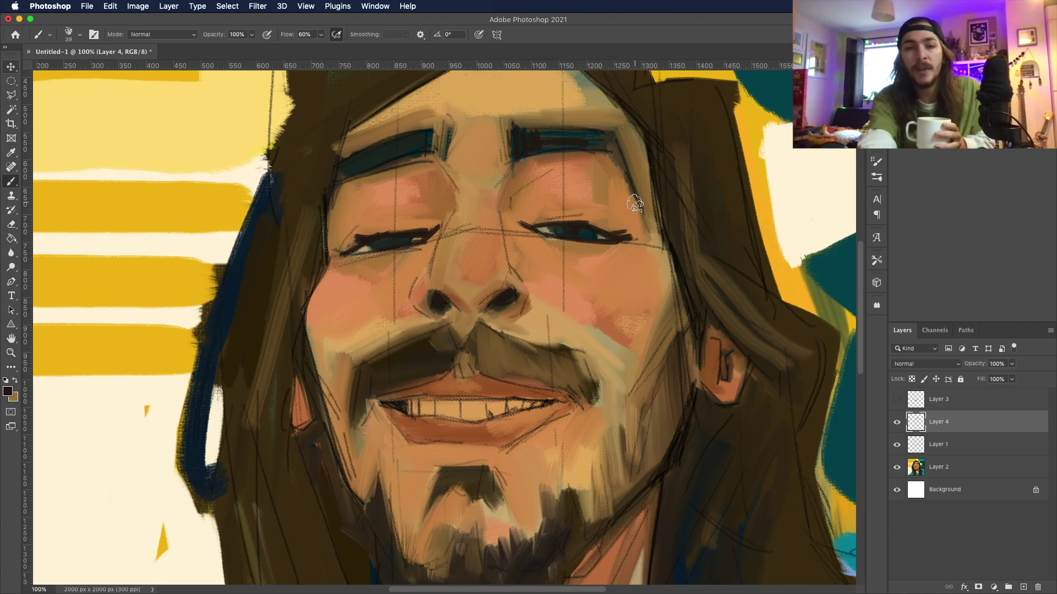
Step: Repaint the lower lip in rust brown and the teeth in golden tan
click(7, 391)
click(724, 182)
key(Return)
mouse_move(435, 437)
mouse_down()
mouse_move(495, 432)
mouse_move(419, 419)
mouse_move(540, 405)
mouse_move(449, 415)
mouse_up()
click(8, 391)
click(718, 182)
key(Return)
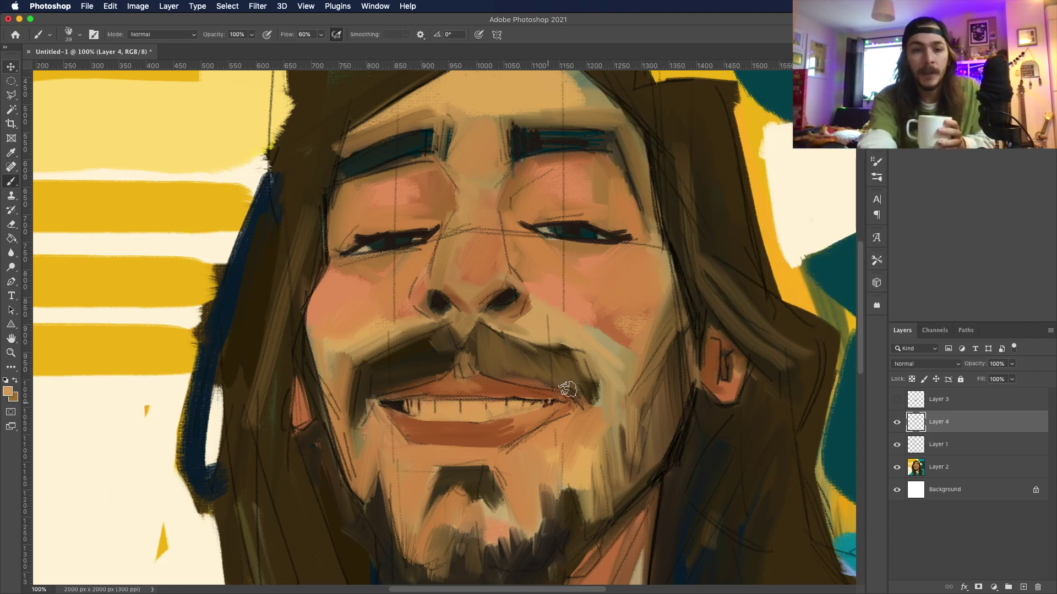
Step: Refine the lower edge of the lower lip using rust brown and an orange skin tone
click(8, 392)
click(721, 187)
key(Return)
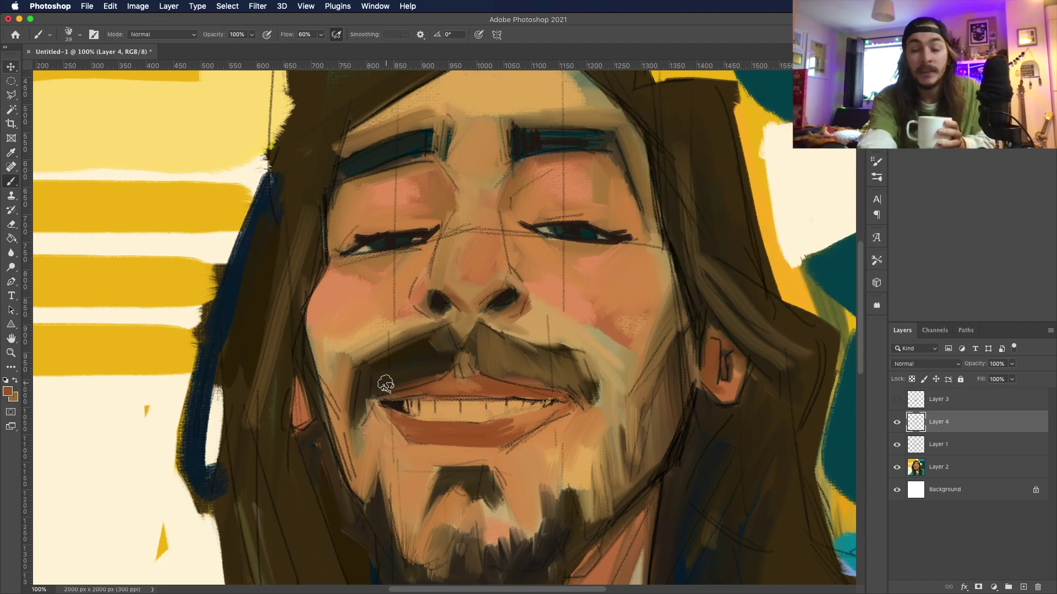
click(8, 392)
click(827, 149)
key(Return)
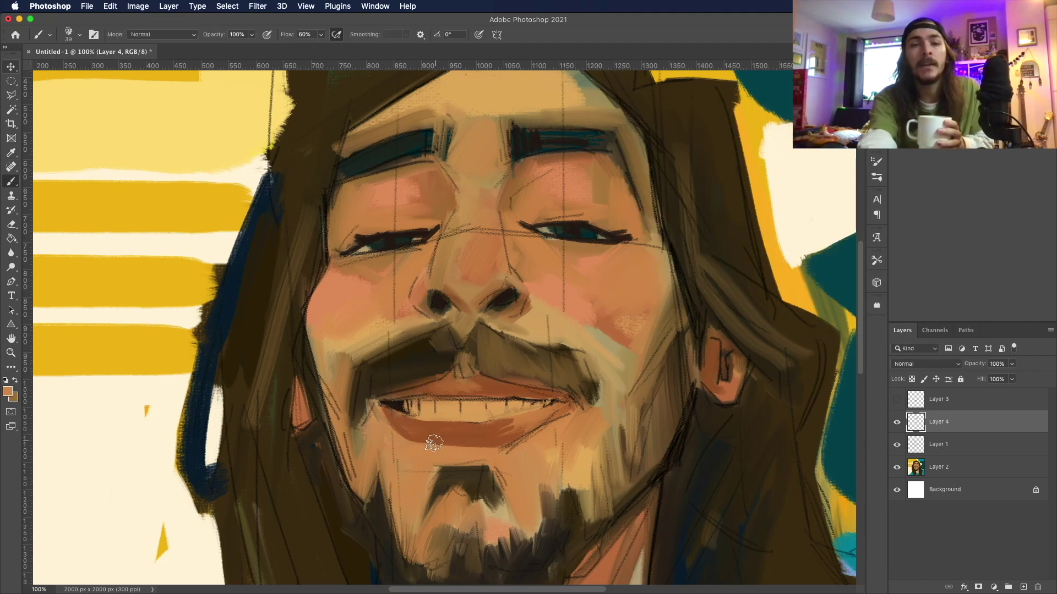
drag(457, 445, 512, 443)
Step: Mix a darker orange-brown and touch up the image-right end of the lower lip and mouth corner
click(8, 391)
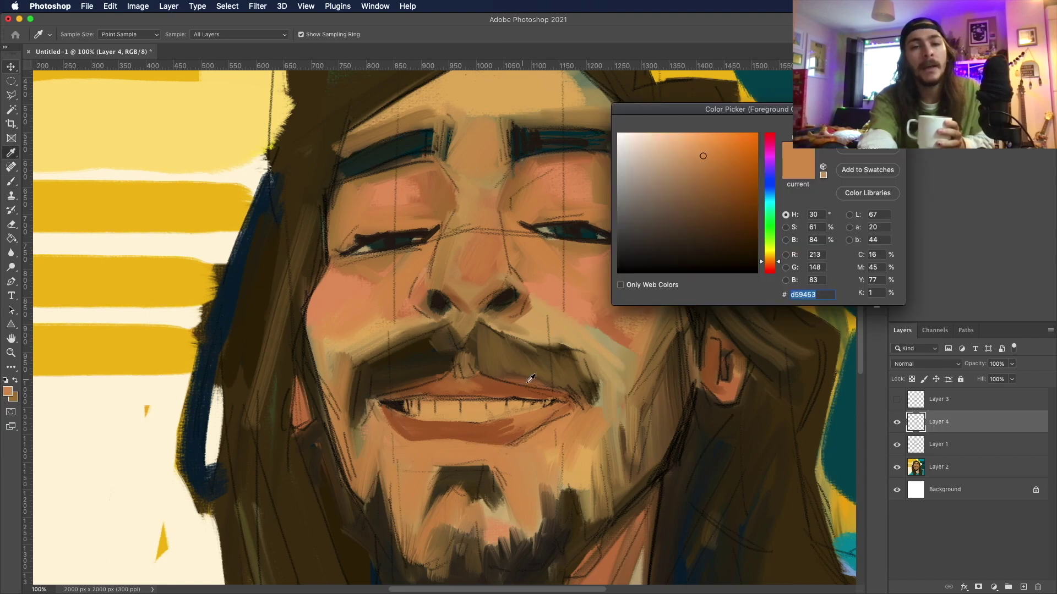
click(715, 165)
key(Return)
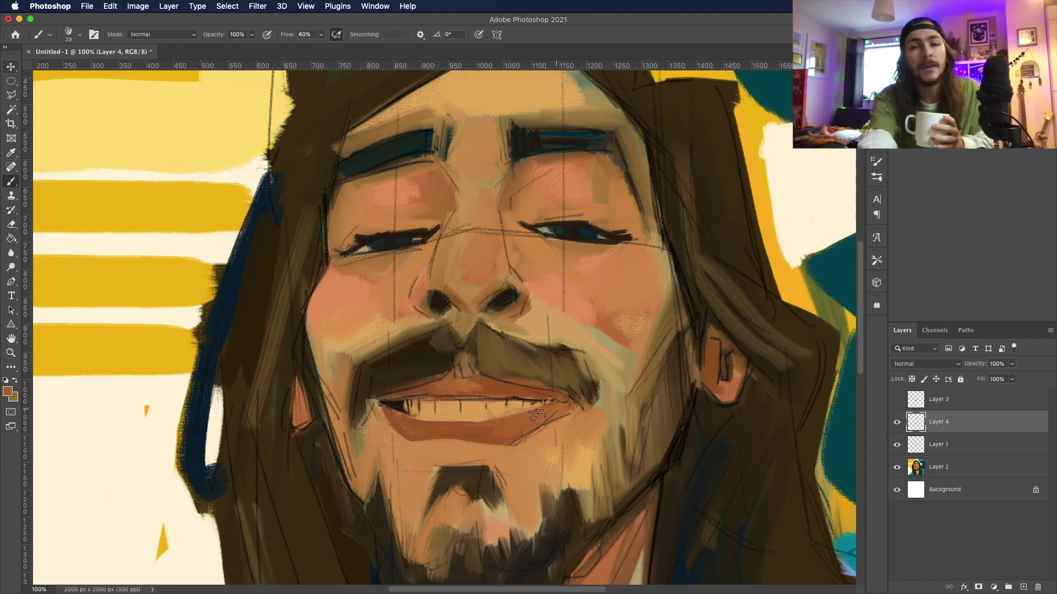
drag(519, 430, 550, 361)
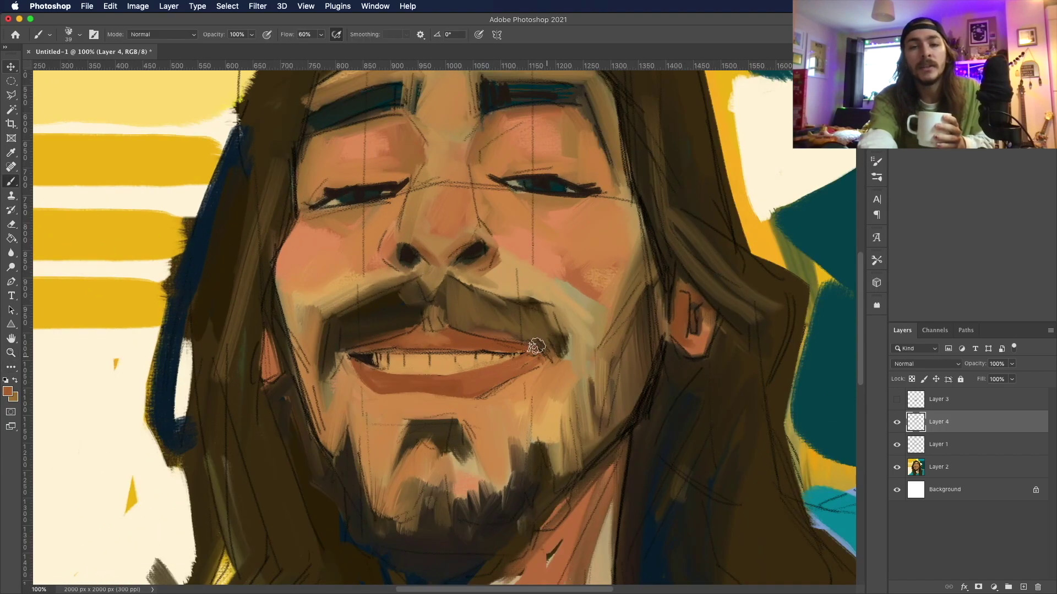
Step: Choose a deeper rust brown and rework the lip shape from one mouth corner to the other
alt+click(572, 333)
click(8, 392)
click(852, 149)
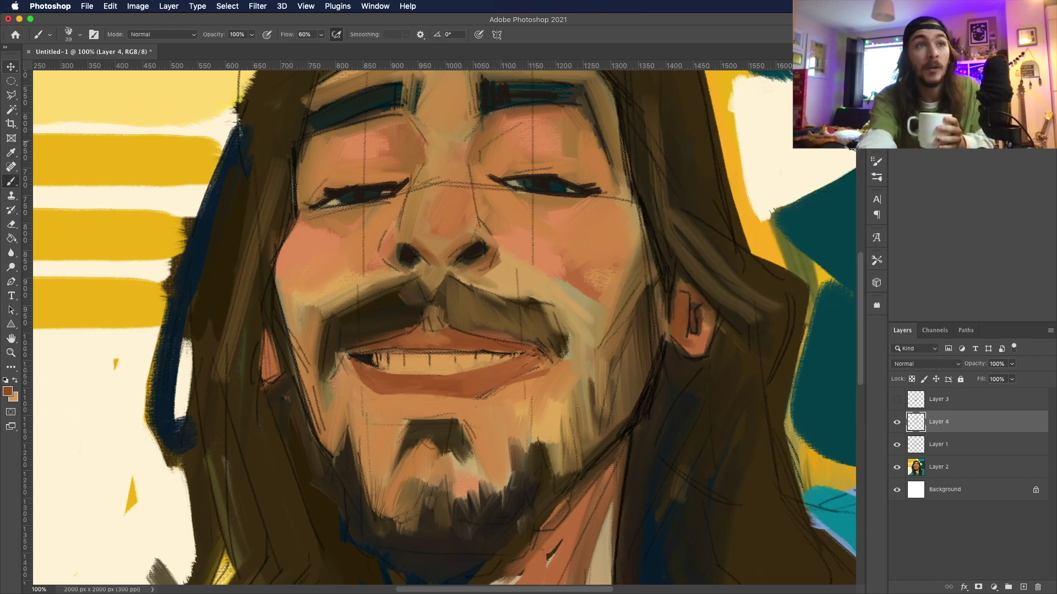
mouse_move(363, 350)
mouse_down()
mouse_move(440, 343)
mouse_move(427, 346)
mouse_move(555, 363)
mouse_up()
Step: Add dark bristle strokes to the image-right half of the moustache and paint the image-right teeth golden tan
click(7, 391)
mouse_move(462, 322)
mouse_down()
mouse_move(528, 347)
mouse_move(504, 335)
mouse_move(521, 306)
mouse_move(548, 319)
mouse_up()
click(512, 342)
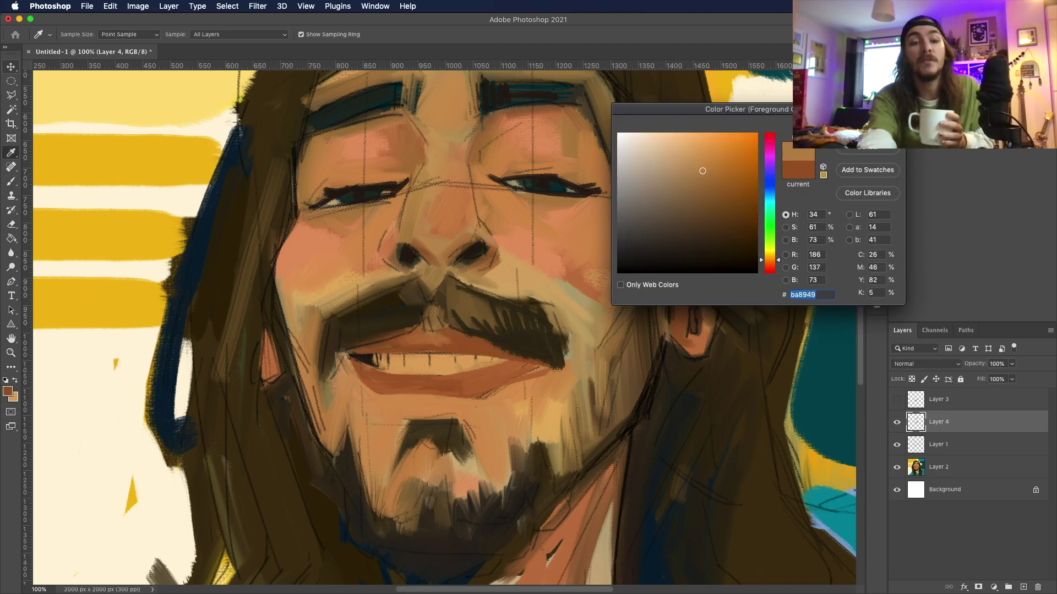
key(Return)
drag(476, 363, 498, 365)
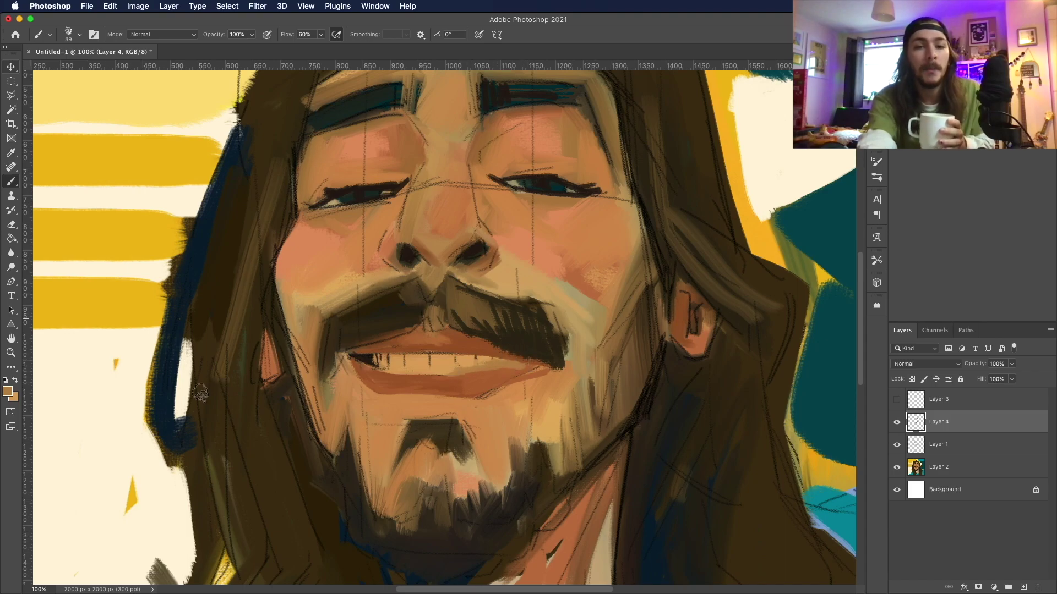
Step: Darken the image-right mouth corner with a near-black brown
key(x)
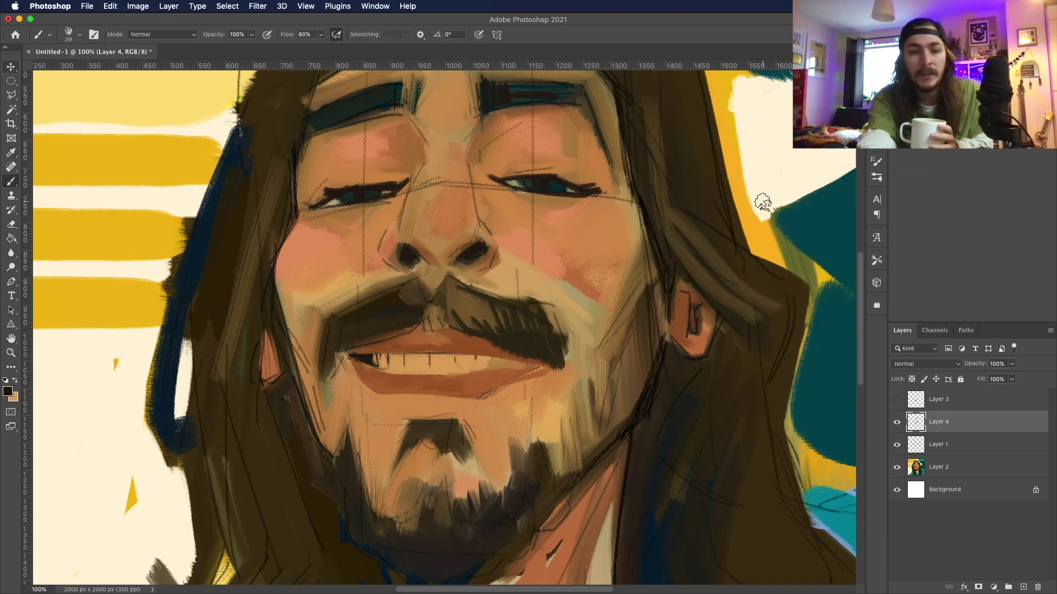
click(7, 391)
click(547, 329)
key(Return)
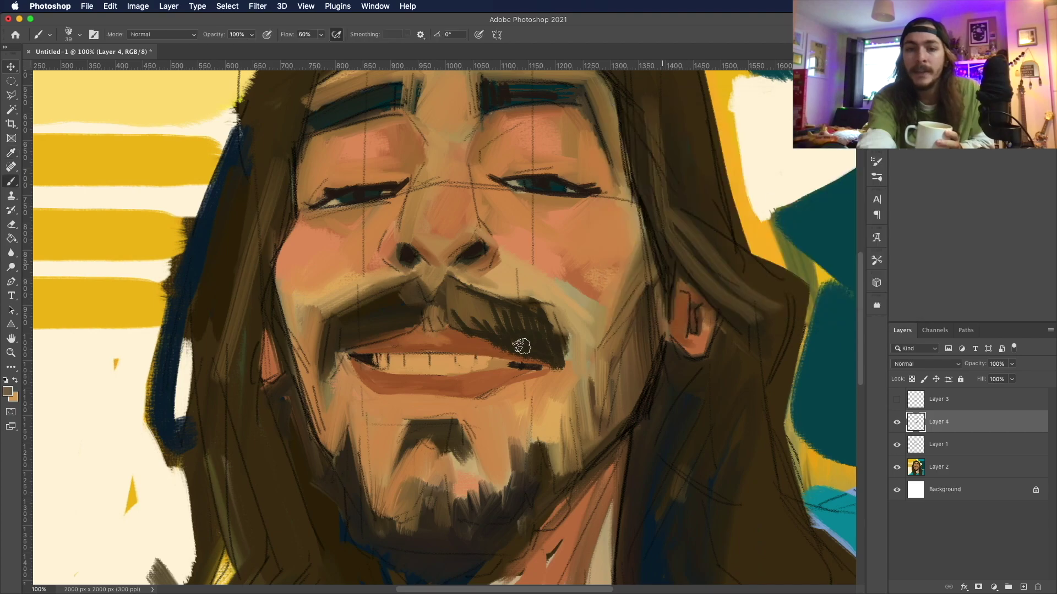
Step: Reshape the image-right mouth corner and adjacent teeth using rust lip colour and grey-brown
click(8, 391)
click(533, 372)
key(Return)
key(alt+shift+c)
click(363, 384)
key(Return)
key(alt+shift+c)
click(505, 364)
key(Return)
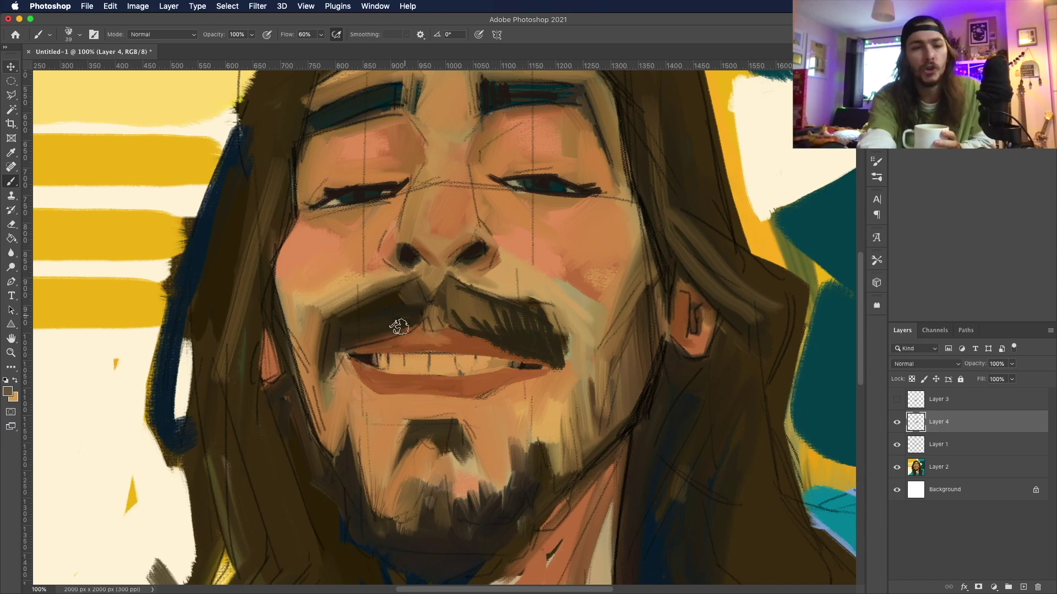
Step: Select the rust brown #984213 and touch up the image-left corner of the lips
key(alt+shift+c)
click(358, 372)
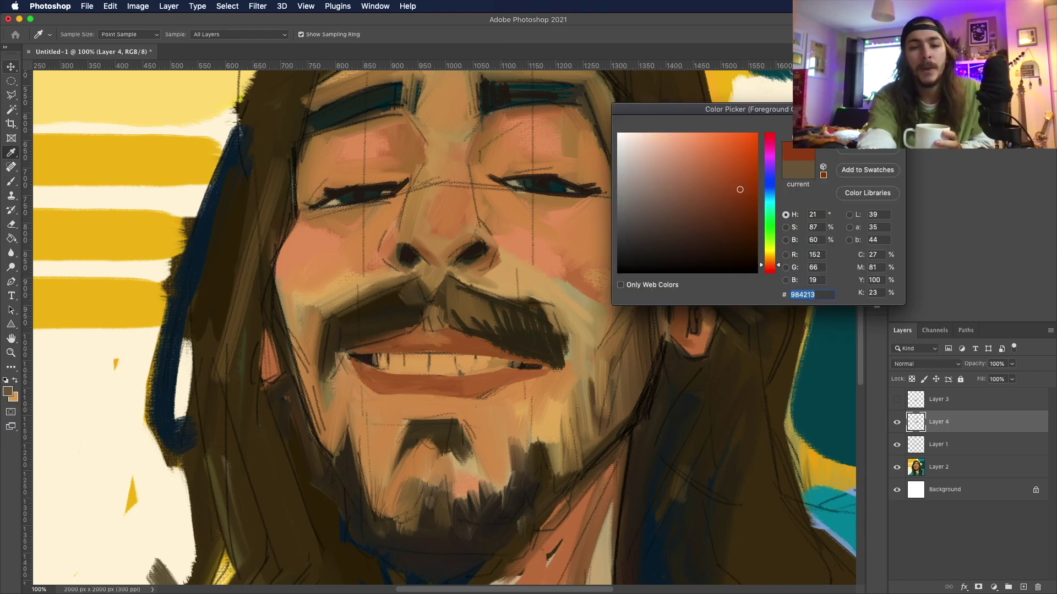
key(Return)
click(8, 391)
key(Return)
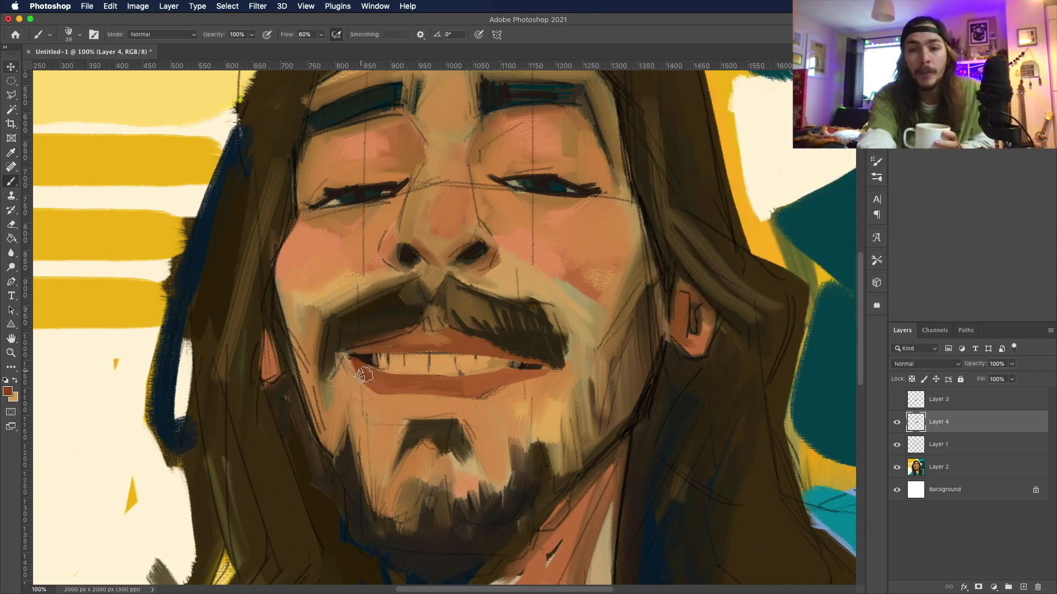
Step: Paint dark brown bristle strokes along the image-left half of the moustache
key(alt+shift+c)
click(347, 343)
key(Return)
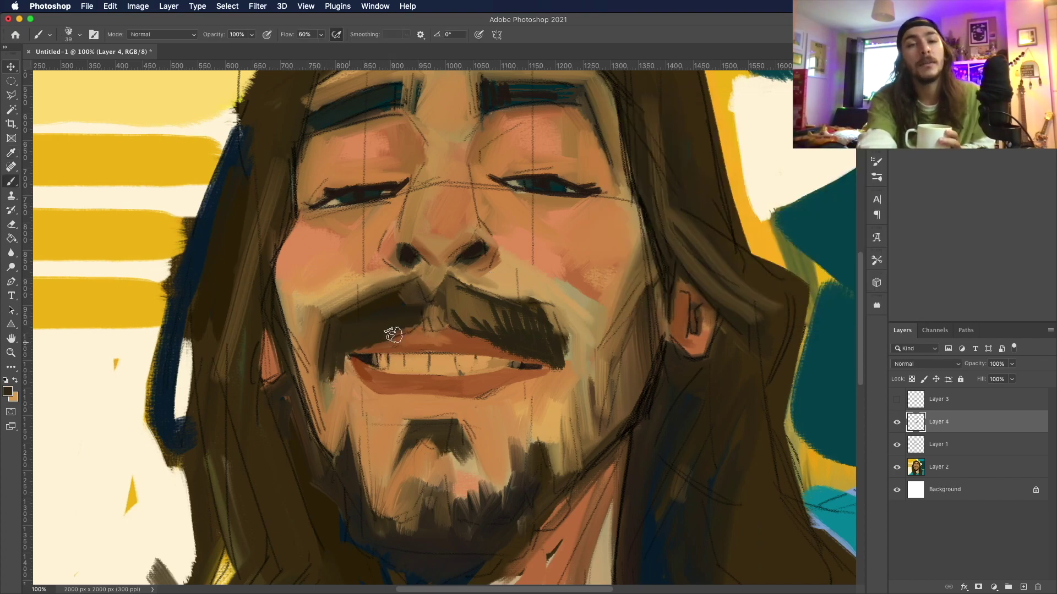
Step: Touch up the lips and the skin around the mouth with rust brown and warm orange
key(alt+shift+c)
click(364, 367)
key(Return)
key(super+minus)
key(super+minus)
key(super+plus)
key(alt+shift+c)
key(Return)
key(b)
key(alt+shift+c)
click(399, 337)
key(Return)
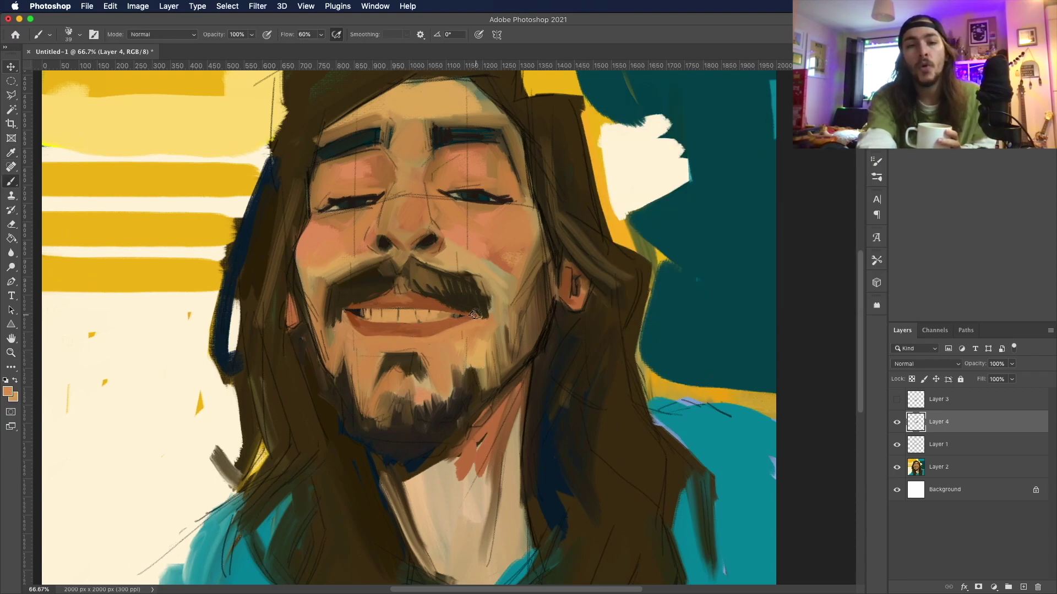
Step: Fill out the image-right half of the moustache with very dark brown hair strokes
key(alt+shift+c)
click(416, 272)
key(Return)
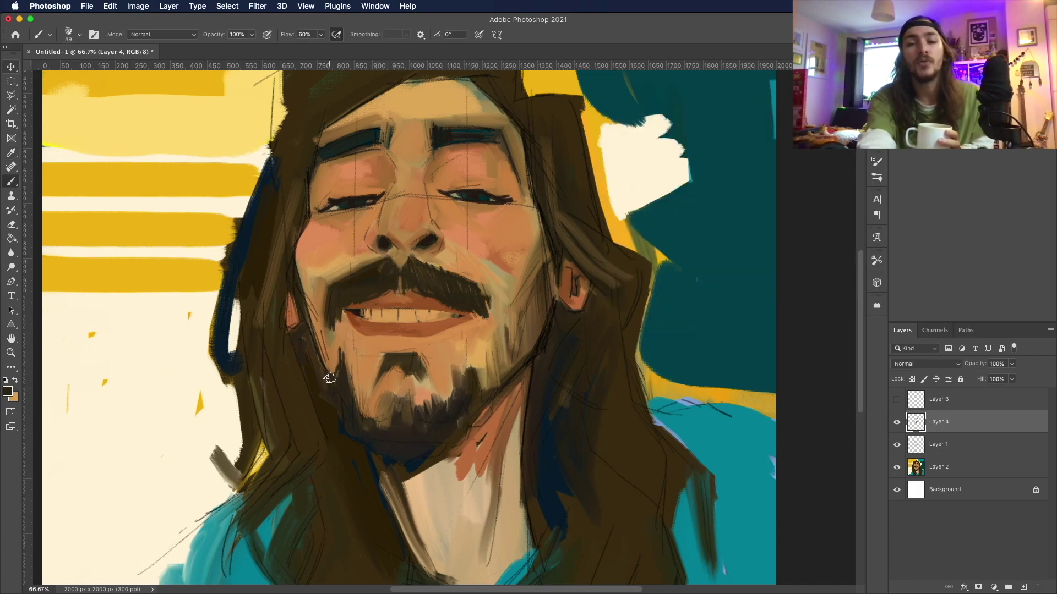
Step: Sample the skin tone beside the image-left eye and trim the outer part of its lash line
key(z)
mouse_move(430, 273)
mouse_down()
mouse_move(385, 272)
mouse_move(431, 271)
mouse_up()
key(b)
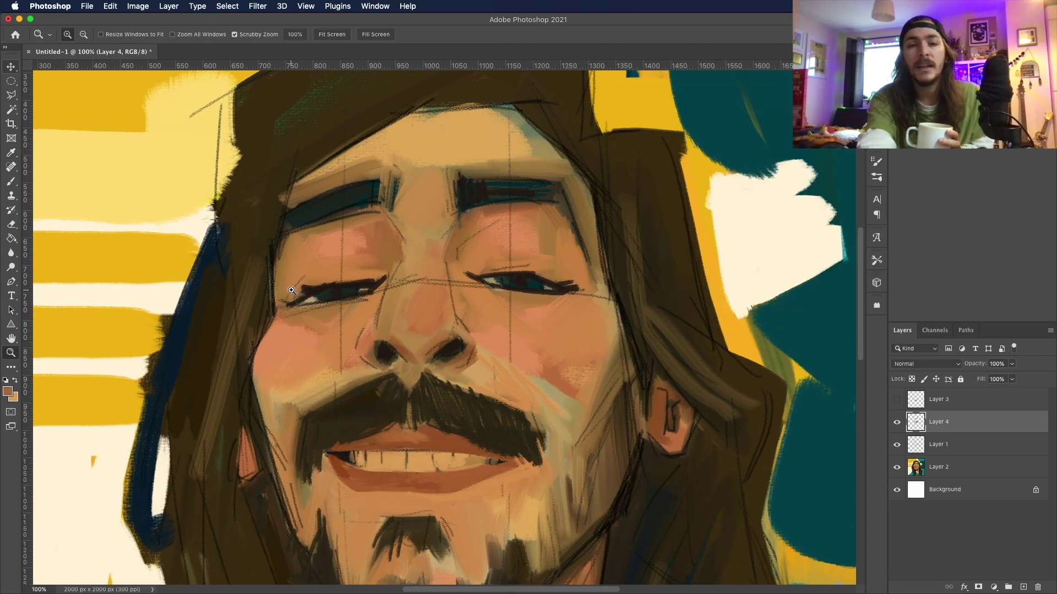
alt+click(301, 281)
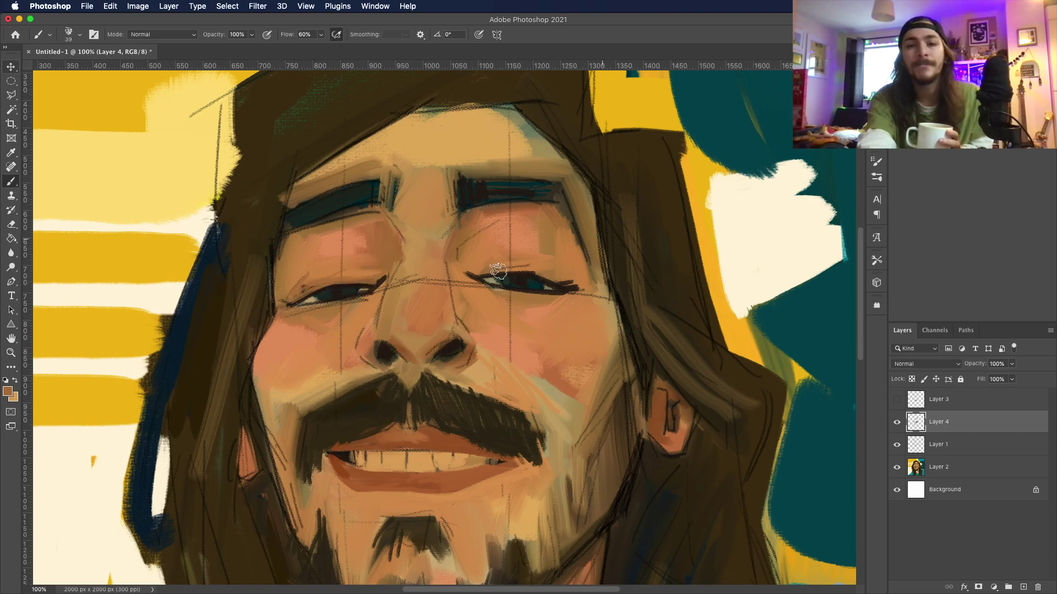
Step: Repaint the dark irises and upper lash lines of the eyes in near-black brown
key(F12)
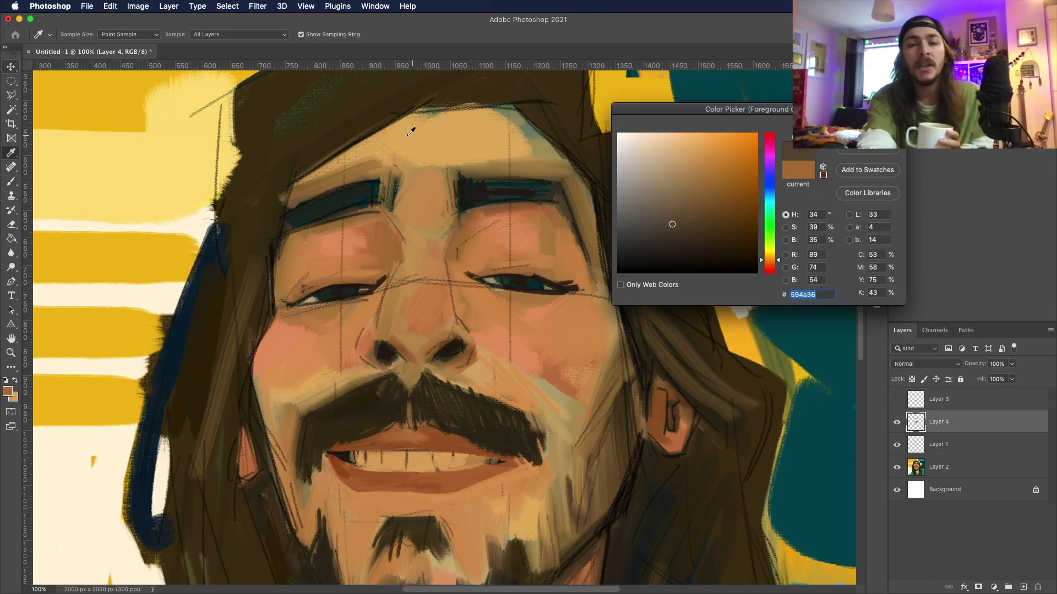
click(421, 132)
key(Return)
key(F12)
click(322, 290)
key(Return)
key(F12)
click(321, 290)
key(Return)
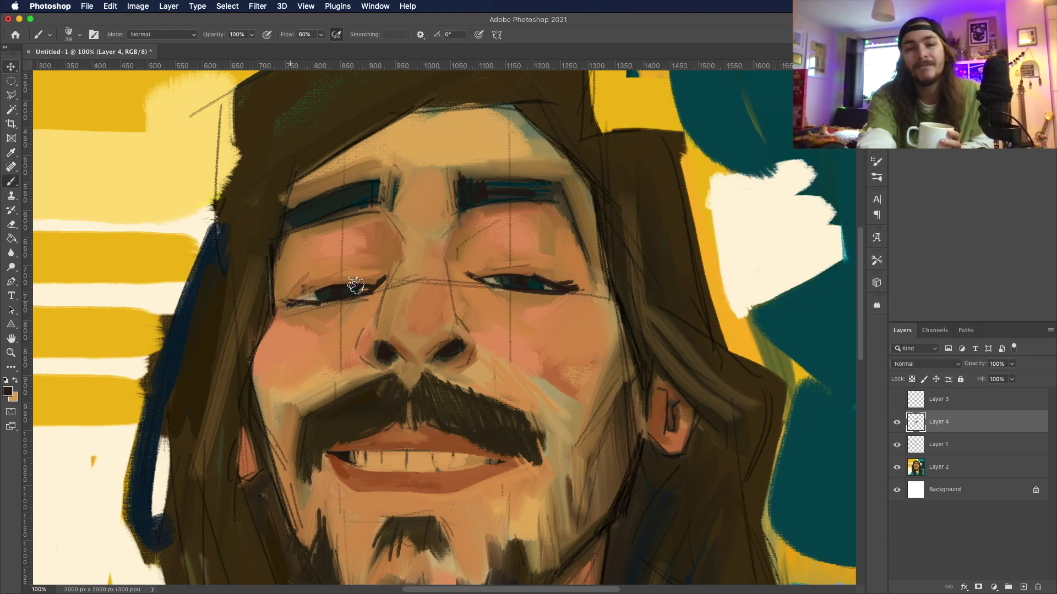
Step: Add grey-green eye whites and redefine the irises with a very dark teal-black
key(F12)
click(794, 190)
key(Return)
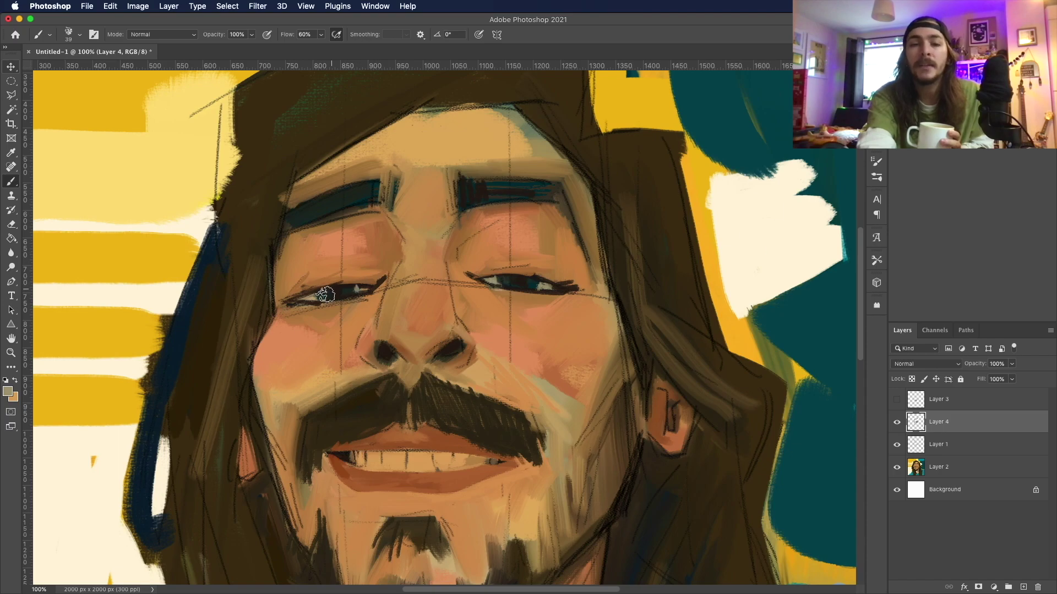
key(F12)
click(660, 250)
key(Return)
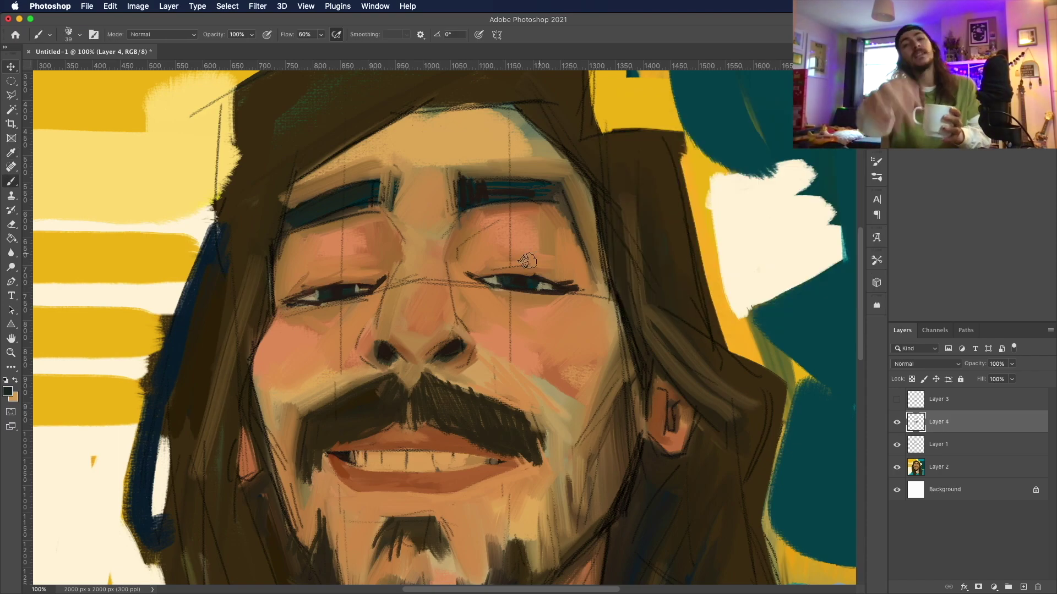
Step: Shade the skin beneath both eyes and the image-right upper eyelid with orange-brown strokes
key(F12)
click(710, 171)
key(Return)
key(F12)
key(Return)
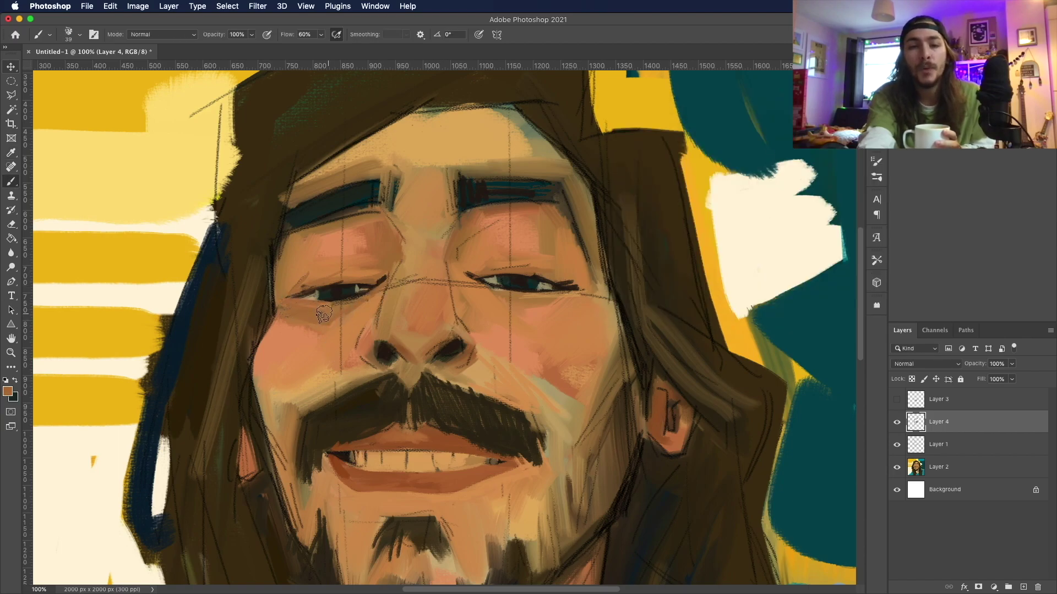
mouse_move(477, 305)
mouse_down()
mouse_move(477, 285)
mouse_move(571, 310)
mouse_up()
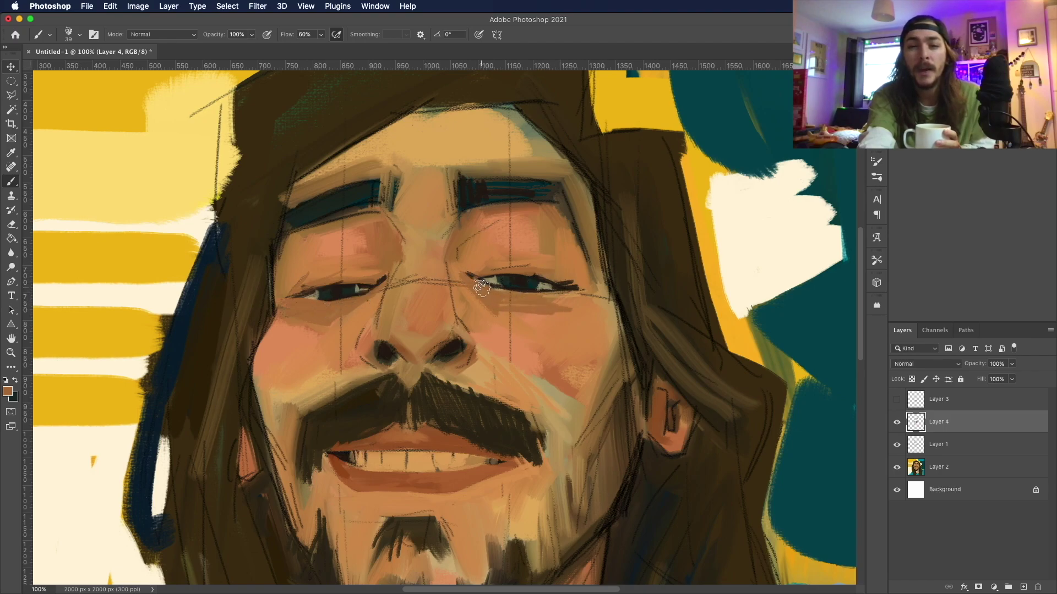
drag(473, 259, 509, 244)
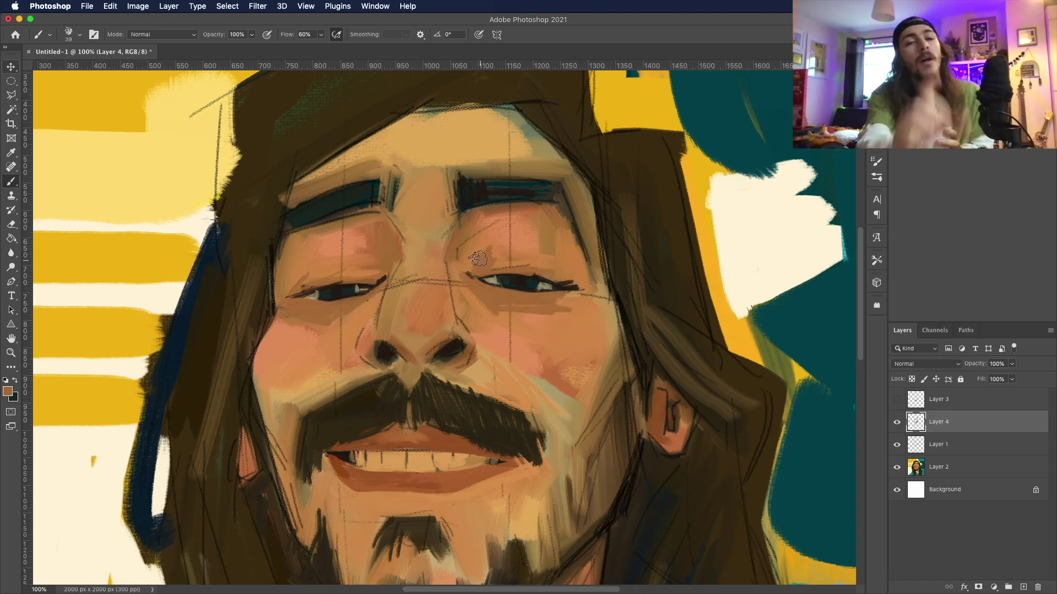
Step: Choose a dark reddish brown and switch from the KYLE Ultimate 2B Pencil to the KYLE Ultimate Oil Color Jitter brush
click(8, 391)
click(813, 129)
click(80, 34)
double_click(78, 341)
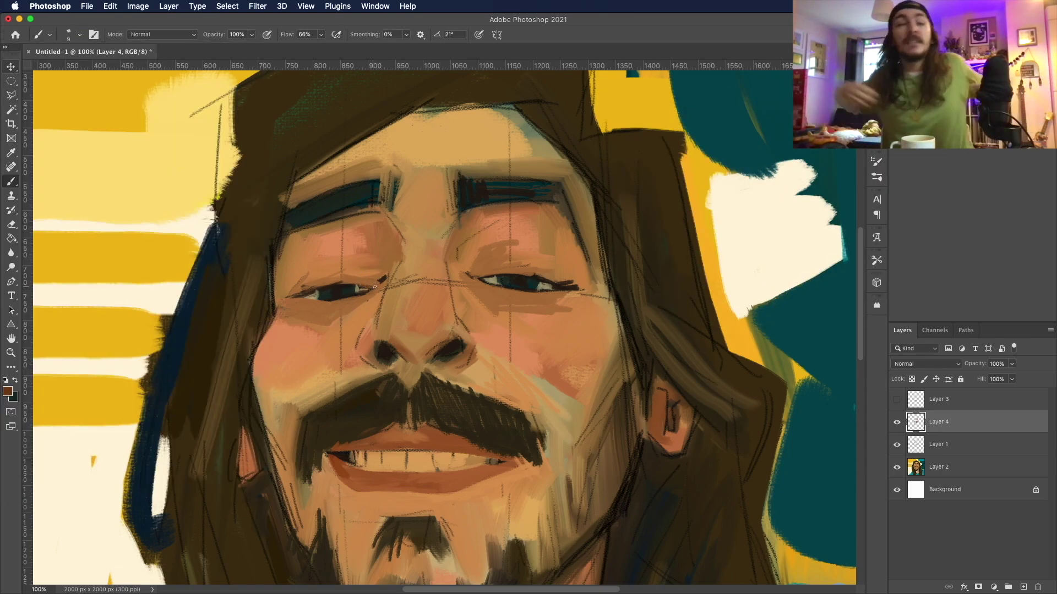
click(80, 34)
click(77, 394)
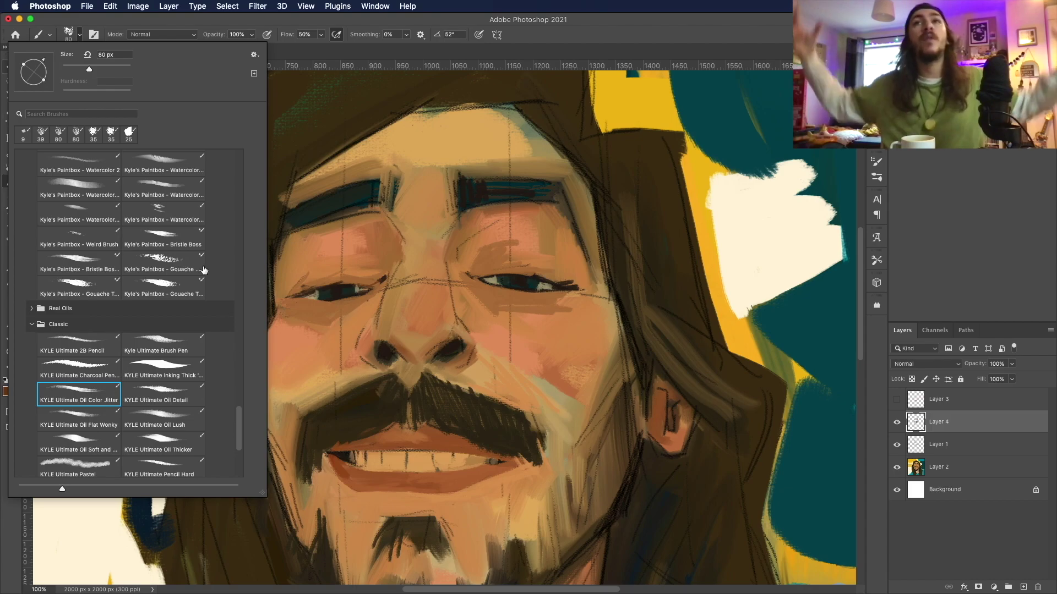
Step: Compare the whole portrait with and without Layer 4
key(z)
key(super+minus)
key(super+minus)
key(super+minus)
click(516, 365)
click(550, 176)
click(896, 422)
click(896, 424)
click(896, 424)
click(897, 423)
click(447, 176)
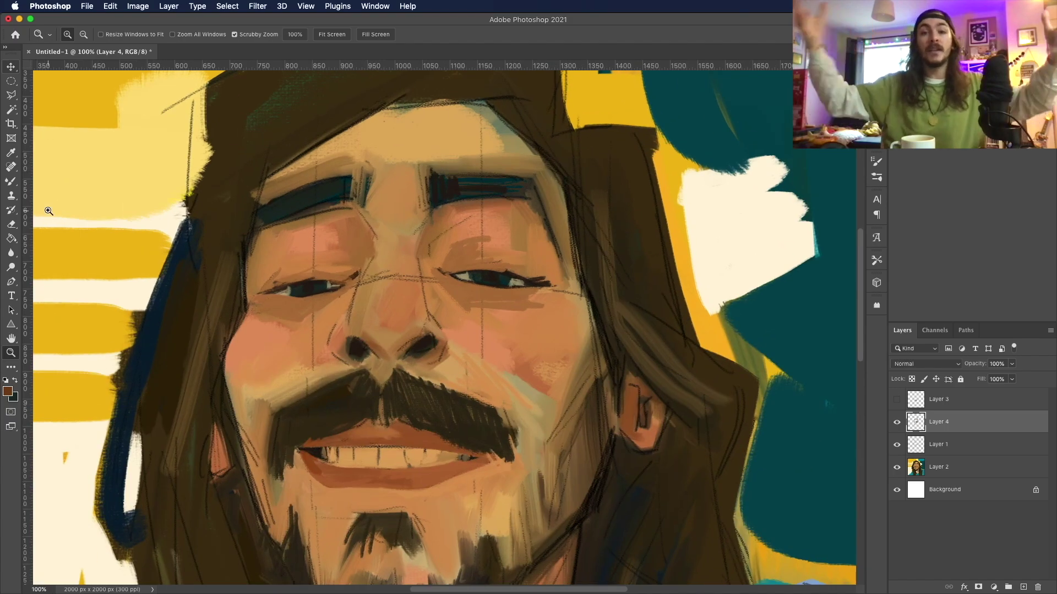
Step: Switch to the Mixer Brush, swap the foreground and background colours, and add a new layer above Layer 4
click(11, 181)
click(16, 379)
key(super+alt+shift+n)
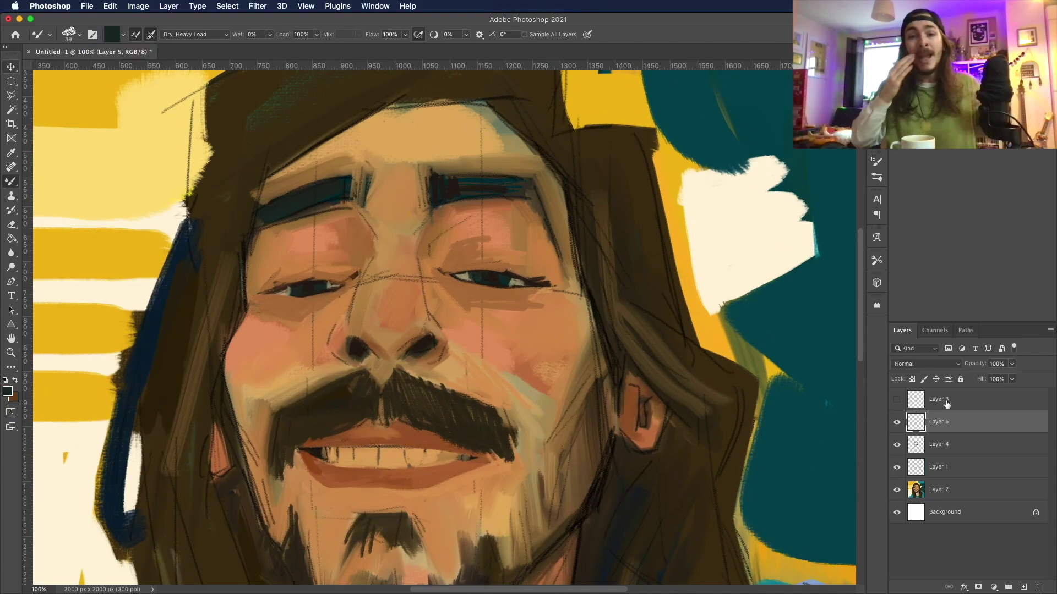
Step: Block in both eyes with flat grey-green shapes using a 120 px Kyle's Paintbox Gouache brush
click(8, 392)
click(130, 189)
key(Return)
click(69, 34)
double_click(141, 285)
drag(352, 272, 269, 284)
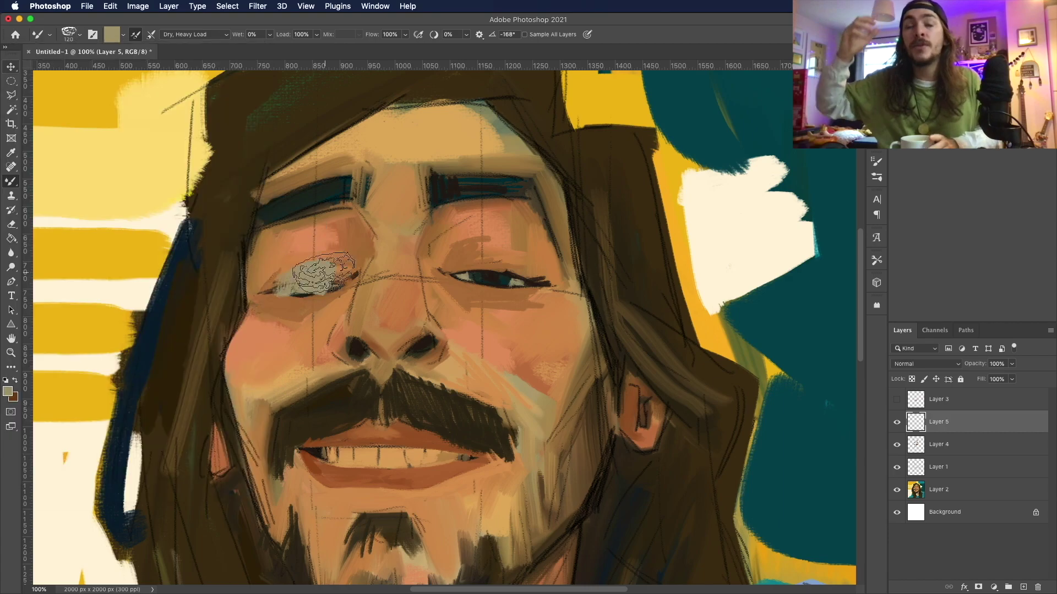
drag(462, 267, 534, 264)
Step: Return to the regular Brush with another preset and paint tan-brown skin around the image-left eye and the image-right eye socket
key(shift+b)
click(80, 34)
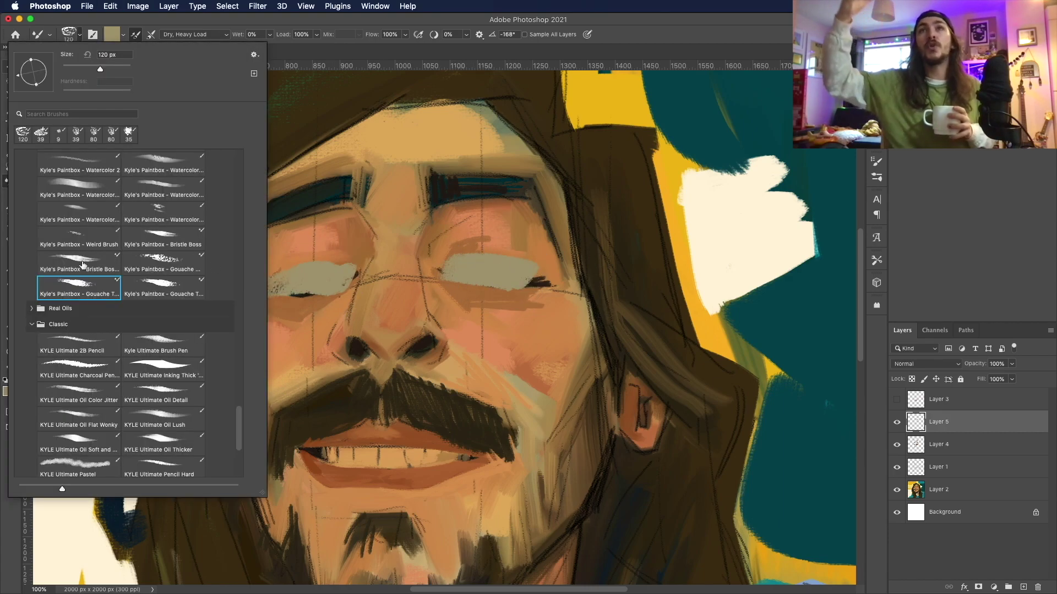
click(163, 297)
alt+click(309, 308)
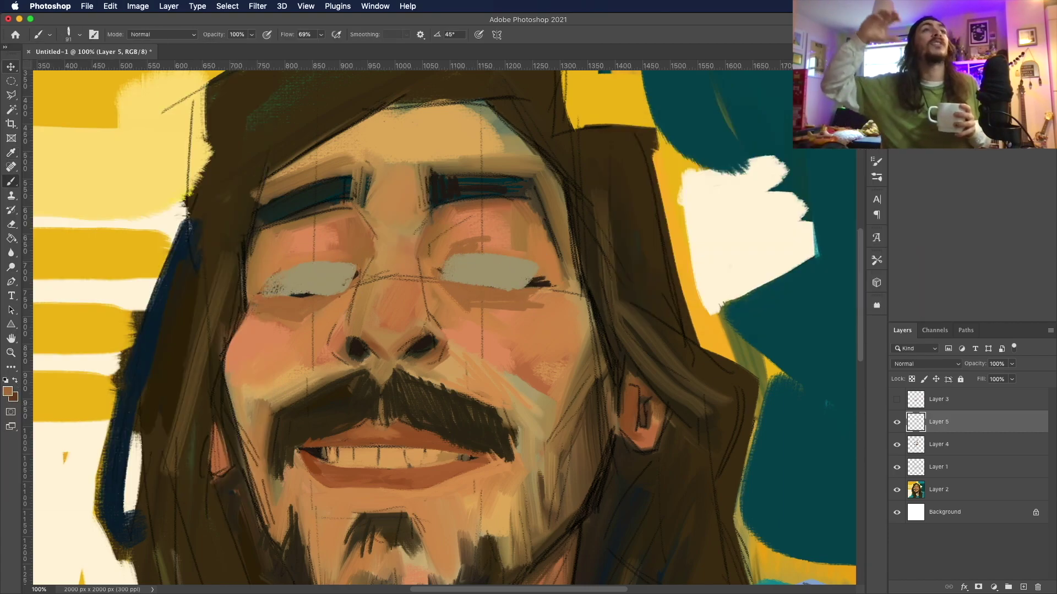
mouse_move(275, 276)
mouse_down()
mouse_move(313, 254)
mouse_move(306, 267)
mouse_move(351, 271)
mouse_up()
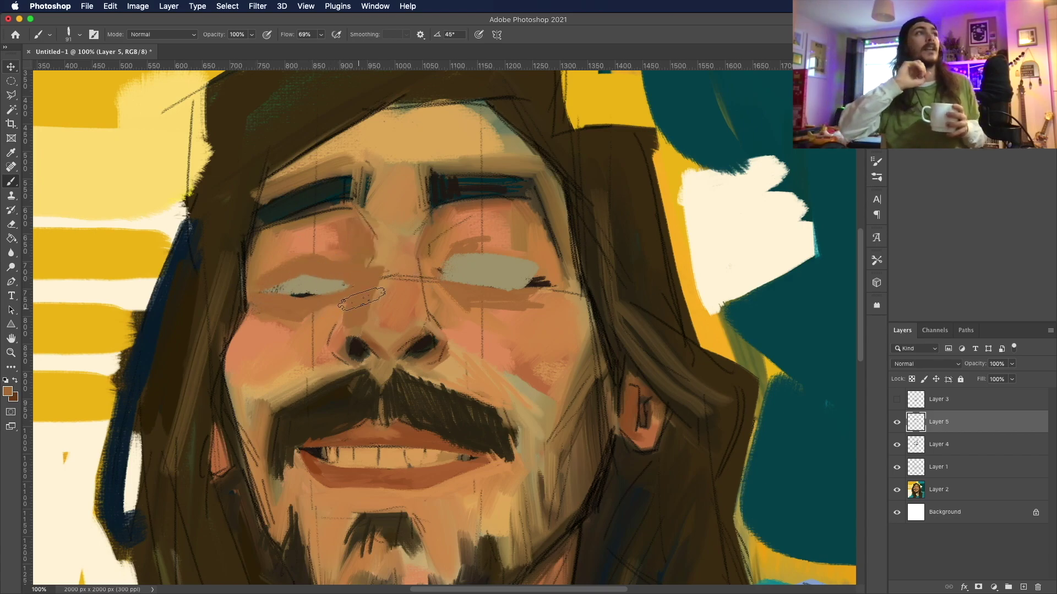
mouse_move(481, 220)
mouse_down()
mouse_move(441, 239)
mouse_move(432, 278)
mouse_up()
Step: Try further Classic set brushes and dab skin brown over the image-left upper eyelid with a textured one
click(68, 34)
click(162, 368)
key(Return)
click(69, 34)
double_click(92, 419)
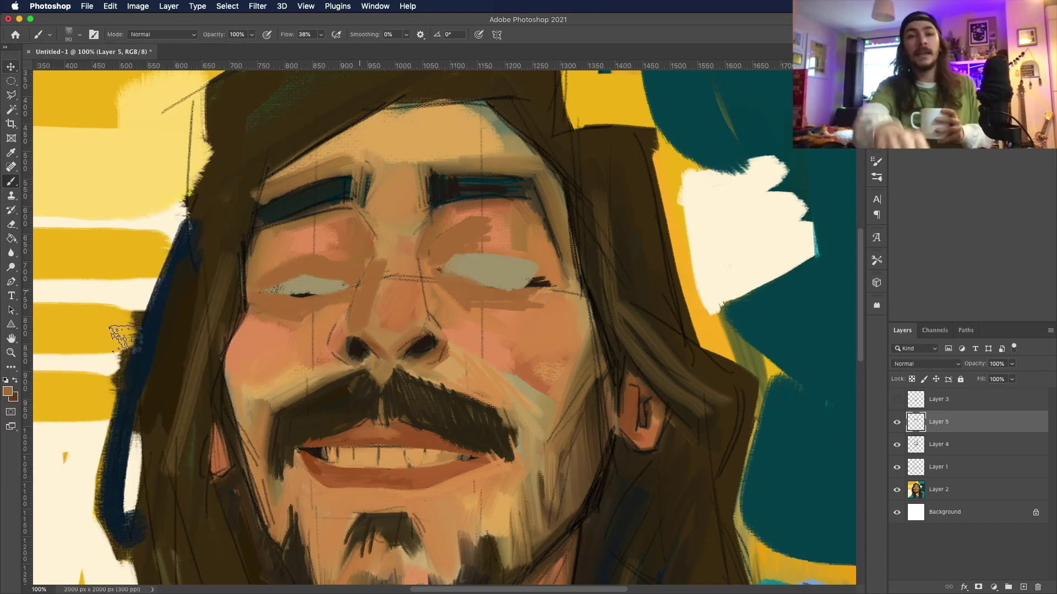
drag(358, 256, 335, 271)
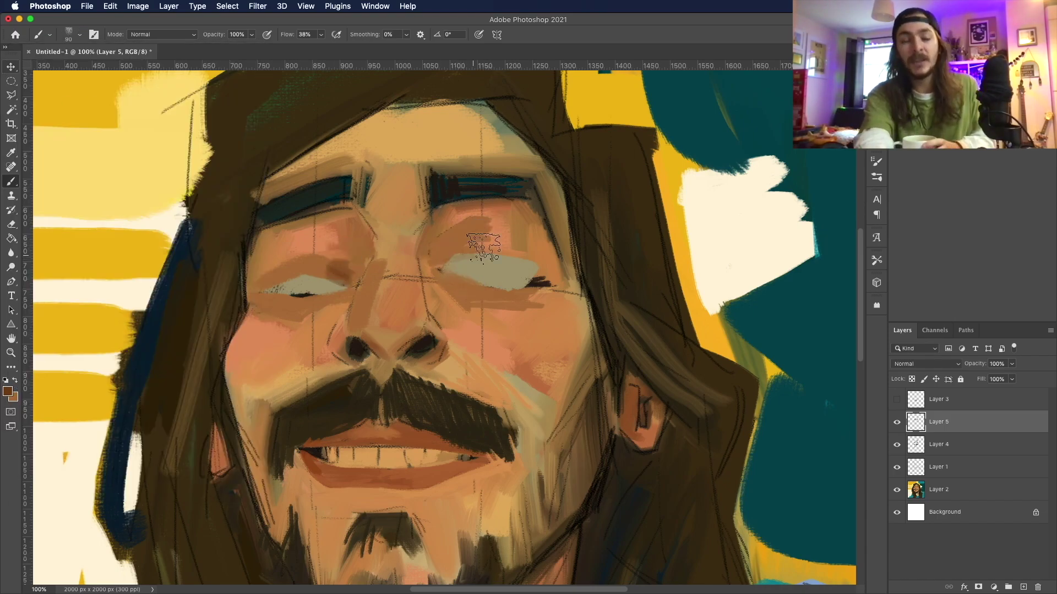
Step: Build up warm brown skin over the upper eyelids of both eyes with textured, low-flow brushes
click(69, 34)
scroll(77, 286, down, 1)
double_click(77, 289)
click(69, 34)
double_click(82, 300)
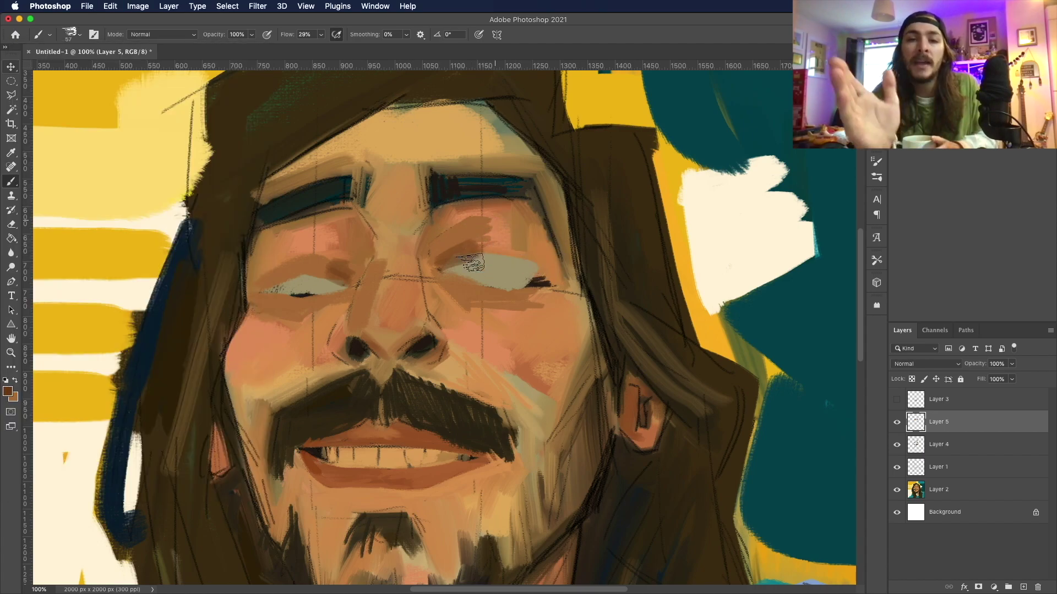
mouse_move(487, 240)
mouse_down()
mouse_move(468, 259)
mouse_move(502, 236)
mouse_move(529, 267)
mouse_move(550, 272)
mouse_up()
key(alt+shift+c)
key(Return)
drag(495, 242, 528, 259)
drag(308, 253, 347, 292)
Step: Paint a round dark iris in each eye using the Kyle's Paintbox - Bristle 01 brush at 38 px
click(69, 34)
mouse_move(239, 385)
mouse_down()
mouse_move(242, 222)
mouse_move(243, 234)
mouse_up()
click(77, 344)
click(331, 275)
click(69, 34)
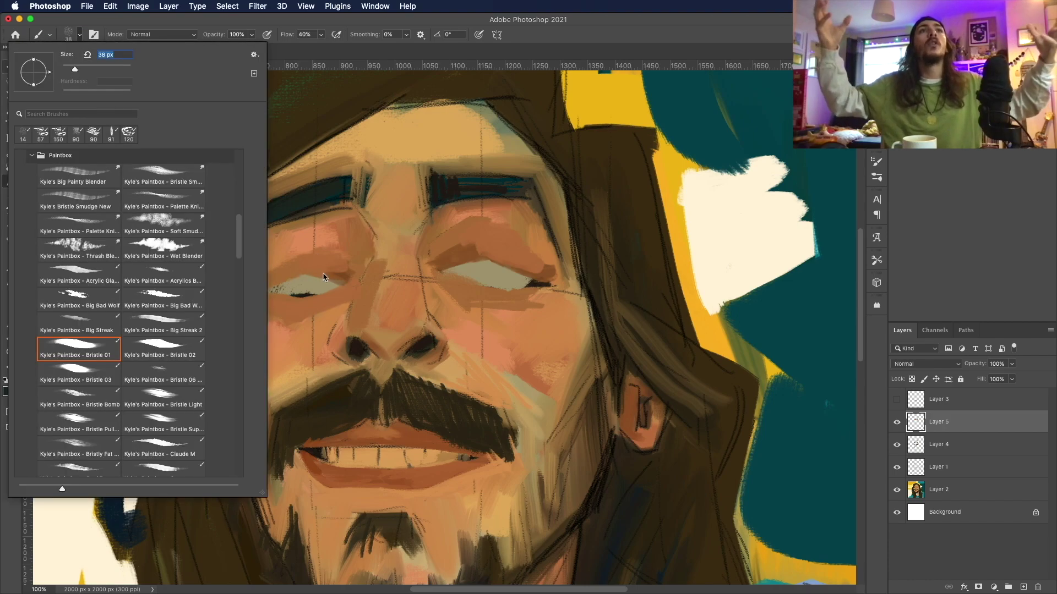
click(331, 276)
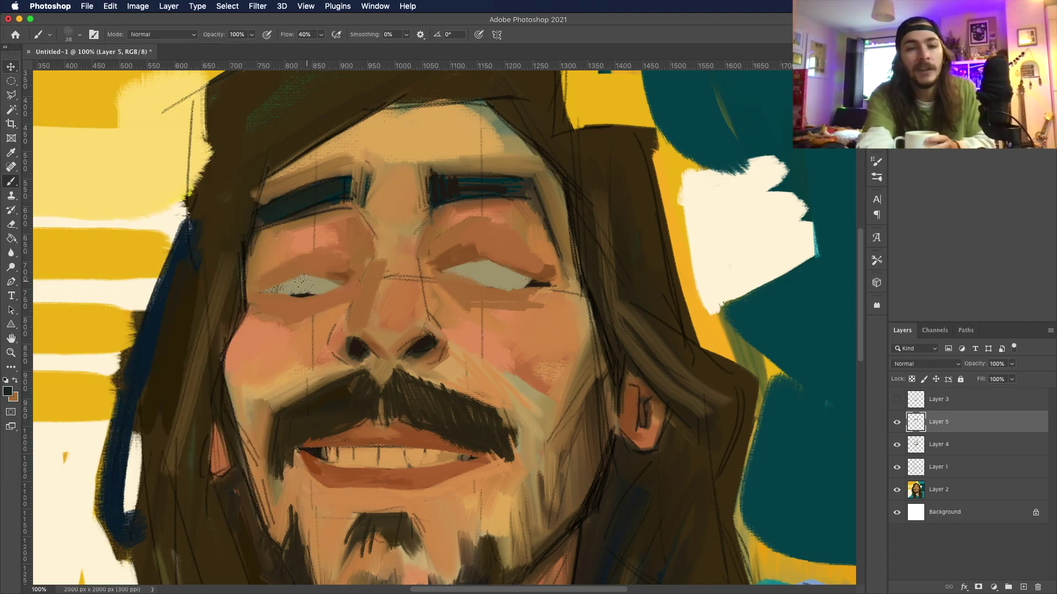
drag(300, 281, 306, 285)
drag(485, 273, 492, 276)
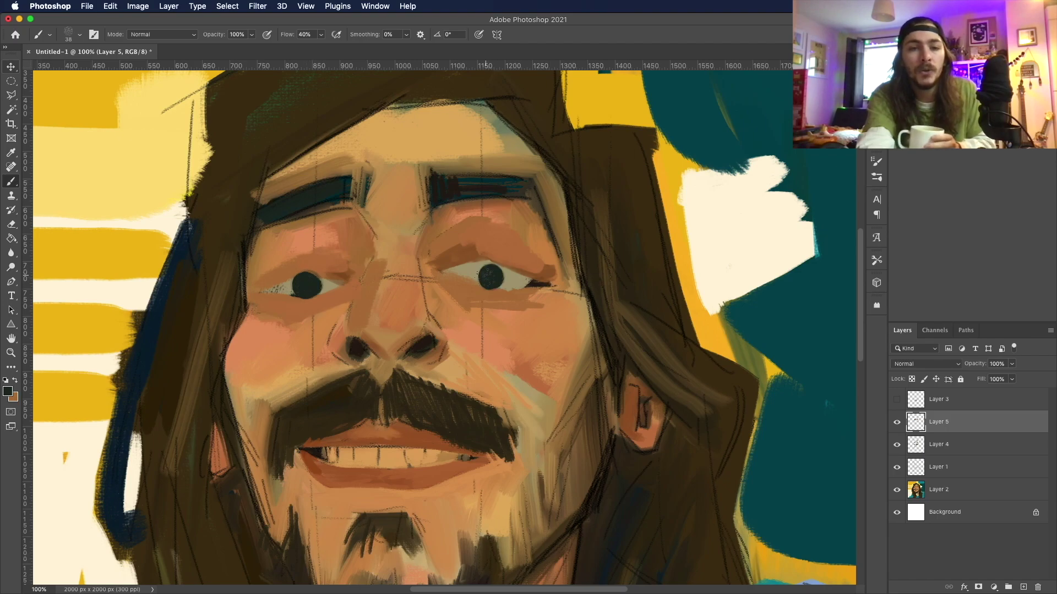
Step: Recolour the irises of both eyes with a teal foreground colour
click(9, 390)
key(Return)
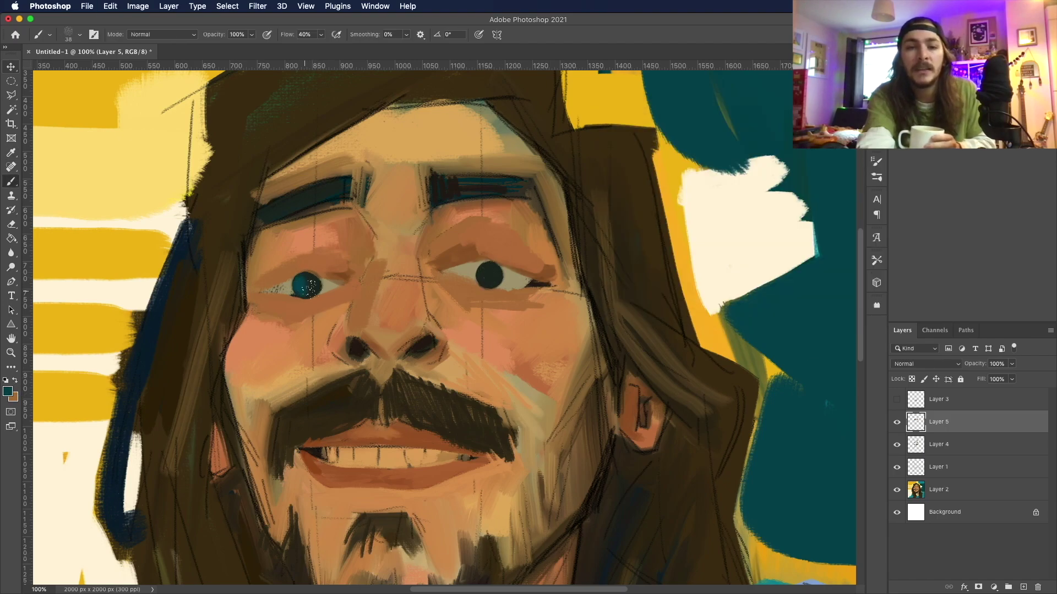
click(9, 391)
click(764, 241)
key(Return)
Step: Add dark pupils inside the teal irises with a 33 px Paintbox brush in near-black
click(73, 34)
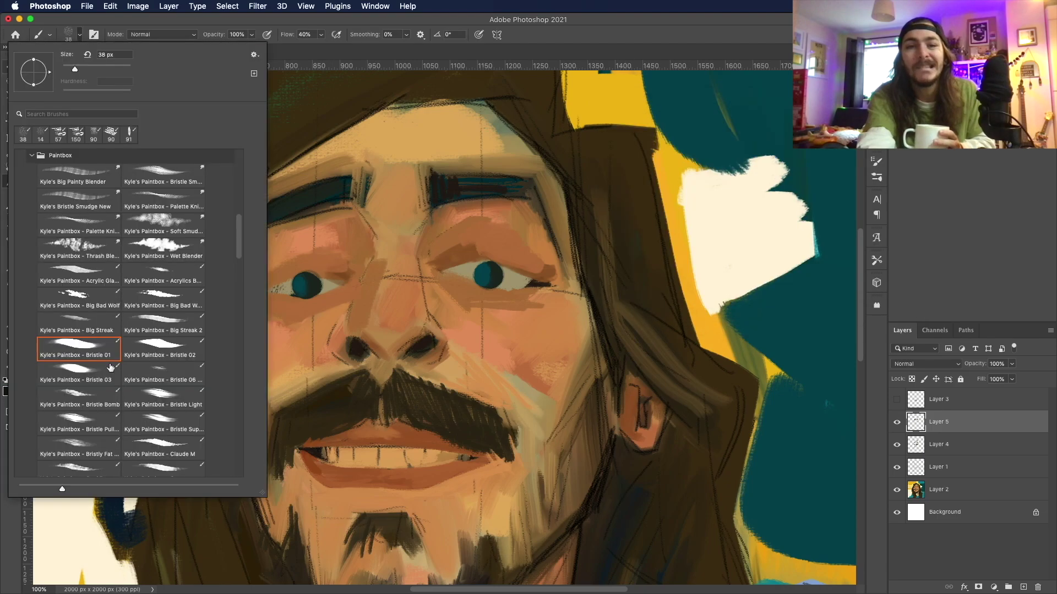
scroll(239, 279, down, 1)
click(77, 319)
click(303, 287)
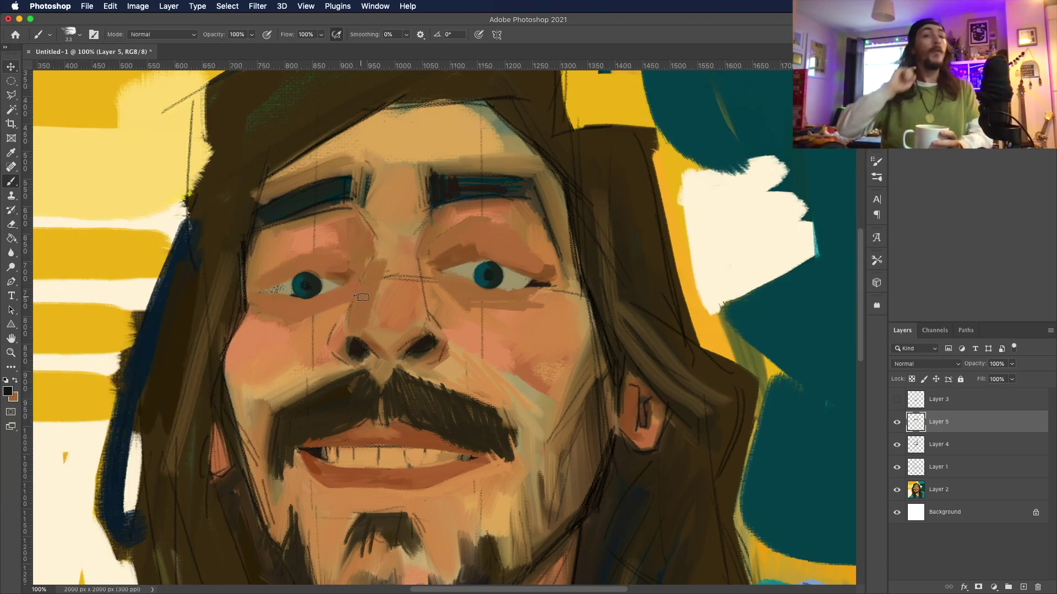
Step: Paint skin brown over the top and outer corner of the image-right eye with a 41 px bristle brush to lower the eyelid
click(543, 296)
key(Return)
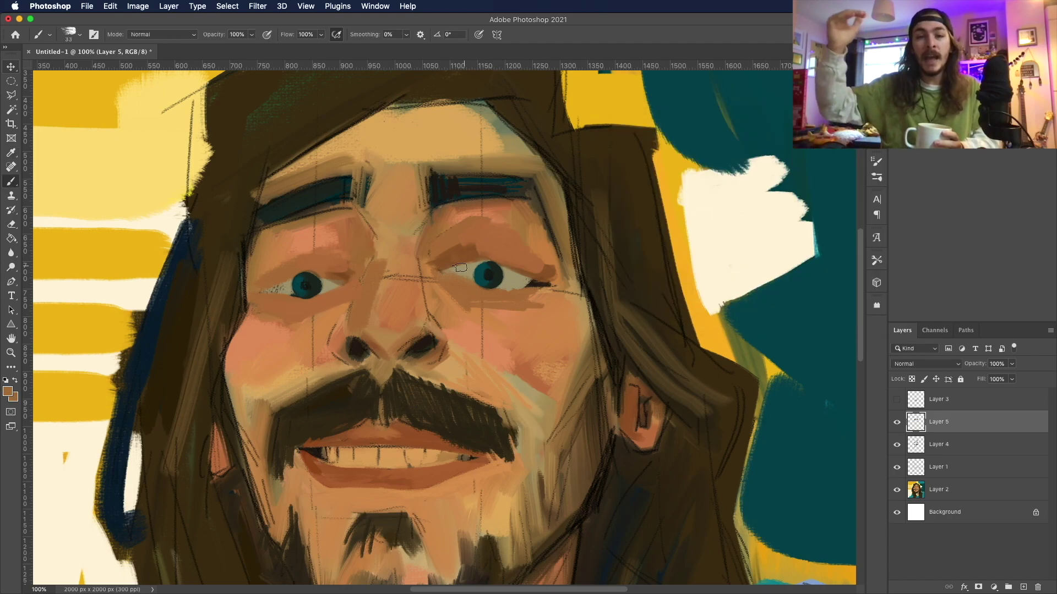
click(71, 34)
scroll(137, 275, down, 3)
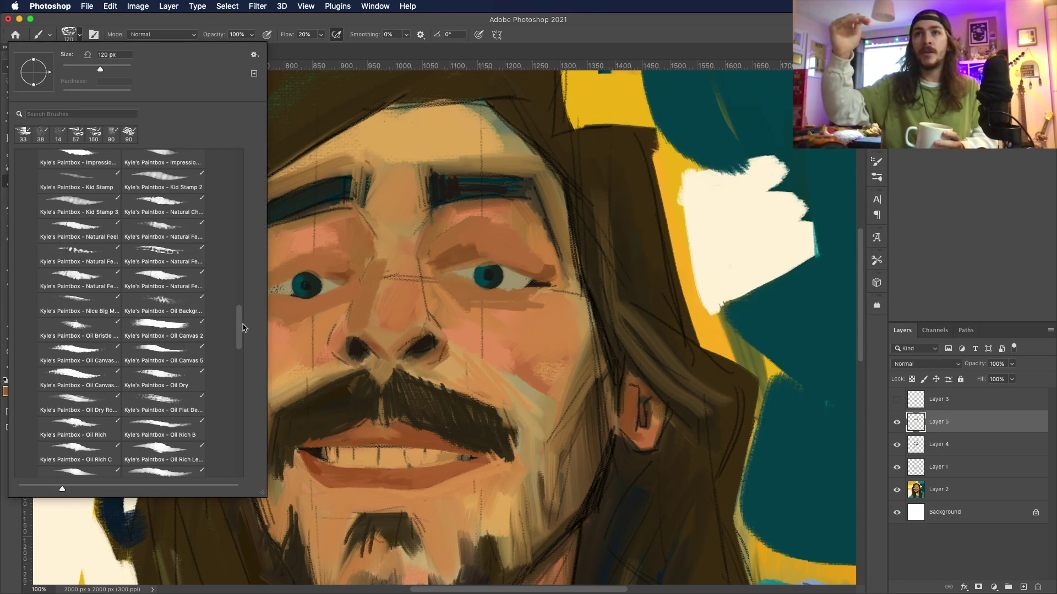
click(10, 391)
key(Return)
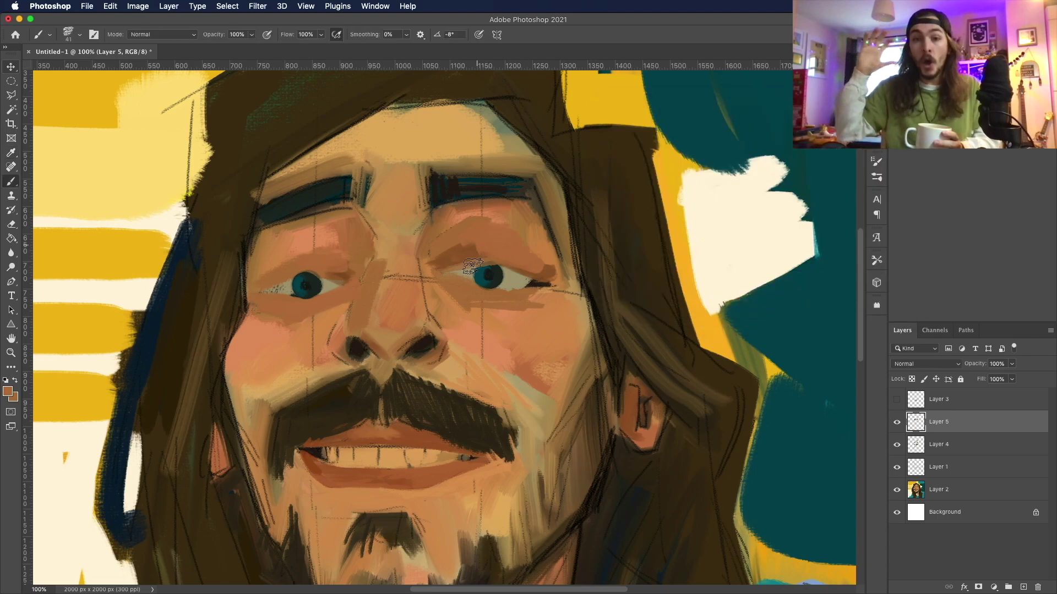
mouse_move(499, 233)
mouse_down()
mouse_move(528, 275)
mouse_move(539, 281)
mouse_move(542, 266)
mouse_move(570, 291)
mouse_move(475, 288)
mouse_up()
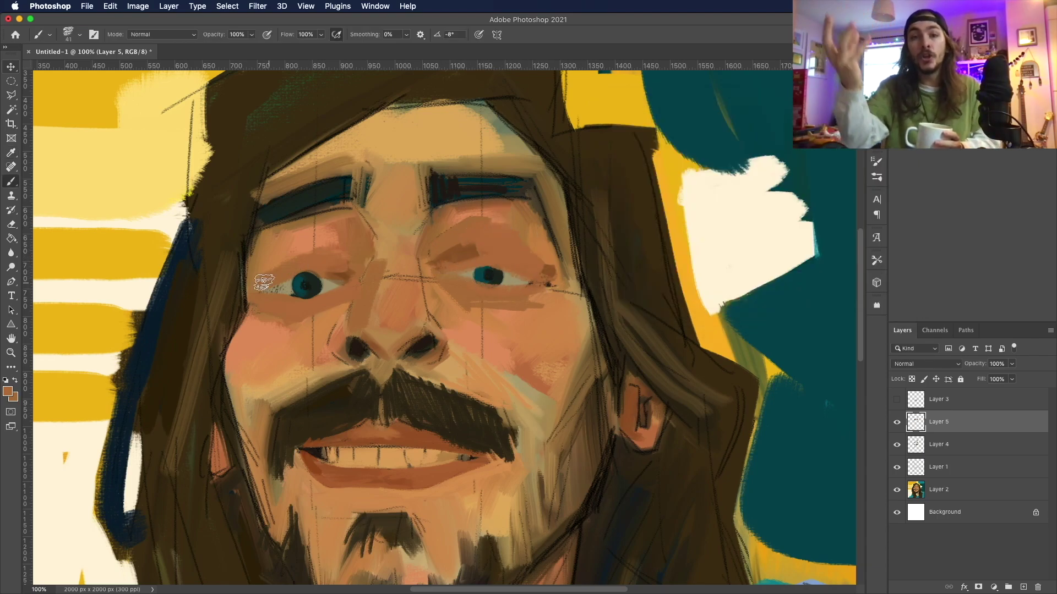
Step: Try brushes from the megapack Inkbox set and settle on the Belgian comics inking brush at 30 px
right_click(262, 349)
scroll(165, 330, up, 10)
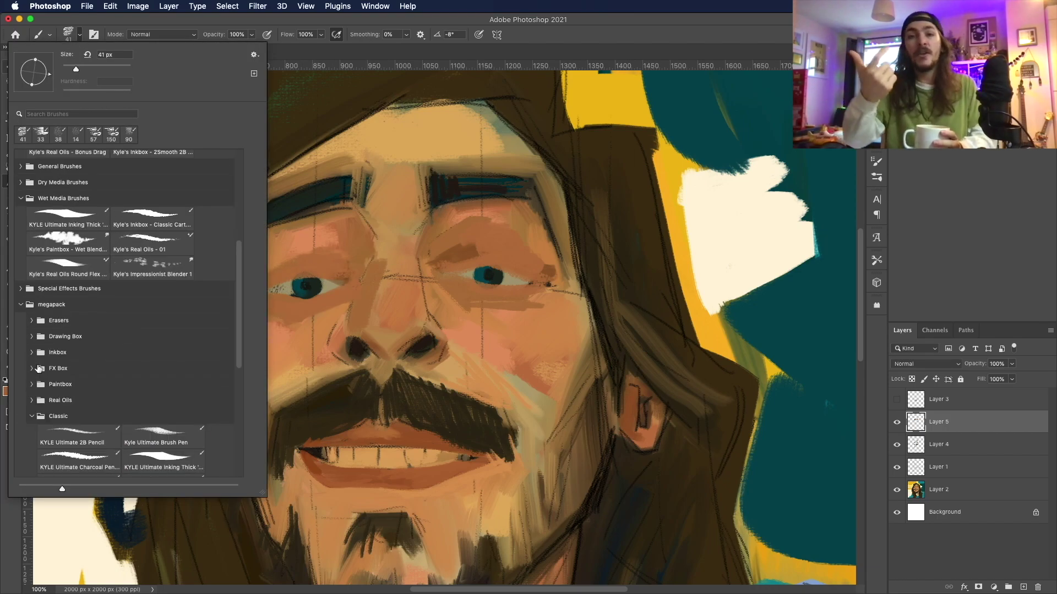
click(176, 421)
key(Escape)
right_click(303, 278)
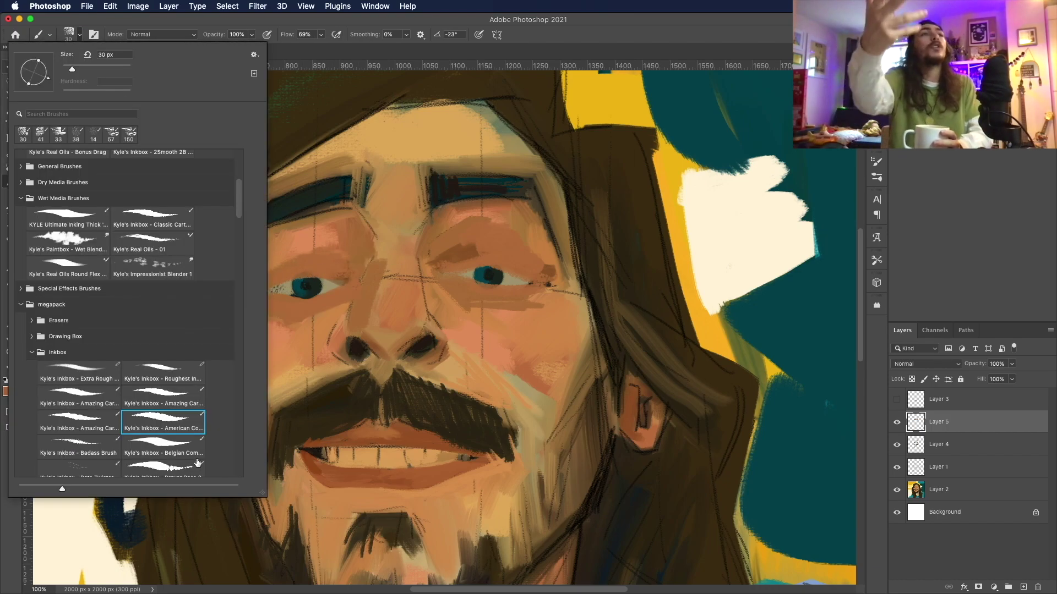
key(Escape)
key(i)
key(Escape)
key(b)
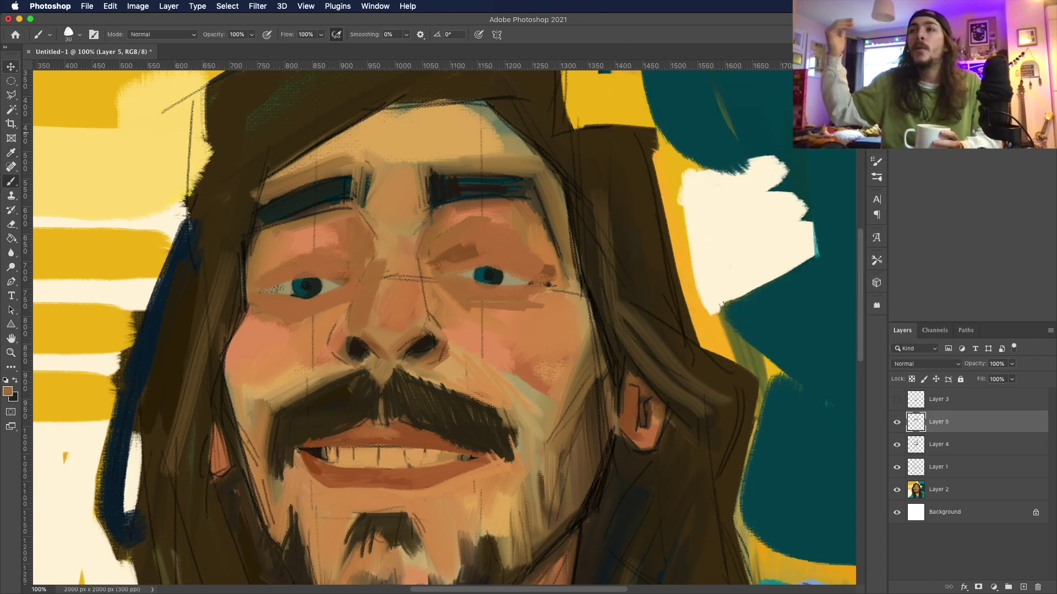
Step: Ink a near-black upper lash line with flicked lashes along the image-left eye
click(8, 391)
click(766, 246)
click(870, 118)
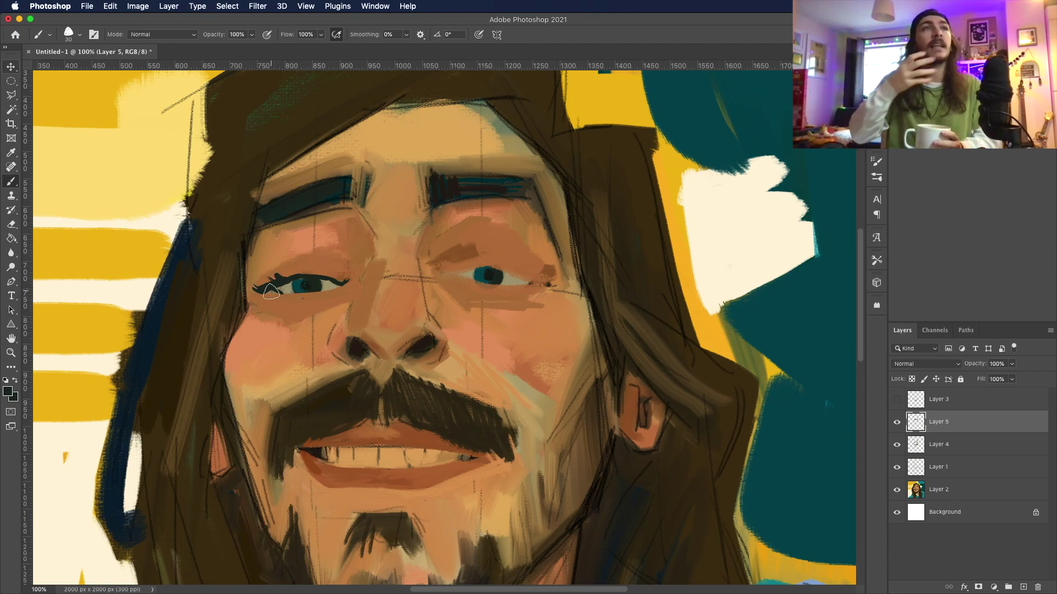
Step: Refine the image-left eye with sampled face colours, adding a lower lid line, an inner-corner crease and small lashes
click(308, 298)
key(Return)
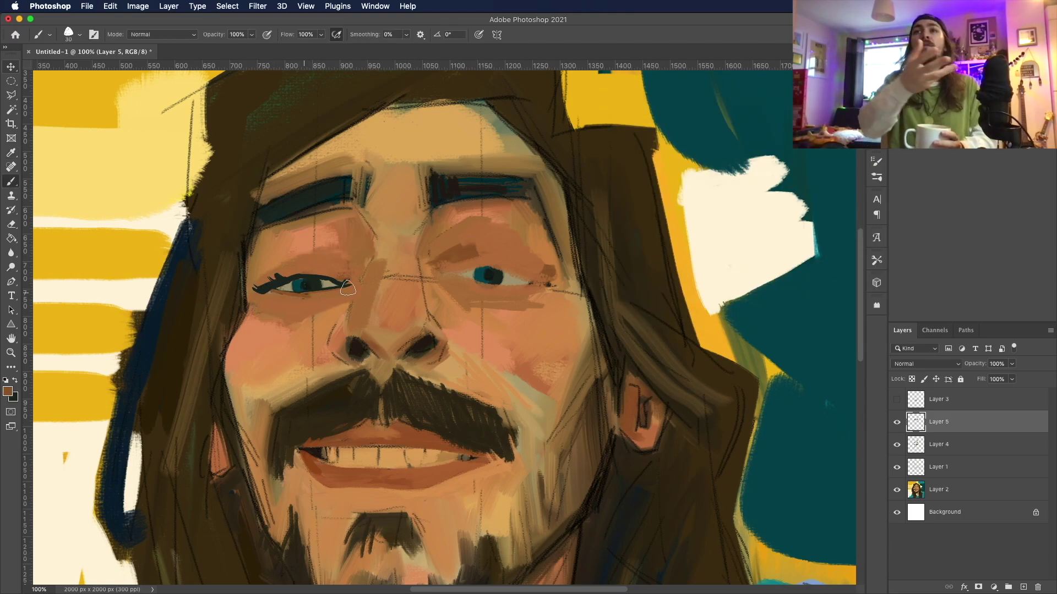
click(639, 248)
key(Return)
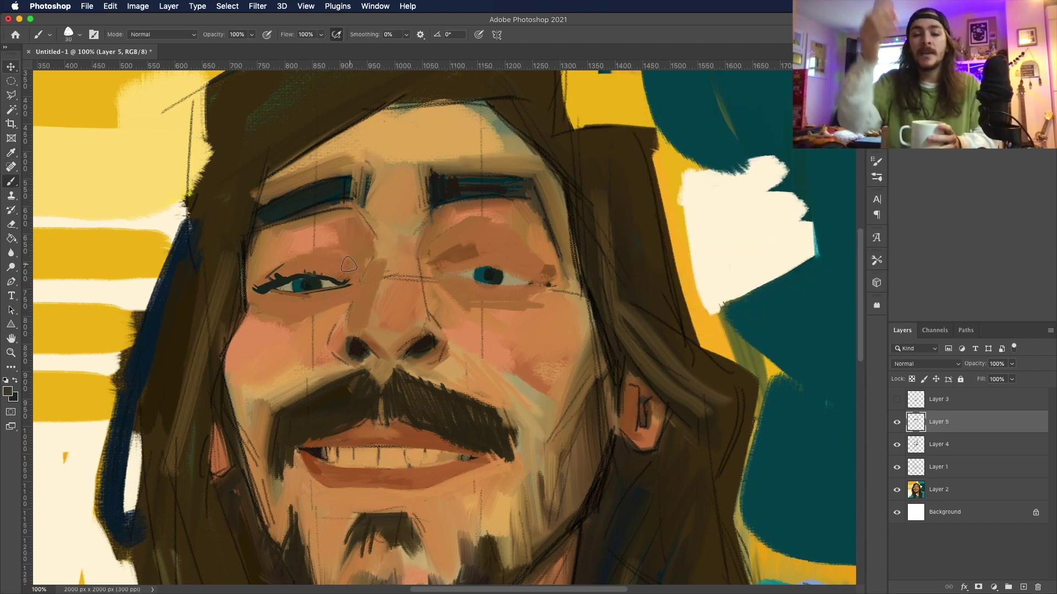
drag(350, 266, 358, 282)
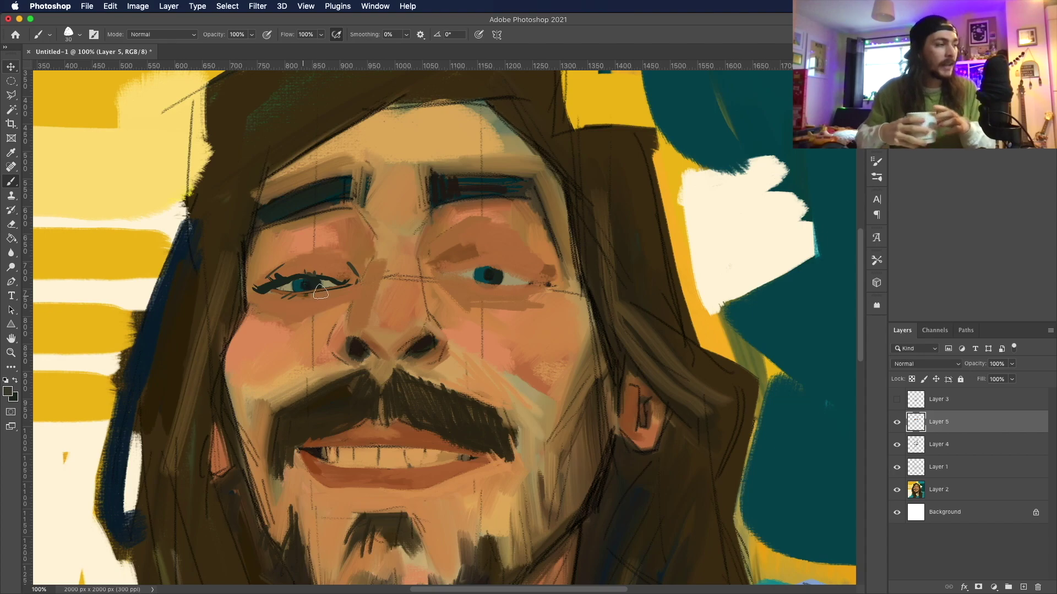
drag(268, 309, 352, 282)
Step: Ink a dark upper lash line on the image-right eye and fill its inner corner with sampled dark brown
scroll(422, 242, down, 5)
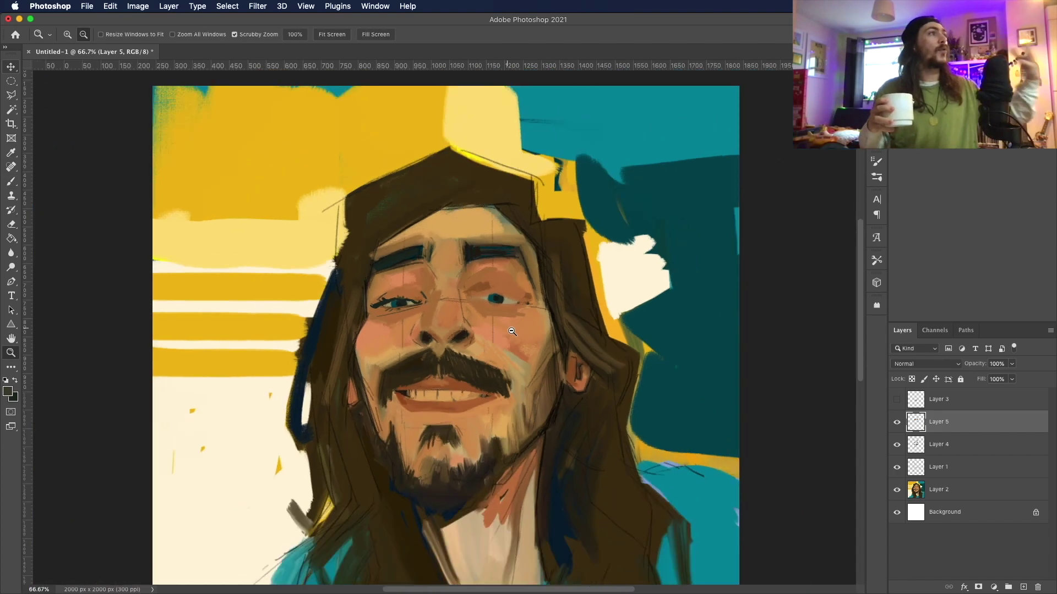
scroll(540, 297, up, 8)
alt+click(440, 254)
mouse_move(418, 250)
mouse_down()
mouse_move(430, 259)
mouse_move(518, 244)
mouse_move(638, 271)
mouse_up()
alt+click(469, 253)
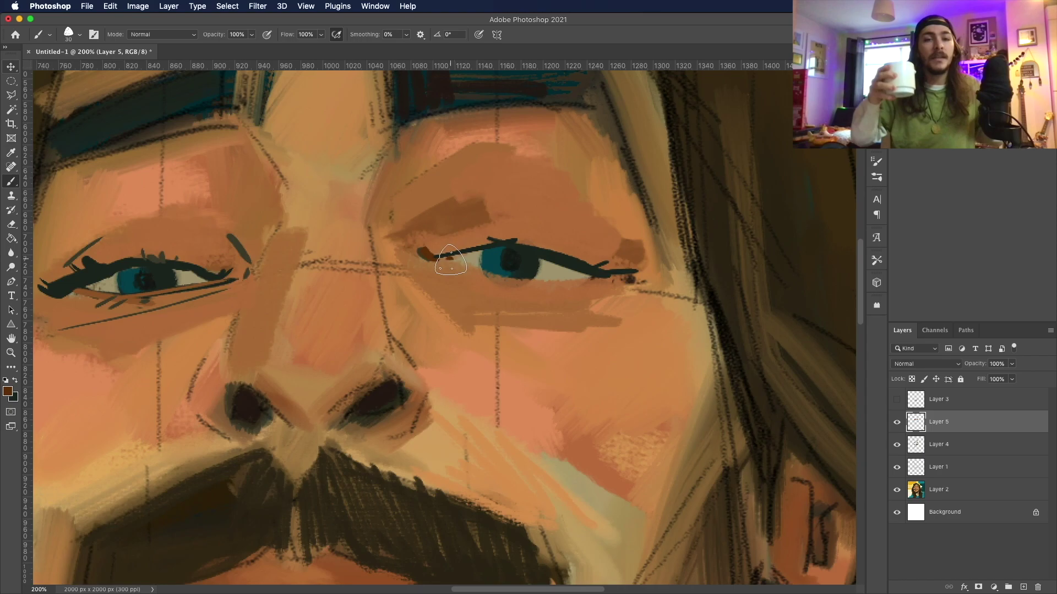
alt+click(430, 254)
drag(434, 257, 463, 259)
Step: Choose a muted olive-grey colour and shade the eye whites beside the irises in both eyes
key(i)
click(8, 390)
click(684, 212)
key(Return)
key(b)
mouse_move(110, 278)
mouse_down()
mouse_move(119, 254)
mouse_move(140, 286)
mouse_up()
mouse_move(495, 263)
mouse_down()
mouse_move(630, 256)
mouse_move(562, 277)
mouse_move(584, 269)
mouse_up()
Step: Swap back to the dark colour and draw the lower lash line and extra lashes on the image-right eye
click(16, 379)
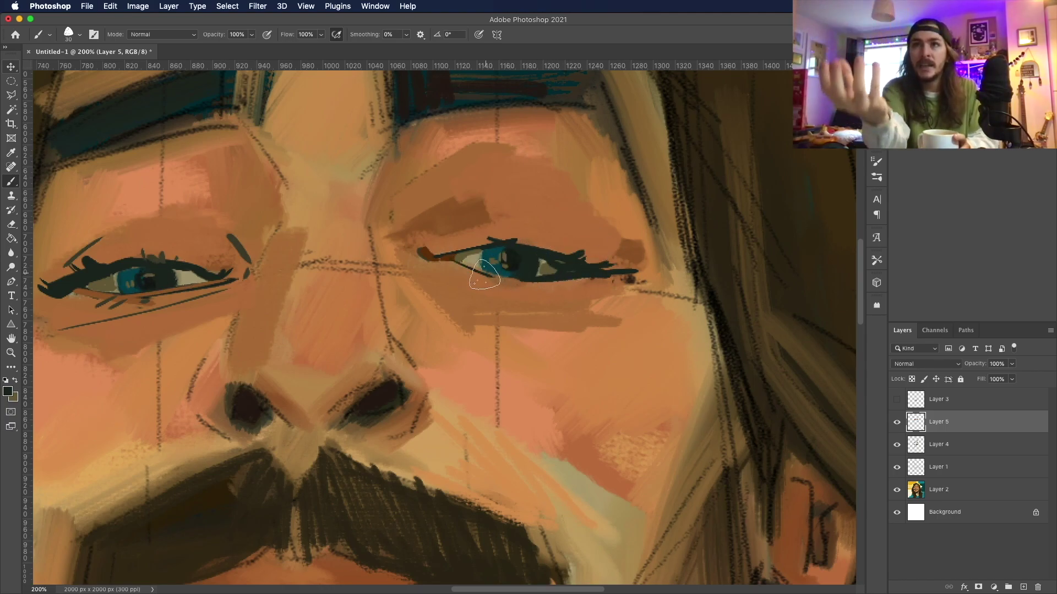
drag(528, 284, 479, 279)
mouse_move(545, 285)
mouse_down()
mouse_move(454, 276)
mouse_move(570, 297)
mouse_up()
alt+click(573, 284)
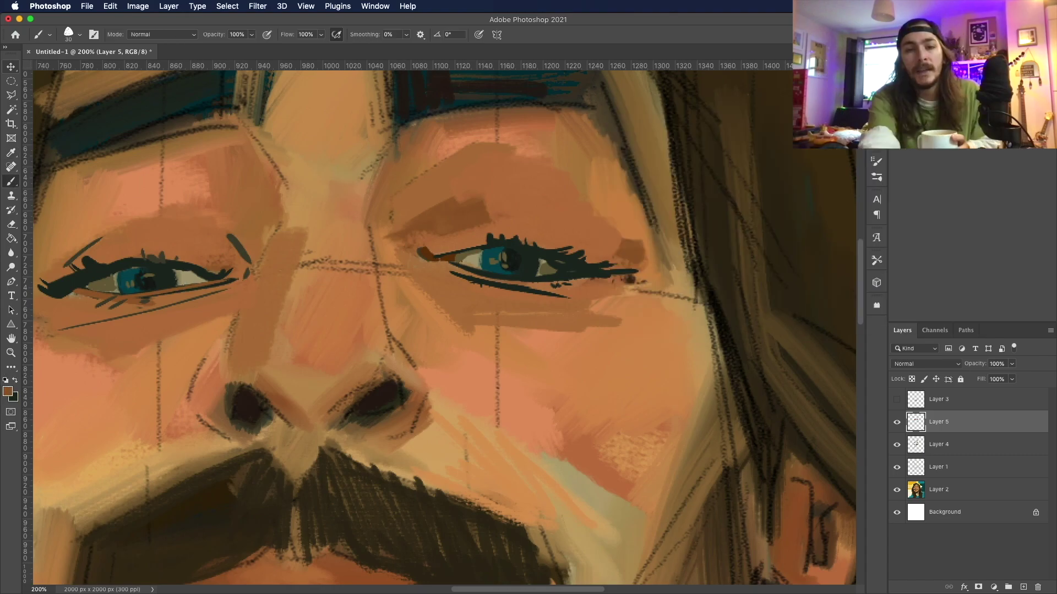
Step: Sample lip brown and skin orange from the face and retouch the contour of the lower lip
key(z)
alt+click(469, 270)
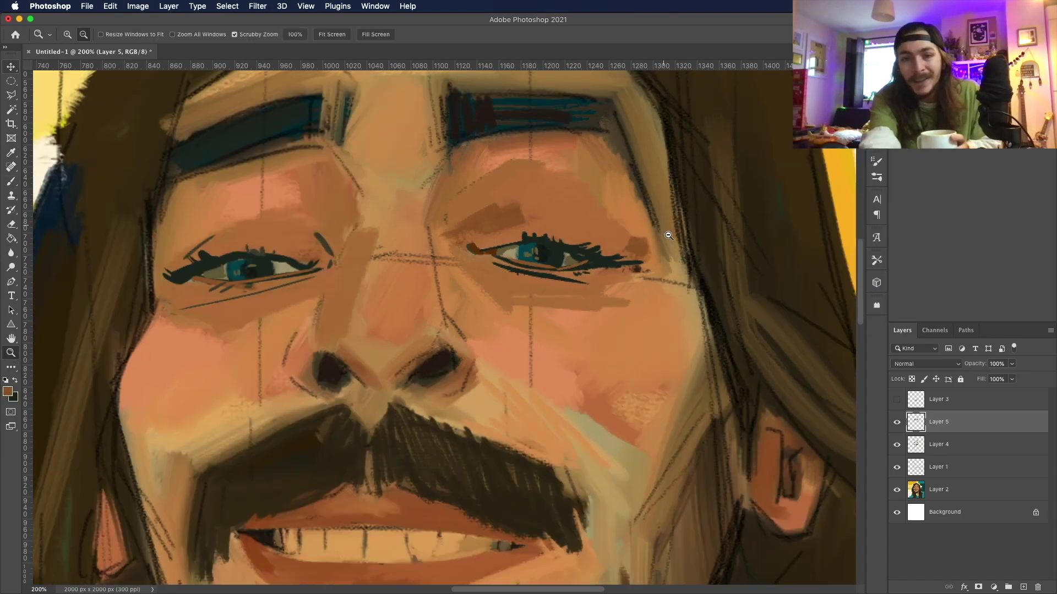
click(494, 264)
click(495, 263)
click(11, 180)
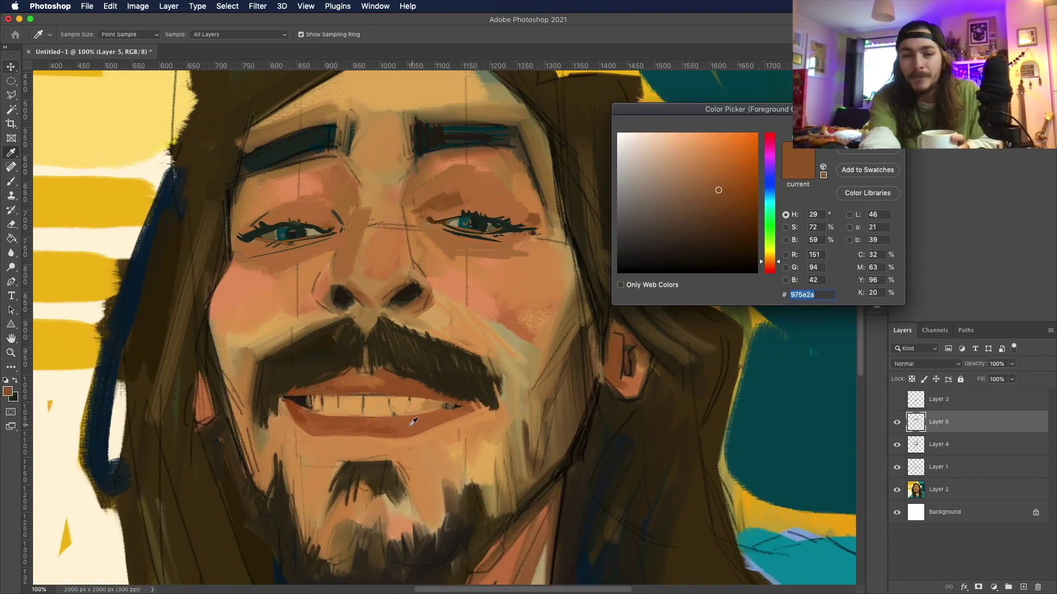
alt+click(419, 417)
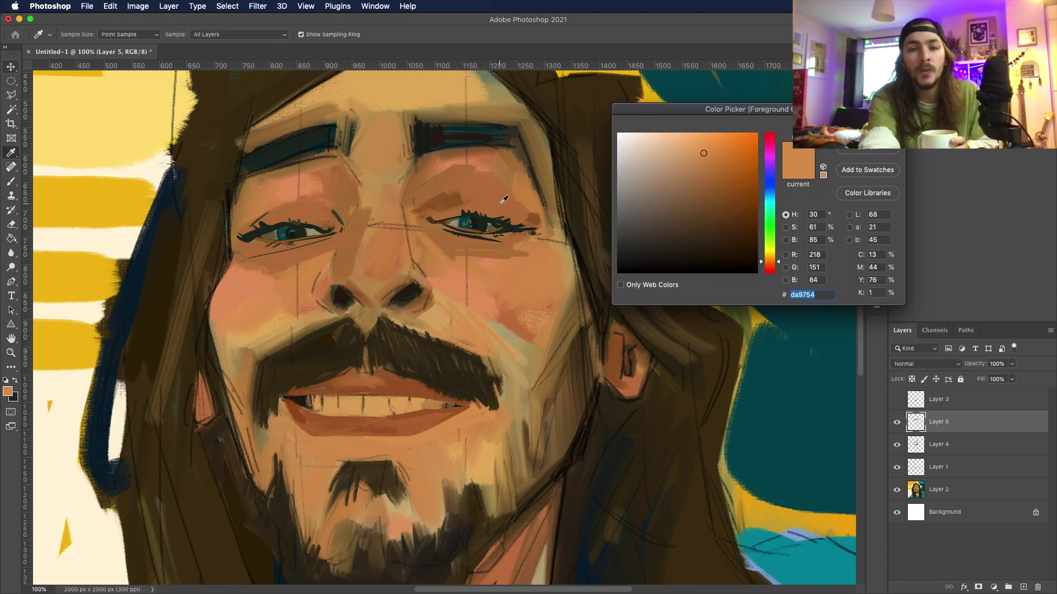
key(Return)
Step: Add a layer above Layer 5, switch to a 60 px Mixer Brush, and try blending the image-right upper eyelid on Layer 5
key(super+shift+alt+n)
click(77, 39)
scroll(127, 330, down, 2)
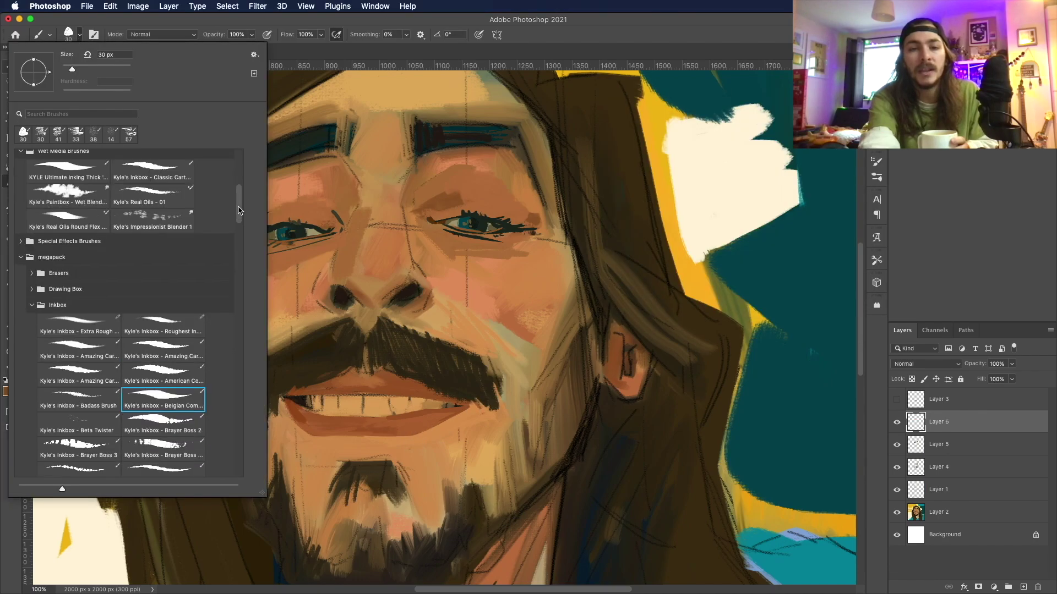
double_click(80, 435)
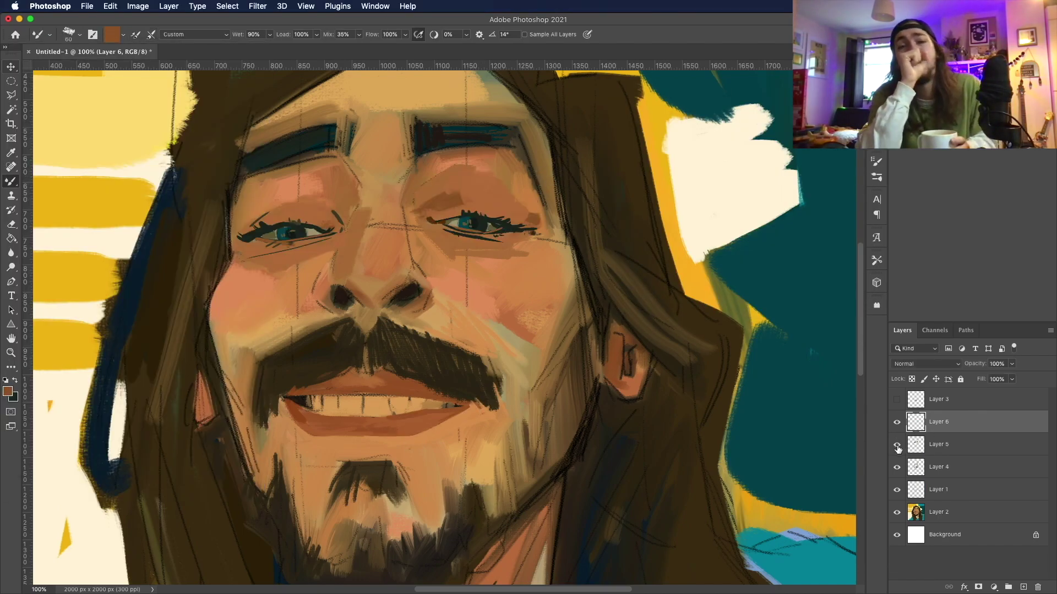
key(alt+bracketleft)
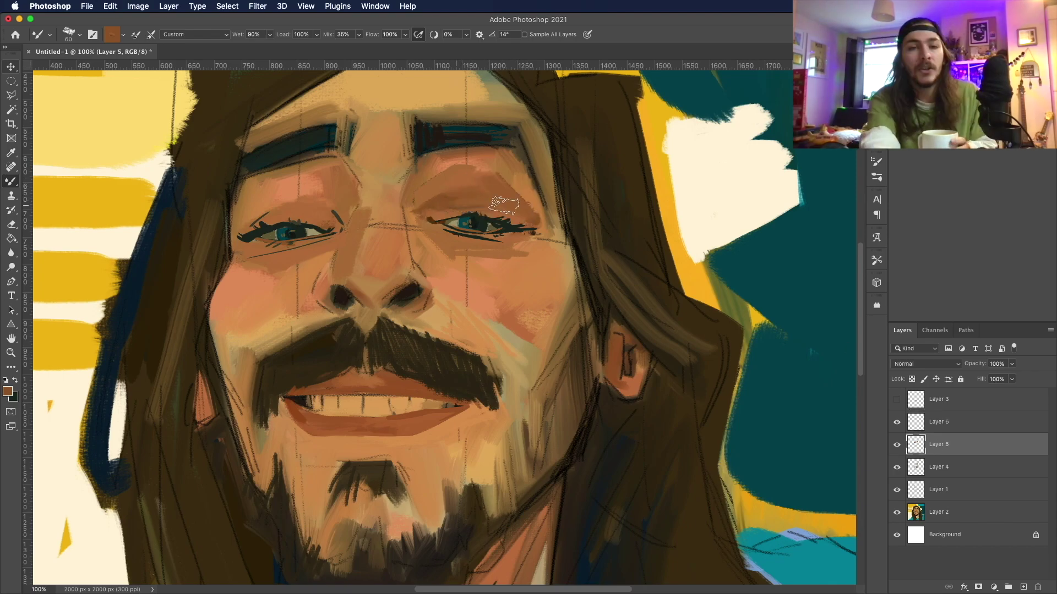
key(super+z)
Step: Try enlarging the painted eyes on Layer 5 to about 107.6% with Free Transform and shifting them slightly
key(super+minus)
key(super+minus)
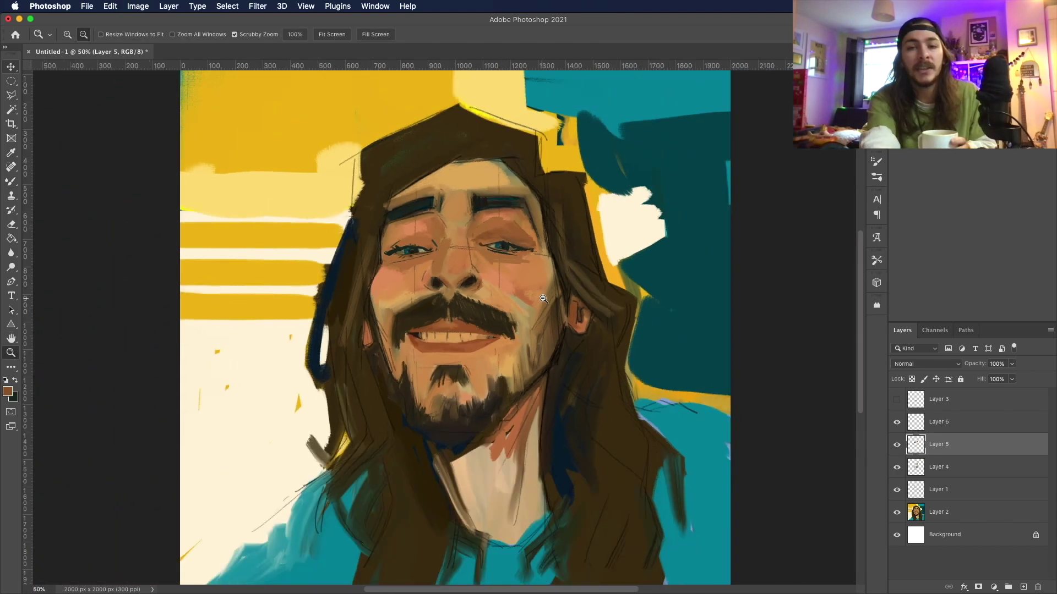
key(super+t)
drag(352, 237, 347, 231)
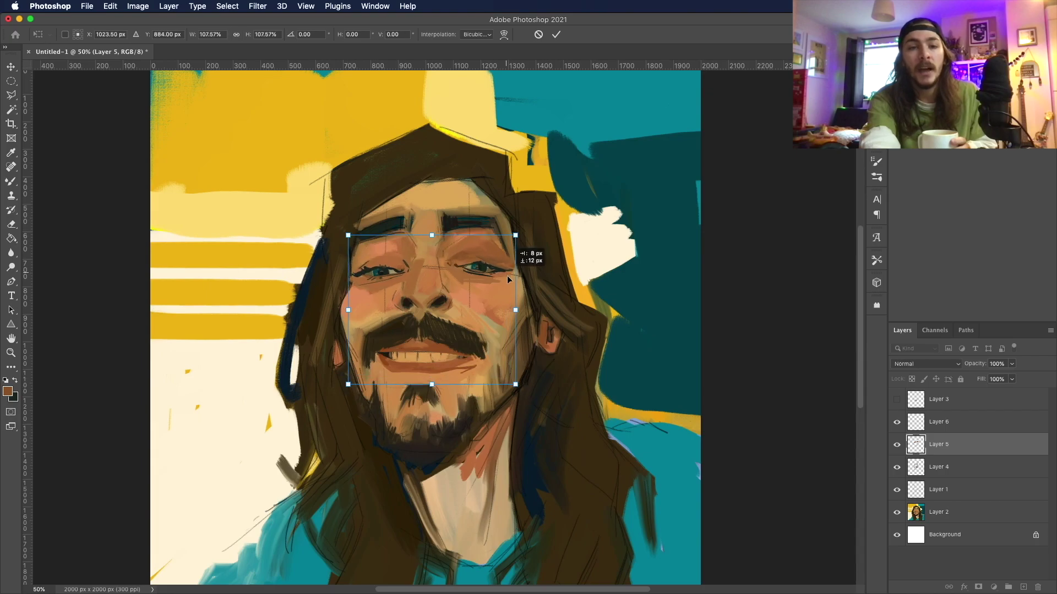
key(Return)
key(z)
Step: Compare the portrait with and without the repainted eyes by switching the visibility of Layer 5 off and on
click(898, 446)
click(898, 446)
click(898, 446)
click(898, 446)
click(898, 445)
click(898, 445)
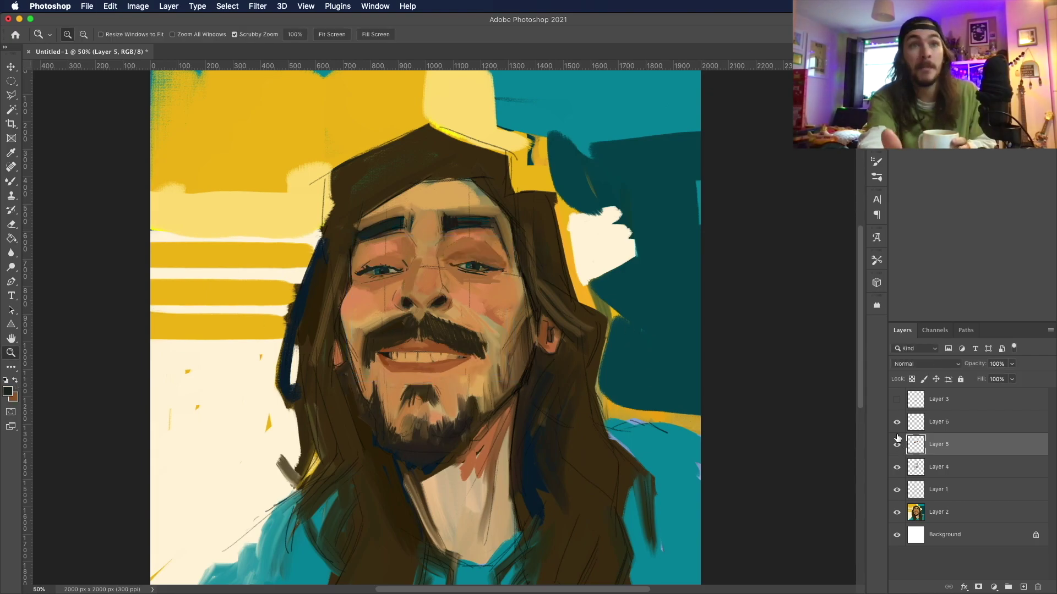
Step: Sample skin colour near the image-left eye and smear it over that eye with the Mixer Brush
click(215, 179)
key(b)
alt+click(421, 287)
mouse_move(421, 286)
mouse_down()
mouse_move(450, 301)
mouse_move(432, 308)
mouse_move(553, 295)
mouse_move(540, 288)
mouse_move(607, 292)
mouse_move(453, 298)
mouse_up()
Step: Sample cream from the background stripes and mix pale eye whites over both eyes with the Mixer Brush
key(x)
click(7, 392)
click(201, 352)
key(Return)
drag(410, 300, 462, 299)
drag(531, 295, 586, 298)
drag(416, 299, 620, 301)
drag(526, 297, 586, 306)
Step: Switch to a near-black colour and smear soft dark irises into the pale strokes of both eyes
key(shift+c)
key(Return)
drag(419, 298, 469, 297)
drag(548, 295, 591, 302)
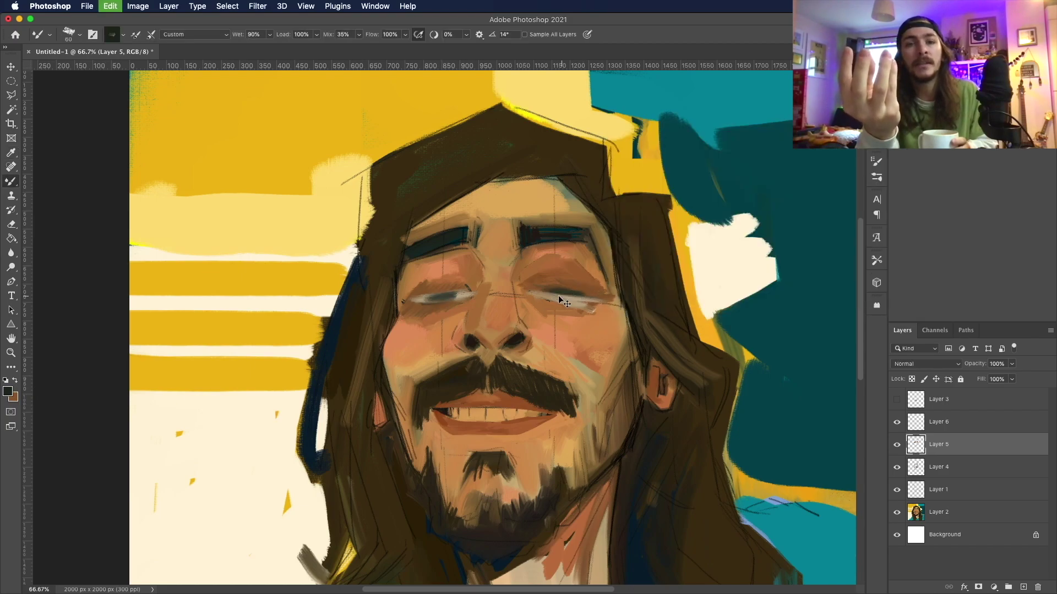
alt+click(435, 284)
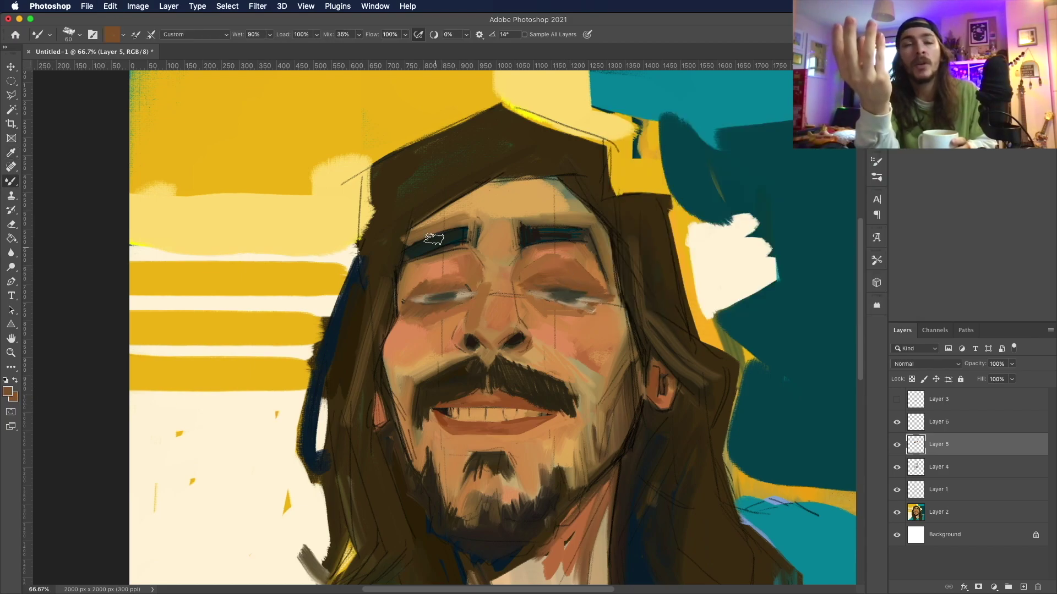
Step: Switch to a fine Pencil in near-black and draw thin lines around the iris of the image-left eye
alt+click(804, 214)
click(79, 35)
click(163, 306)
click(430, 299)
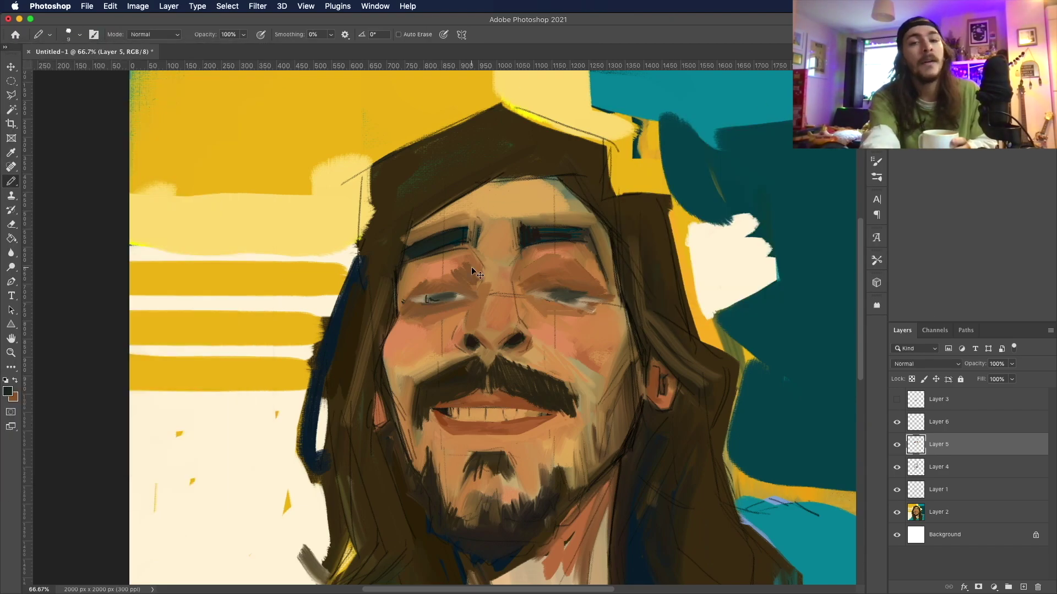
Step: Choose a 10 px brush at 56% flow and outline the image-left eye's lash line from corner to corner
click(80, 34)
click(161, 306)
click(407, 304)
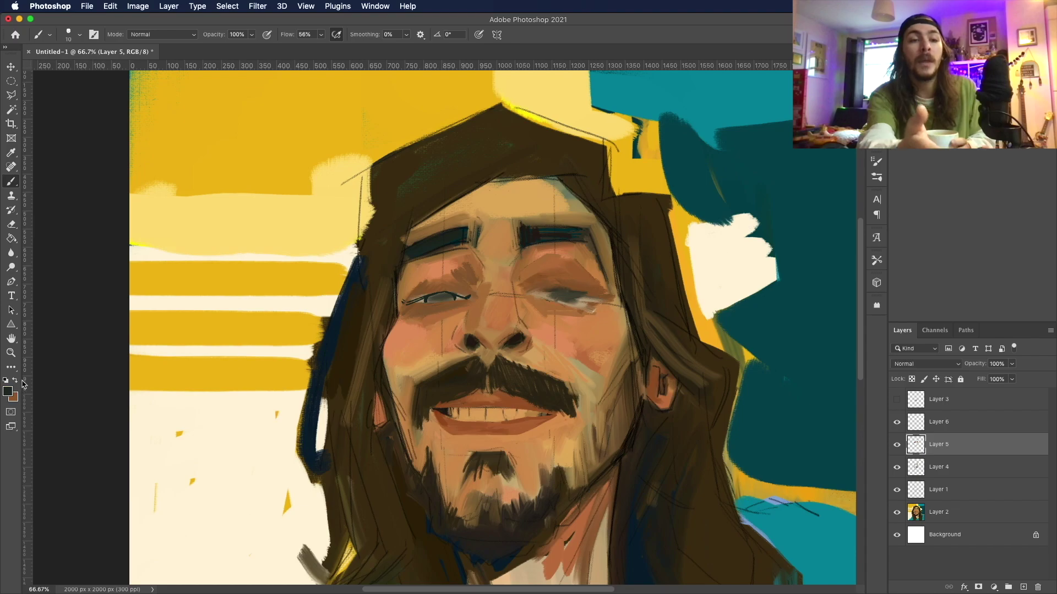
Step: Darken the iris and upper lash line of the image-left eye with near-black strokes, adjusting the dark foreground colour in the Color Picker
drag(405, 301, 452, 288)
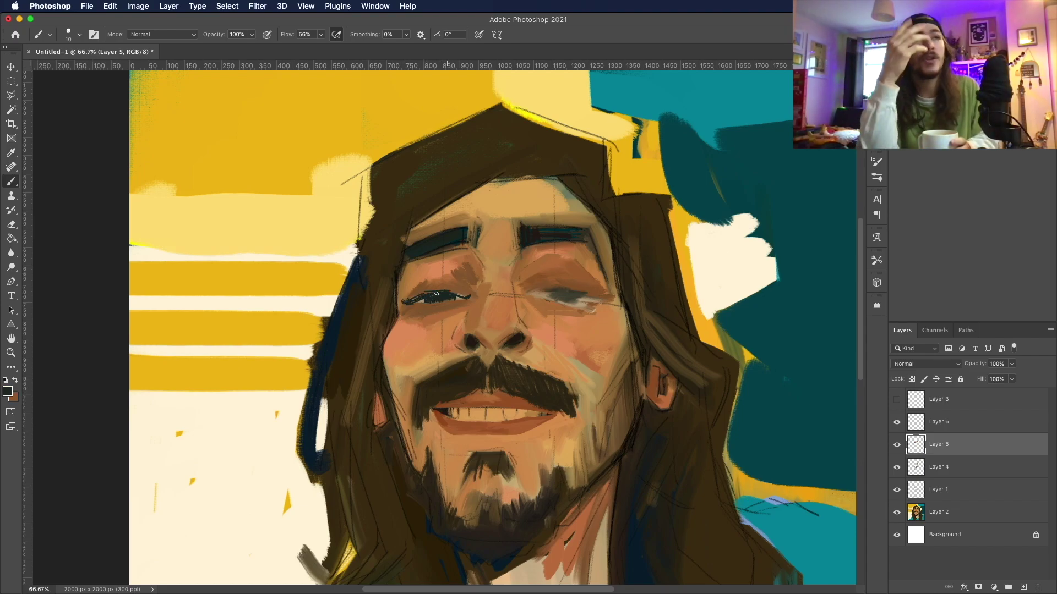
click(8, 392)
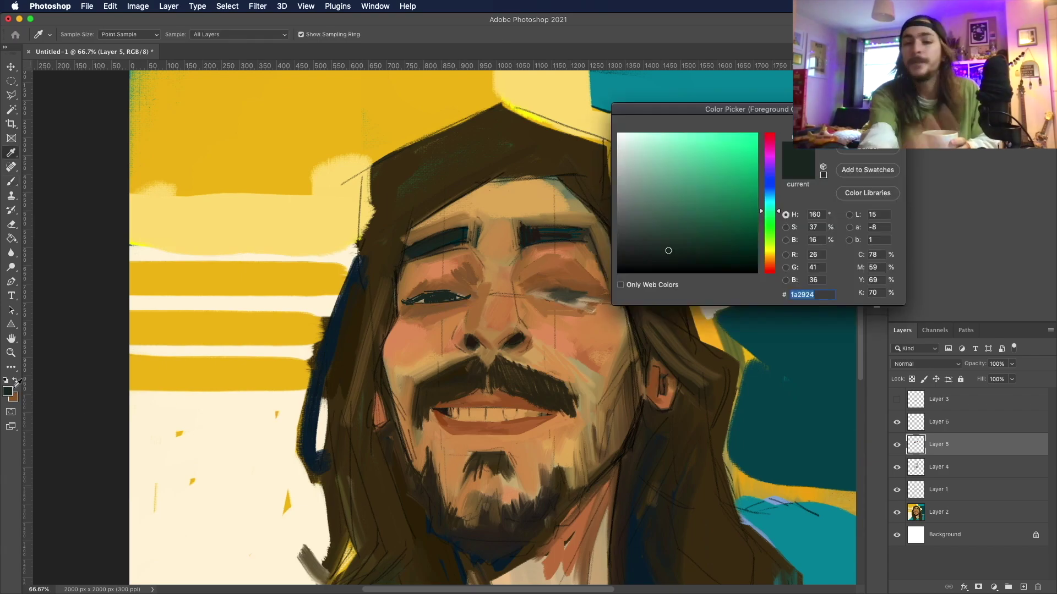
click(868, 125)
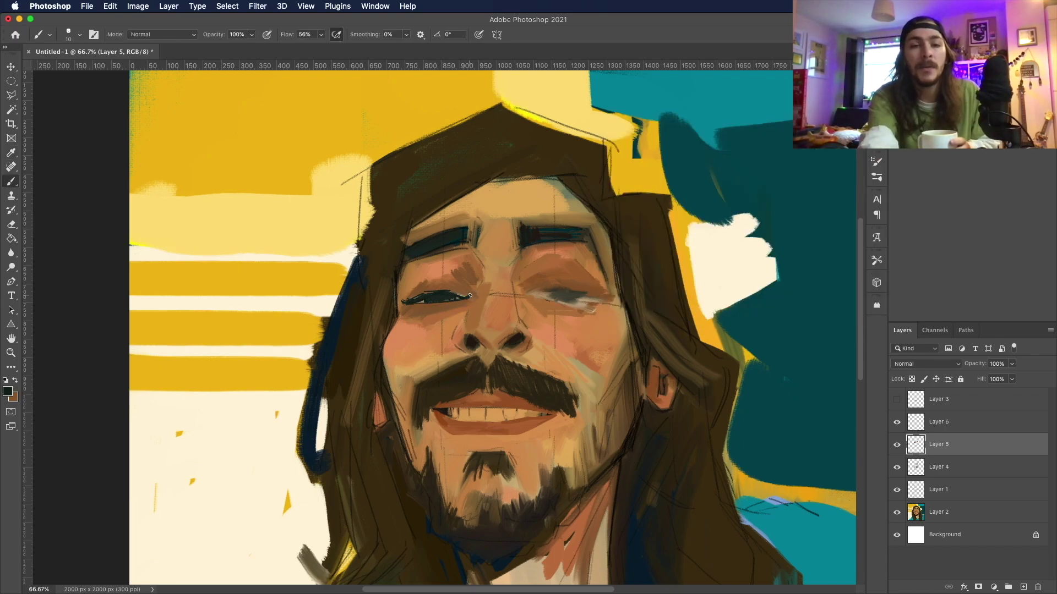
Step: Replace the brown swatch with grey-beige #8c8269 and refine the image-left eye with short dark lashes at its outer corner
click(7, 391)
click(653, 259)
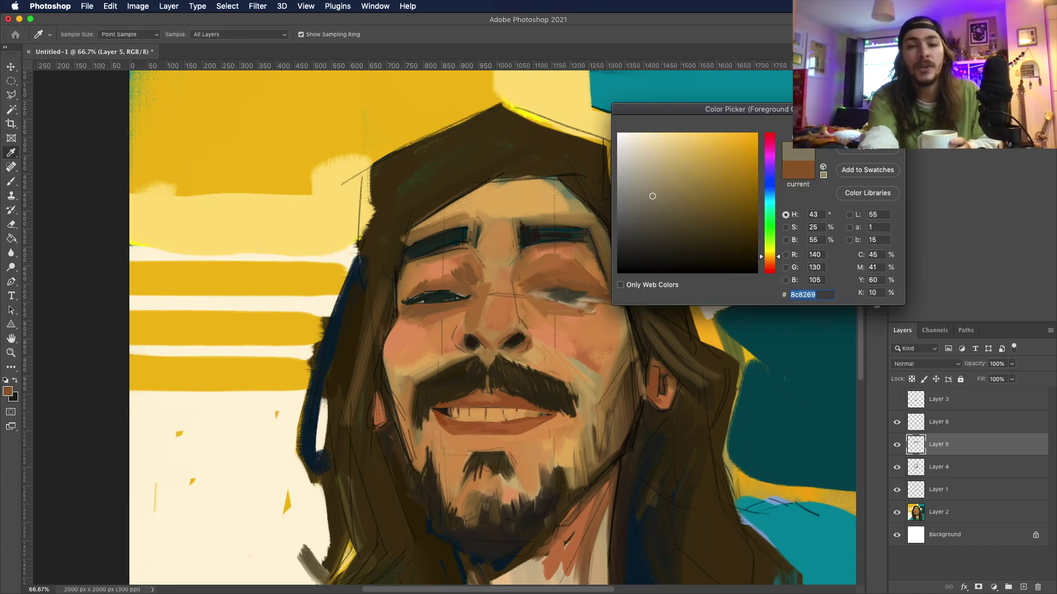
click(869, 125)
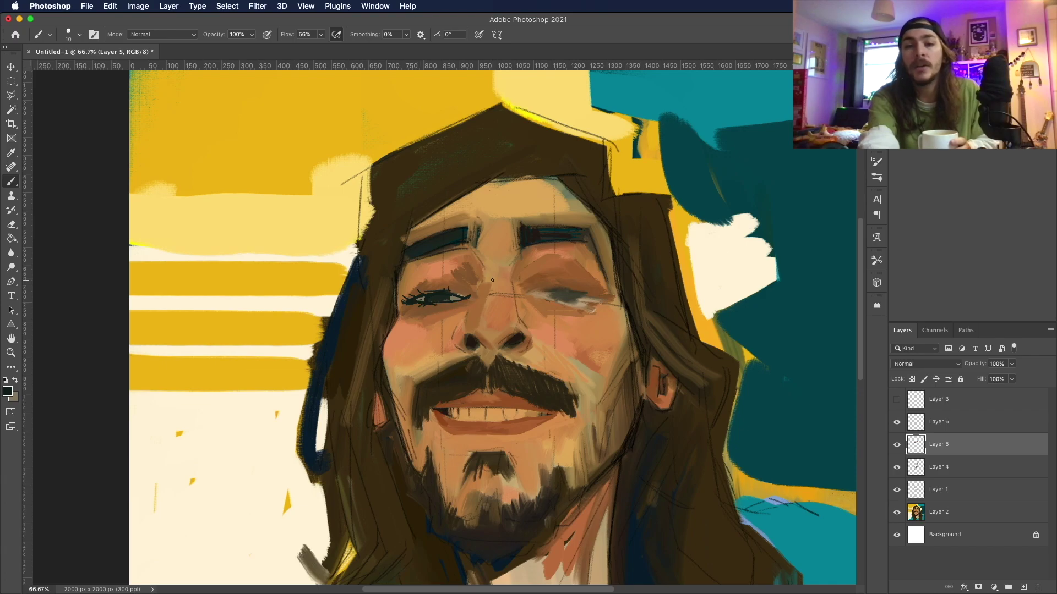
Step: Draw the image-right eye's upper lash line from the inner corner and darken its iris in near-black
drag(526, 296, 550, 293)
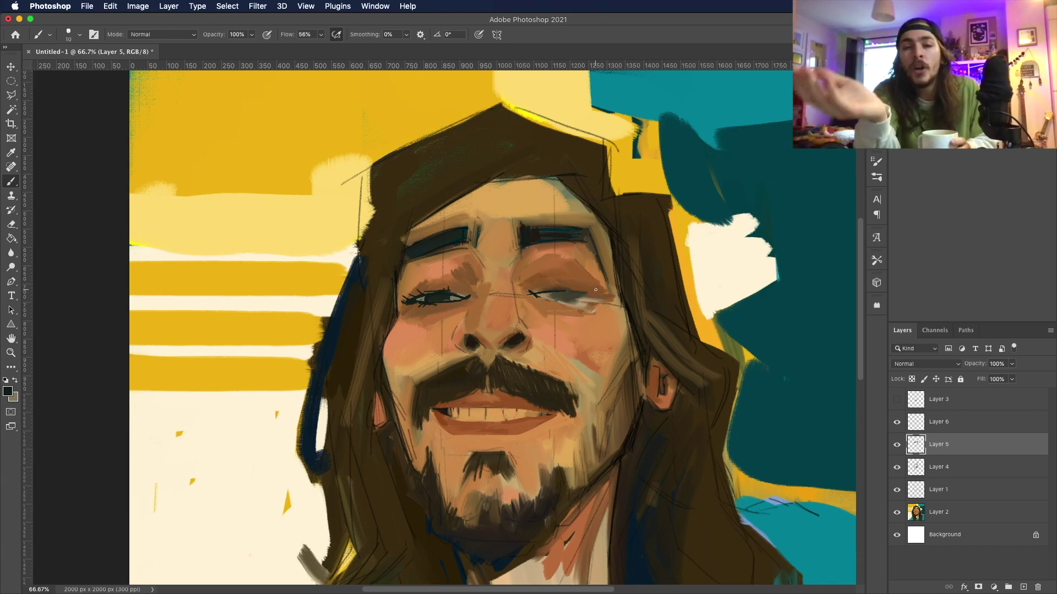
key(x)
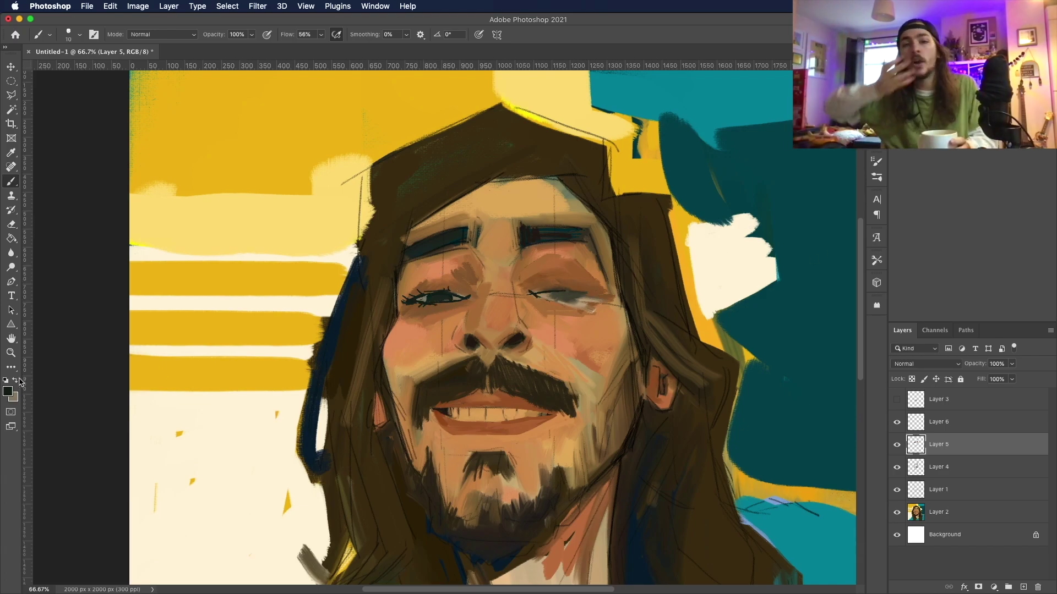
click(550, 296)
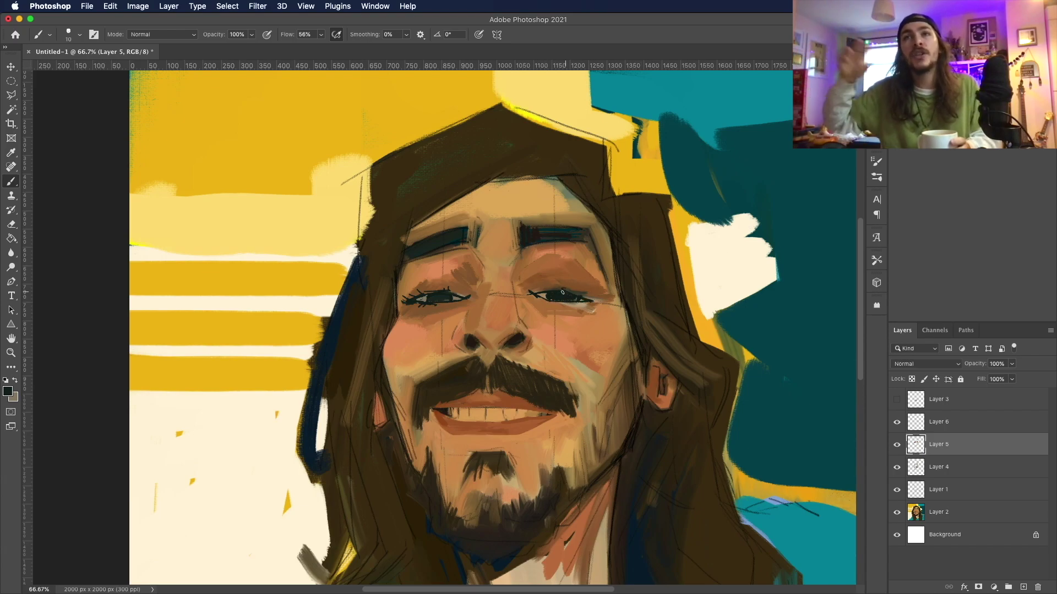
Step: Paint teal into the irises of both eyes on Layer 5, alternating with near-black and brown
key(x)
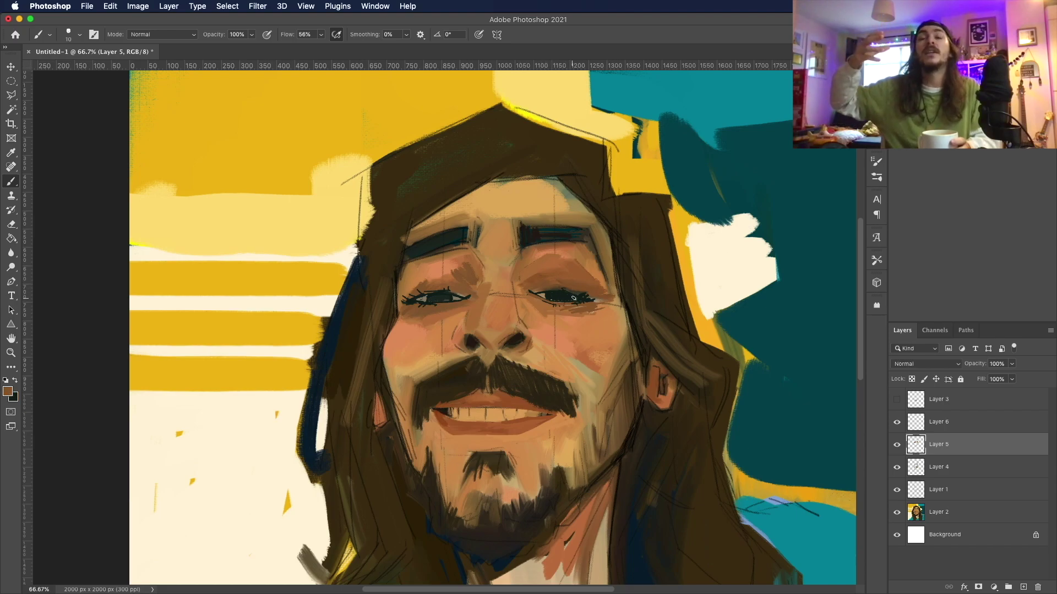
key(x)
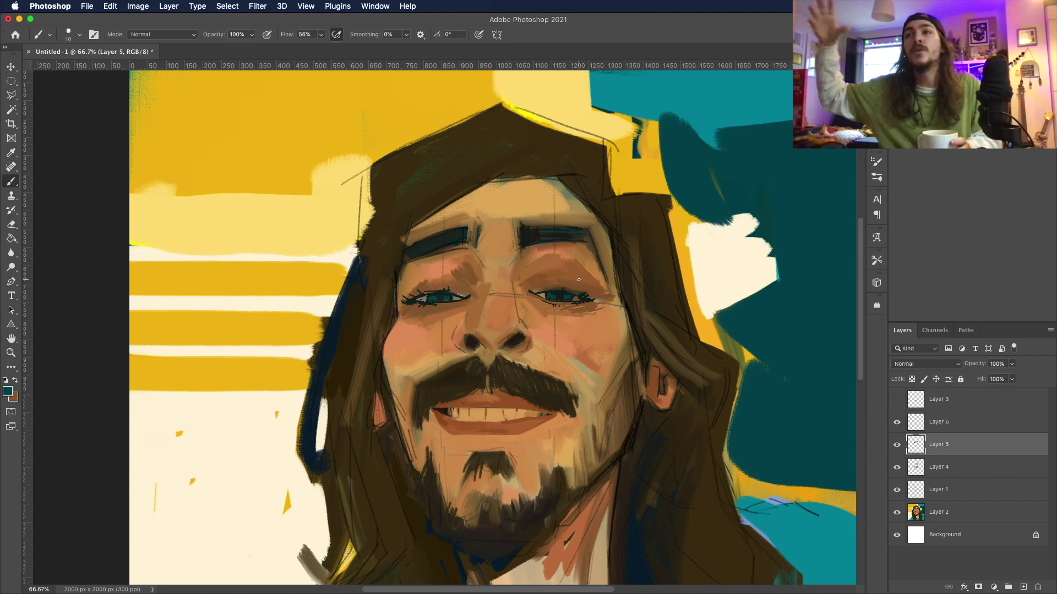
key(x)
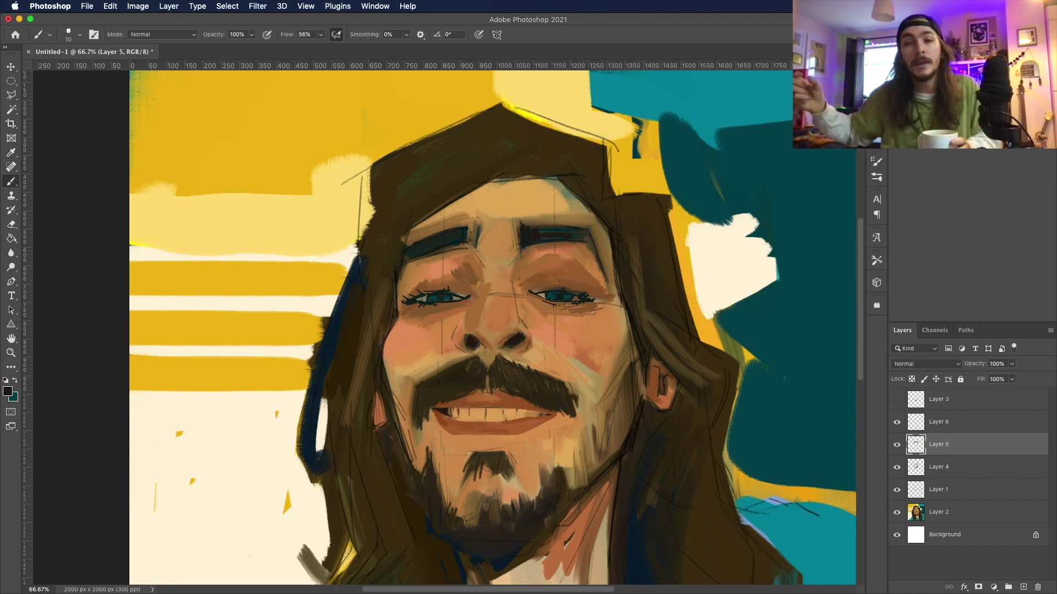
Step: Refine the eyelids and lash lines of both eyes with browns #946033 and #8f5b2c, alternating with near-black
alt+click(547, 288)
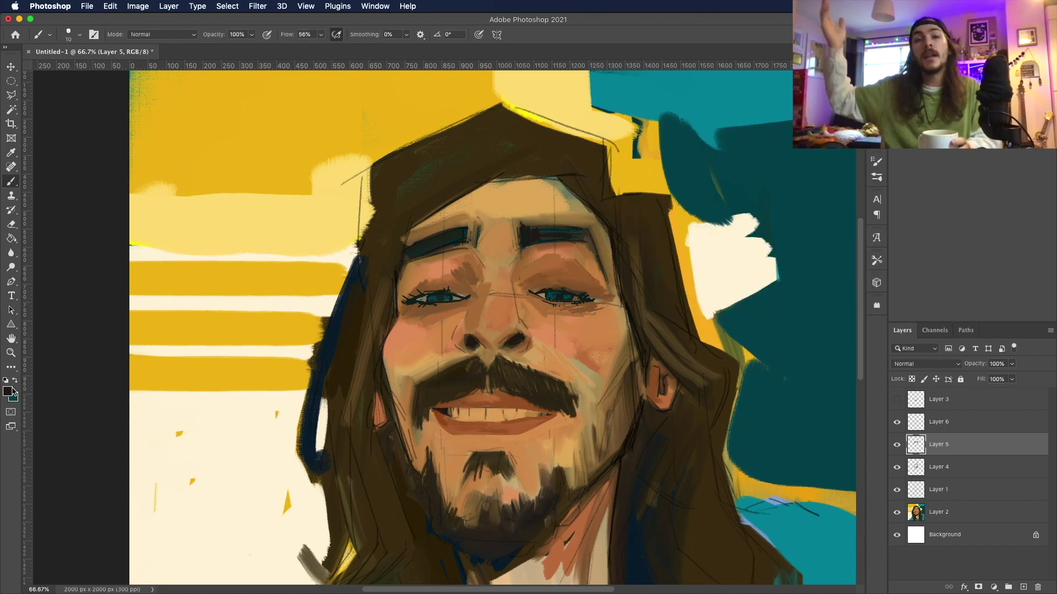
key(Return)
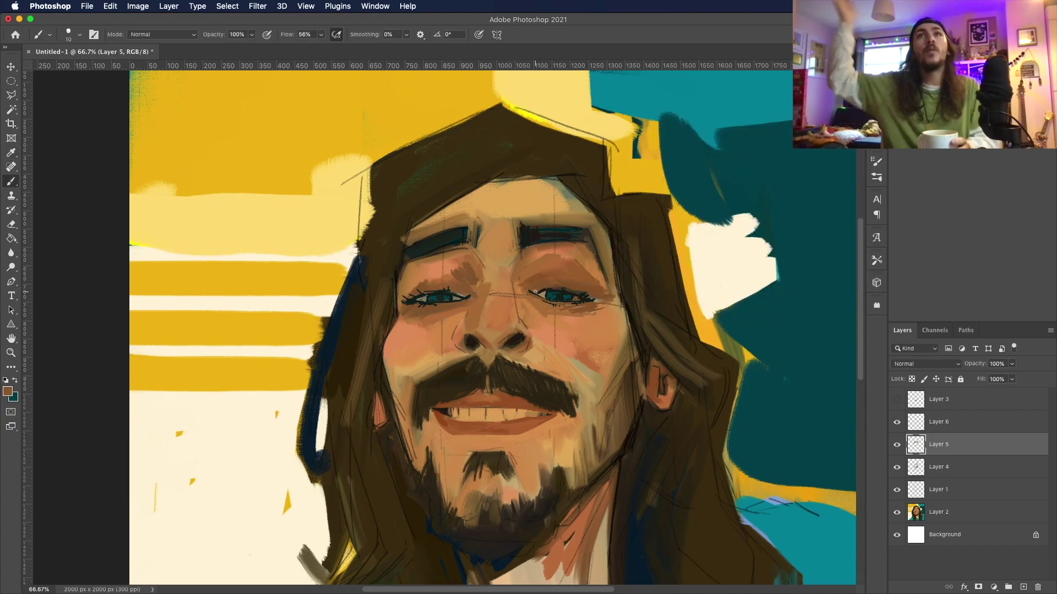
key(x)
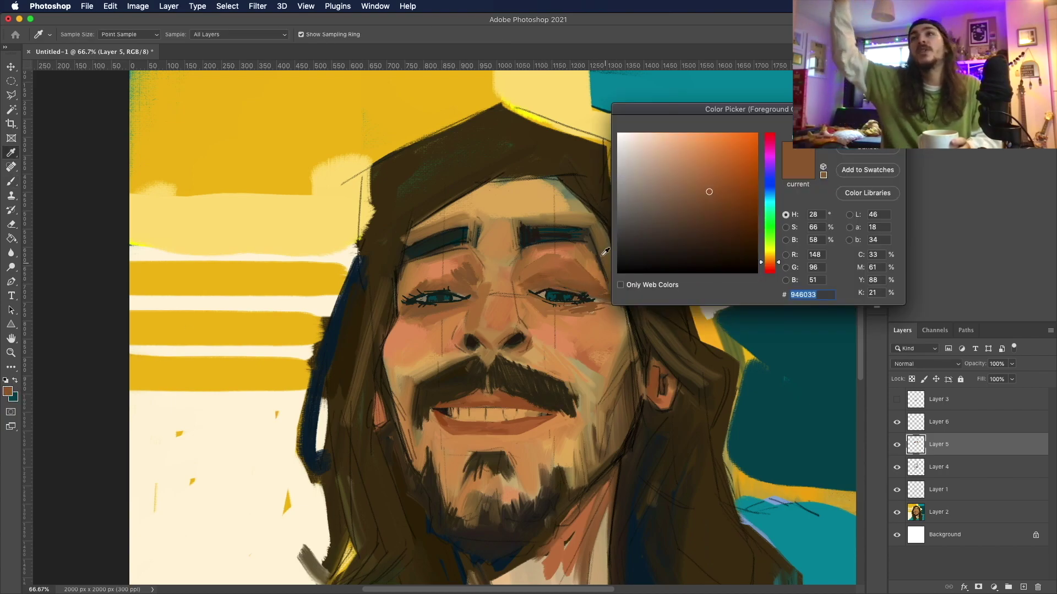
key(Return)
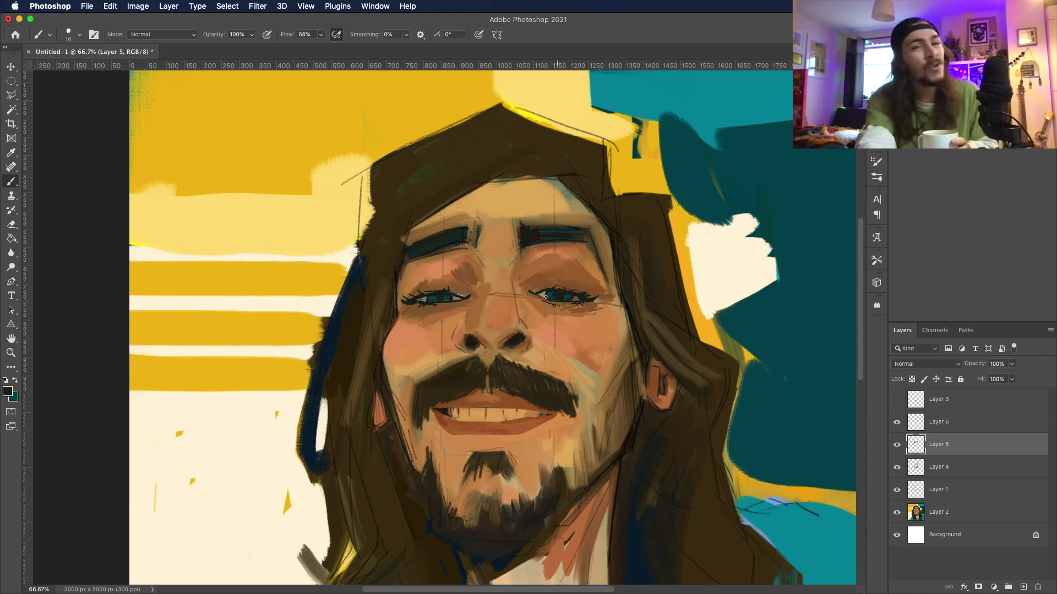
alt+click(602, 288)
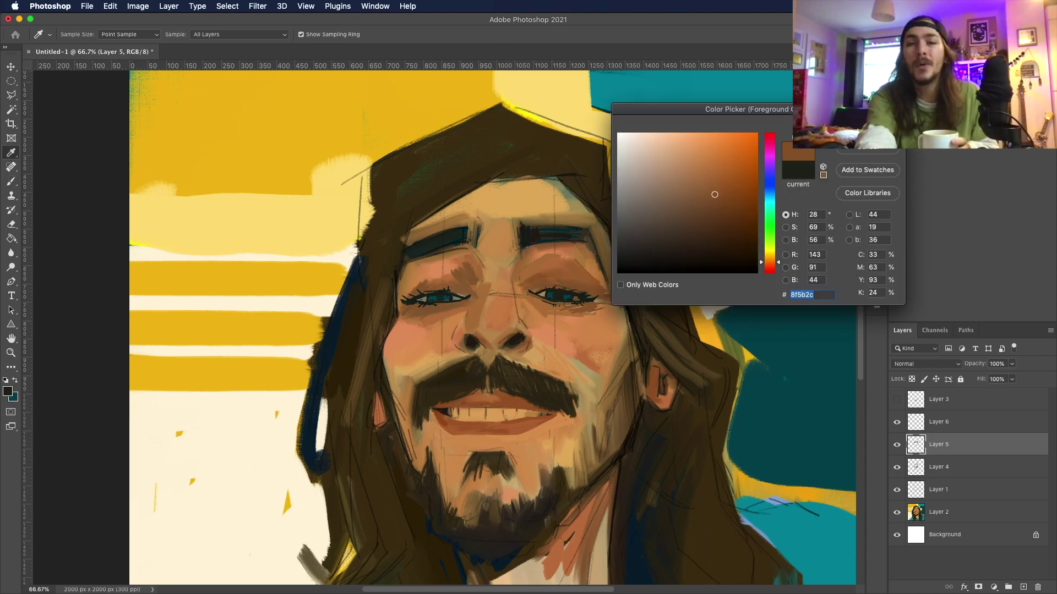
key(x)
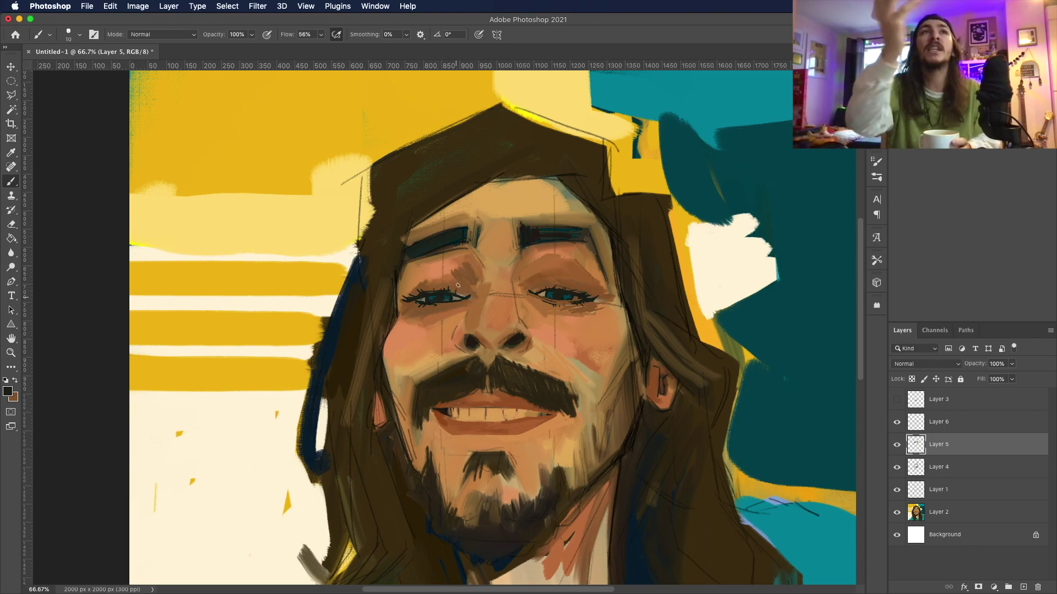
key(x)
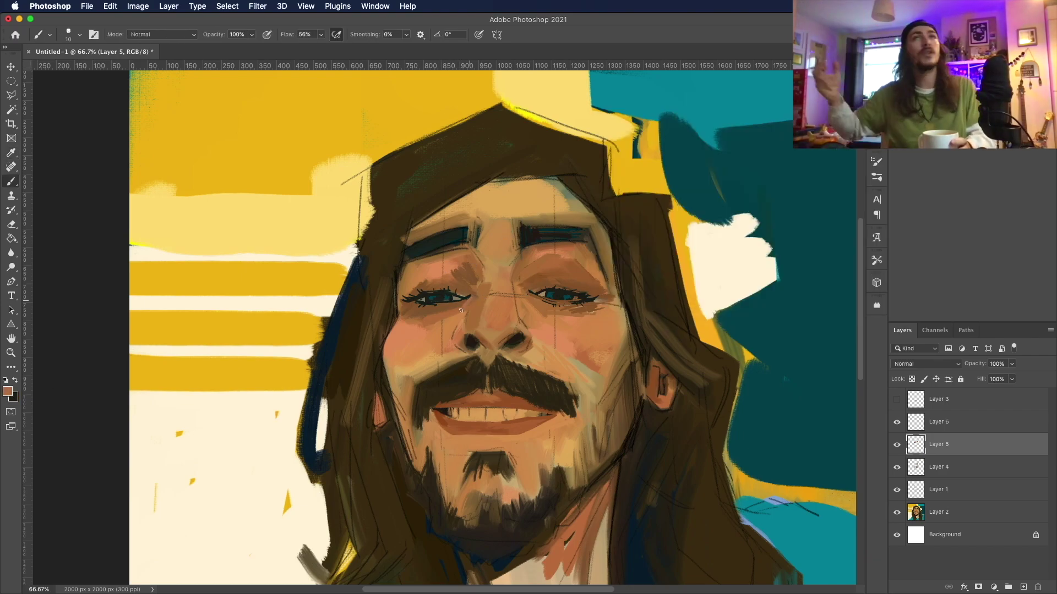
Step: Add a new empty layer directly above Layer 3, at the top of the layer stack
key(z)
alt+click(639, 341)
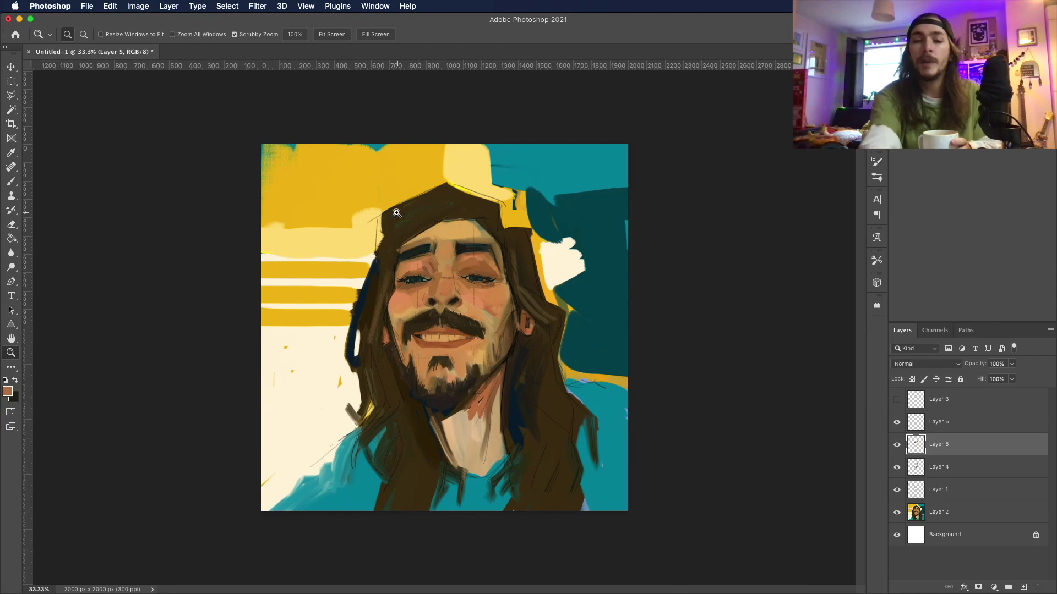
click(396, 212)
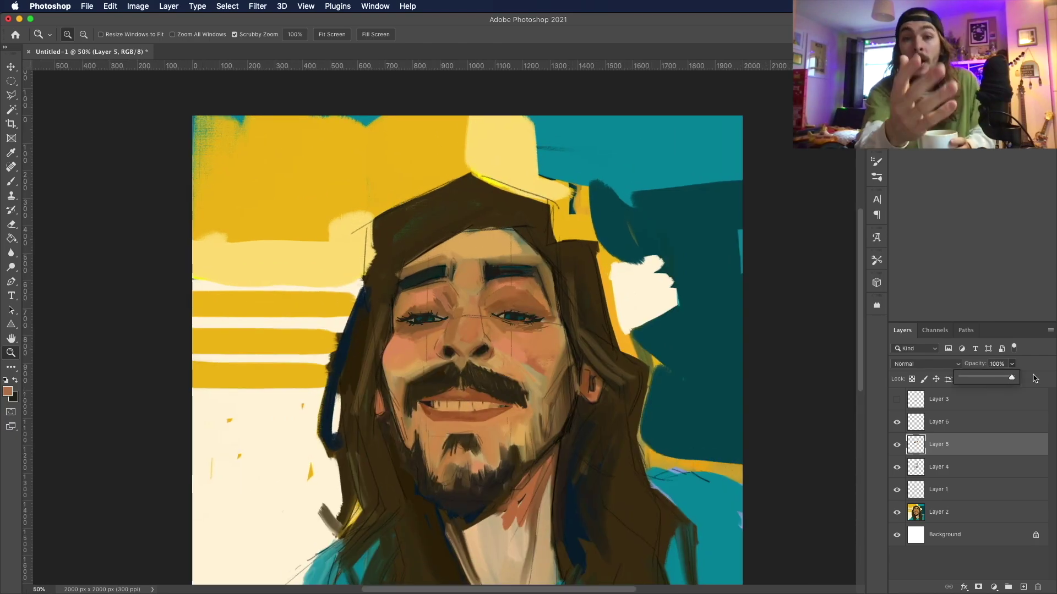
click(937, 407)
click(1023, 587)
alt+click(352, 275)
click(352, 296)
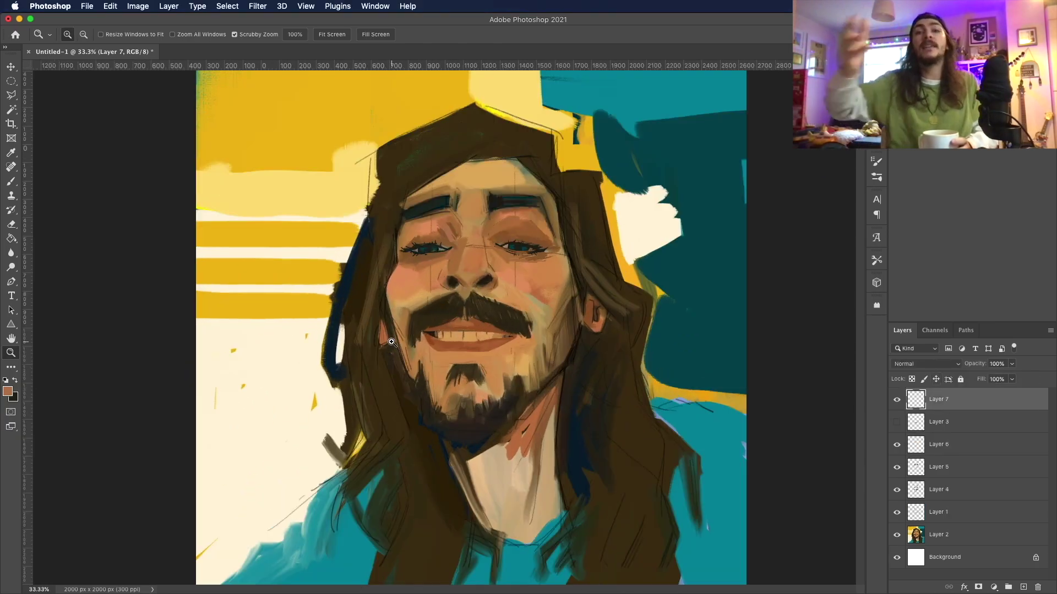
Step: Save the painting as a Photoshop file named DiscoPortrait.psd, choosing the destination folder
key(super+s)
text(DiscoPortrait.psd)
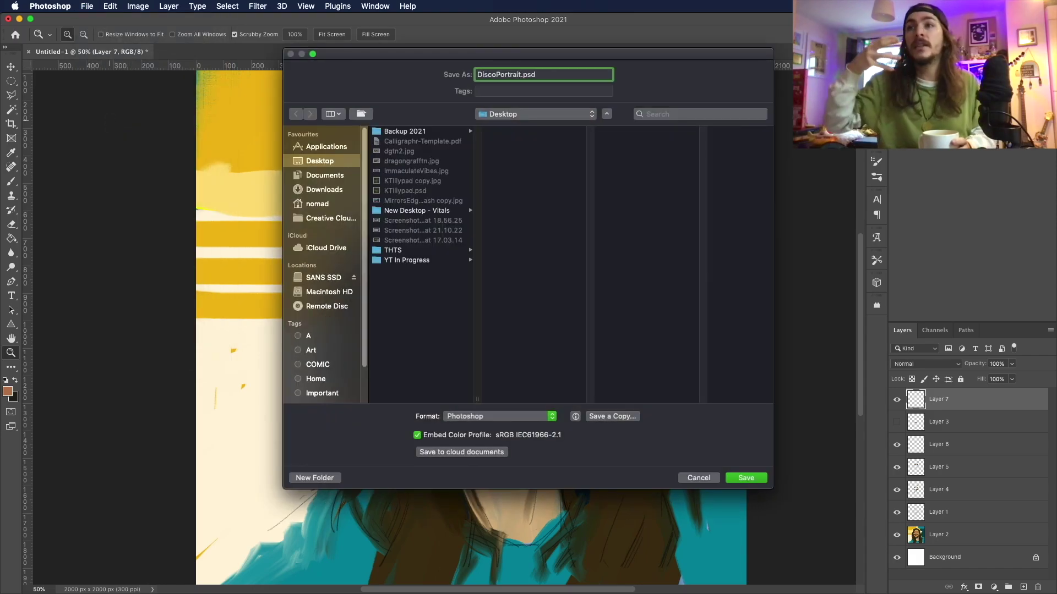
click(536, 114)
click(528, 186)
key(Return)
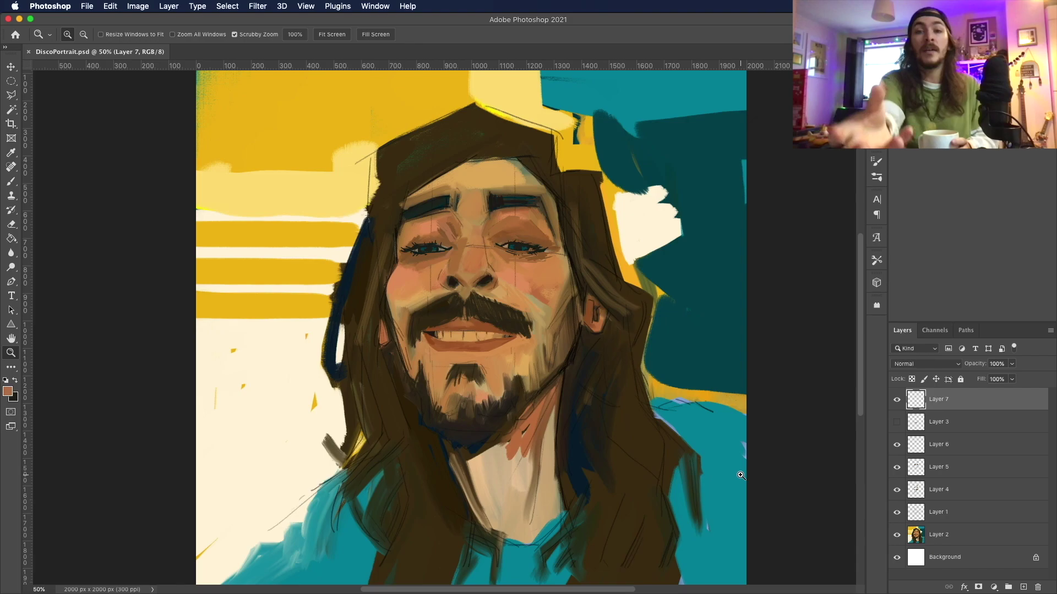
Step: Make near-black the foreground colour and activate the Brush tool for painting on the new top layer
click(692, 281)
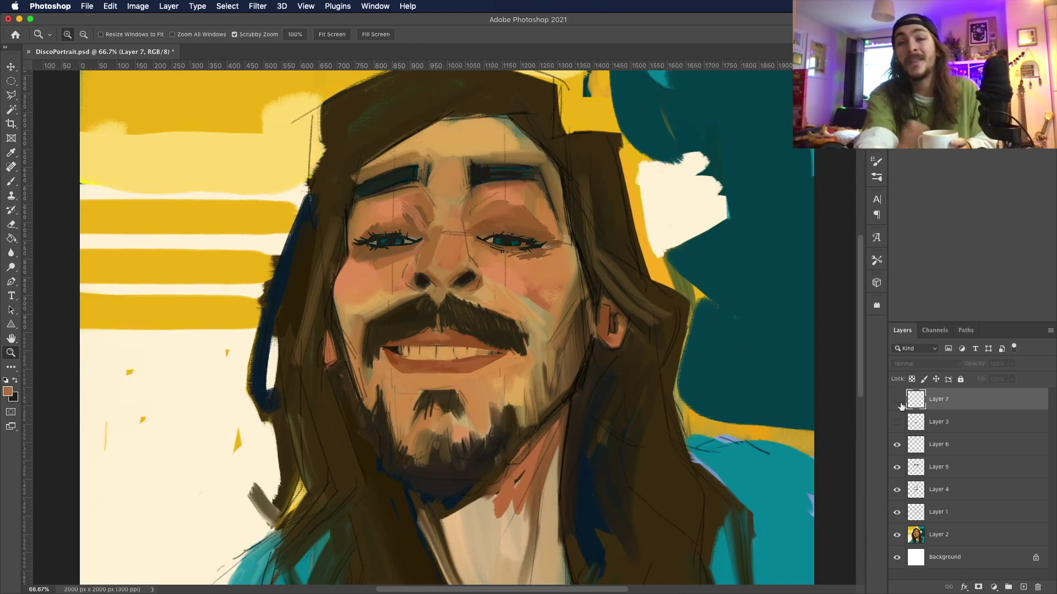
key(i)
key(Return)
key(b)
click(69, 34)
key(Escape)
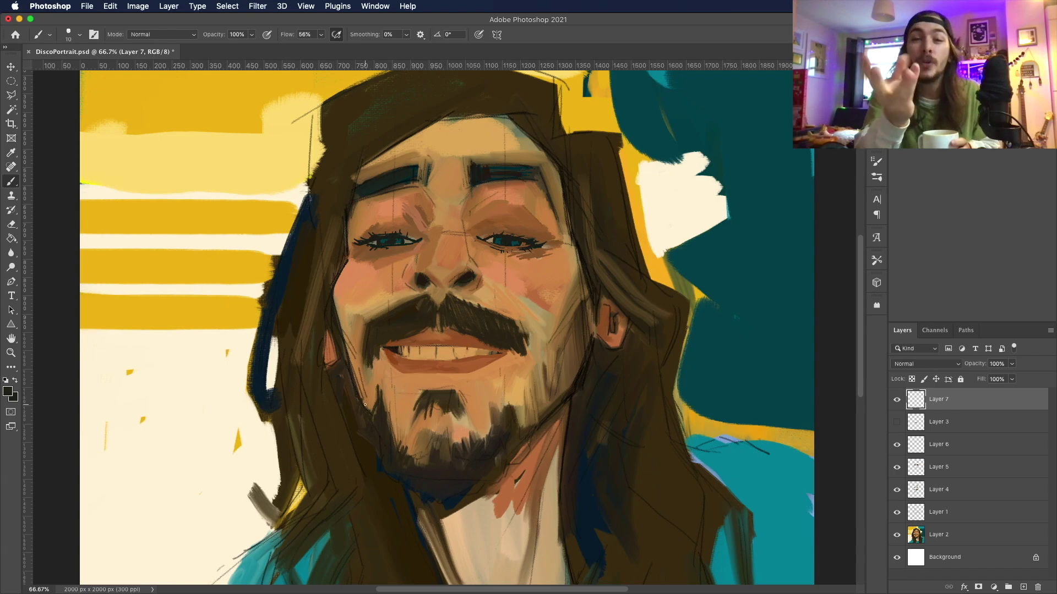
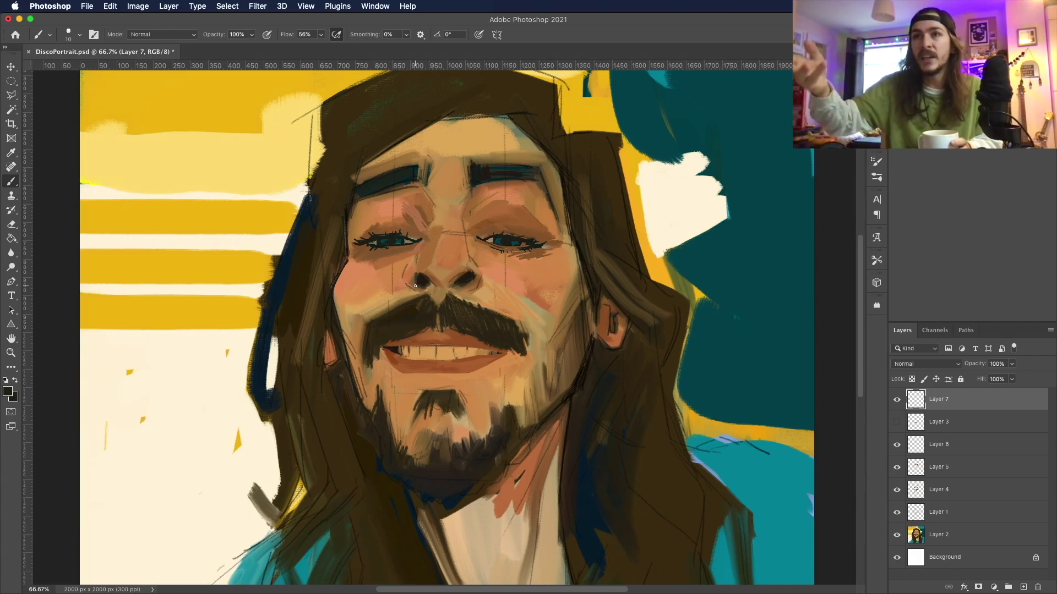
Step: Choose the KYLE Ultimate Oil Thicker brush from the megapack's Classic group and pick a brown foreground colour
drag(863, 304, 857, 283)
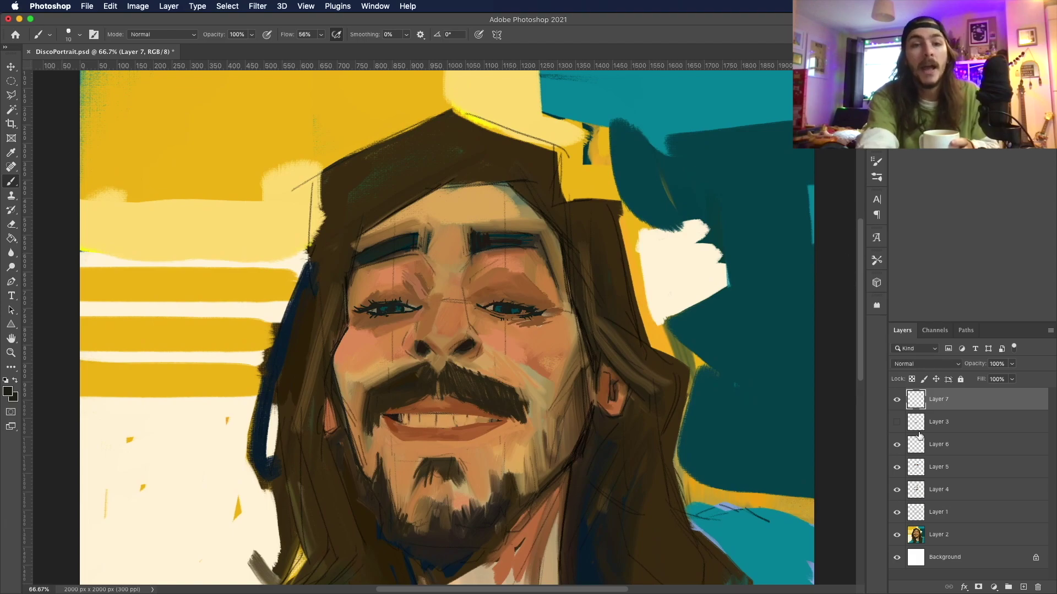
click(79, 34)
scroll(234, 254, down, 3)
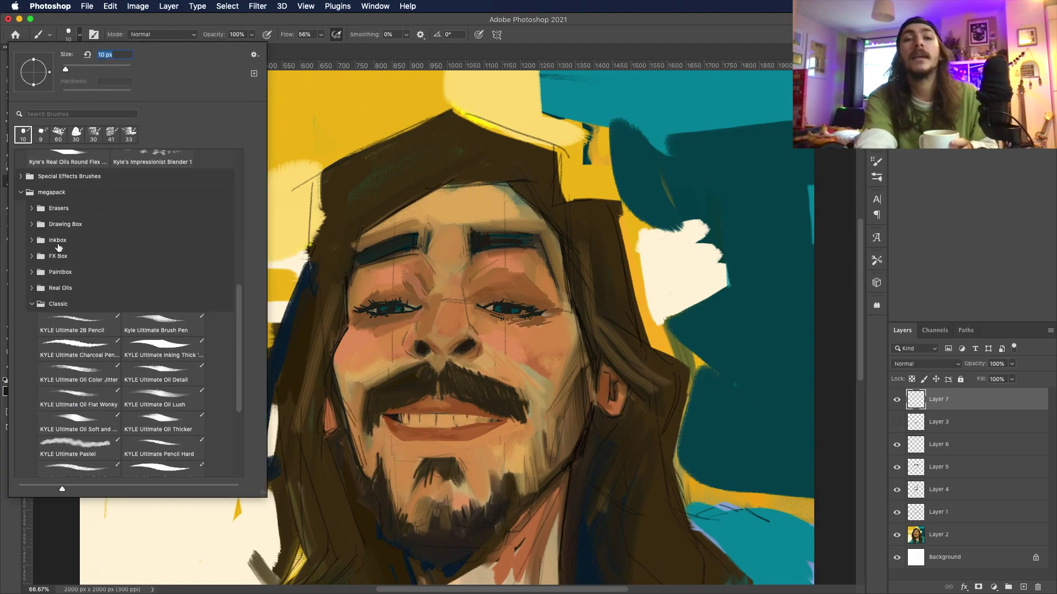
click(183, 435)
key(Return)
click(766, 231)
key(Return)
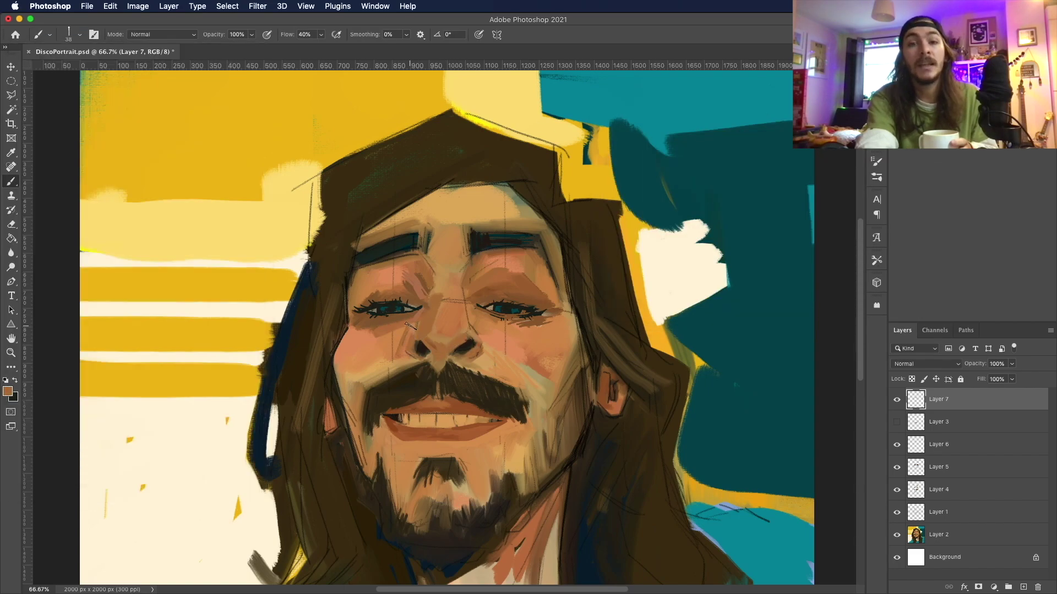
Step: Paint tan sampled from the cheek on the viewer's-right eyelid and brown #a36733 on the other eyelid
alt+click(501, 332)
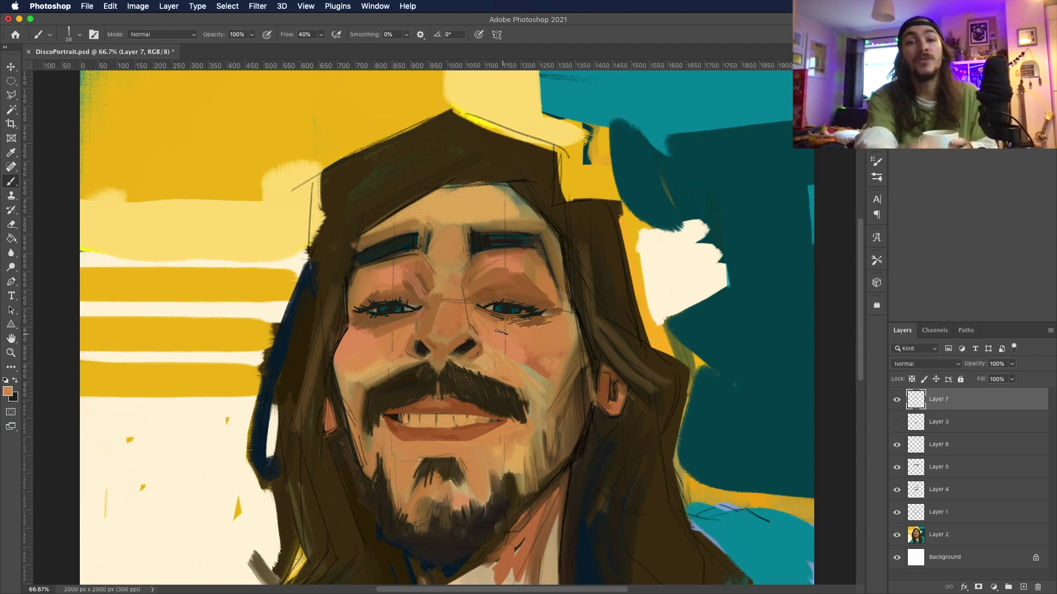
drag(516, 260, 519, 277)
click(8, 392)
key(Return)
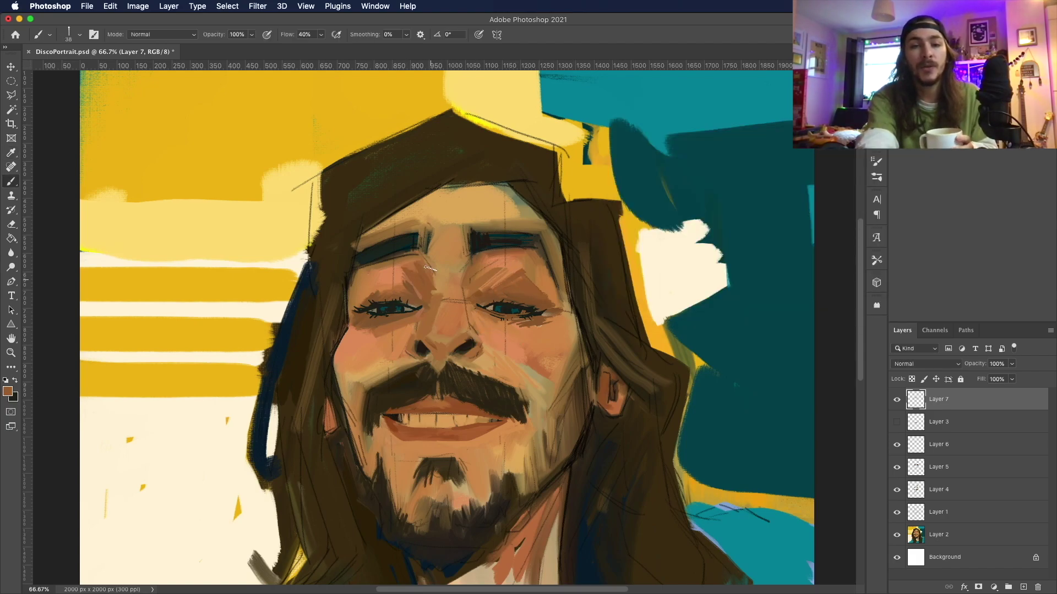
drag(400, 273, 403, 289)
Step: Set the foreground to light orange-tan #da9354 and paint lighter strokes over the viewer's-left eyelid
click(7, 391)
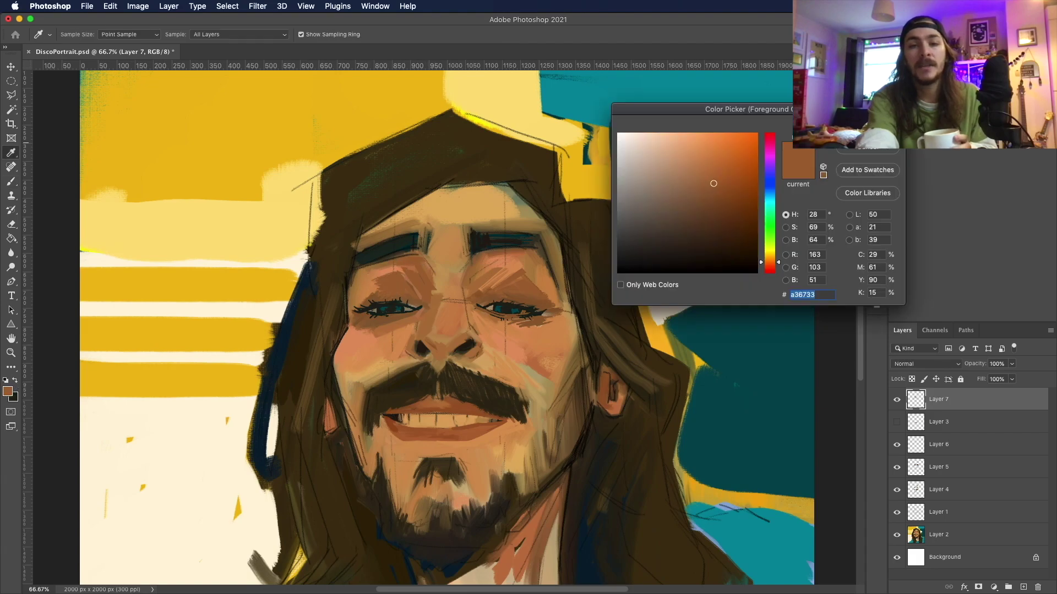
click(702, 151)
key(Return)
click(49, 35)
key(Return)
drag(388, 277, 387, 299)
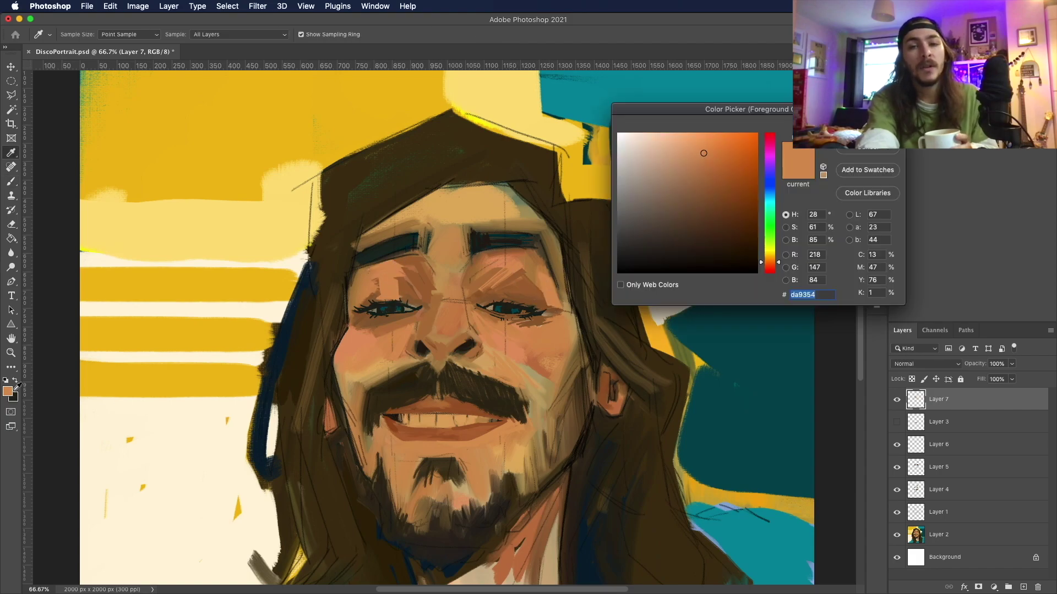
Step: Pick a reddish-brown skin tone and block in flat strokes on the chin and both ears with an 87 px brush
key(Return)
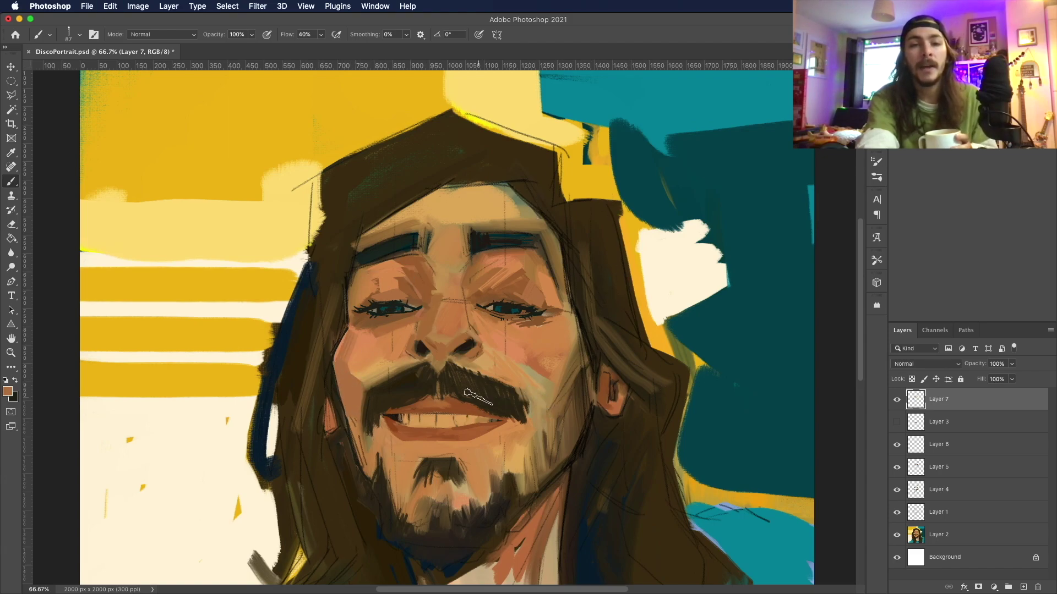
mouse_move(462, 510)
mouse_down()
mouse_move(459, 487)
mouse_move(485, 498)
mouse_up()
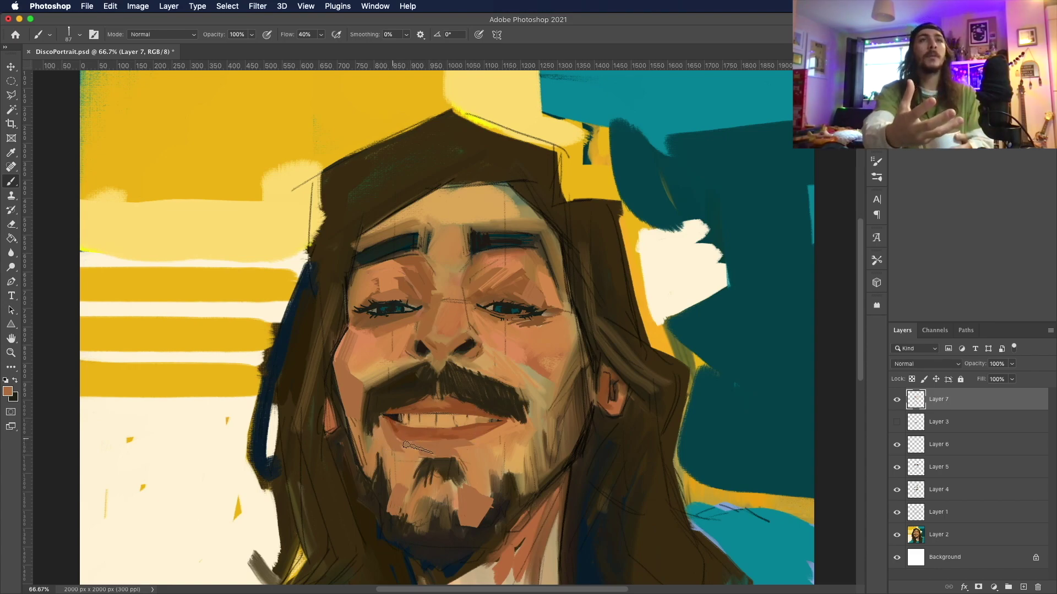
drag(602, 394, 619, 407)
drag(329, 413, 333, 432)
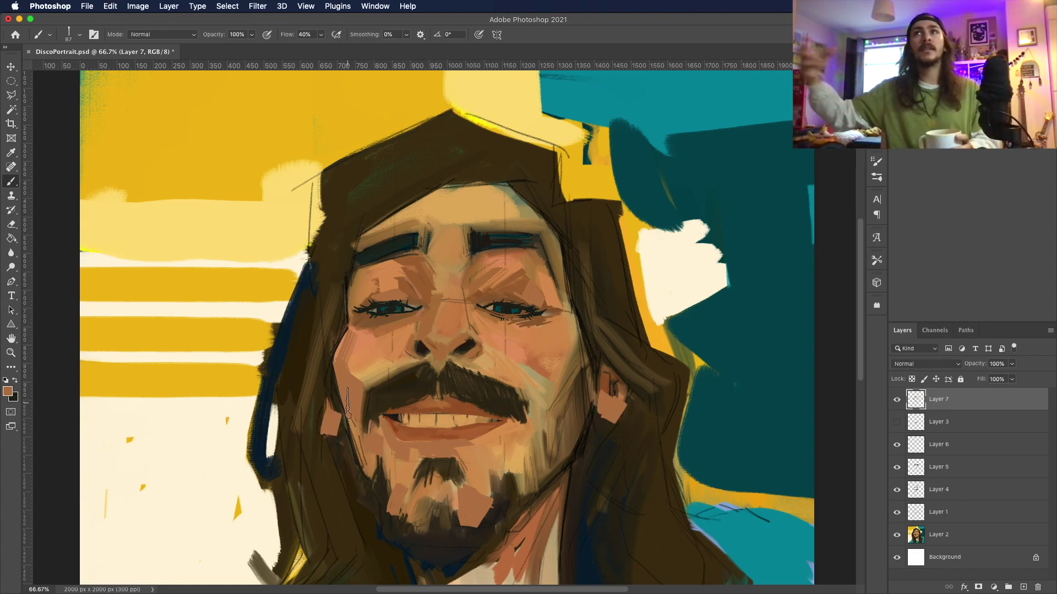
Step: Paint reddish-brown strokes down the viewer's-right temple and onto the upper forehead
super+click(556, 264)
super+click(555, 264)
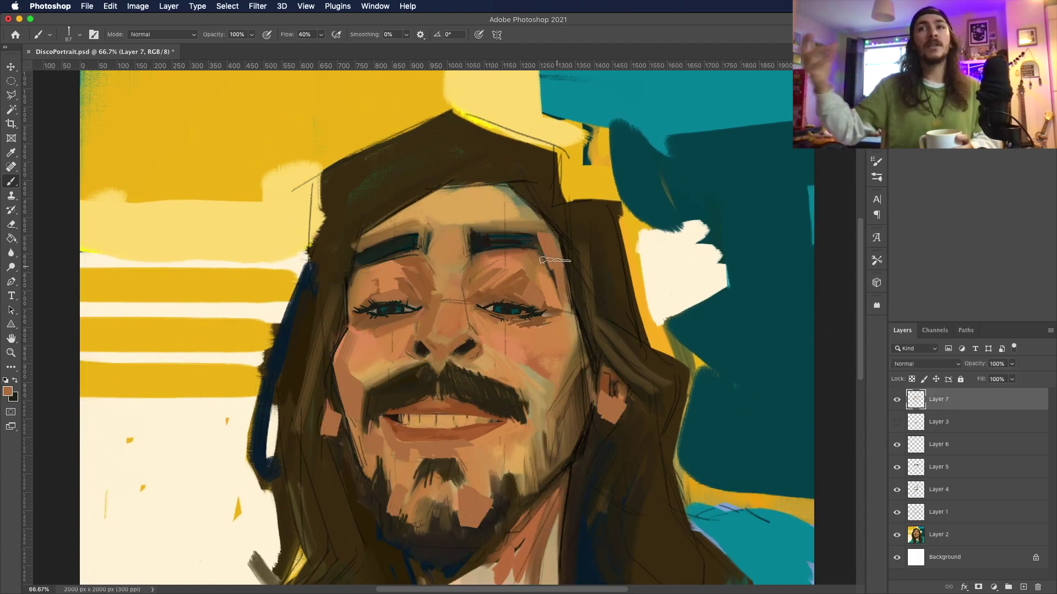
mouse_move(517, 208)
mouse_down()
mouse_move(509, 192)
mouse_move(528, 215)
mouse_move(525, 231)
mouse_up()
Step: Pick a skin tone and a darker, saturated brown for shading the forehead planes under the hat
click(8, 391)
click(701, 173)
key(Return)
click(8, 391)
click(751, 220)
key(Return)
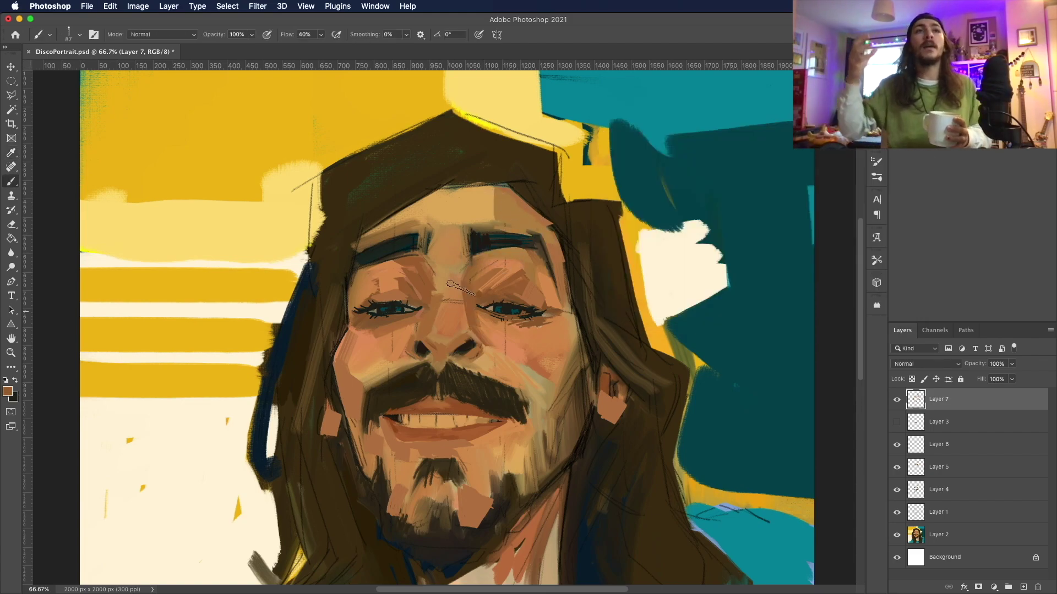
Step: Pick warmer orange-brown tones and shade the bridge of the nose between the eyebrows
click(8, 391)
click(715, 165)
key(Return)
click(8, 391)
click(753, 168)
key(Return)
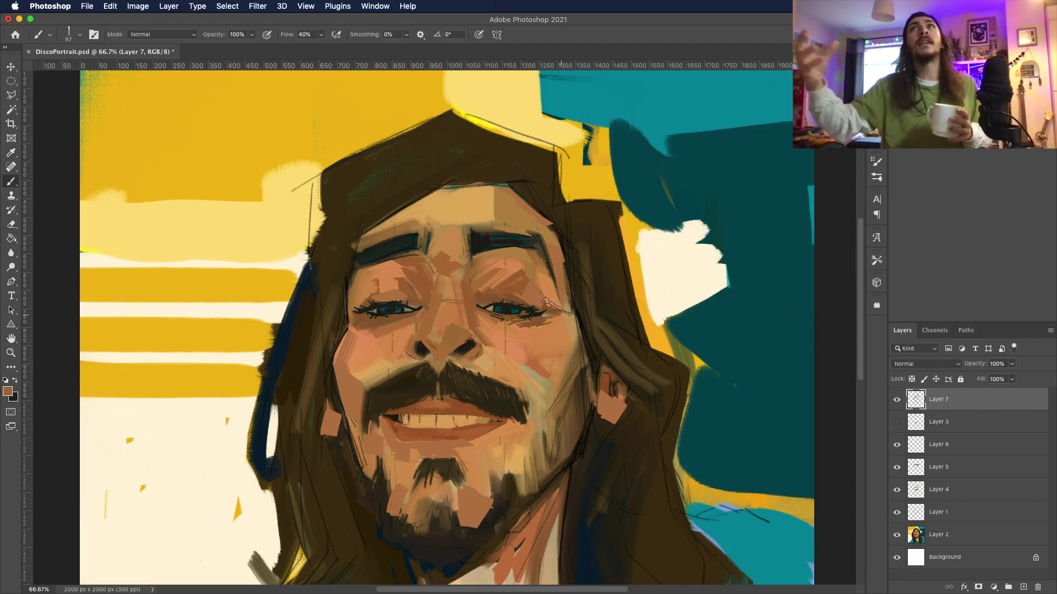
Step: Sample dark brown beside the nostril and reduce the brush to 44 px for shading around the nostrils
key(i)
click(475, 345)
key(Return)
key(b)
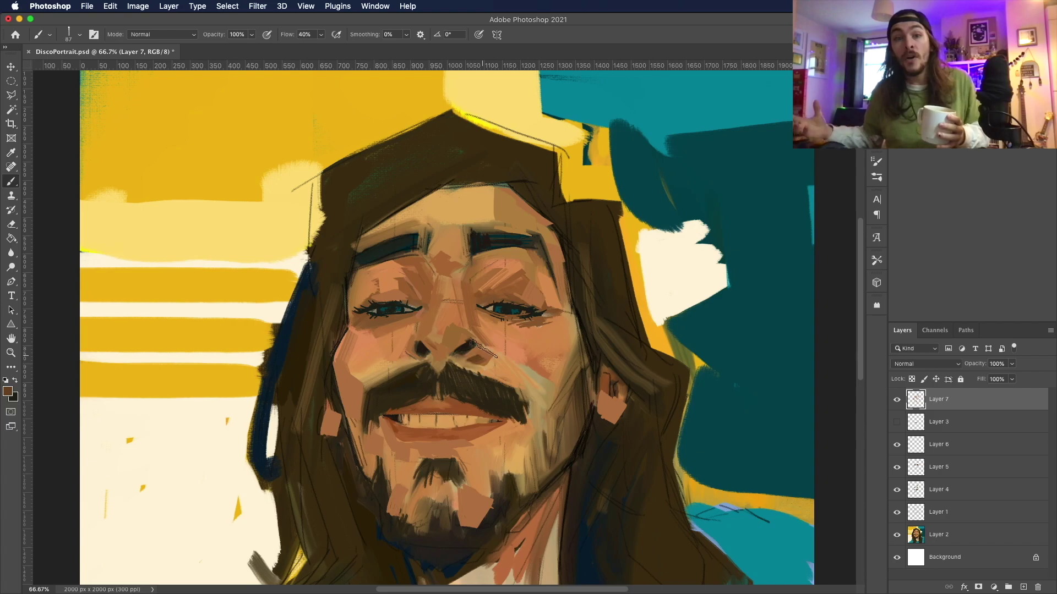
click(79, 34)
drag(82, 70, 74, 70)
key(Return)
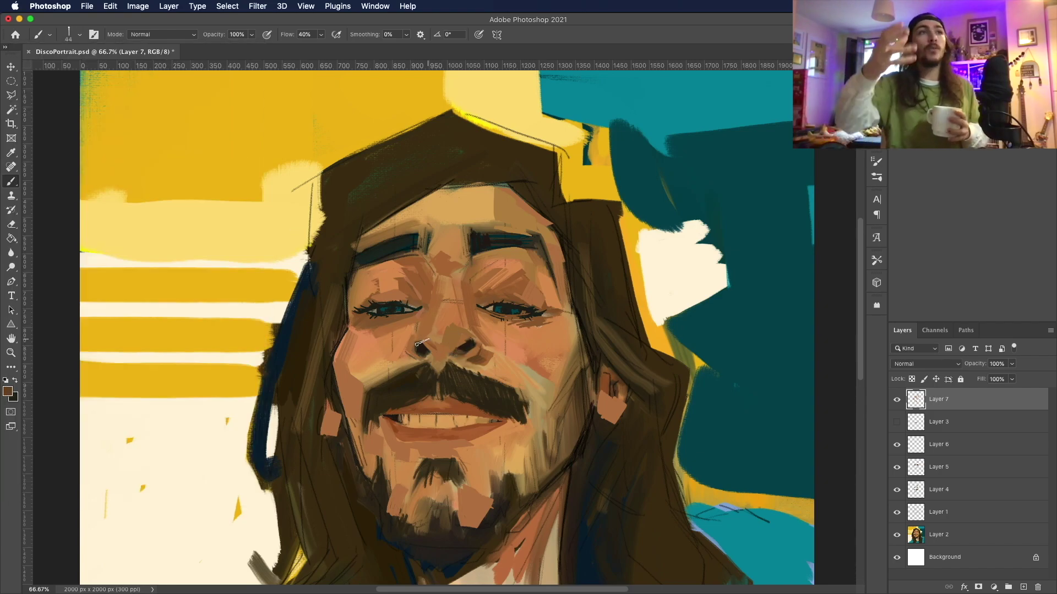
Step: Set the foreground to red-orange #c96934, enlarge the brush to 92 px and paint blush strokes on both cheeks beside the nose
key(i)
click(402, 358)
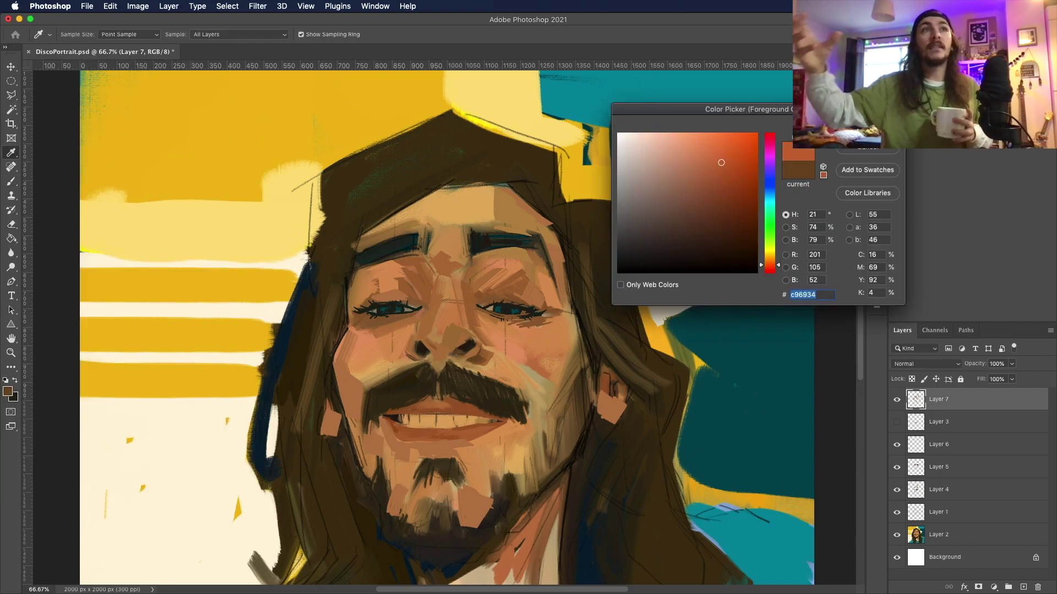
key(Return)
drag(471, 355, 481, 358)
click(68, 34)
key(Return)
drag(407, 336, 359, 362)
drag(468, 358, 493, 362)
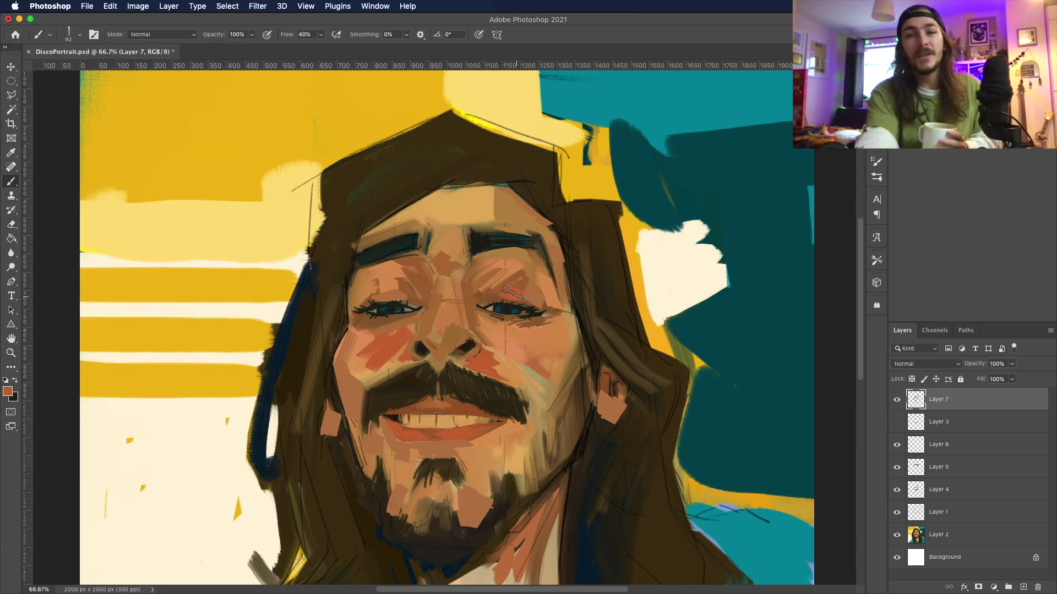
Step: Pick a series of warm orange tones and paint them over the upper eyelid and the tip of the nose
click(8, 391)
key(Return)
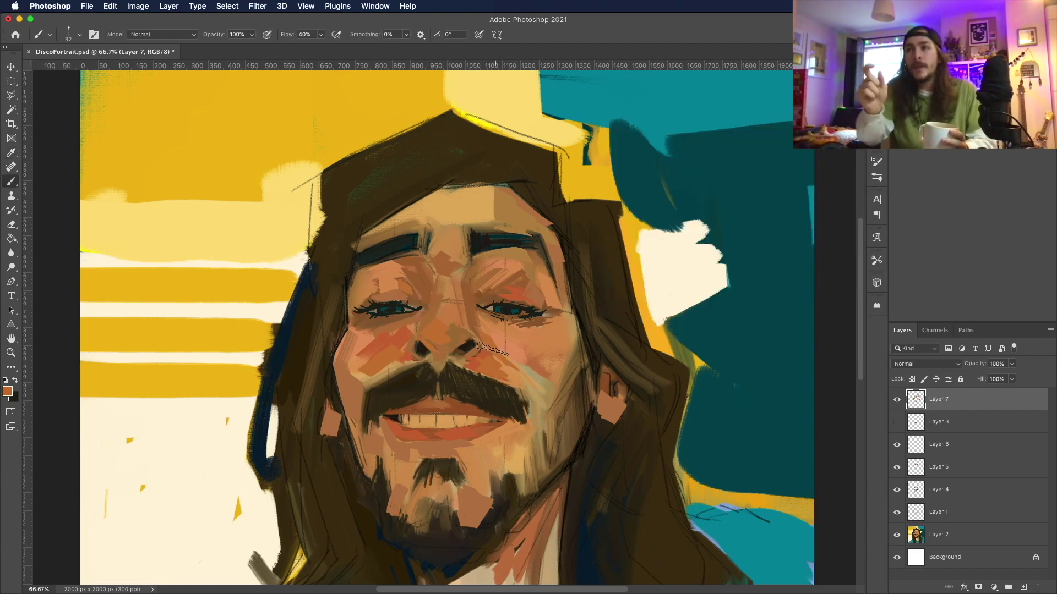
click(8, 391)
key(Return)
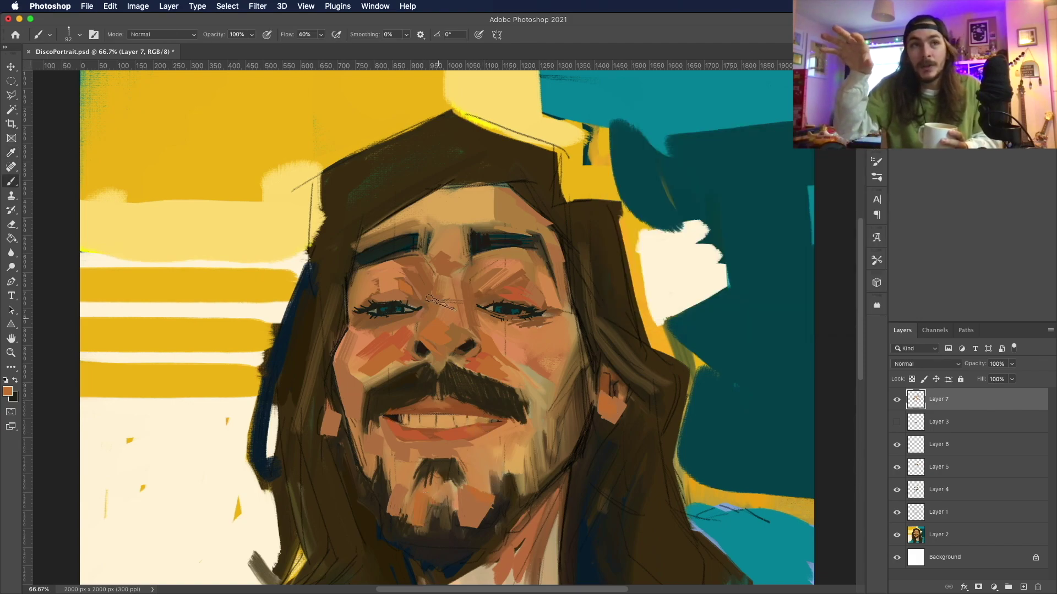
click(8, 391)
key(Return)
Step: Pick a deeper orange-brown for a stroke down the bridge of the nose and reduce the brush to 20 px
click(8, 391)
key(Return)
click(68, 34)
double_click(165, 460)
click(8, 392)
key(Return)
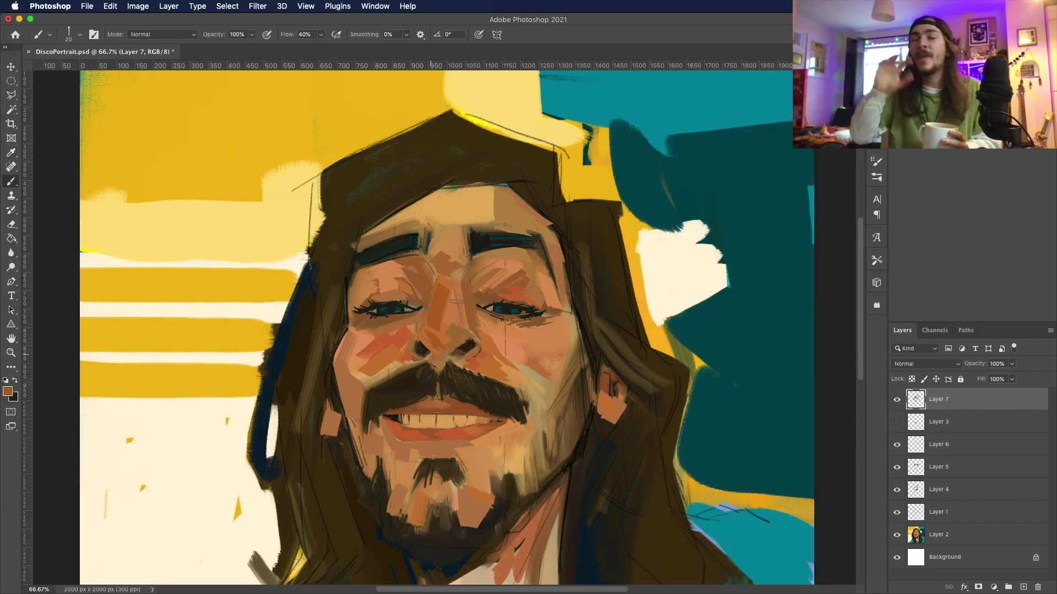
Step: Enlarge the brush to 83 px and blend the bridge of the nose with a lighter orange
click(7, 391)
key(Return)
click(69, 34)
key(Return)
click(8, 392)
key(Return)
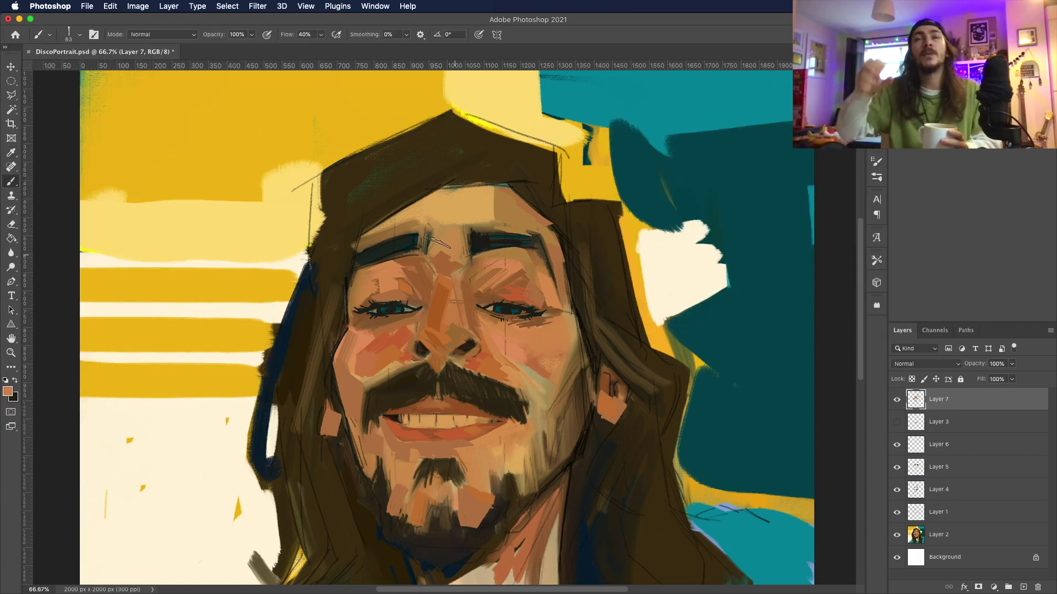
Step: Set the foreground to burnt orange #b85620 and paint accents on the cheek beside the nostril and at the inner eye corner
key(shift+F5)
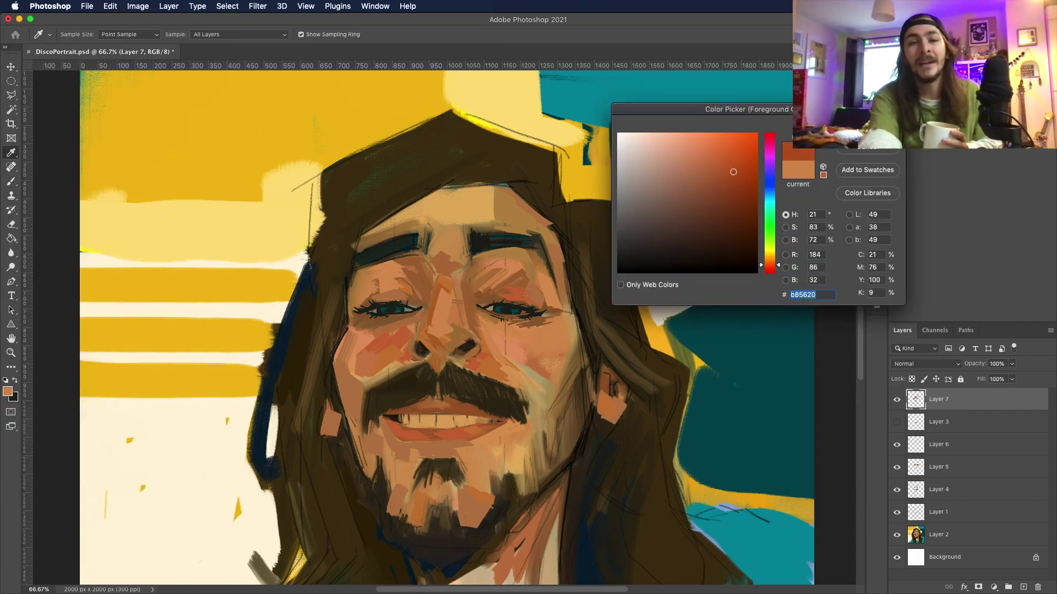
key(Return)
key(shift+F5)
click(400, 358)
key(Return)
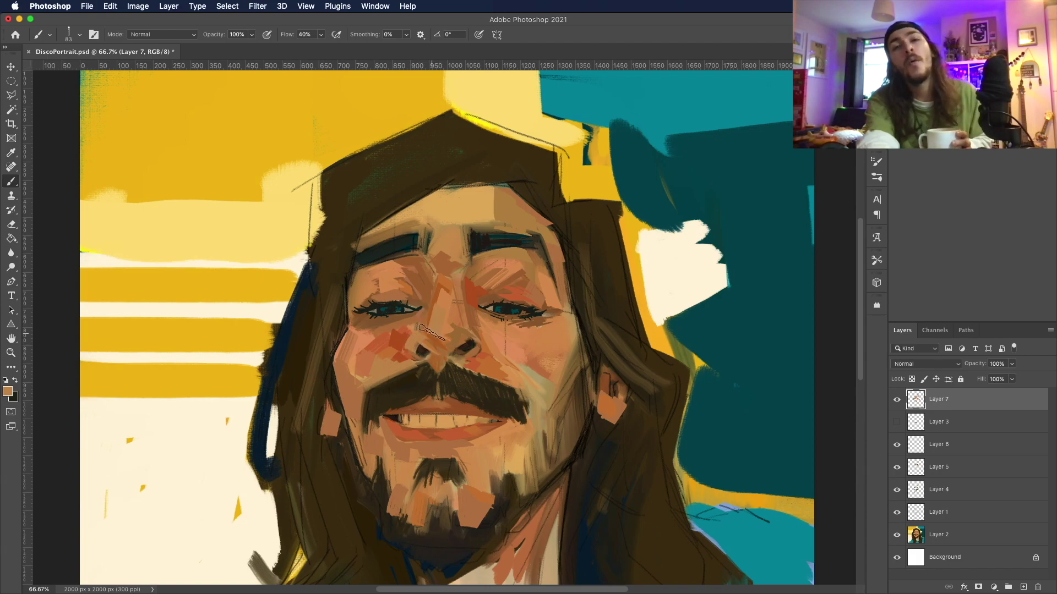
Step: Reduce the brush to 28 px and refine the edges of the nostril with small orange strokes
click(50, 34)
click(8, 391)
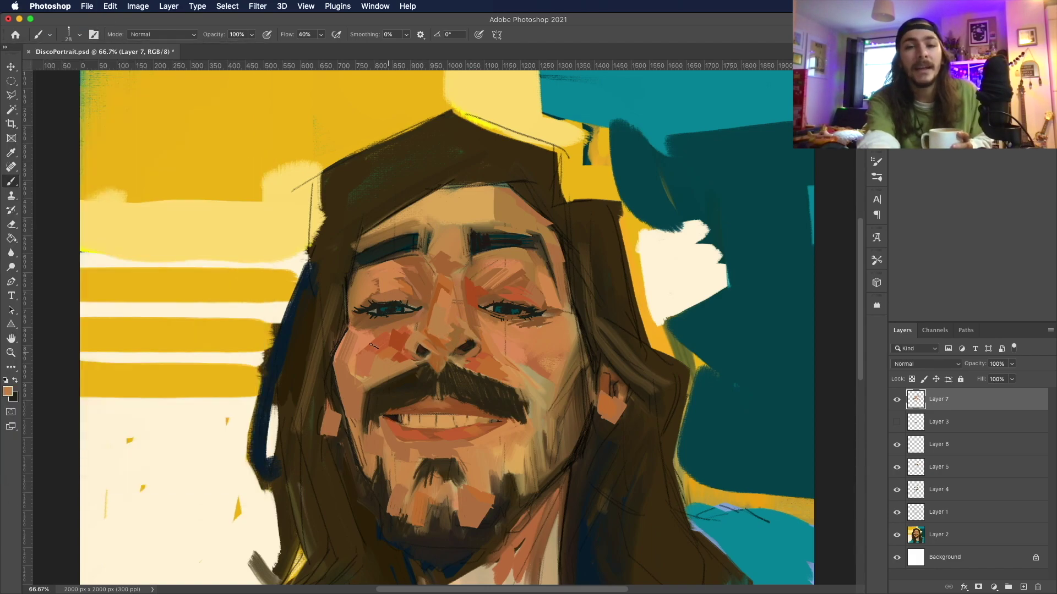
click(7, 391)
click(728, 160)
key(Return)
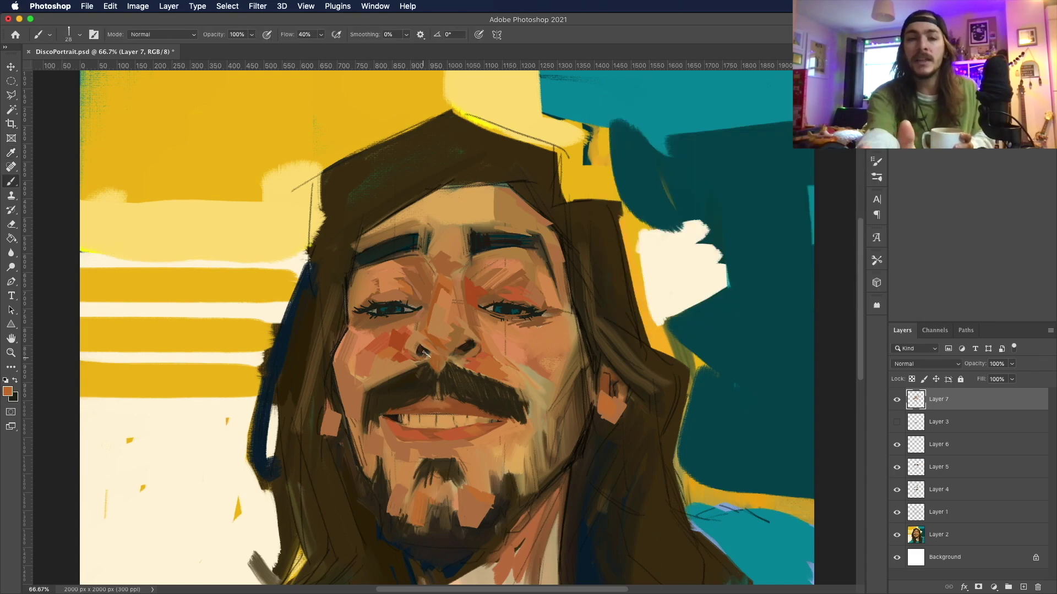
click(8, 391)
click(721, 168)
key(Return)
Step: Set the brush to 70 px and darken the nostril with a near-black brown
click(50, 34)
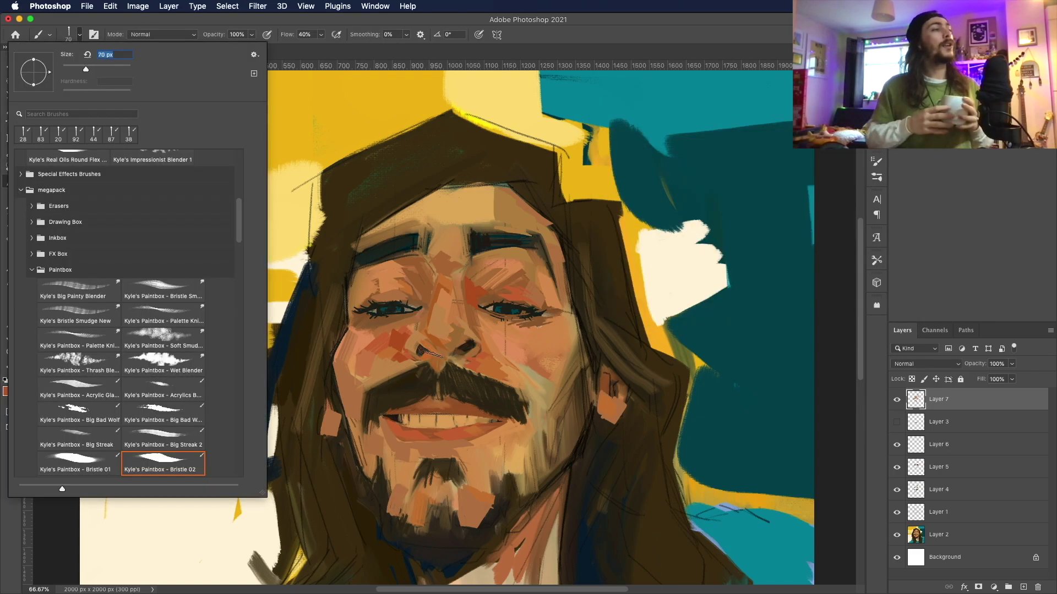
double_click(158, 465)
click(425, 346)
key(Return)
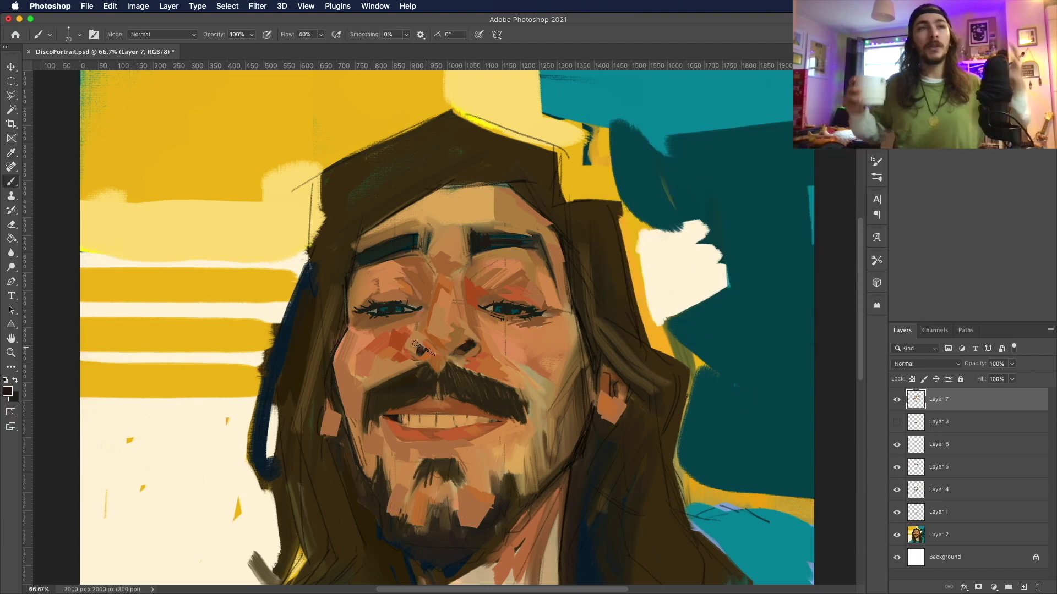
Step: Reduce the brush to 41 px and reshape both nostrils with brown and dark tones
click(8, 392)
click(709, 180)
key(Return)
click(49, 34)
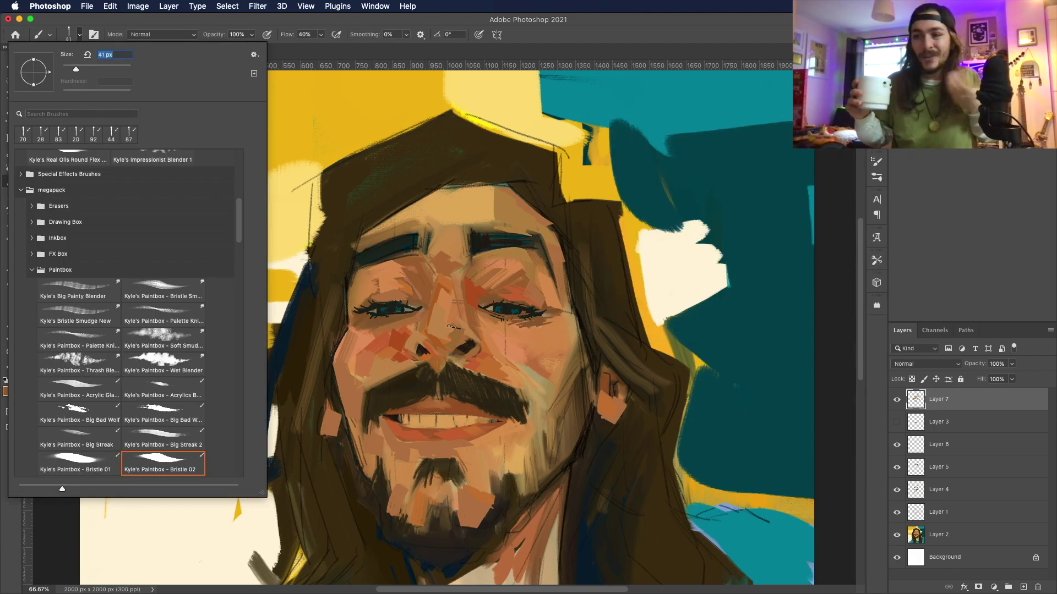
key(Return)
click(457, 351)
key(Return)
Step: Pick reddish-brown tones and shade the rims of the nostrils and the side of the nose
click(8, 391)
key(Return)
click(8, 391)
click(407, 355)
key(Return)
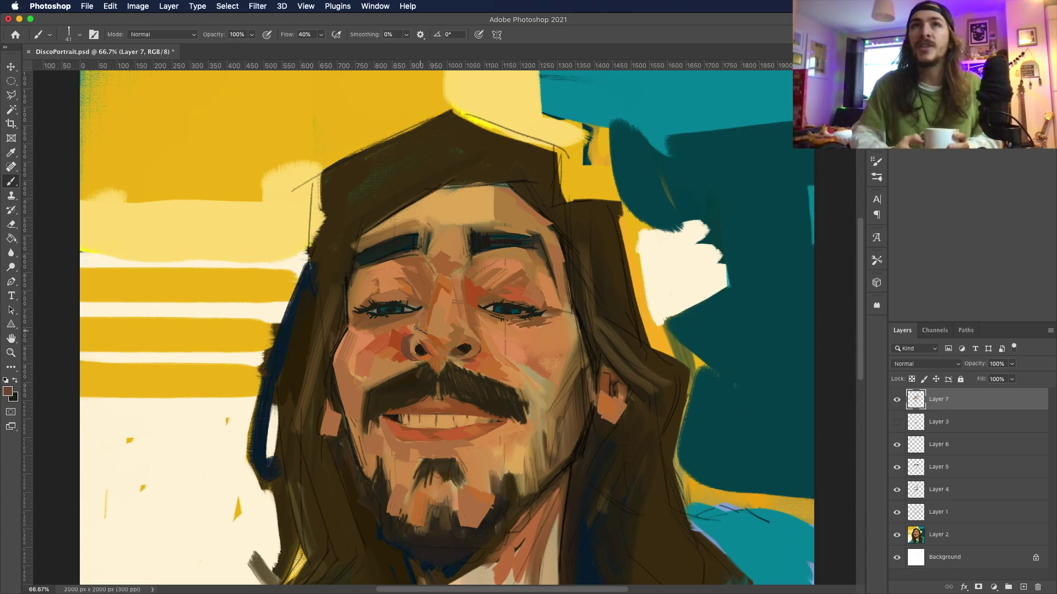
click(441, 303)
key(Return)
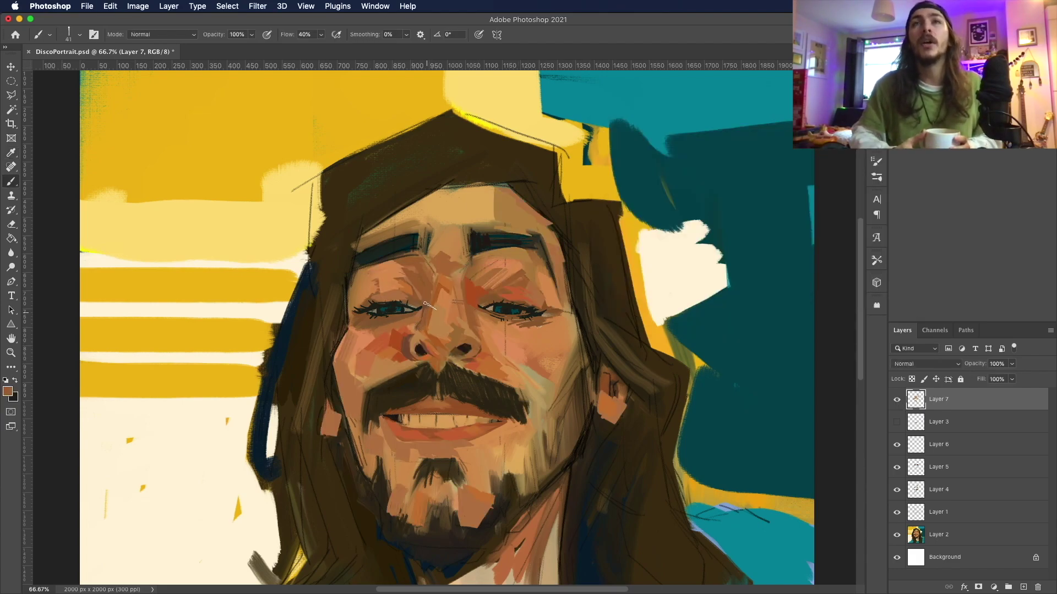
Step: Pick a red-orange, enlarge the brush to 102 px and paint blush across both cheeks and the bridge of the nose
click(391, 338)
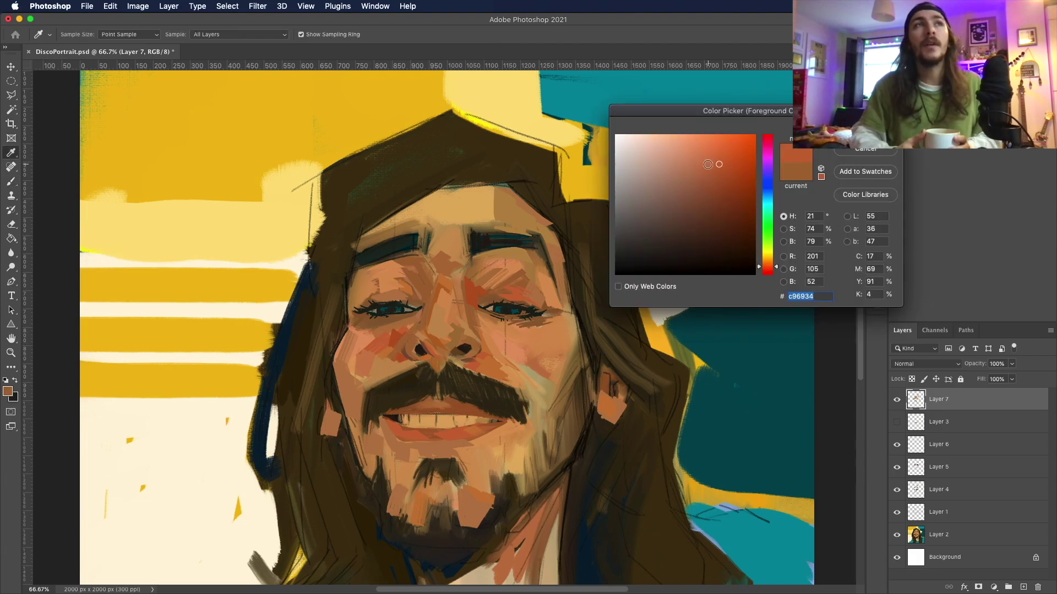
key(Return)
click(50, 34)
double_click(153, 455)
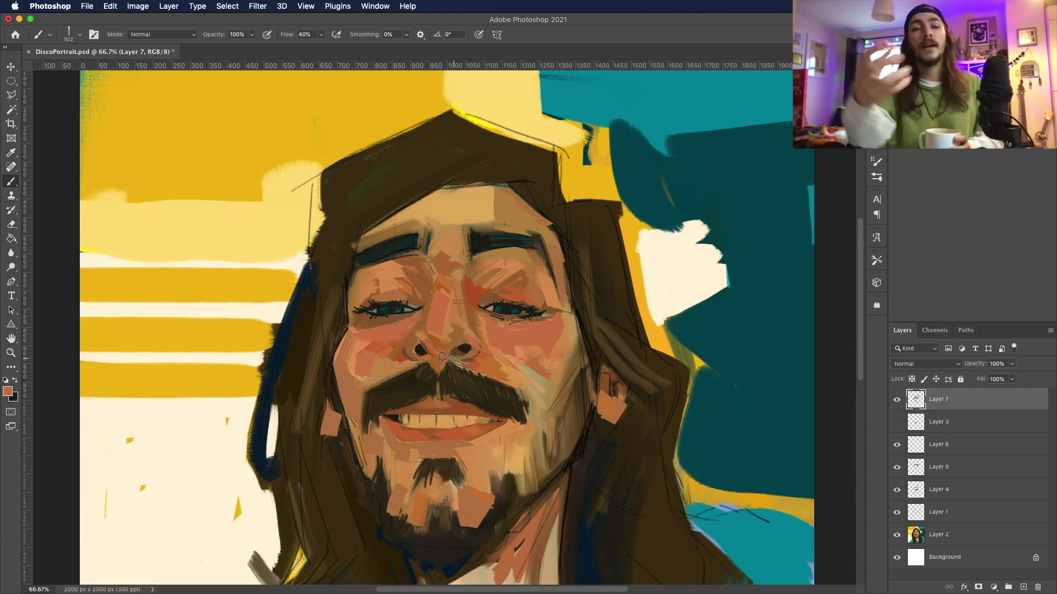
Step: Pick a darker red-brown and reduce the brush to 49 px for shading the cheek beside the nostril
click(8, 392)
click(711, 165)
click(797, 152)
click(49, 34)
double_click(176, 459)
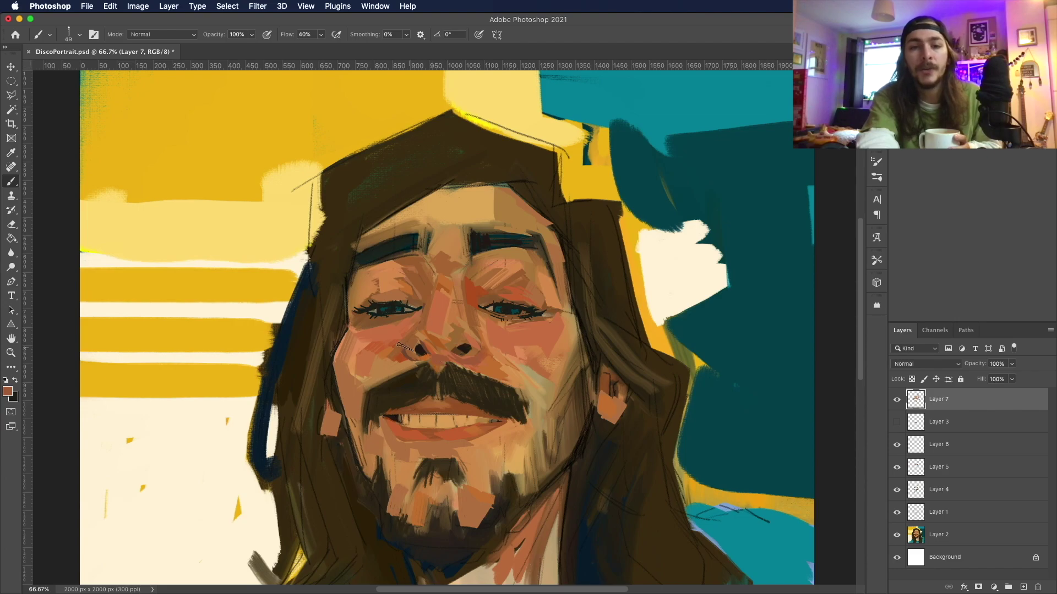
Step: Pick a red-orange and paint the area between the eyebrows and around the inner eyelids
key(z)
drag(437, 307, 400, 259)
key(b)
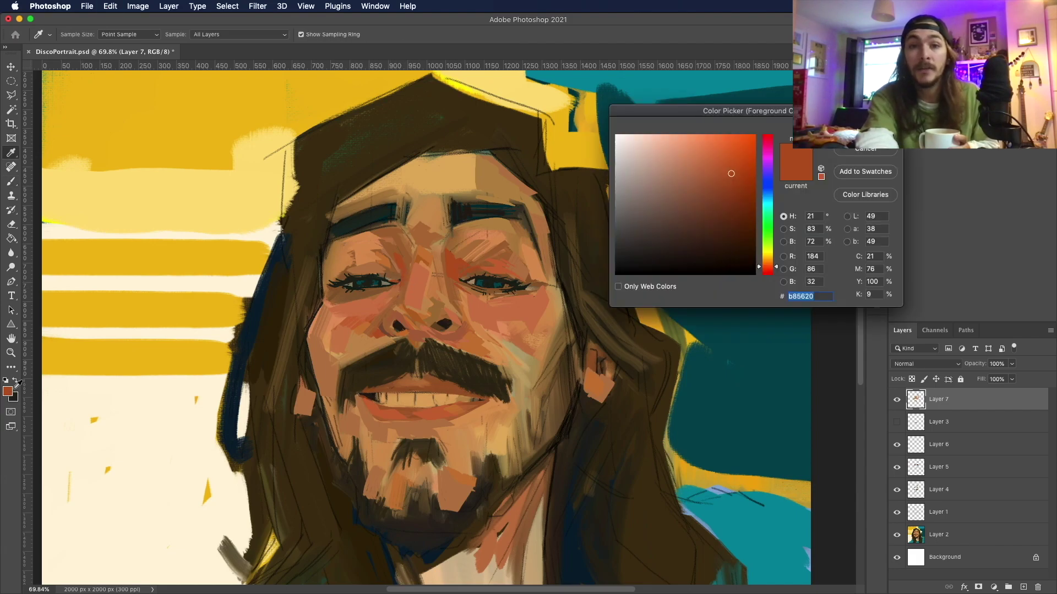
key(i)
click(456, 223)
key(Return)
key(b)
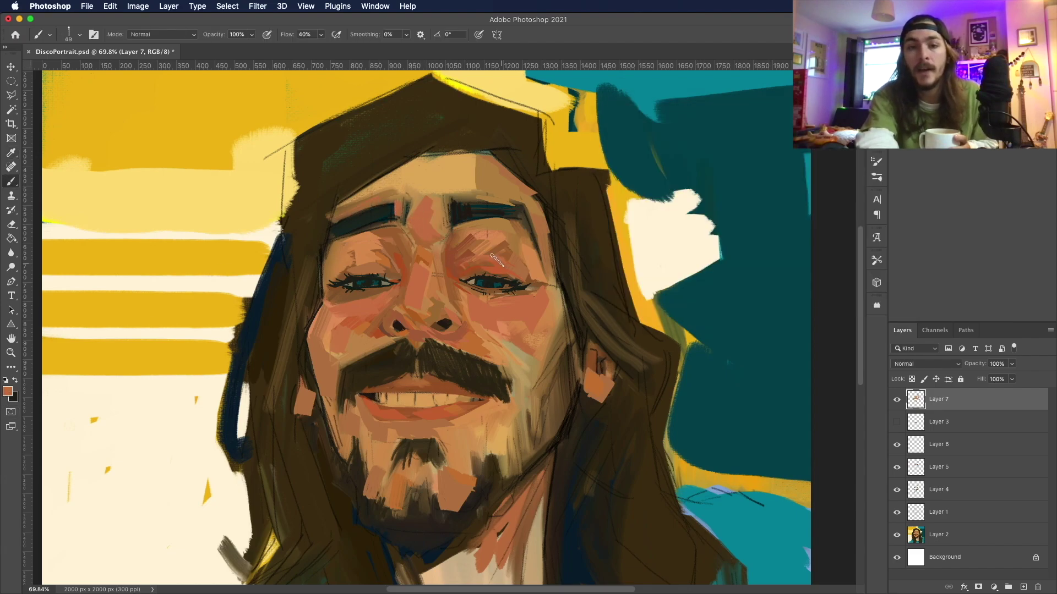
Step: Pick progressively darker browns and shade the inner eye sockets and the area under the eye
key(i)
click(410, 242)
key(Return)
key(b)
key(i)
click(410, 246)
key(Return)
key(b)
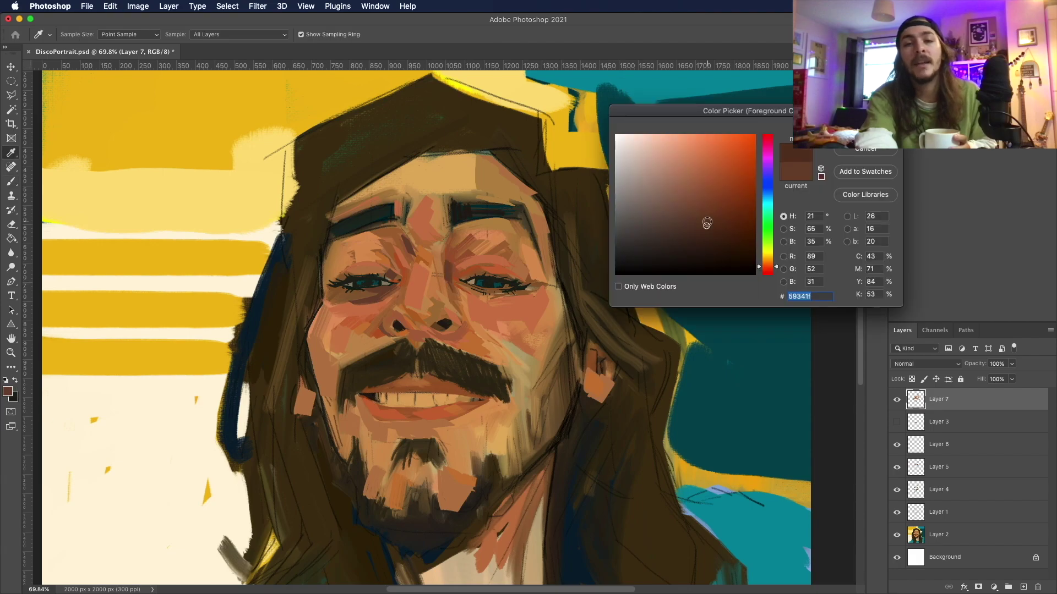
Step: Shade the inner eye corner dark brown and choose the Kyle's Paintbox - Bristle 01 brush at 31 px
click(79, 34)
click(77, 465)
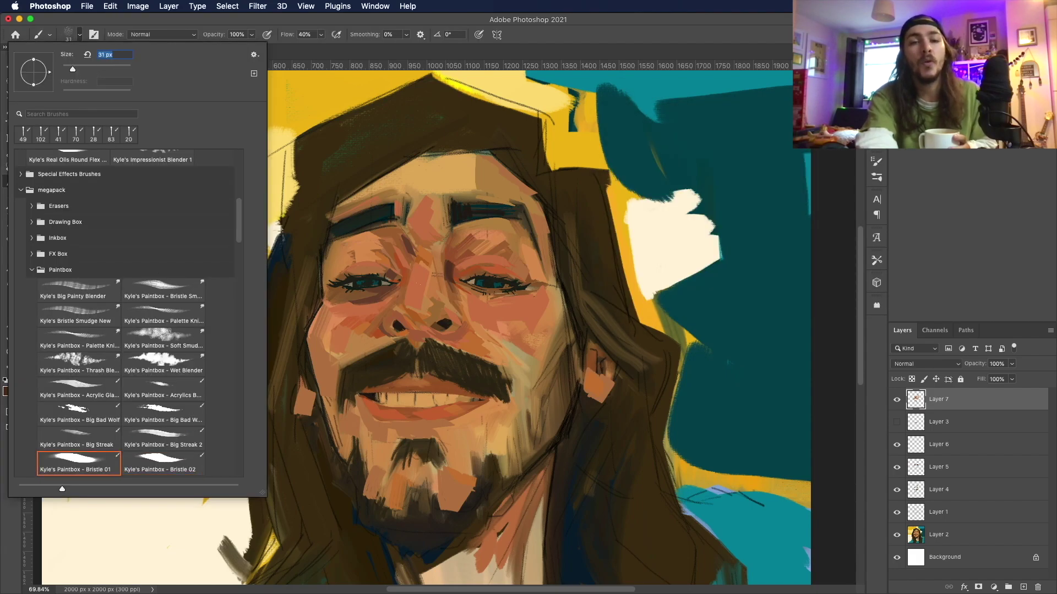
key(Return)
Step: Change the brush and pick red-brown tones for shading the planes along the nose
click(8, 391)
key(Return)
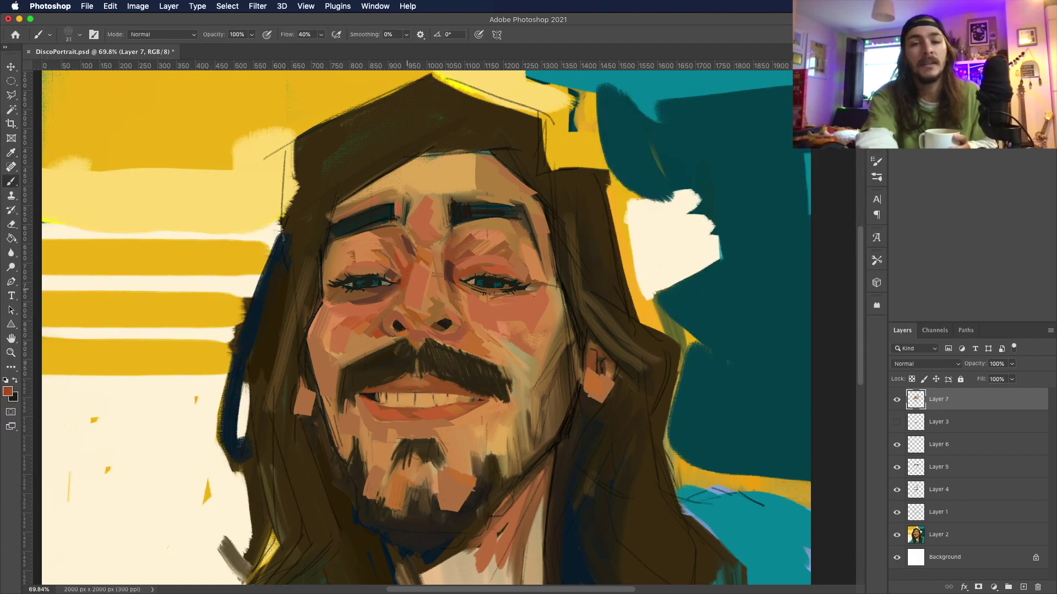
click(79, 34)
click(163, 437)
key(Return)
click(7, 391)
key(Return)
Step: Change the brush again and stroke dark brown along the lower eyelids and into the inner ends of the eyebrows
click(79, 34)
key(Return)
click(79, 35)
click(159, 408)
key(Return)
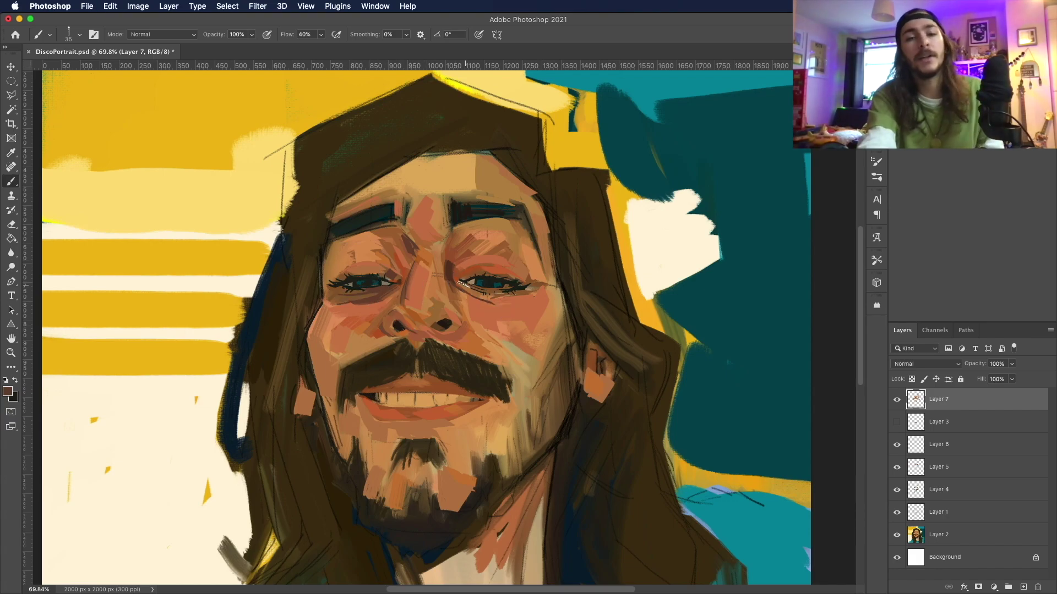
key(super+z)
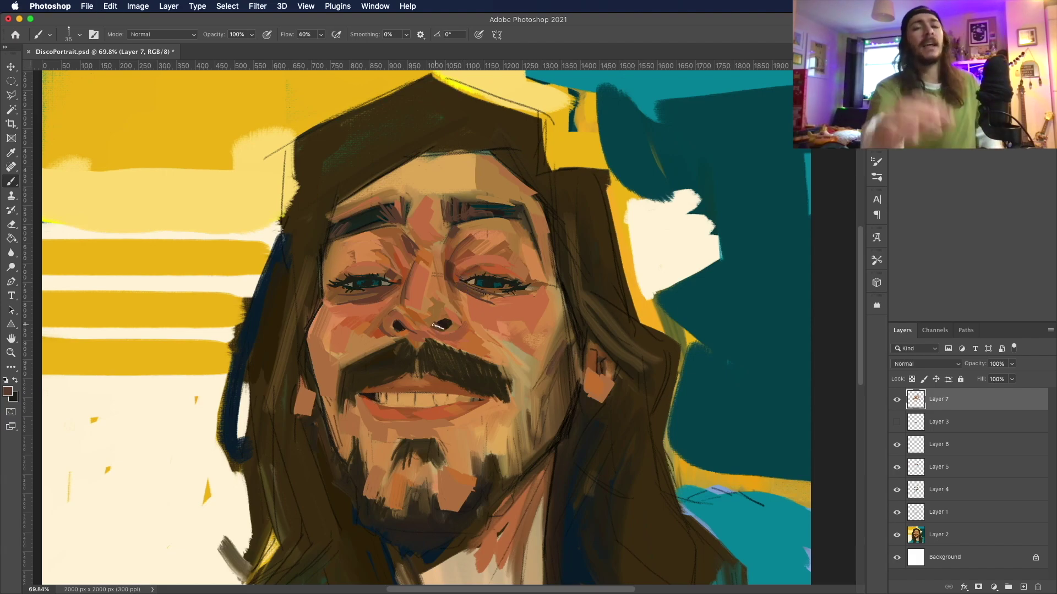
Step: Pick dark maroon and plum tones and paint accents on the nostrils, cheek mole, ears and corner of the mouth
key(c)
key(Return)
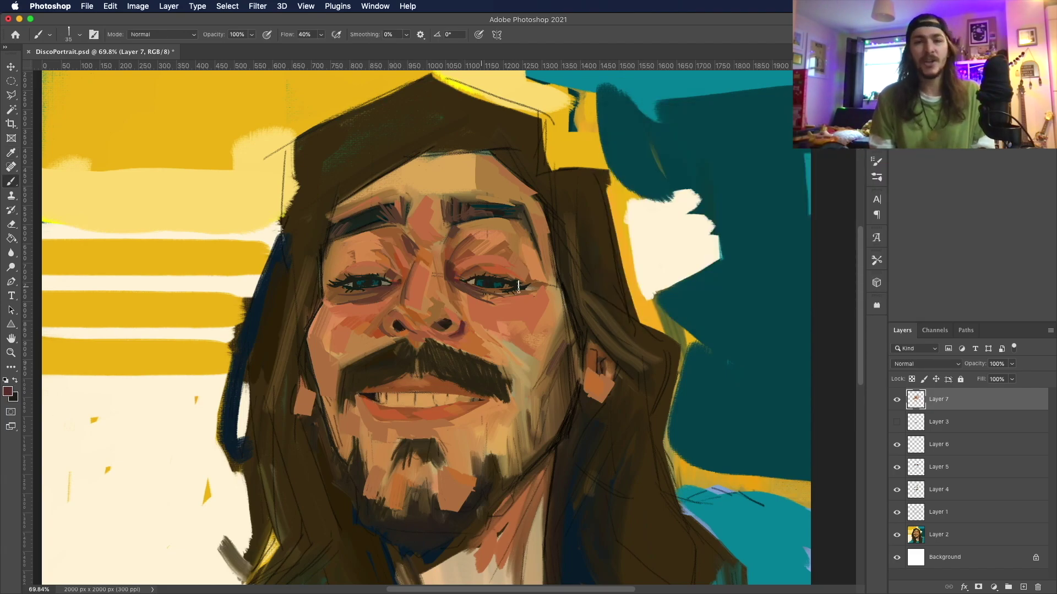
click(340, 339)
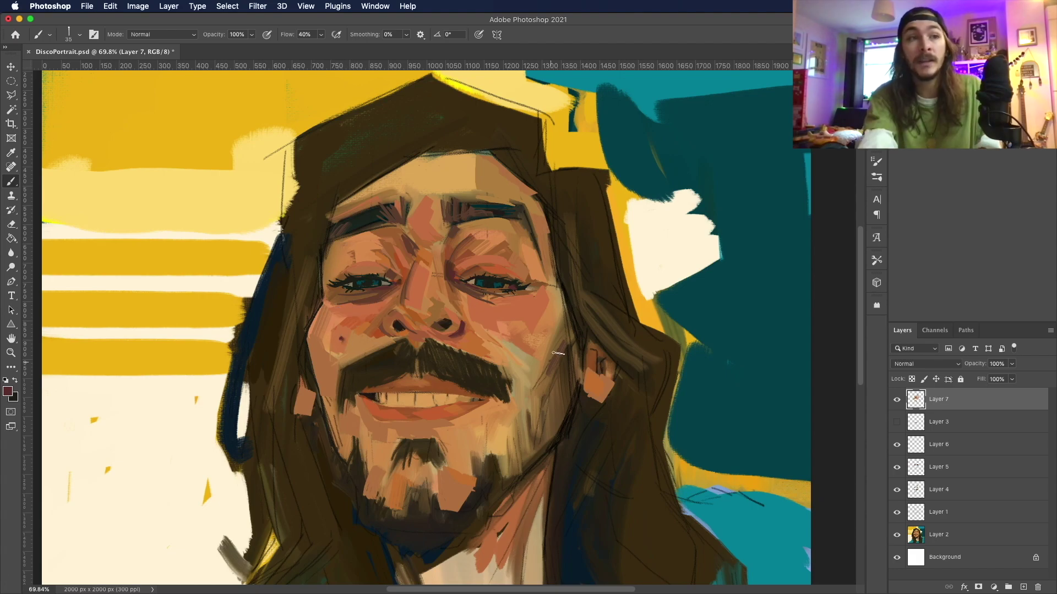
click(608, 378)
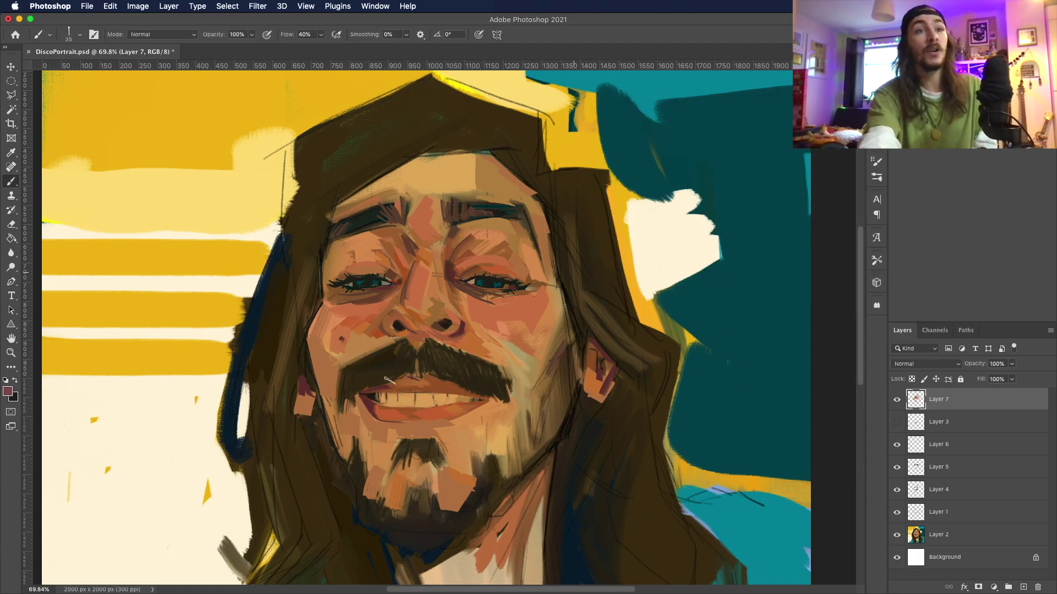
Step: Pick muted rose and brown tones and shade the lower lip and the side of the nostril
click(672, 196)
key(Return)
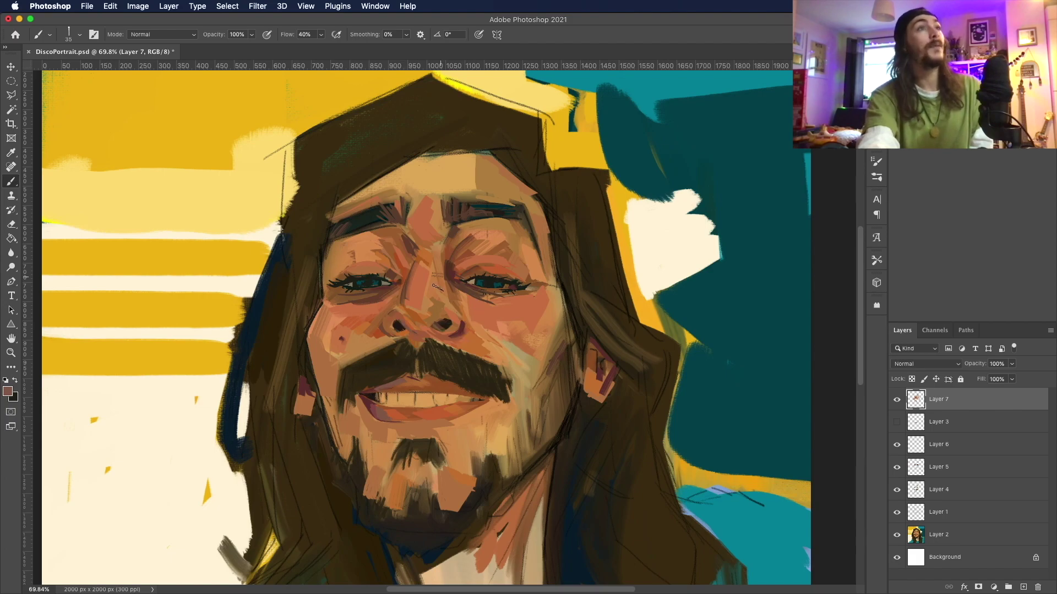
key(alt+shift+c)
key(Return)
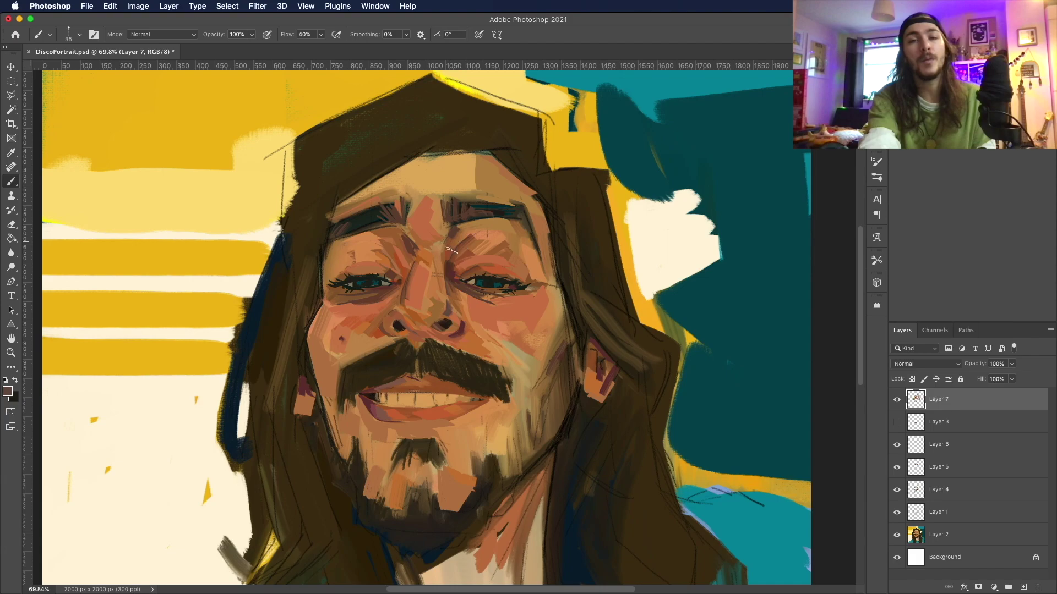
Step: Set the foreground to ochre-brown #956e44, enlarge the brush to 114 px and paint the inner socket below the eyebrow
key(alt+shift+c)
click(691, 189)
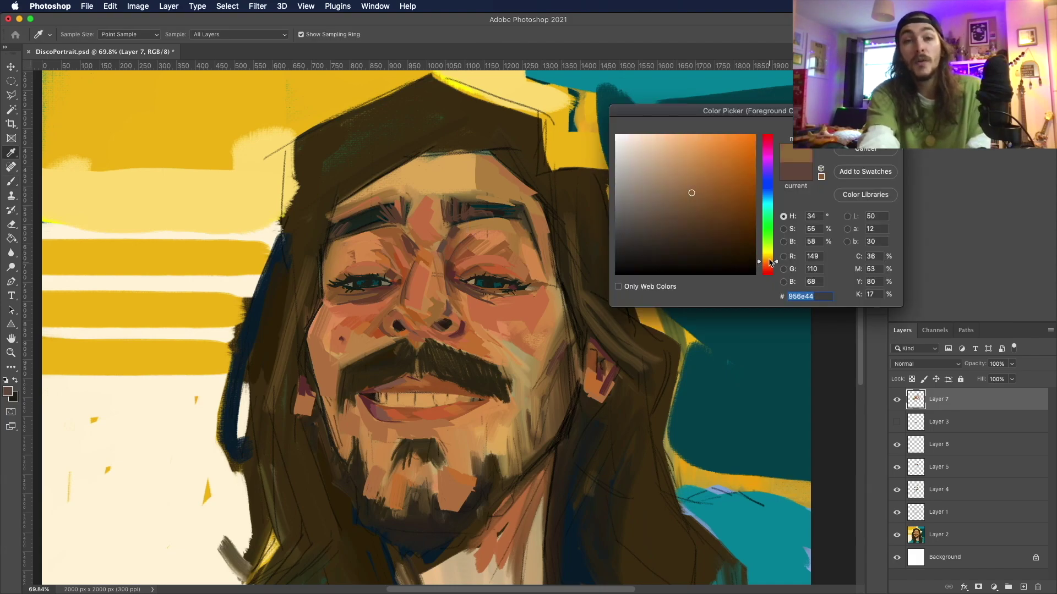
key(Return)
click(79, 34)
text(114)
key(Return)
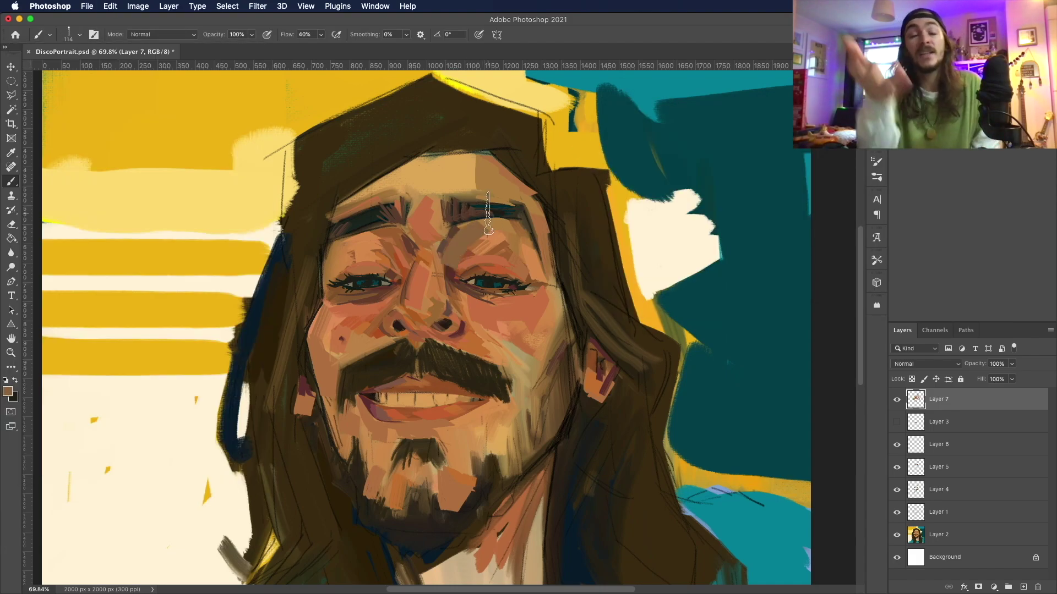
Step: Pick a warmer brown and shade the upper eyelids and the outer corner of the eye
key(alt+shift+c)
key(Return)
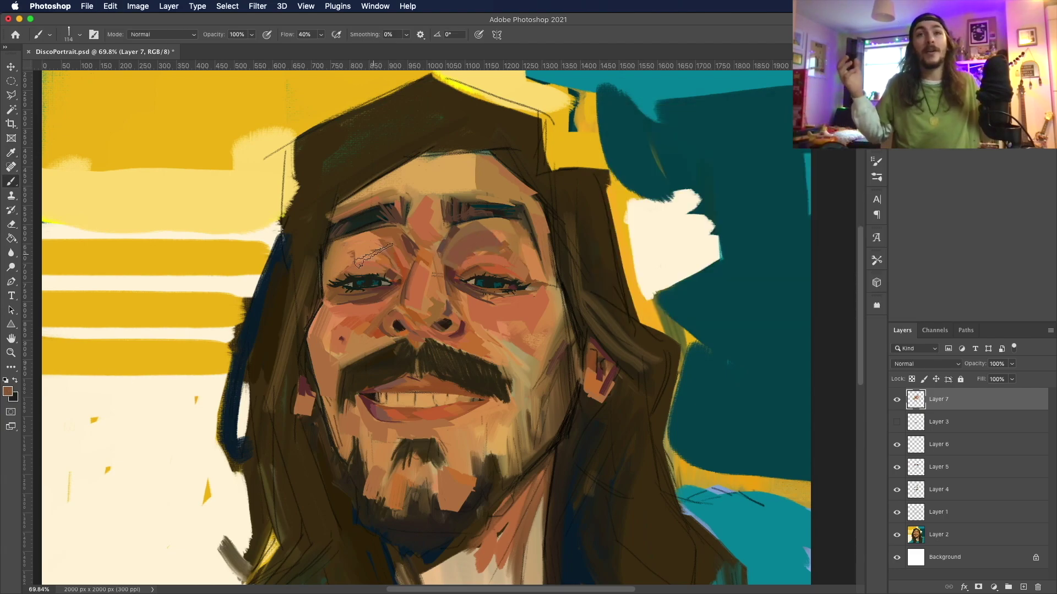
drag(333, 259, 331, 275)
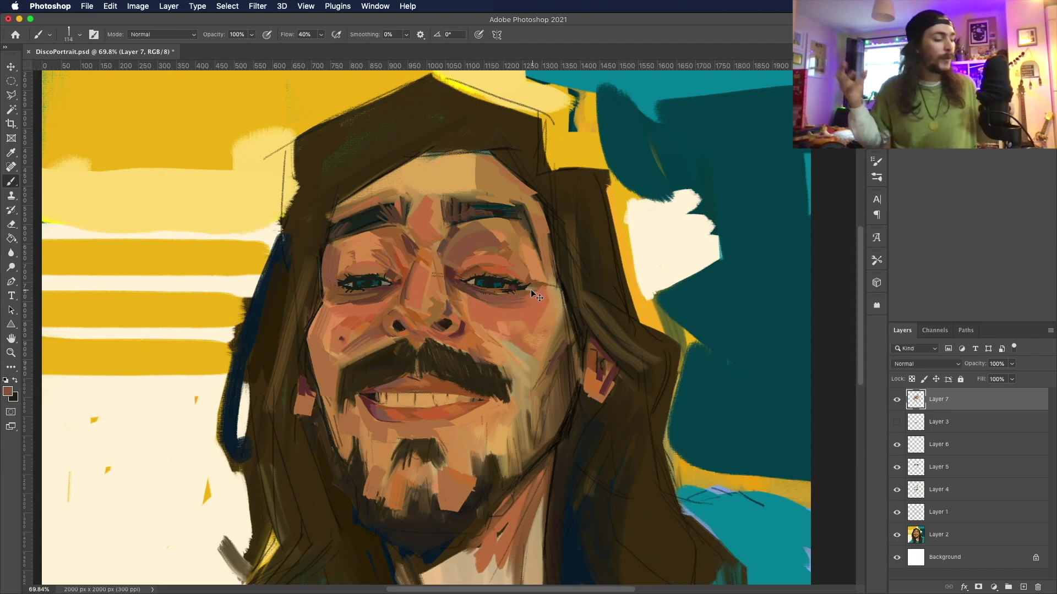
Step: Set the foreground to red-orange #c26a39 and paint warm strokes on the cheeks and on both sides of the chin
click(7, 391)
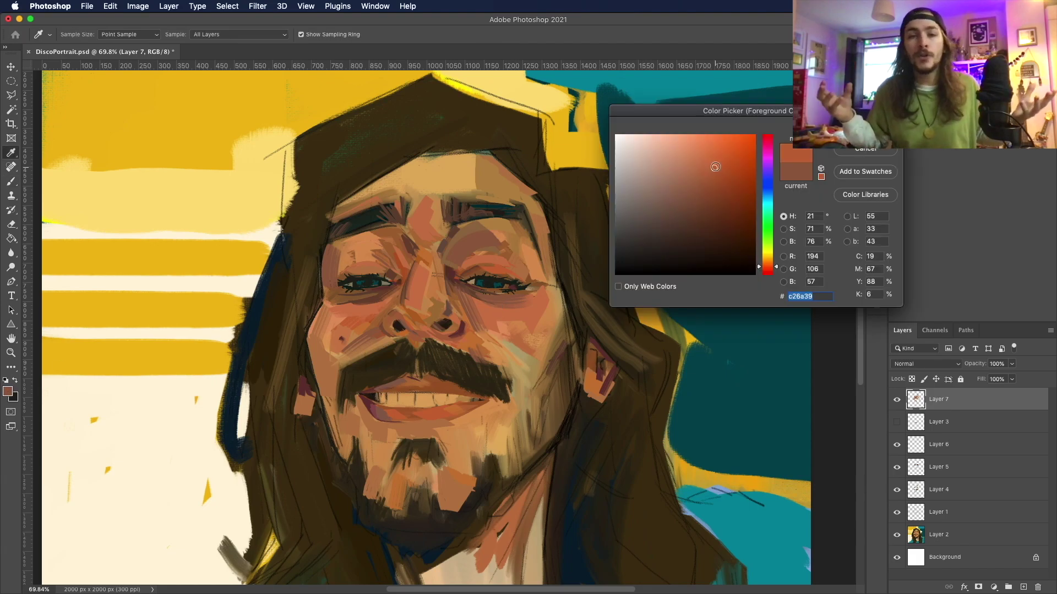
click(716, 167)
key(Return)
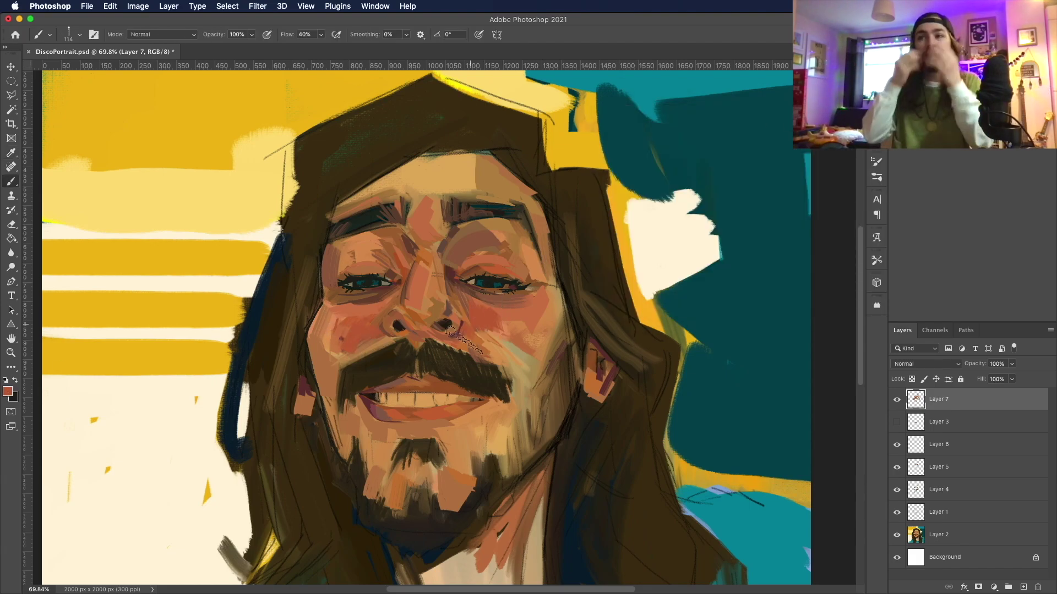
drag(371, 457, 399, 490)
drag(459, 443, 479, 479)
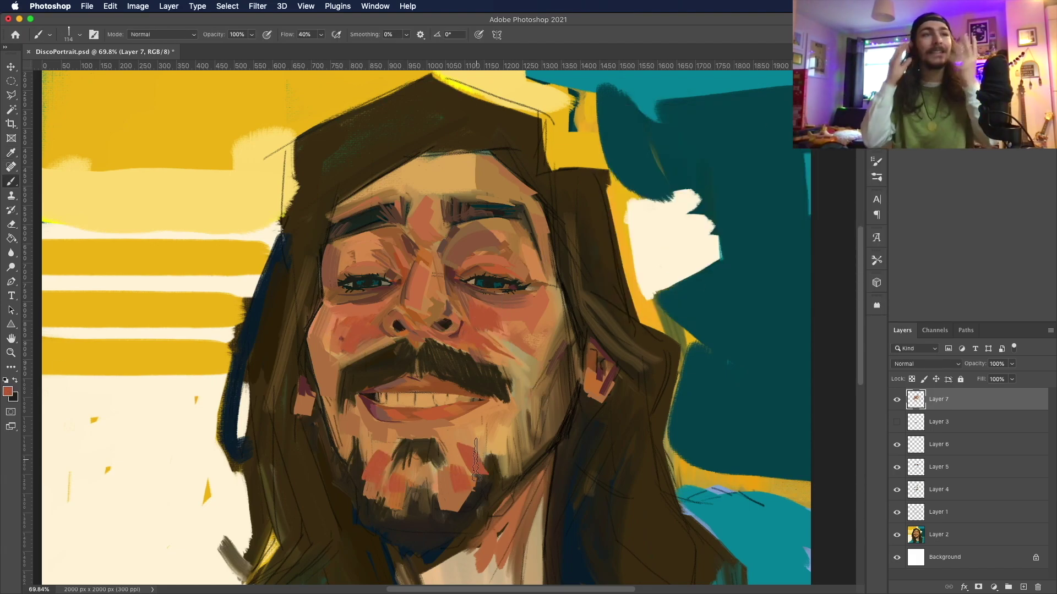
Step: Pick a darker red-brown for the mouth and a muted khaki for the teeth, and tone down a front tooth
click(8, 391)
key(Return)
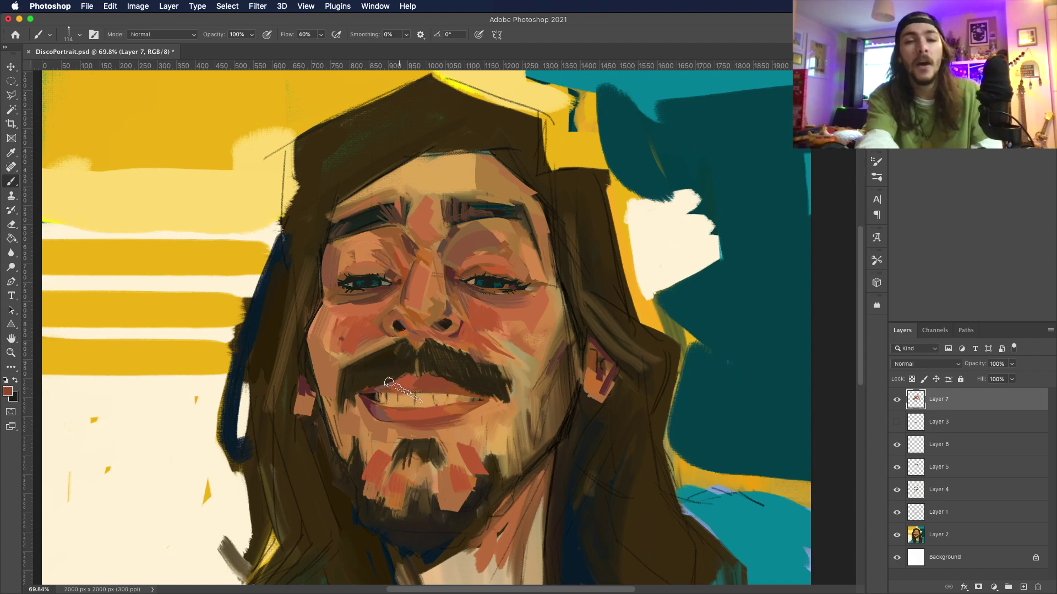
click(8, 392)
click(405, 397)
key(Return)
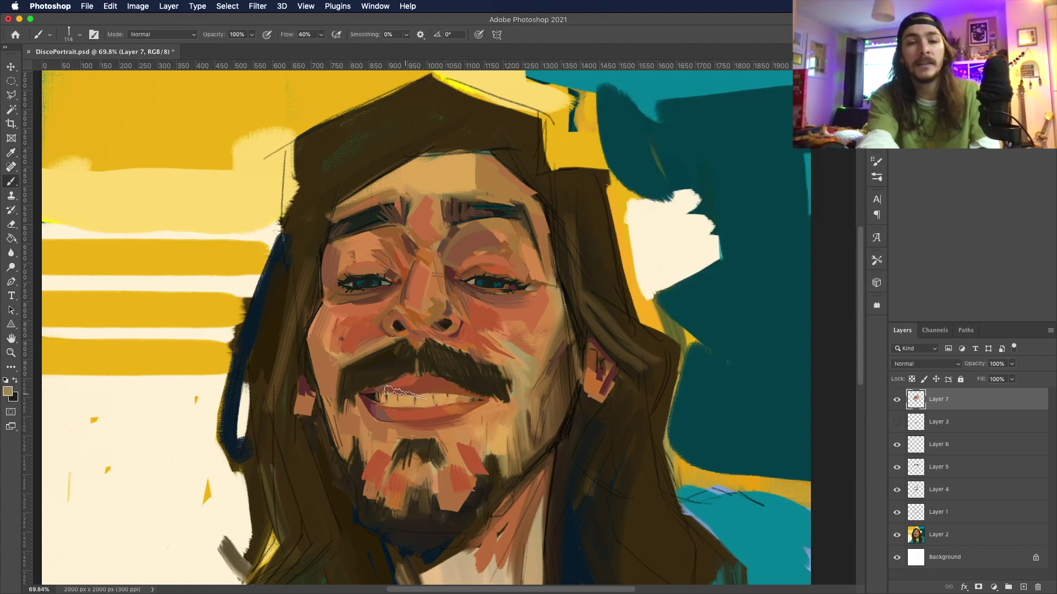
Step: Select the teeth with the Polygonal Lasso, paint them in muted beige and khaki tones with a smaller brush, and deselect
key(l)
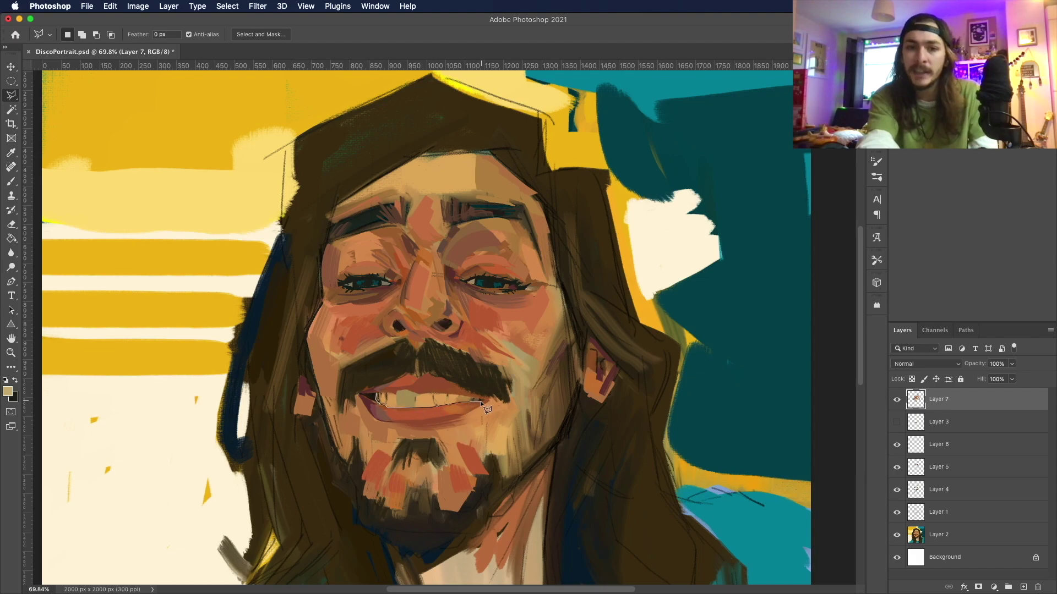
click(377, 396)
key(b)
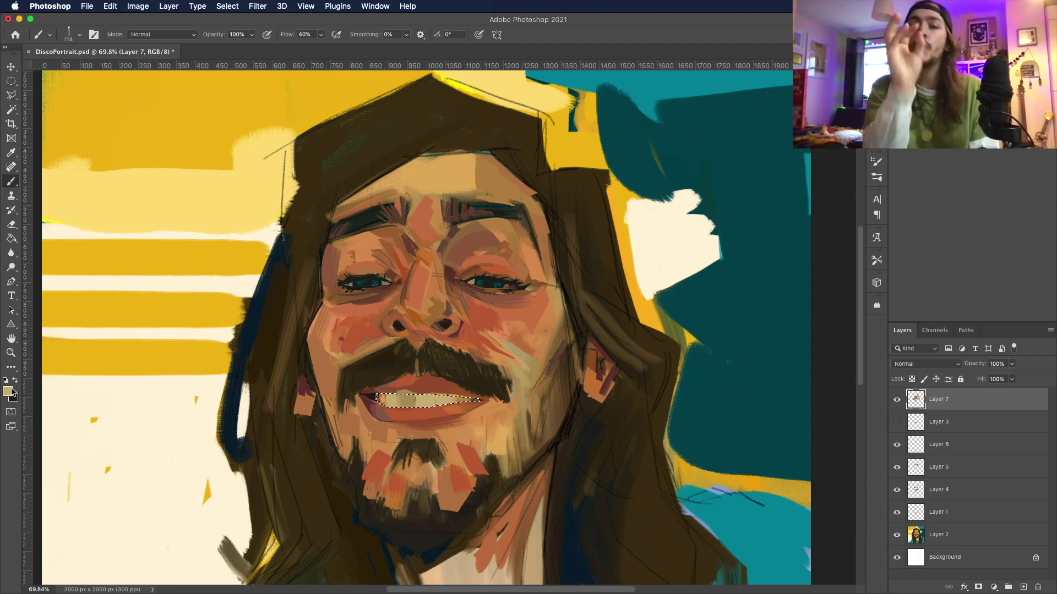
click(49, 34)
click(50, 34)
click(9, 391)
key(Return)
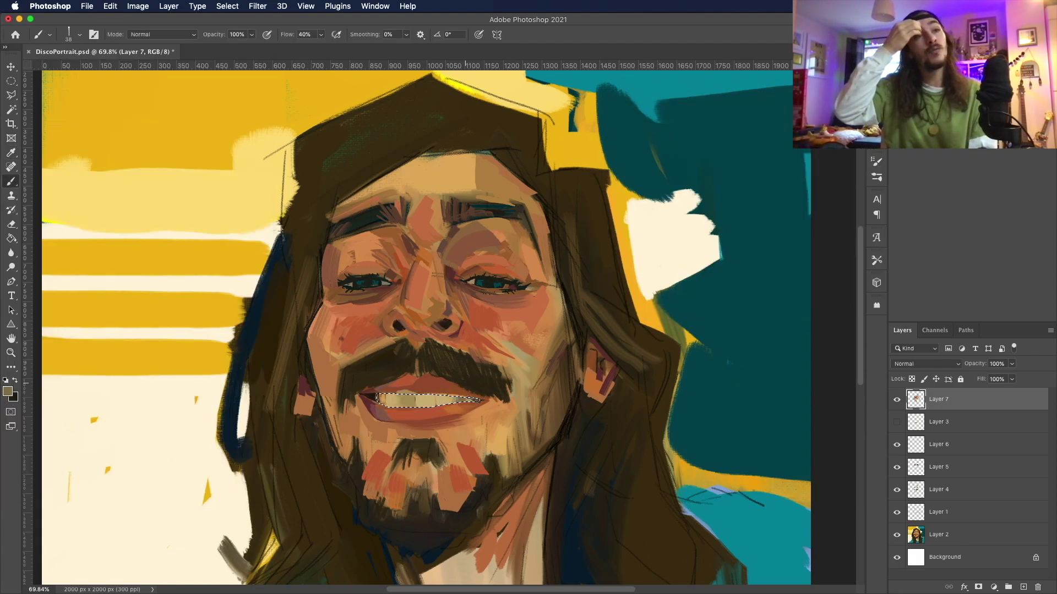
click(8, 391)
click(402, 388)
key(Return)
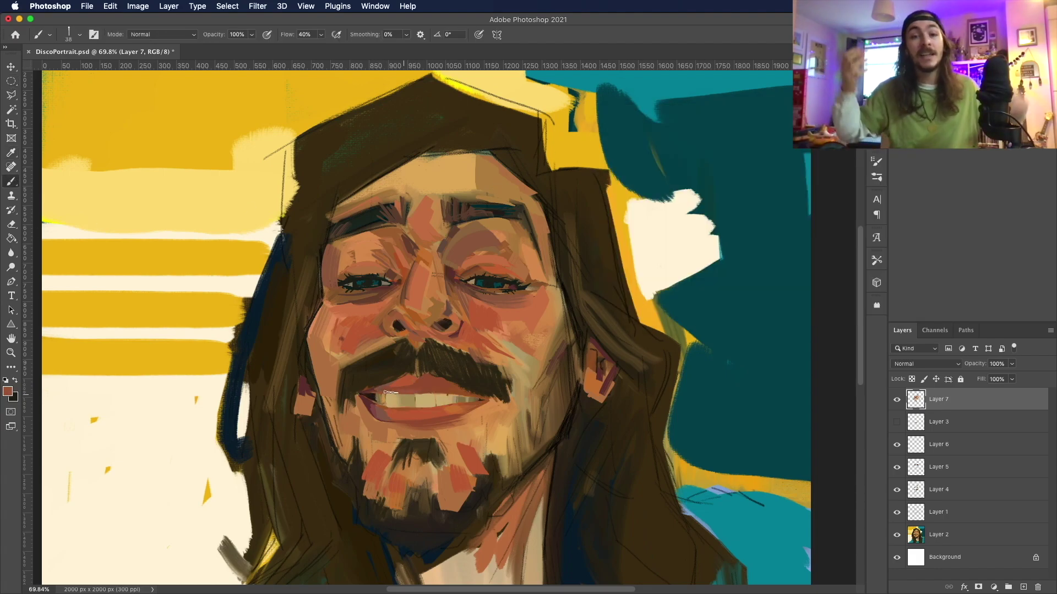
Step: Pick a golden orange as the foreground colour and paint warm accents around the eye, nose and outer cheek
click(14, 396)
click(683, 324)
key(Return)
click(17, 380)
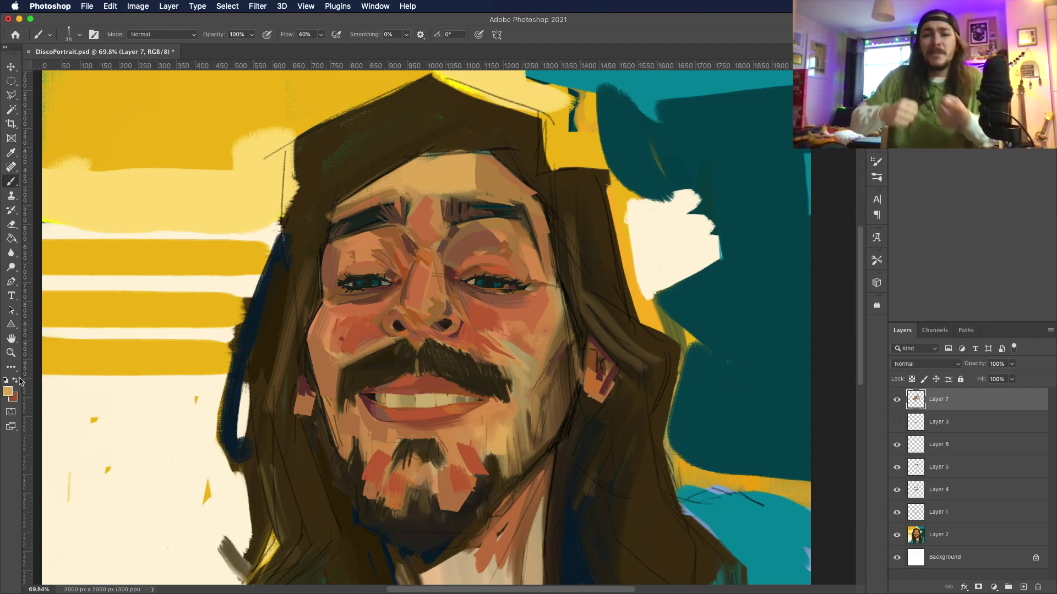
mouse_move(483, 275)
mouse_down()
mouse_move(480, 254)
mouse_move(421, 298)
mouse_move(424, 311)
mouse_up()
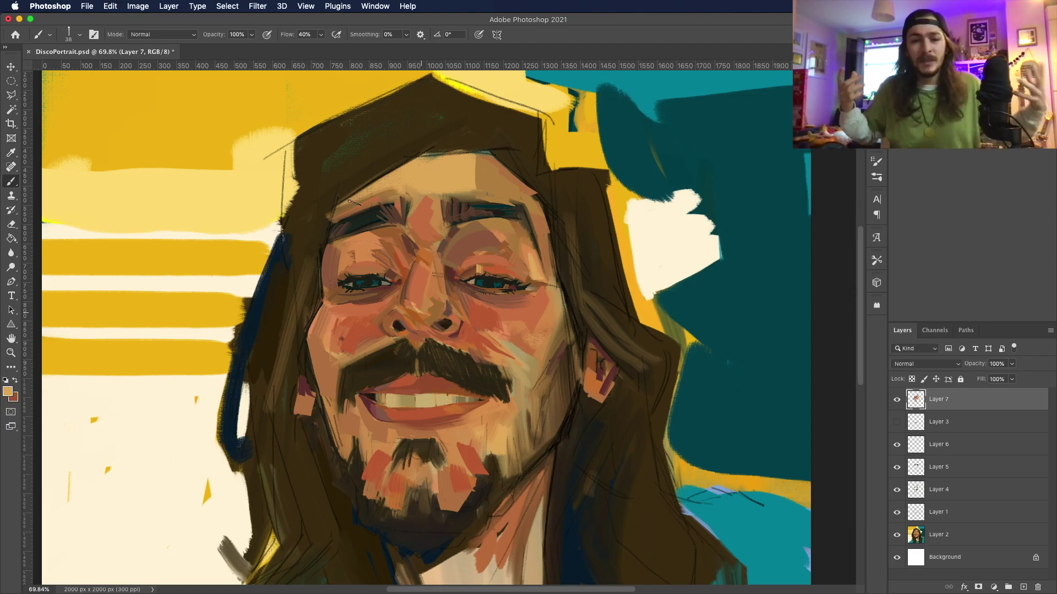
key(ctrl+z)
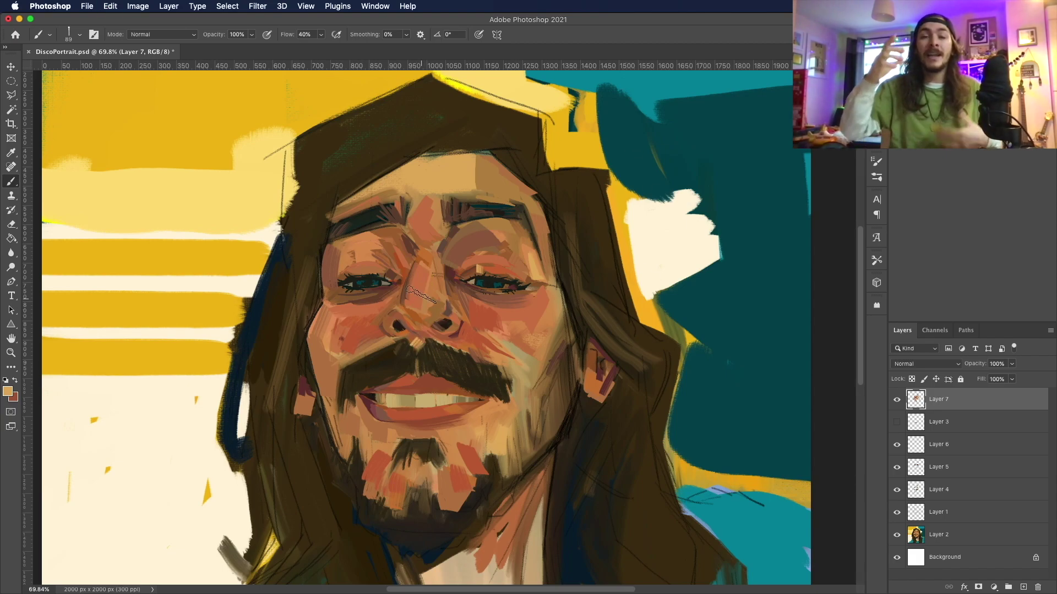
key(ctrl+shift+z)
key(ctrl+shift+z)
mouse_move(543, 327)
mouse_down()
mouse_move(542, 297)
mouse_move(556, 365)
mouse_up()
Step: Choose an orange tone, enlarge the brush to 191 px and lay the first warm strokes on the neck
key(z)
mouse_move(412, 394)
mouse_down()
mouse_move(341, 394)
mouse_move(544, 393)
mouse_up()
click(11, 181)
click(8, 391)
click(701, 164)
click(814, 143)
click(68, 34)
double_click(182, 399)
mouse_move(441, 489)
mouse_down()
mouse_move(457, 544)
mouse_move(489, 473)
mouse_move(528, 435)
mouse_up()
Step: Pick an ochre-orange and paint broad strokes down both sides of the neck
click(8, 391)
click(716, 277)
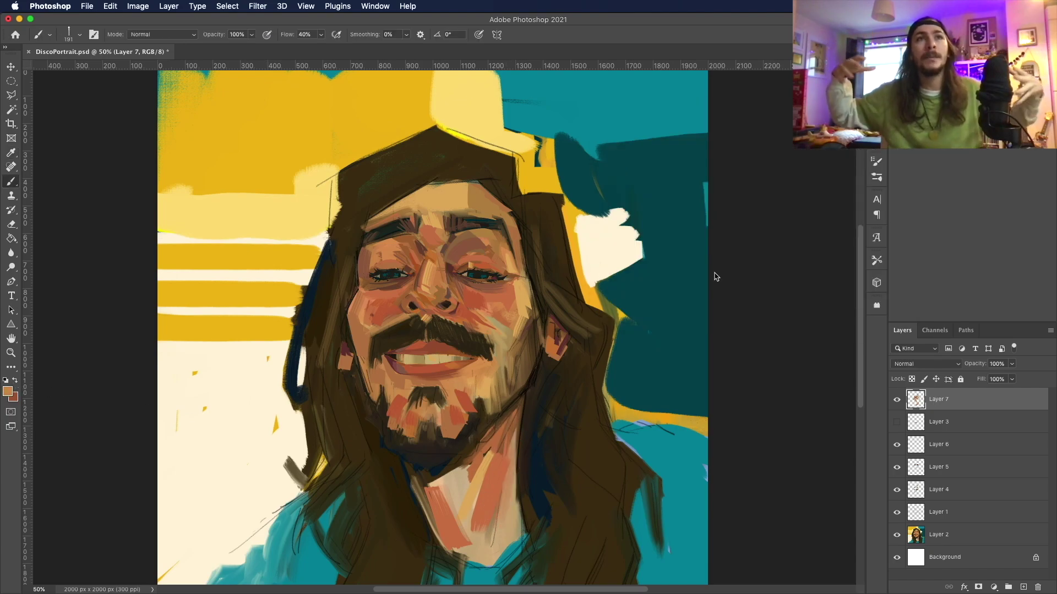
drag(501, 468, 478, 545)
drag(473, 478, 418, 544)
mouse_move(407, 468)
mouse_down()
mouse_move(457, 495)
mouse_move(474, 479)
mouse_move(407, 467)
mouse_move(435, 495)
mouse_move(424, 468)
mouse_move(434, 495)
mouse_move(450, 446)
mouse_move(451, 522)
mouse_up()
Step: Vary the foreground between warm orange and golden tan and block in the planes of the throat and collar area
click(7, 392)
click(715, 277)
click(8, 391)
click(714, 165)
click(7, 391)
click(704, 161)
key(Return)
drag(435, 484, 467, 540)
drag(484, 473, 495, 545)
click(8, 392)
key(Return)
mouse_move(440, 485)
mouse_down()
mouse_move(457, 547)
mouse_move(451, 479)
mouse_up()
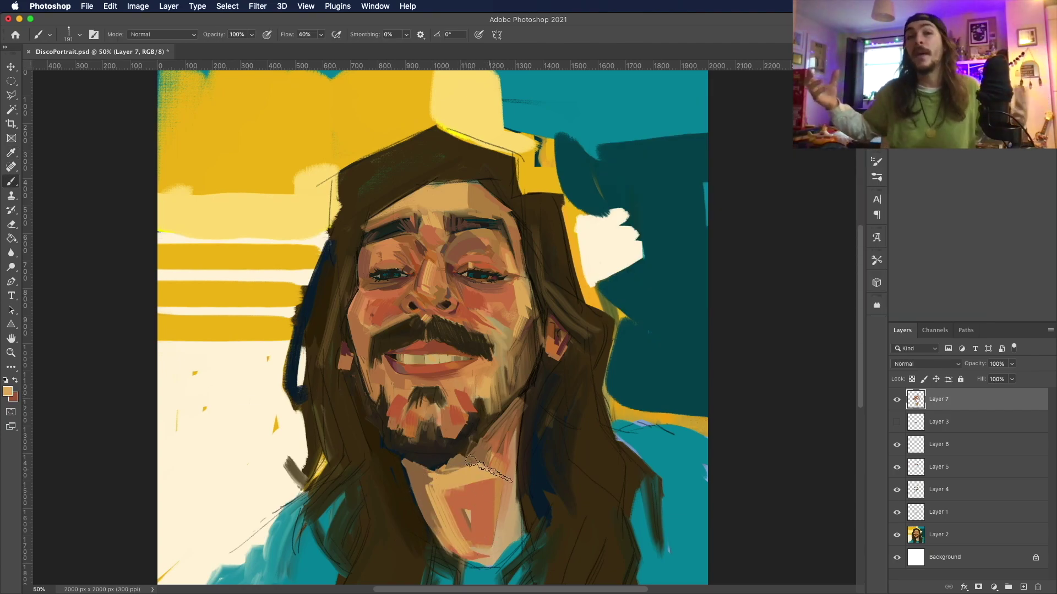
Step: Pick darker tan tones and paint over the centre of the neck to soften its light and dark planes
click(7, 391)
click(705, 182)
key(Return)
drag(451, 495, 496, 550)
click(8, 391)
click(699, 177)
key(Return)
mouse_move(434, 484)
mouse_down()
mouse_move(489, 557)
mouse_move(478, 523)
mouse_move(484, 474)
mouse_move(435, 483)
mouse_up()
Step: Pick a saturated red-orange and add warm strokes to the side and base of the neck
click(7, 391)
key(Return)
click(8, 392)
click(698, 170)
key(Return)
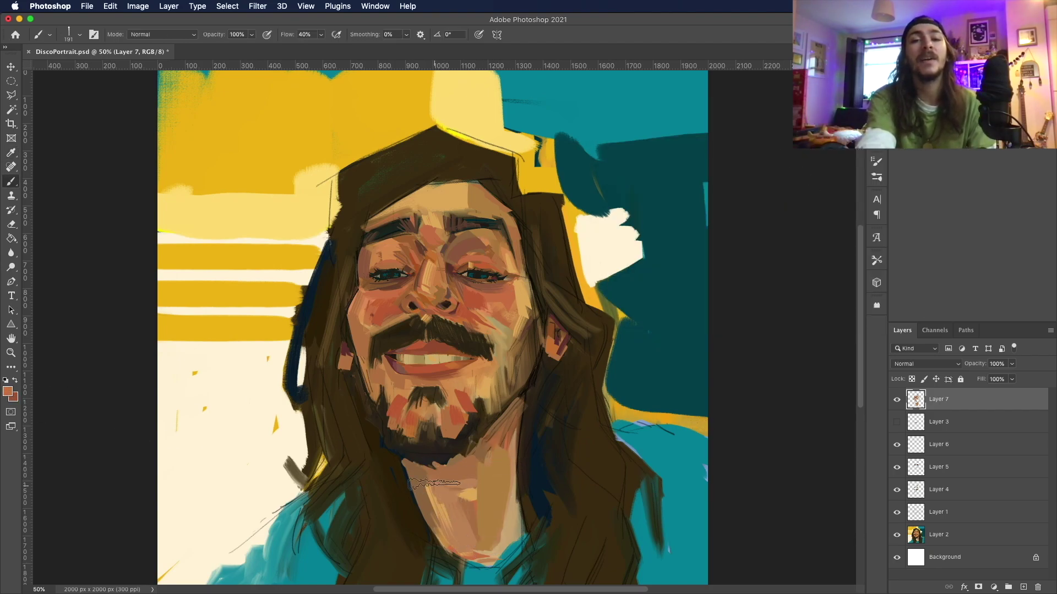
scroll(759, 323, down, 3)
click(7, 391)
click(732, 245)
key(Return)
Step: Pick a dark reddish brown, paint the shadow under the jaw and across the upper neck, and undo the last stroke
click(8, 391)
click(521, 334)
key(Return)
mouse_move(418, 385)
mouse_down()
mouse_move(440, 468)
mouse_move(435, 440)
mouse_move(457, 485)
mouse_up()
key(alt+F12)
key(Return)
mouse_move(431, 442)
mouse_down()
mouse_move(440, 451)
mouse_move(495, 435)
mouse_move(495, 418)
mouse_move(460, 472)
mouse_move(485, 493)
mouse_move(529, 459)
mouse_move(515, 479)
mouse_up()
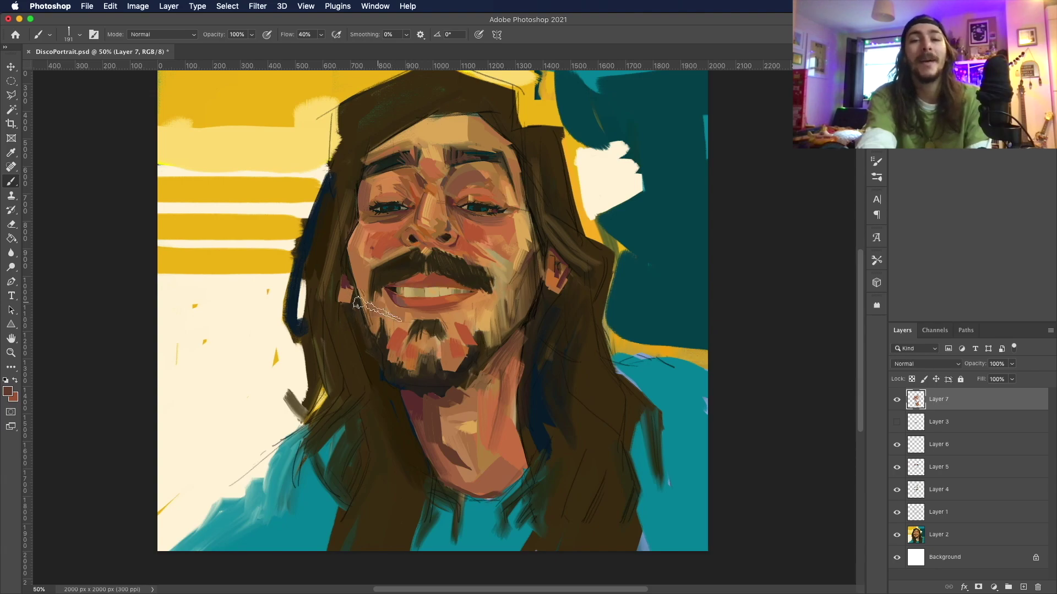
key(super+z)
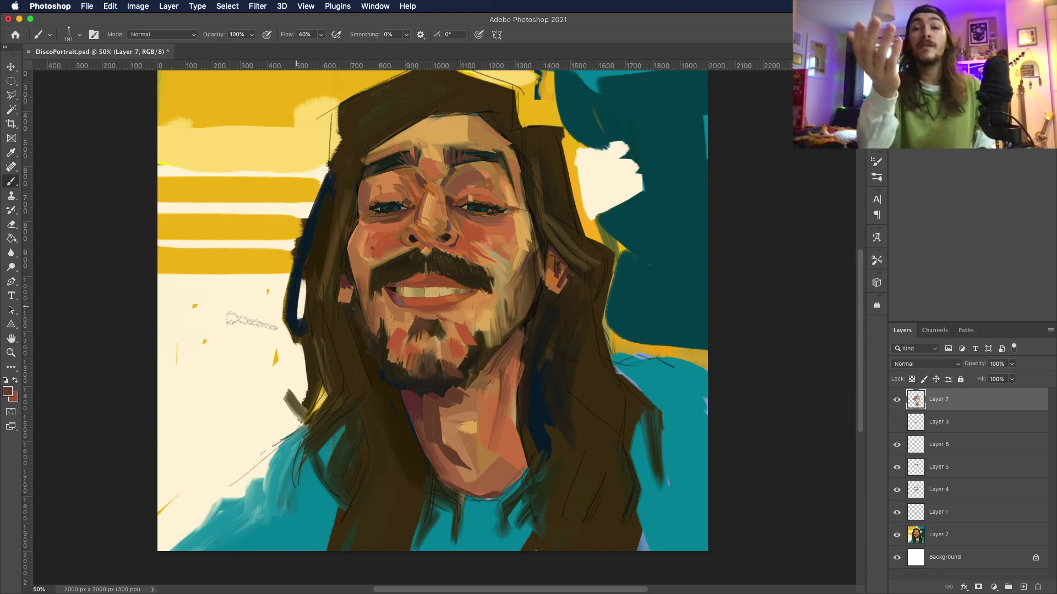
Step: Create a new layer and paint over both eyebrows in near-black with a 49 px brush
key(super+equal)
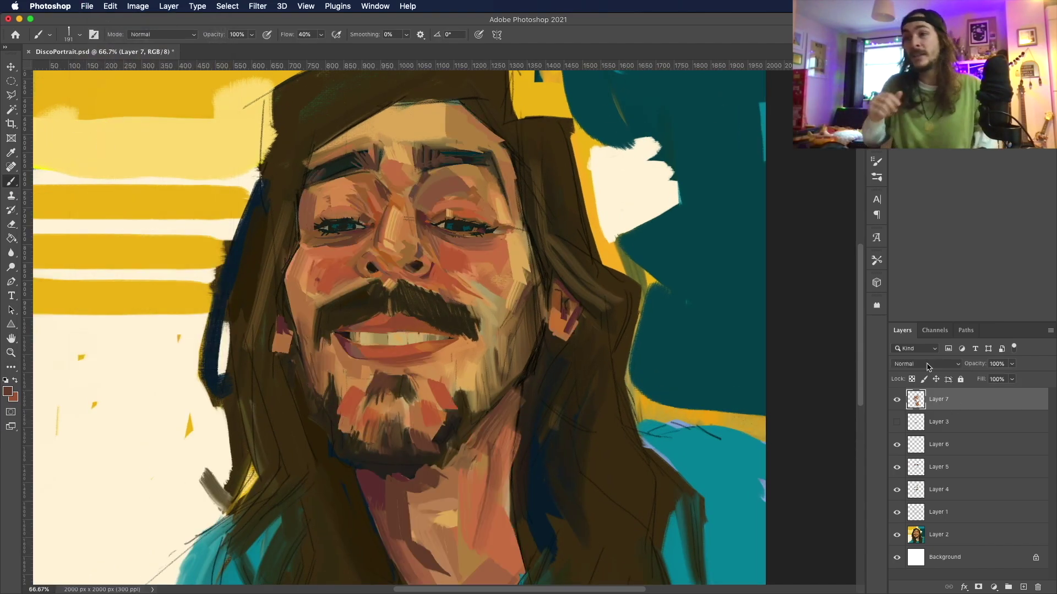
key(super+shift+alt+n)
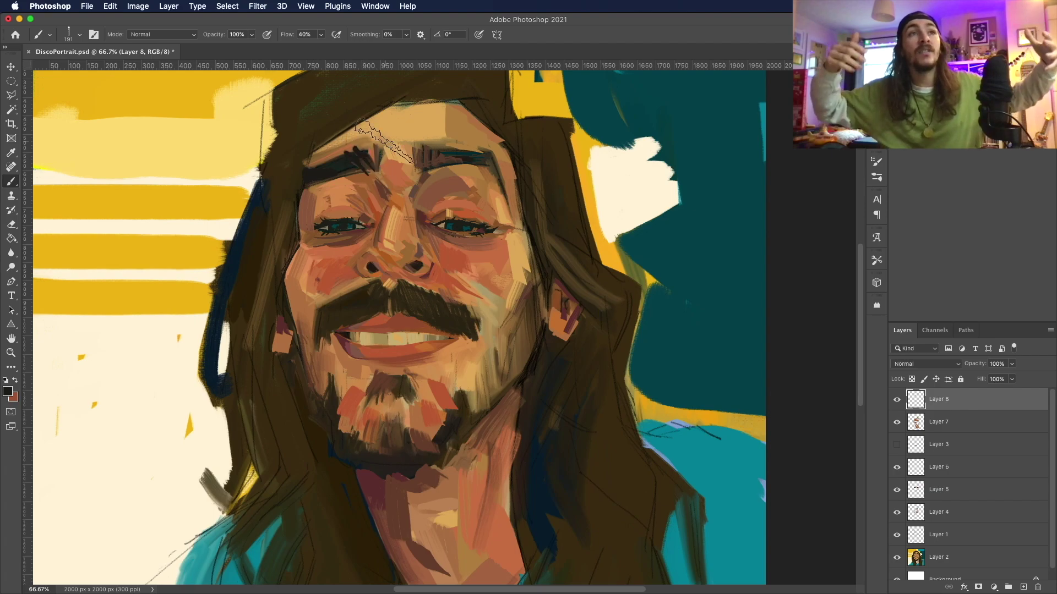
click(49, 34)
double_click(165, 401)
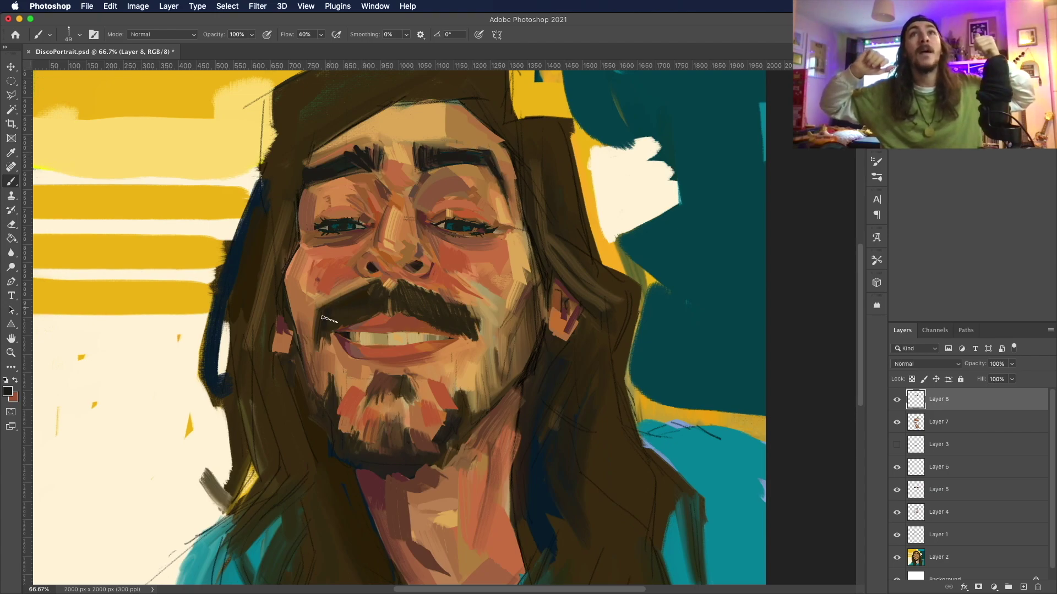
Step: Pick a warm brown alongside near-black and paint fine hair strands across the moustache
click(15, 381)
click(10, 389)
click(444, 281)
key(Return)
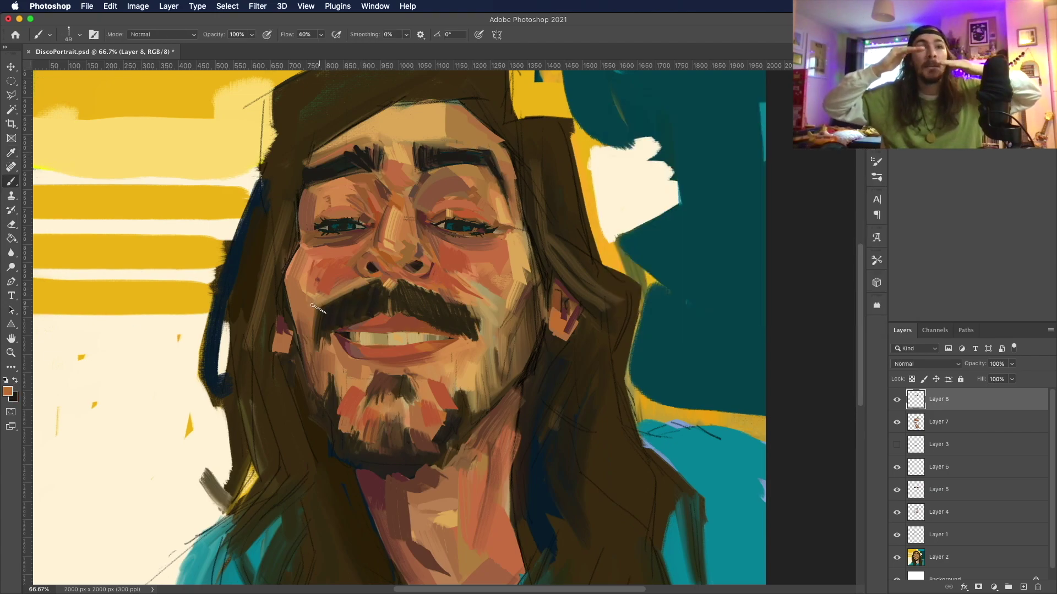
key(x)
click(355, 297)
key(Return)
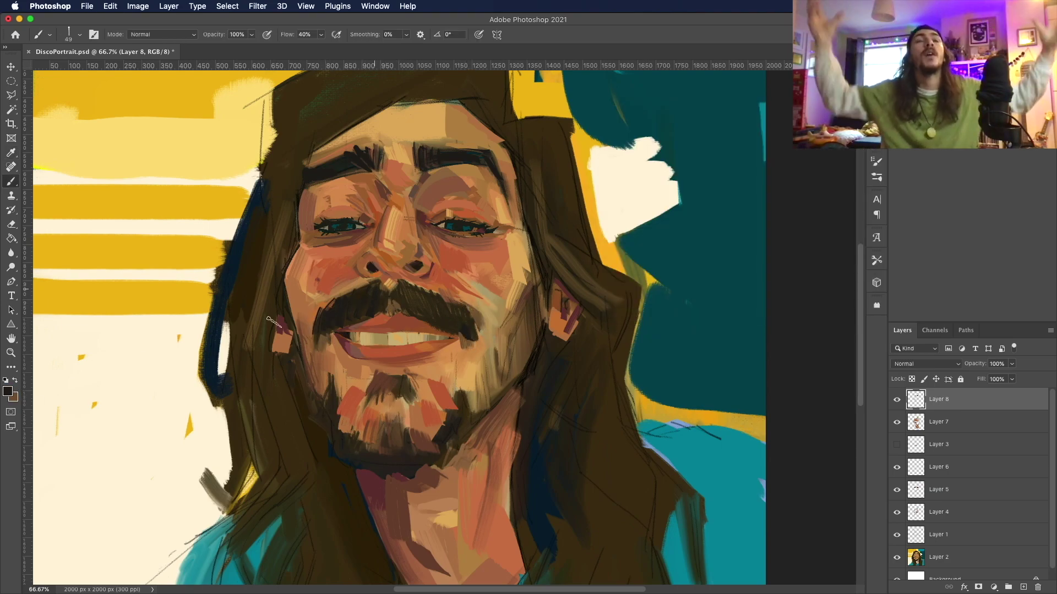
drag(379, 296, 456, 310)
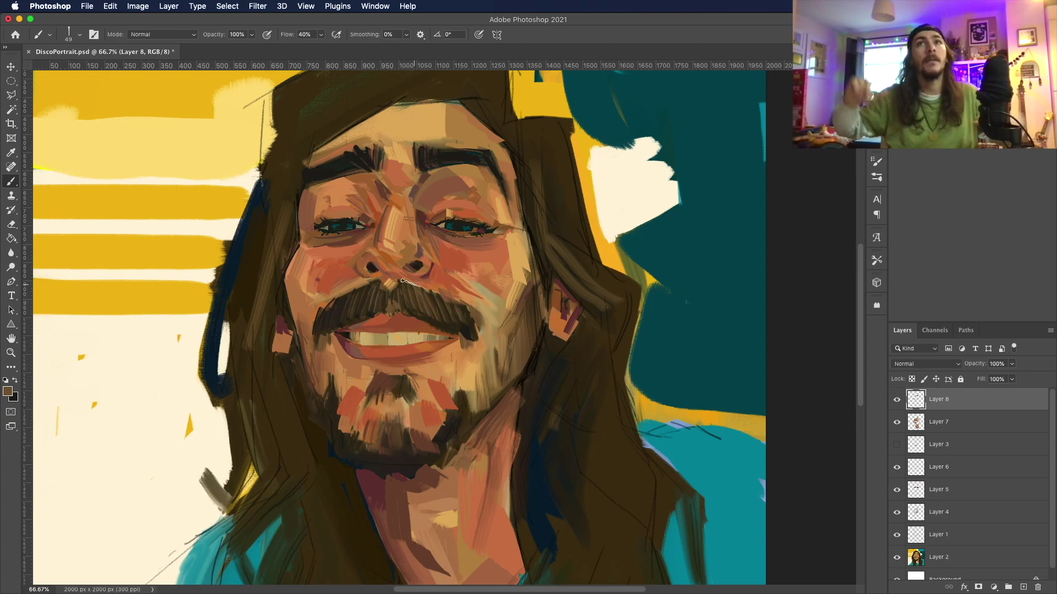
Step: Pick a muted reddish brown and add lighter strands through the lower part of the moustache
click(8, 391)
click(457, 303)
key(Return)
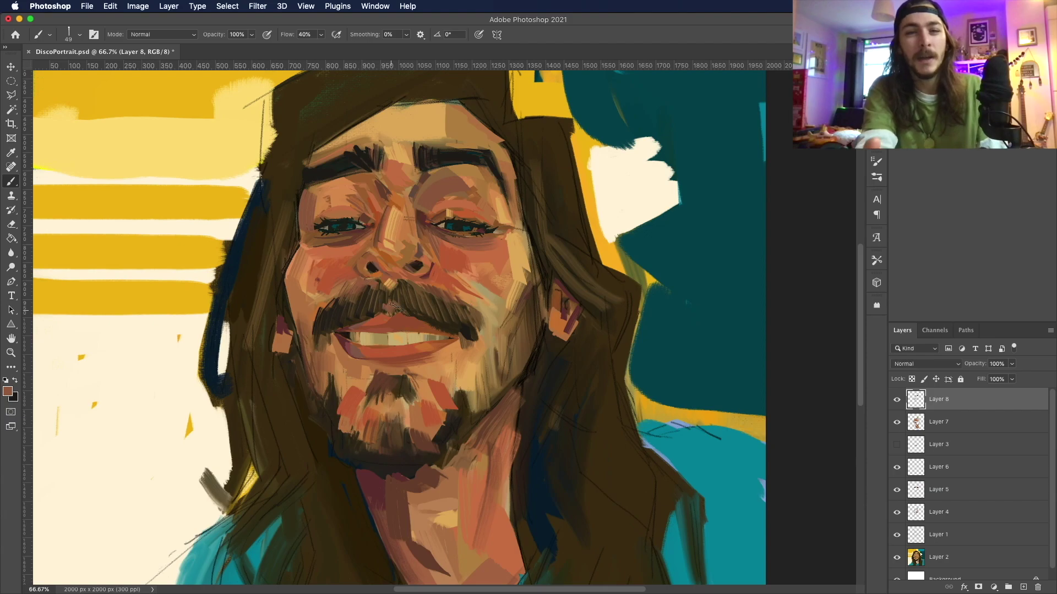
mouse_move(438, 302)
mouse_down()
mouse_move(465, 325)
mouse_move(434, 330)
mouse_up()
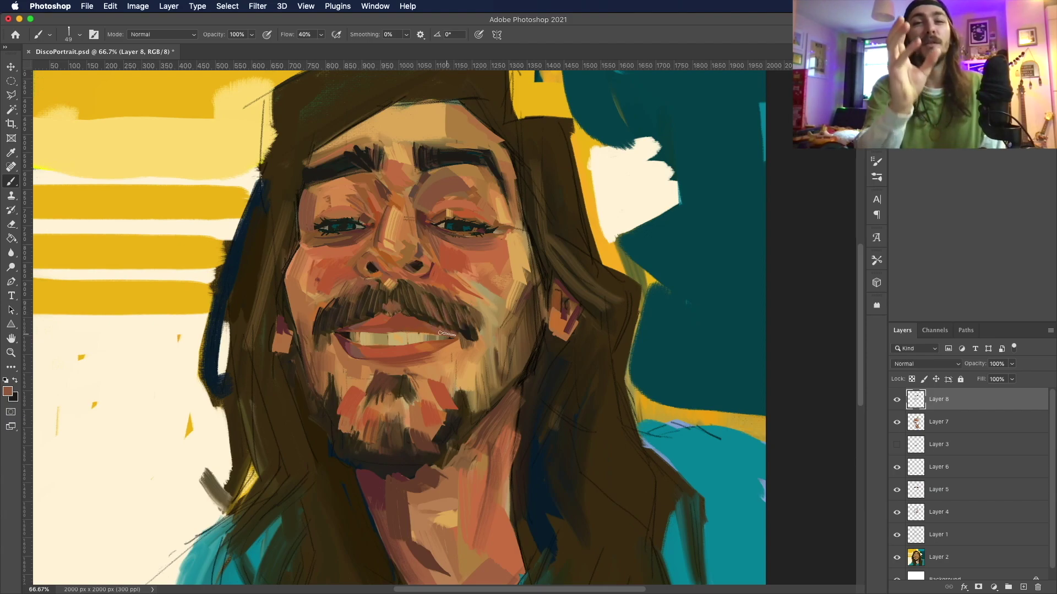
Step: Reduce the brush to 25 px and paint near-black hair strokes over the moustache, chin beard and jawline
click(79, 34)
drag(82, 70, 69, 70)
click(322, 344)
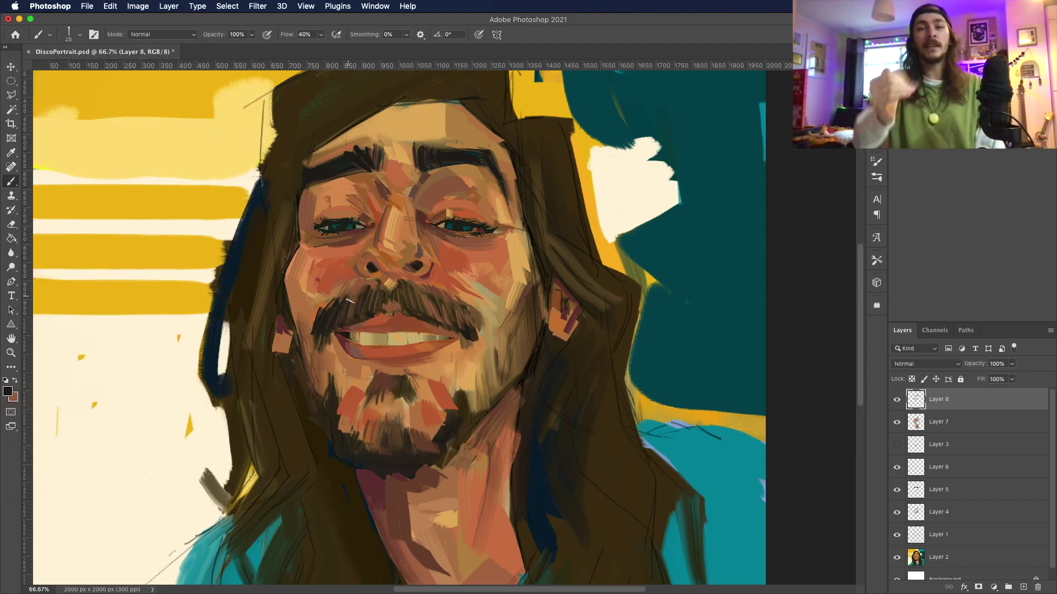
drag(370, 292, 376, 304)
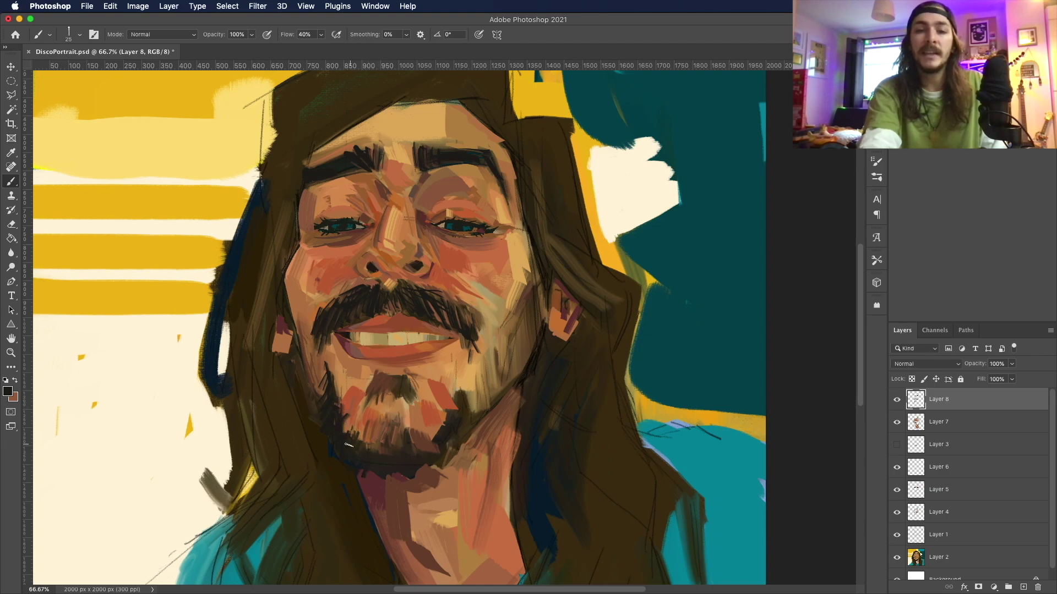
drag(370, 451, 431, 450)
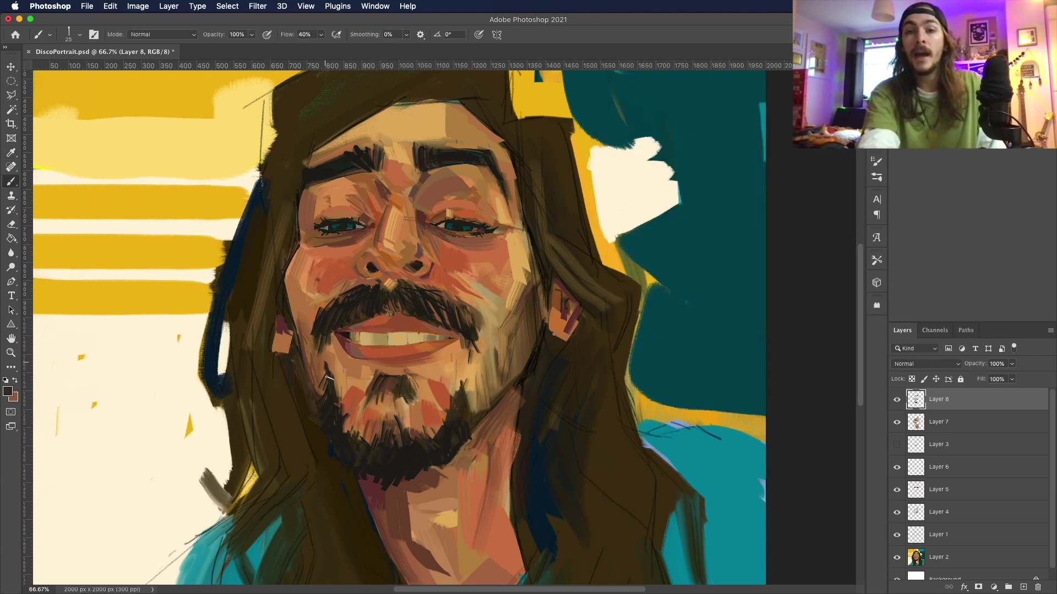
Step: Pick dark and reddish browns and hatch stubble strokes along the jaw and the shaded cheek
click(7, 392)
key(Return)
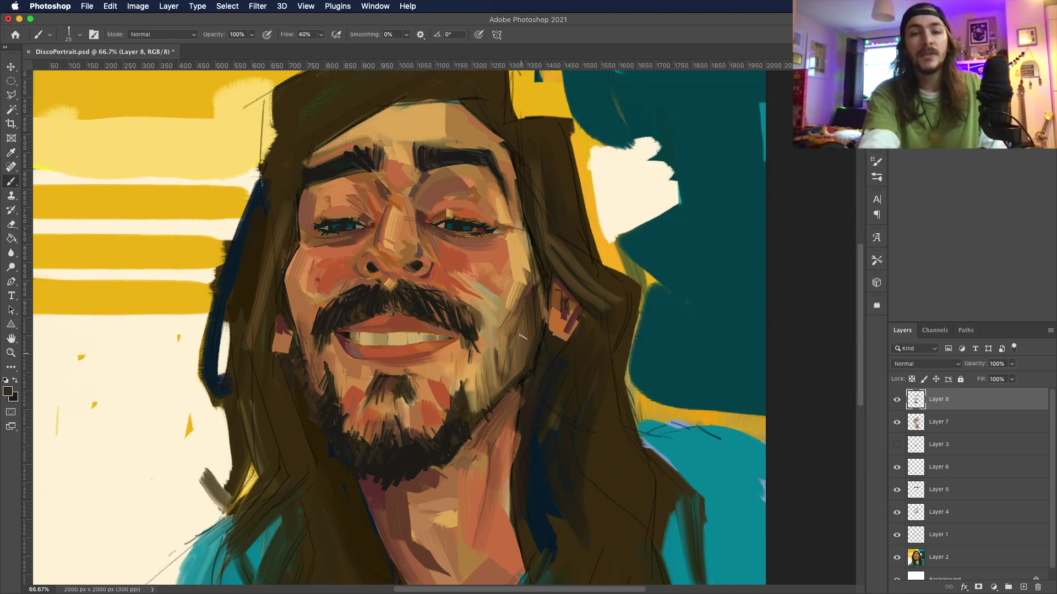
key(alt+shift+c)
key(Escape)
key(alt+shift+c)
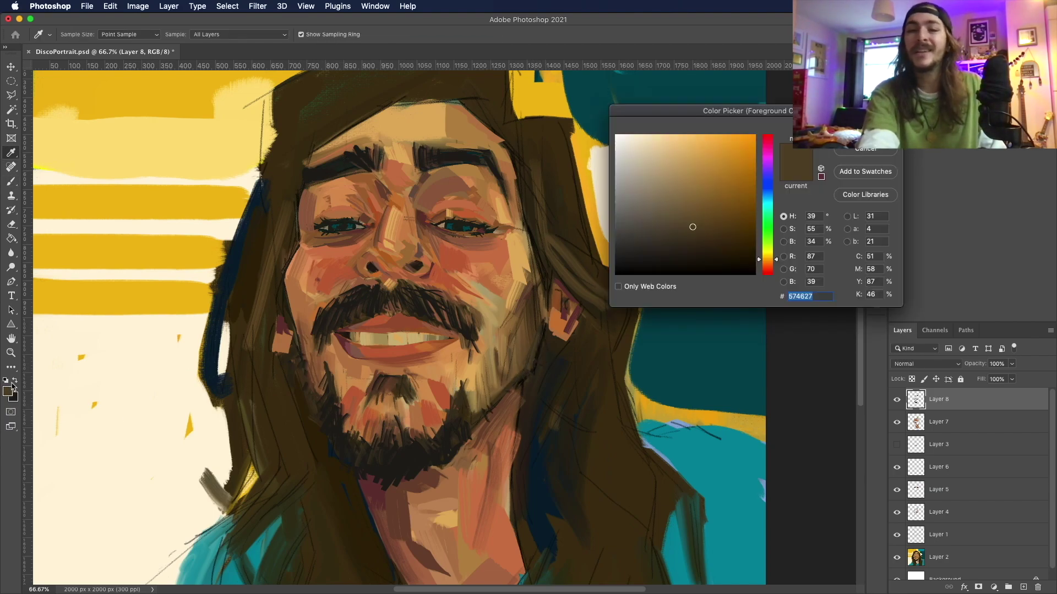
click(525, 351)
key(Return)
click(11, 391)
click(539, 328)
key(Return)
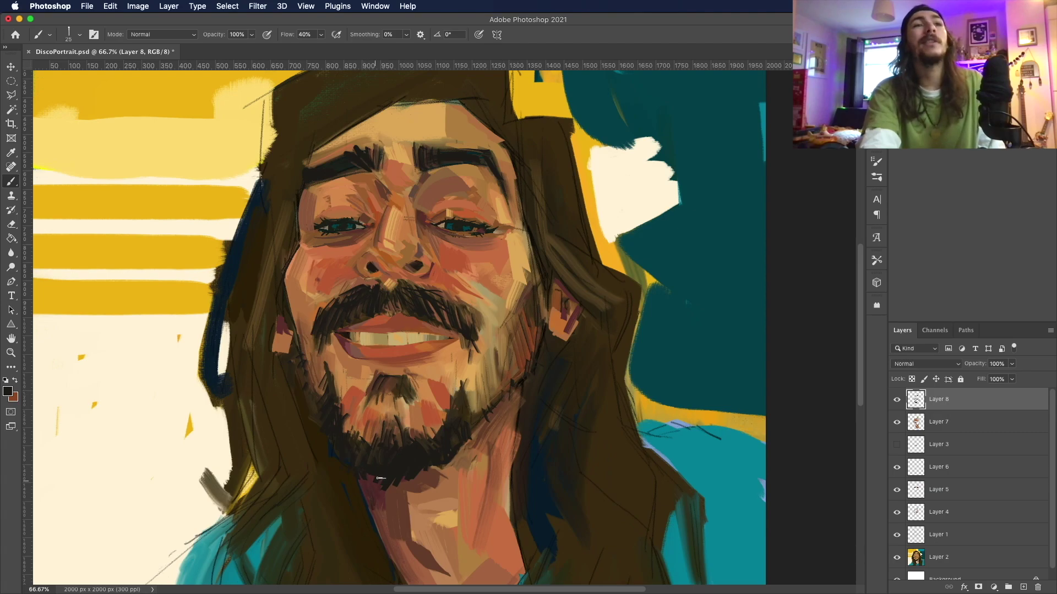
Step: Darken the beard under the chin, enlarge the brush to 143 px and hatch dark shadow lines across the neck
drag(461, 444, 454, 457)
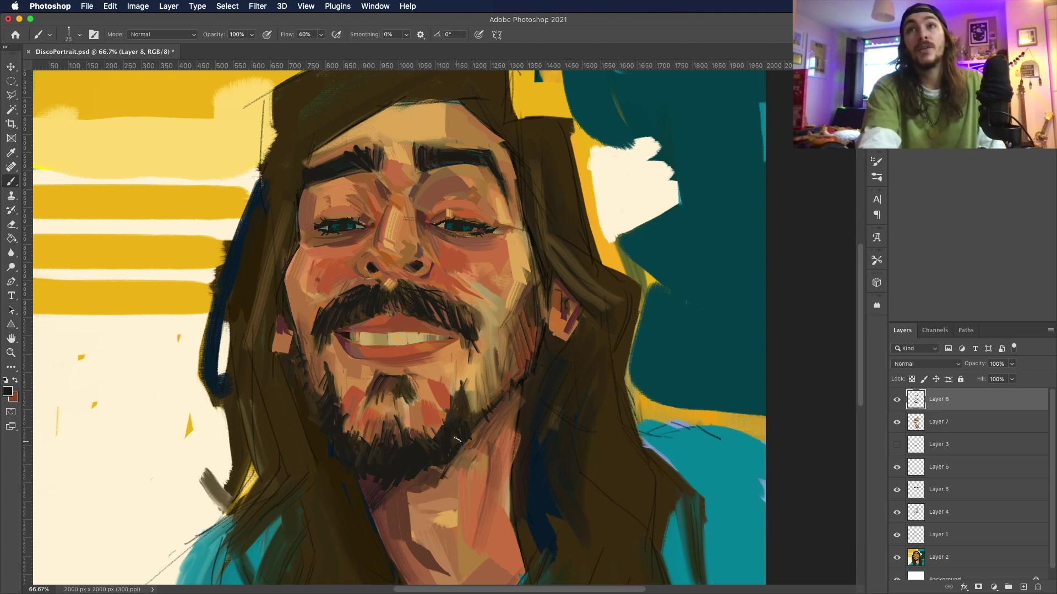
scroll(491, 408, down, 2)
click(80, 34)
click(354, 441)
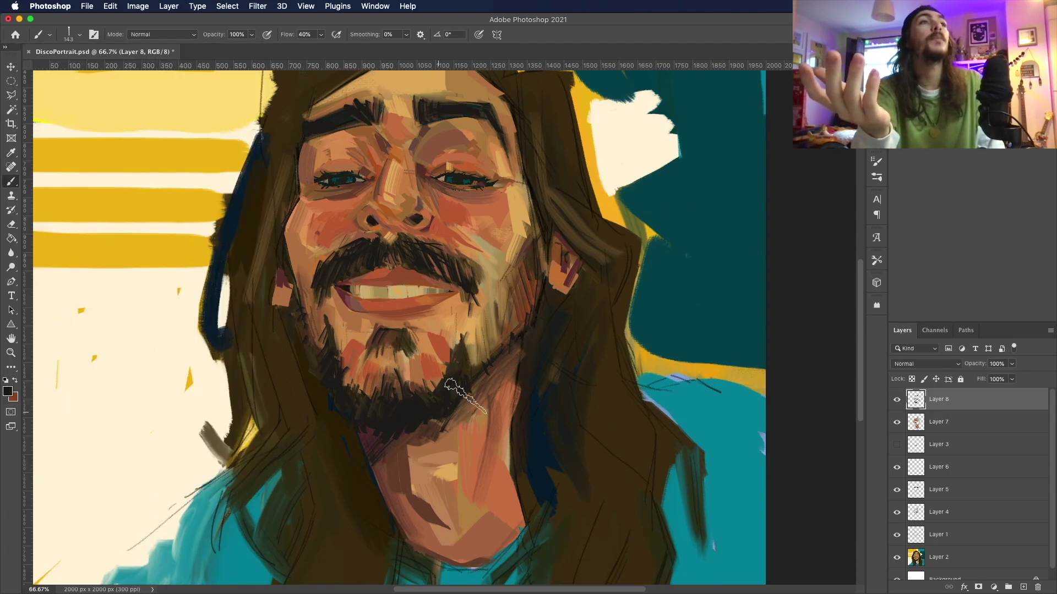
Step: Pick a pale cream, try a bright highlight stroke across the teeth with a smaller brush, and undo it
scroll(465, 395, up, 3)
key(i)
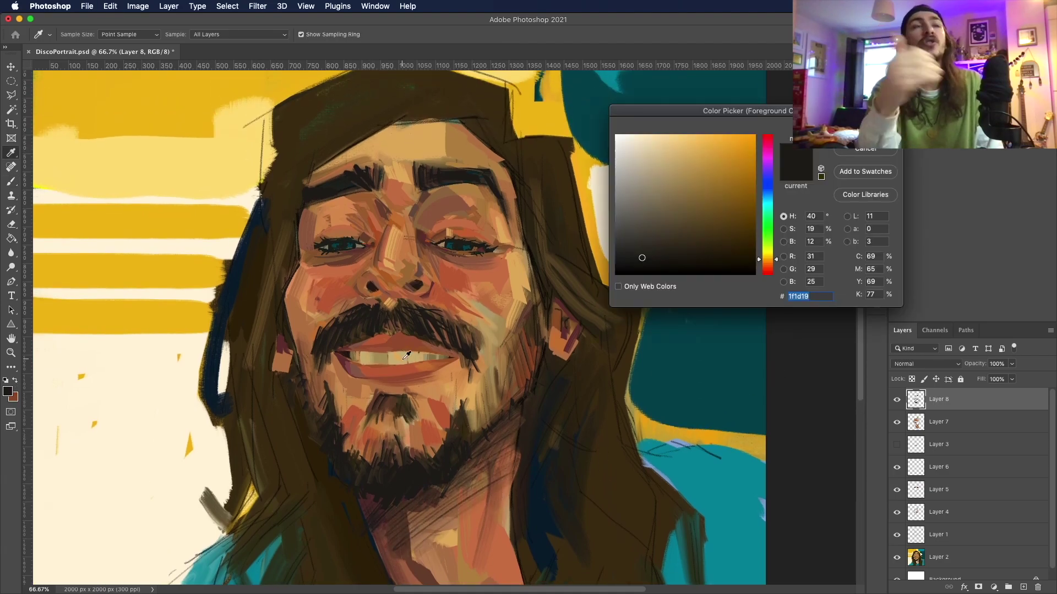
click(407, 356)
key(Return)
key(b)
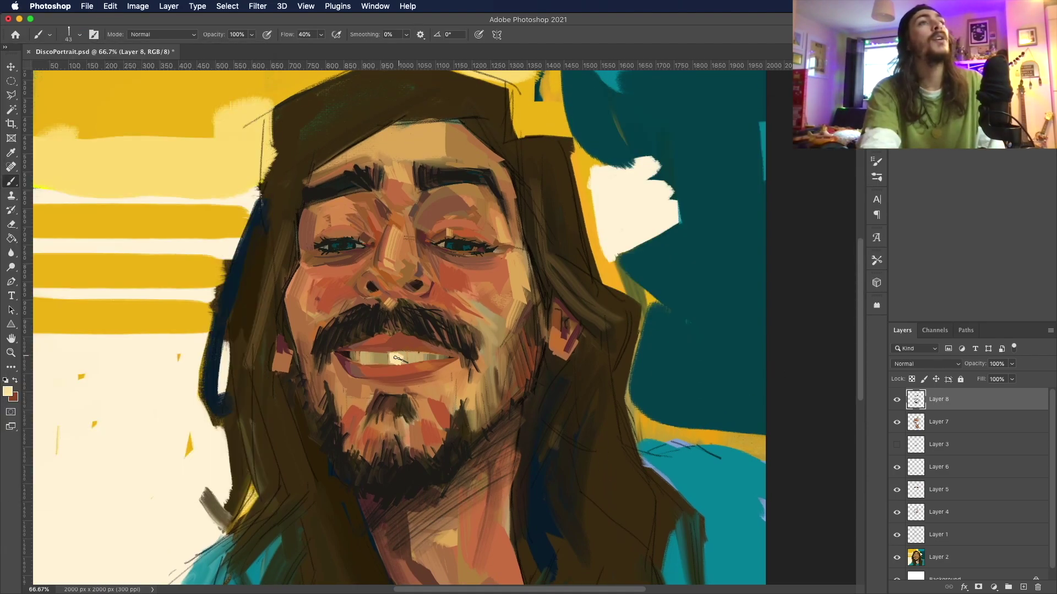
drag(359, 358, 442, 358)
key(super+z)
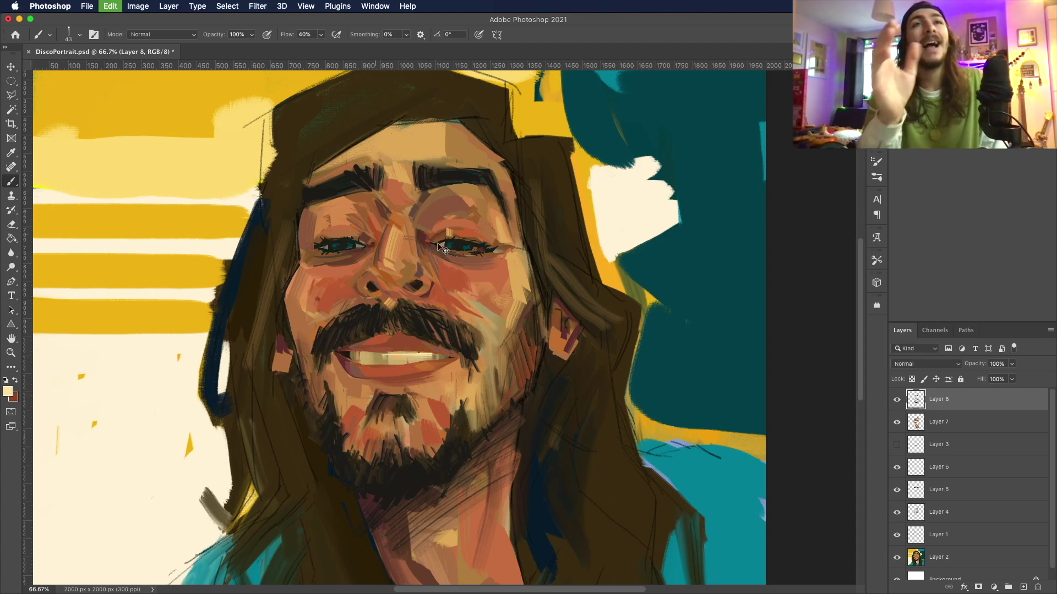
Step: Pick warm orange skin tones, enlarge the brush to 175 px and repaint the forehead planes with broad strokes
key(F12)
click(420, 147)
key(Return)
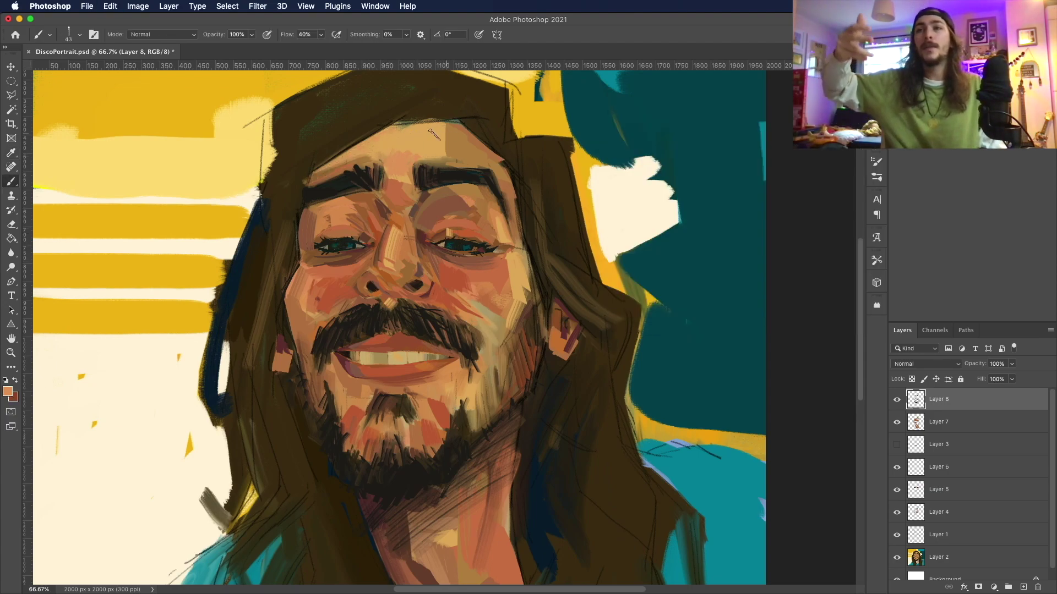
key(F11)
key(Return)
key(F12)
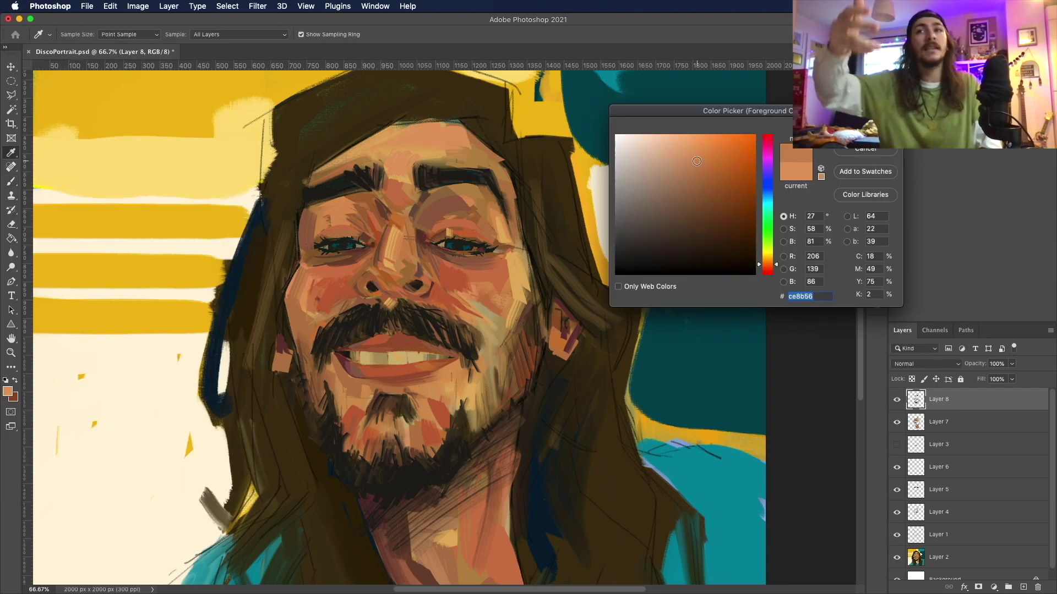
key(Return)
key(super+z)
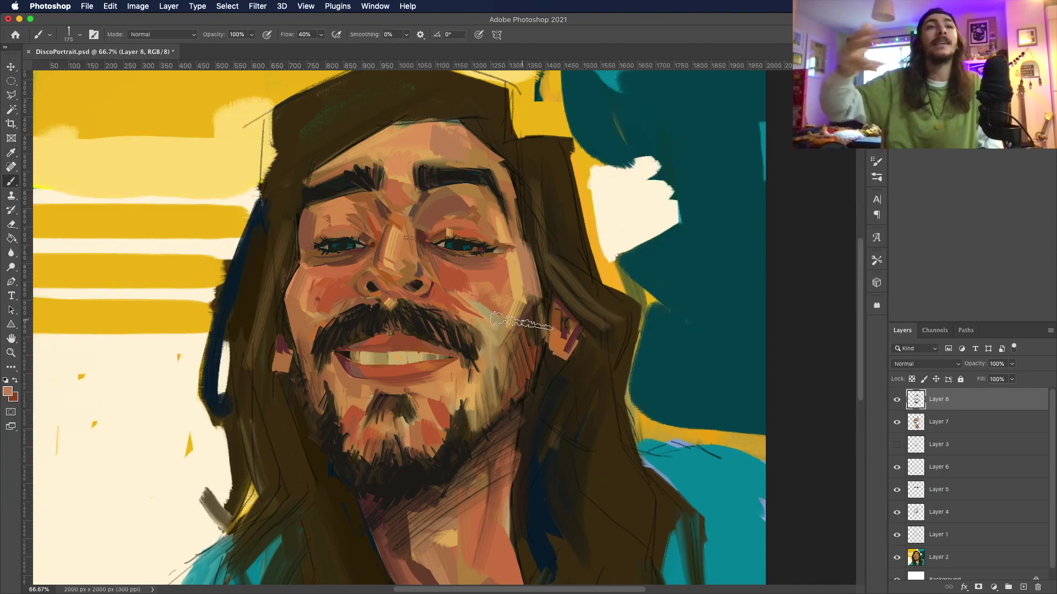
Step: Pick dark brown and near-black navy, add a new layer, and paint broad hair strokes around the face and beside the ear
key(F12)
click(734, 226)
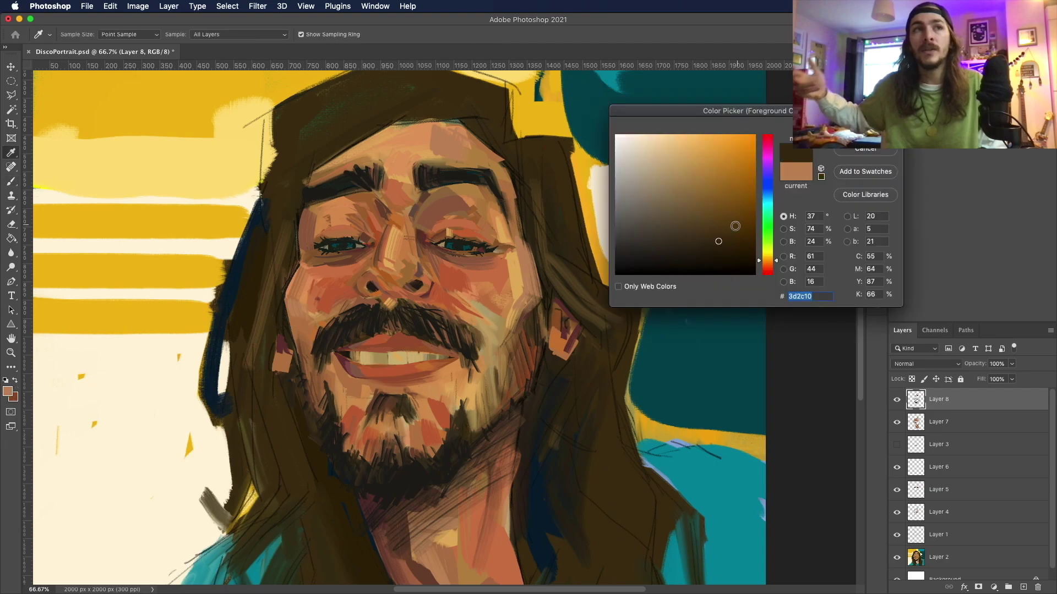
key(Return)
key(super+shift+alt+n)
alt+click(301, 348)
key(F12)
click(301, 348)
key(Return)
key(b)
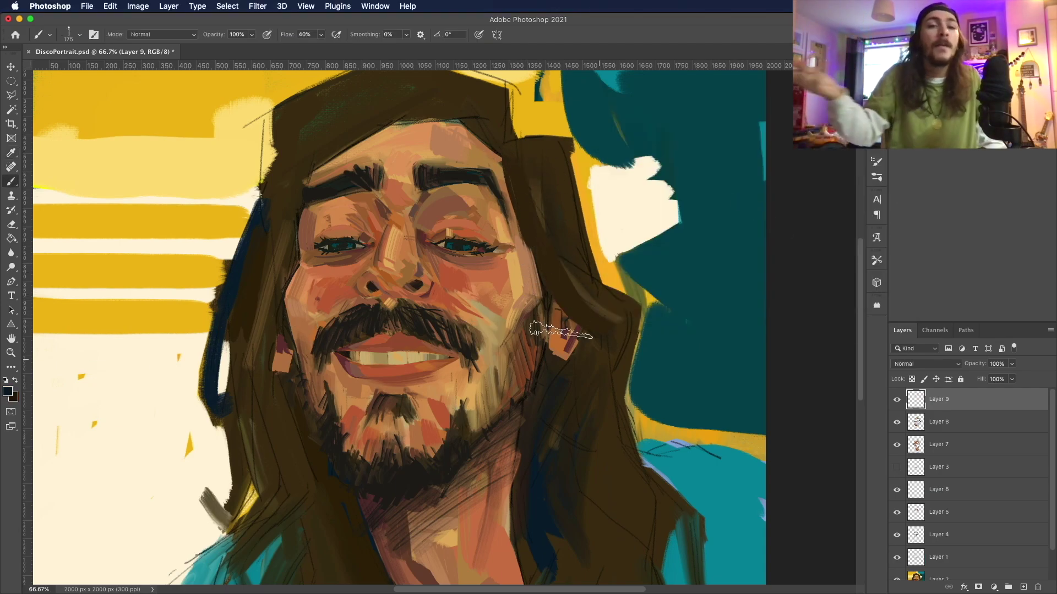
drag(575, 342, 573, 410)
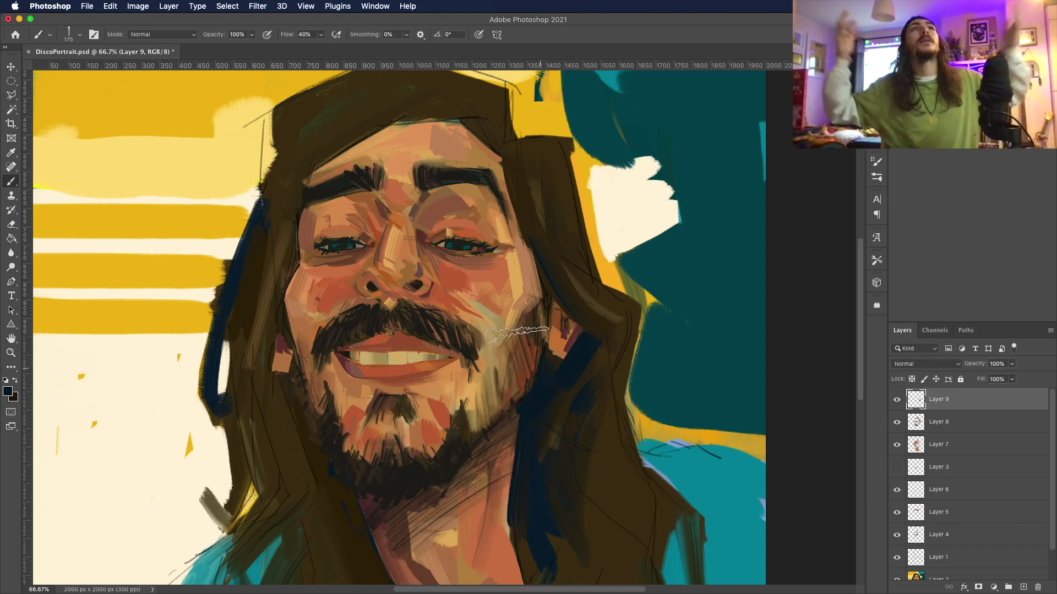
Step: Pick black and paint solid dark accents on the corner of the jaw, the moustache and both eyebrows
key(F12)
click(425, 331)
drag(425, 330, 358, 518)
key(Return)
key(b)
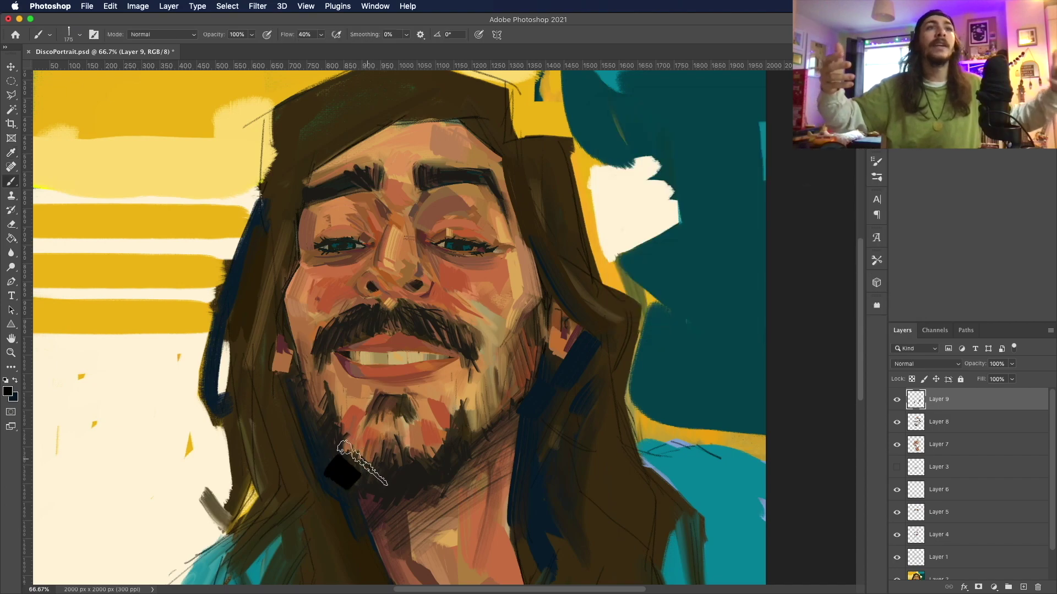
drag(353, 485, 414, 474)
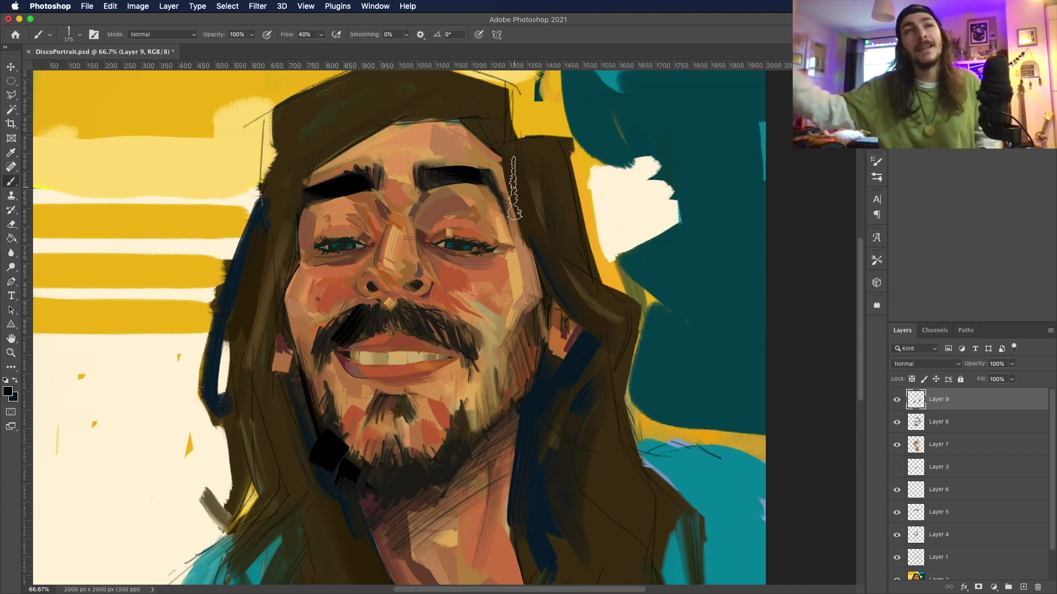
Step: Block in the beard under the chin with black and dark brown, and extend the navy hair strands beside the neck
scroll(514, 187, down, 2)
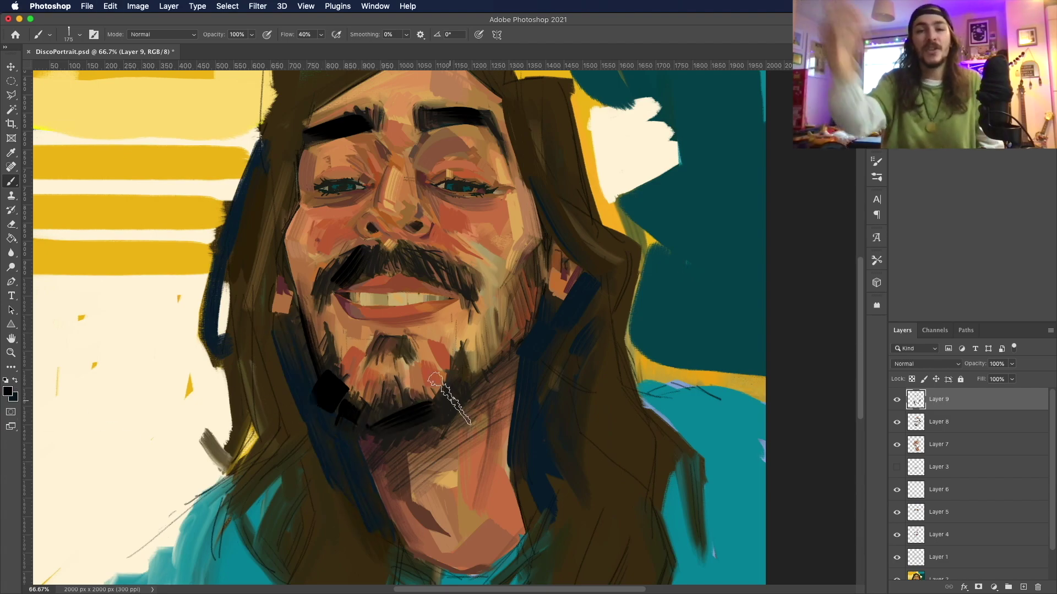
drag(344, 427, 436, 400)
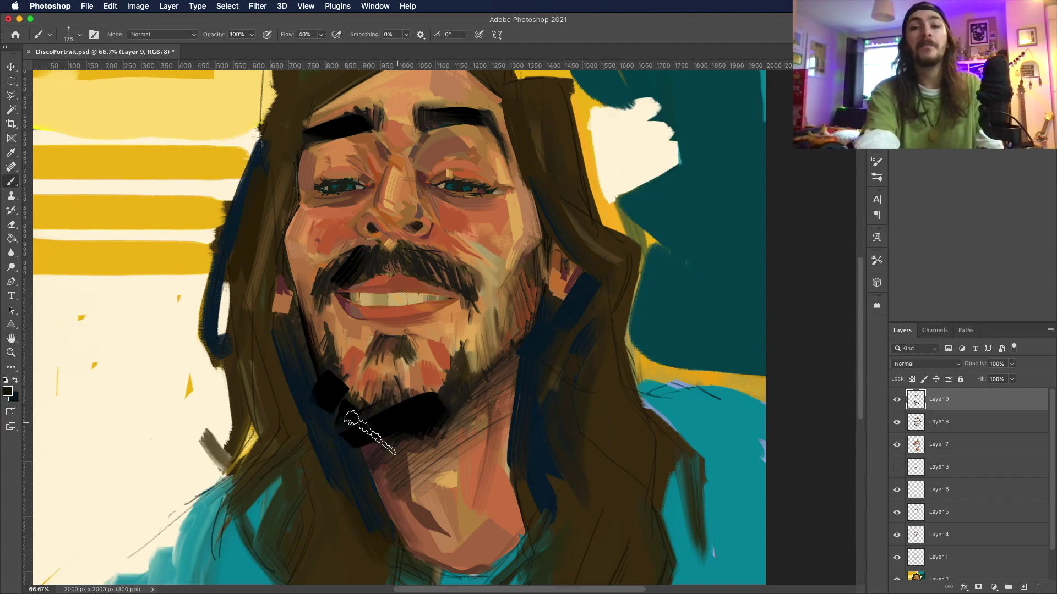
mouse_move(354, 425)
mouse_down()
mouse_move(424, 436)
mouse_move(370, 413)
mouse_up()
key(F5)
key(Return)
scroll(373, 518, down, 3)
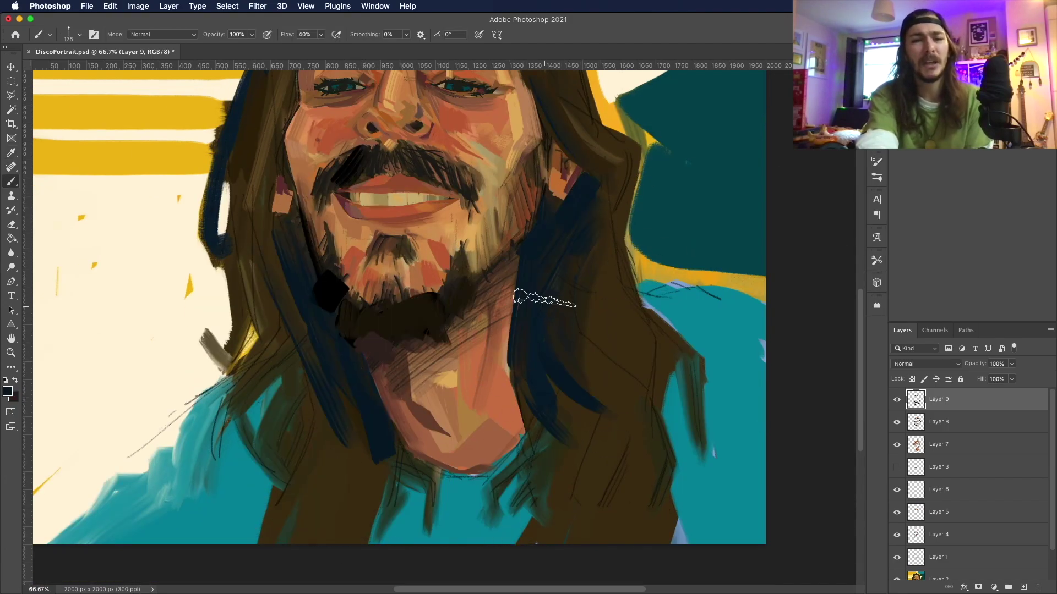
Step: Pick dark brown tones and paint long strands over the hair on both sides of the upper face
scroll(527, 287, up, 6)
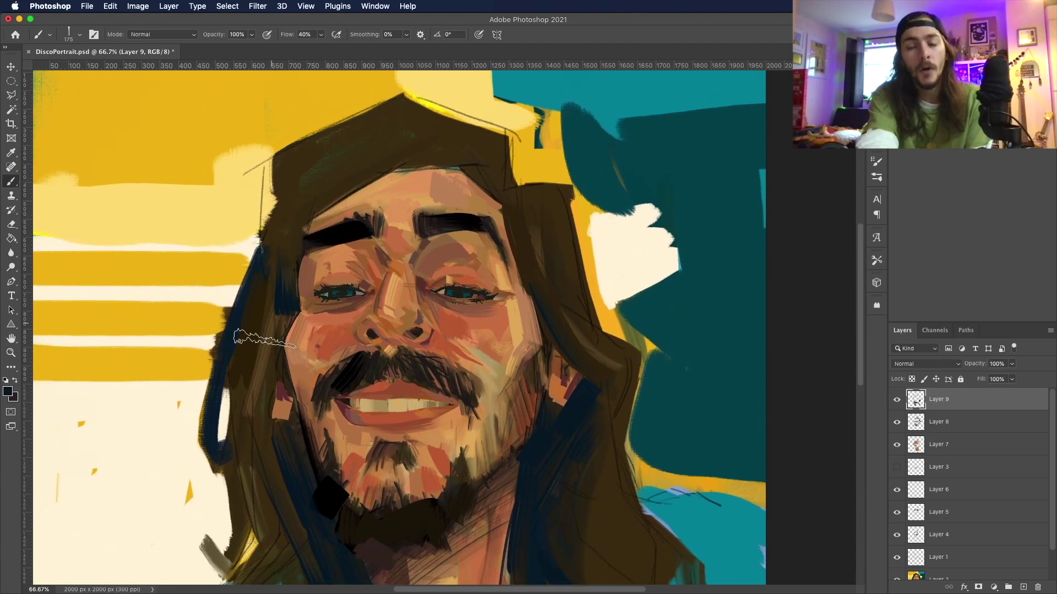
click(8, 391)
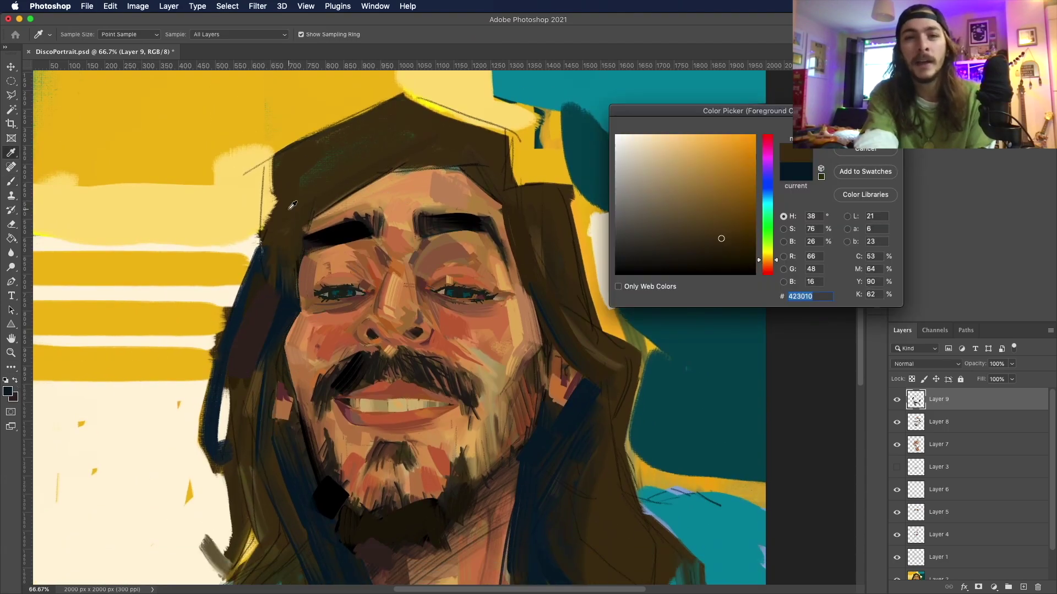
click(604, 318)
click(605, 318)
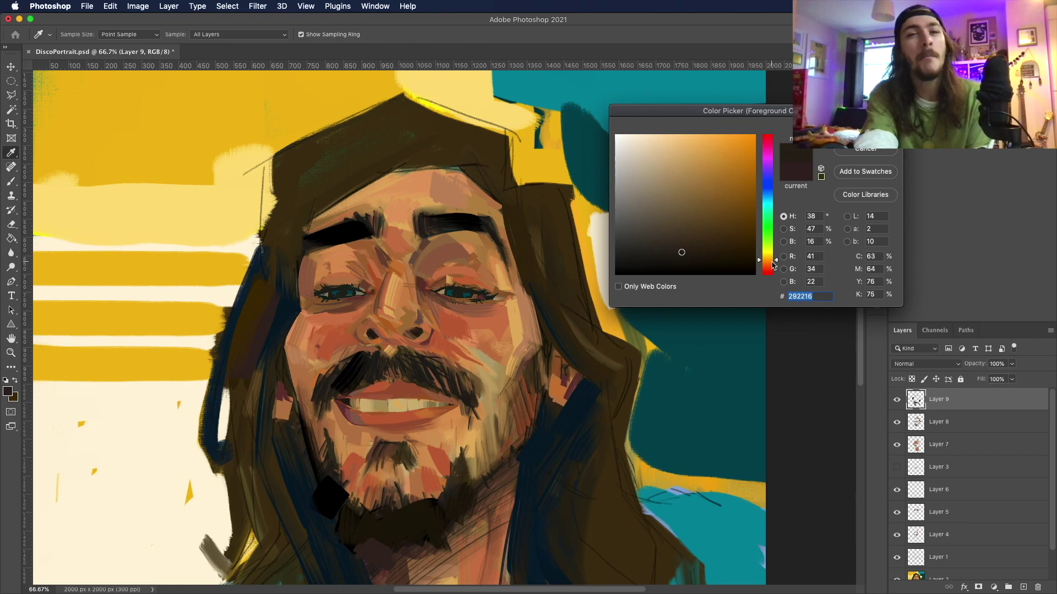
key(Return)
key(b)
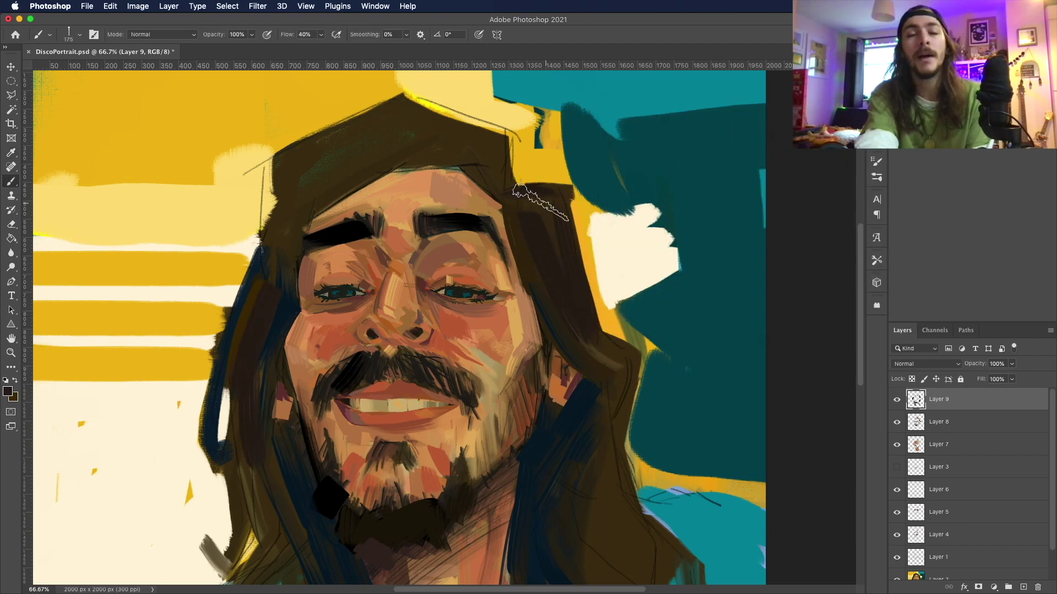
drag(278, 215, 231, 344)
Step: Pick dark navy and brown and sweep loose strands down the outer edge of the hair beside the yellow stripes
click(7, 391)
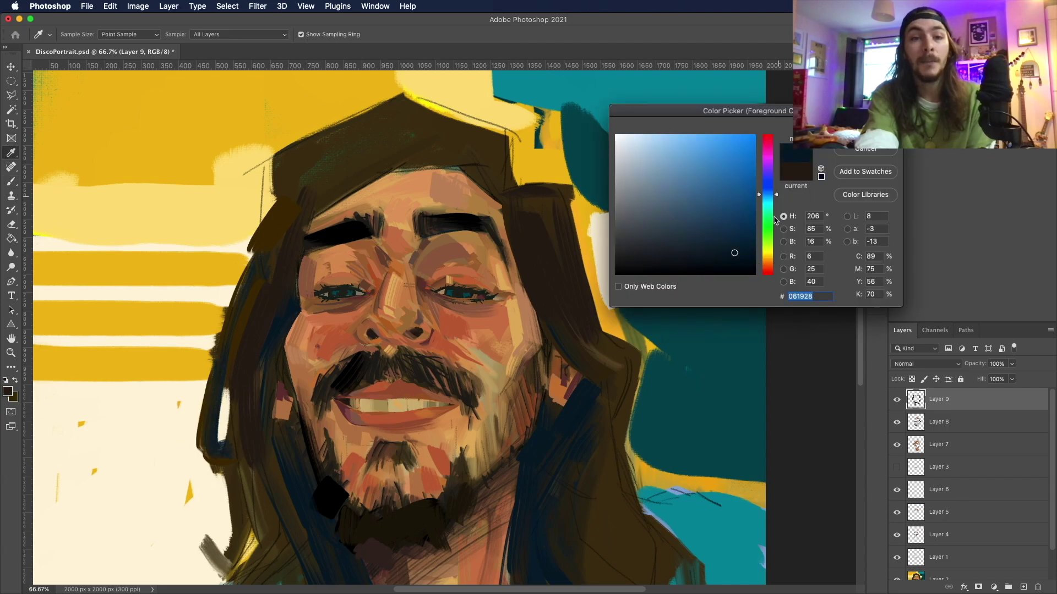
key(Return)
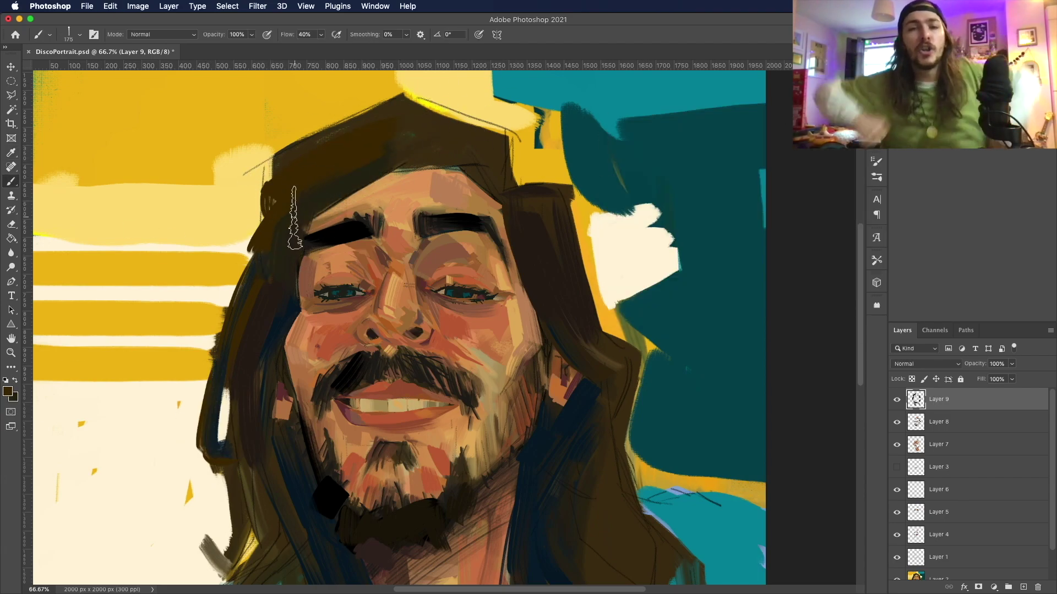
drag(278, 237, 185, 437)
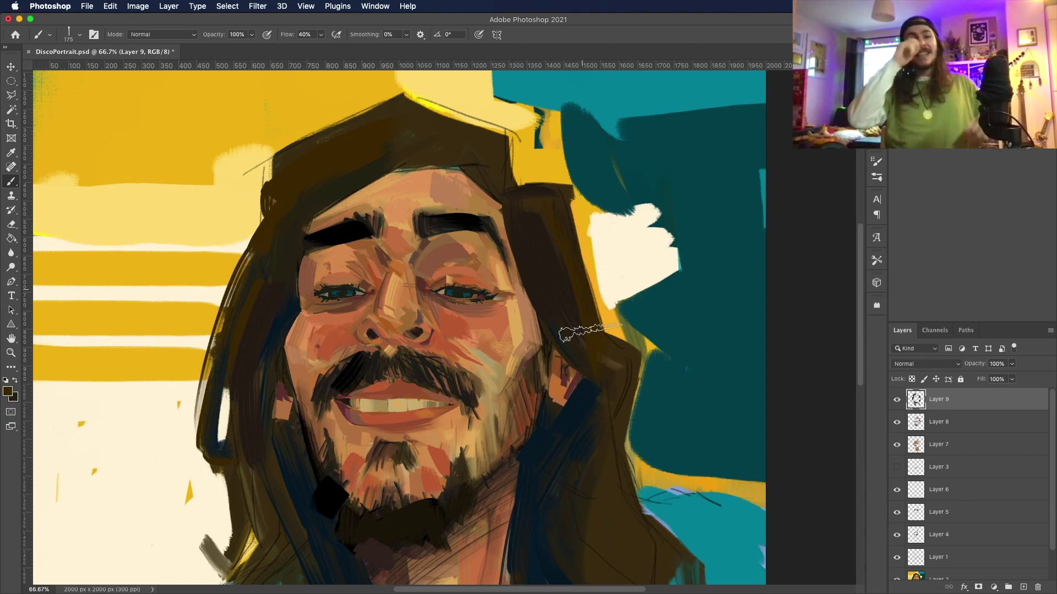
Step: Repaint the crown of the cap with dark brown strokes, sweep curved hair strands past its outline, and undo the last stroke
scroll(672, 228, up, 2)
key(Return)
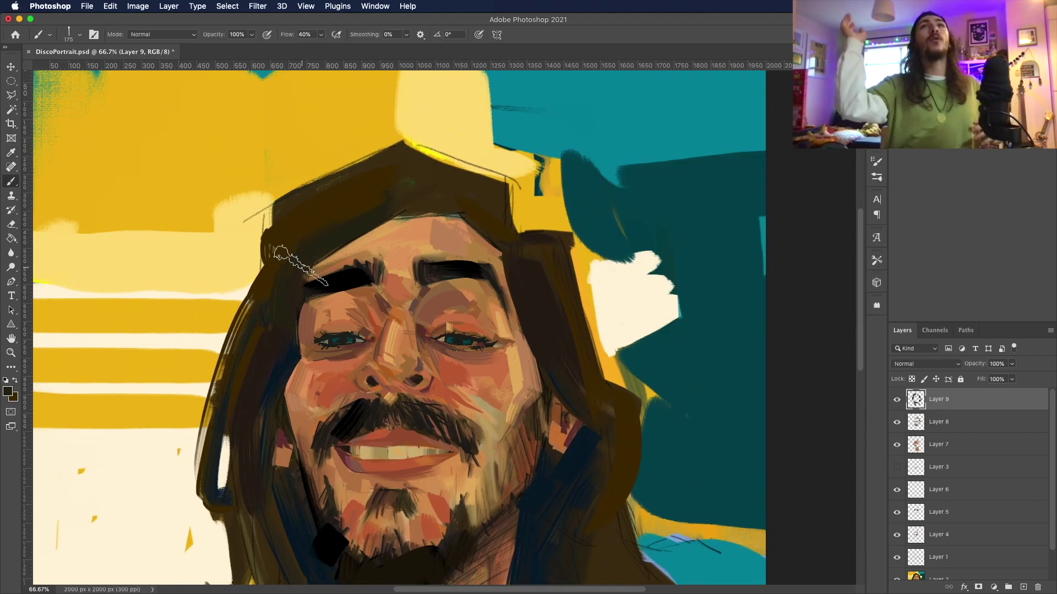
mouse_move(388, 210)
mouse_down()
mouse_move(435, 185)
mouse_move(358, 198)
mouse_move(276, 165)
mouse_up()
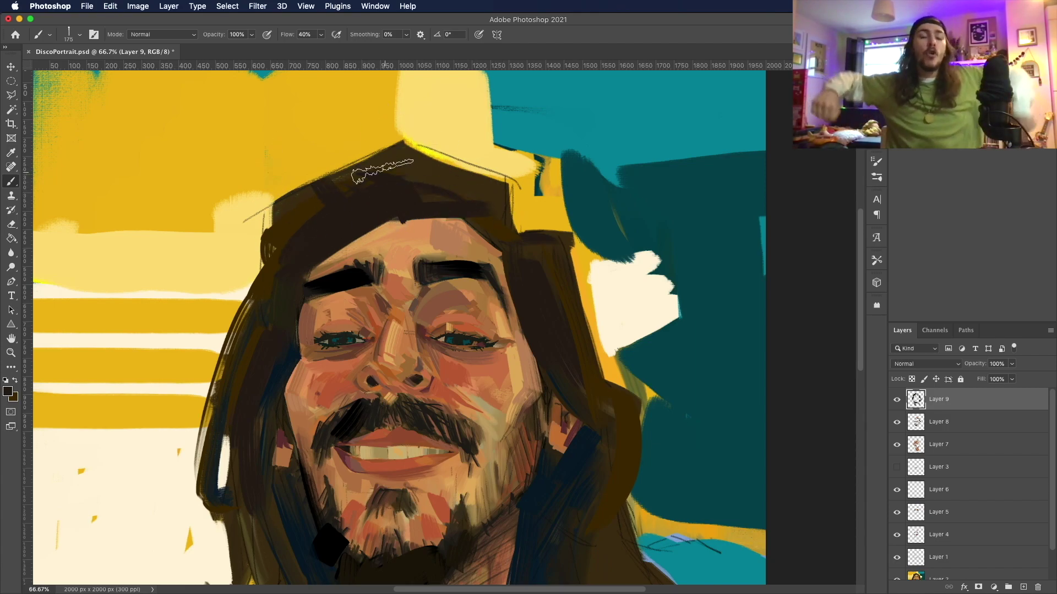
mouse_move(330, 212)
mouse_down()
mouse_move(372, 180)
mouse_move(342, 196)
mouse_move(409, 163)
mouse_move(404, 148)
mouse_move(443, 157)
mouse_up()
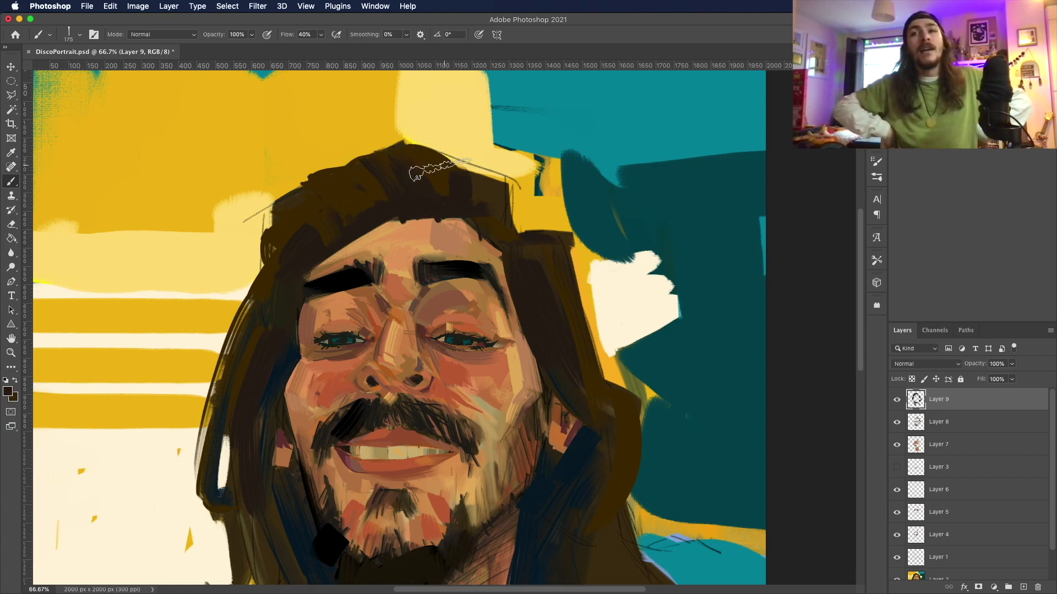
mouse_move(338, 165)
mouse_down()
mouse_move(480, 169)
mouse_move(510, 186)
mouse_move(488, 181)
mouse_move(508, 157)
mouse_move(527, 182)
mouse_move(526, 166)
mouse_move(502, 243)
mouse_move(531, 220)
mouse_up()
key(super+z)
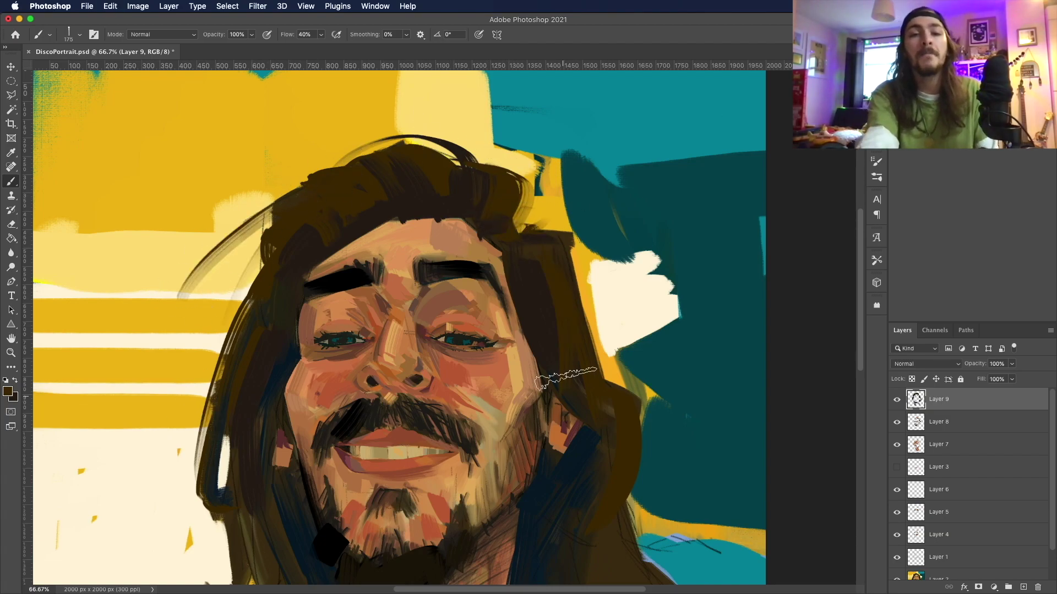
Step: Paint dark wavy locks falling from beside the ear down over the shoulder and the shirt collar
scroll(386, 330, down, 5)
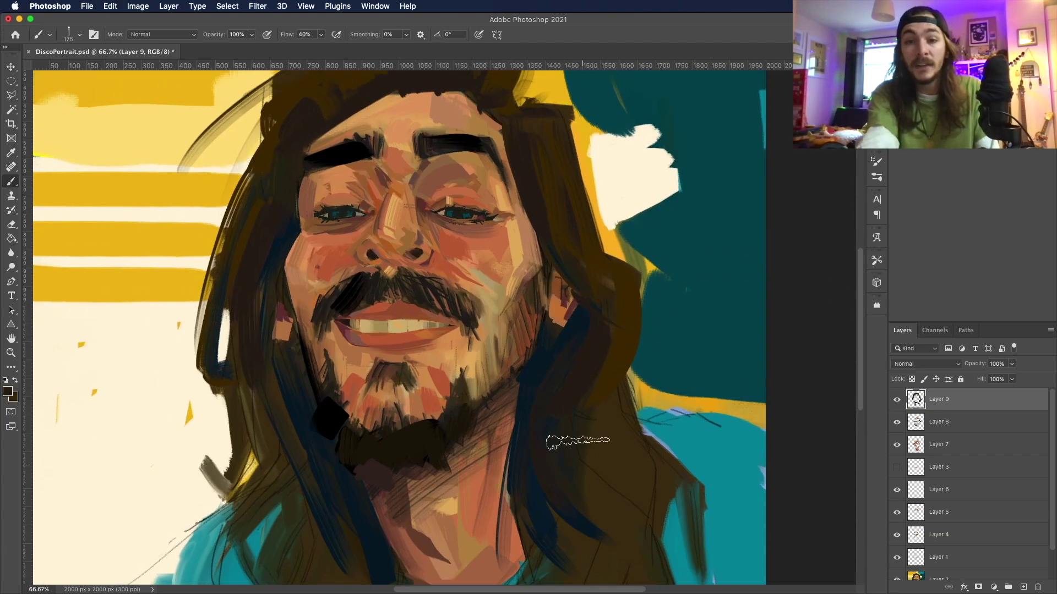
scroll(595, 495, down, 6)
drag(565, 347, 484, 451)
Step: Pick teal to paint over the shirt's edge beside the hair, and add light blue highlight patches on top of the shoulder
click(7, 392)
click(732, 358)
key(Return)
drag(682, 330, 706, 473)
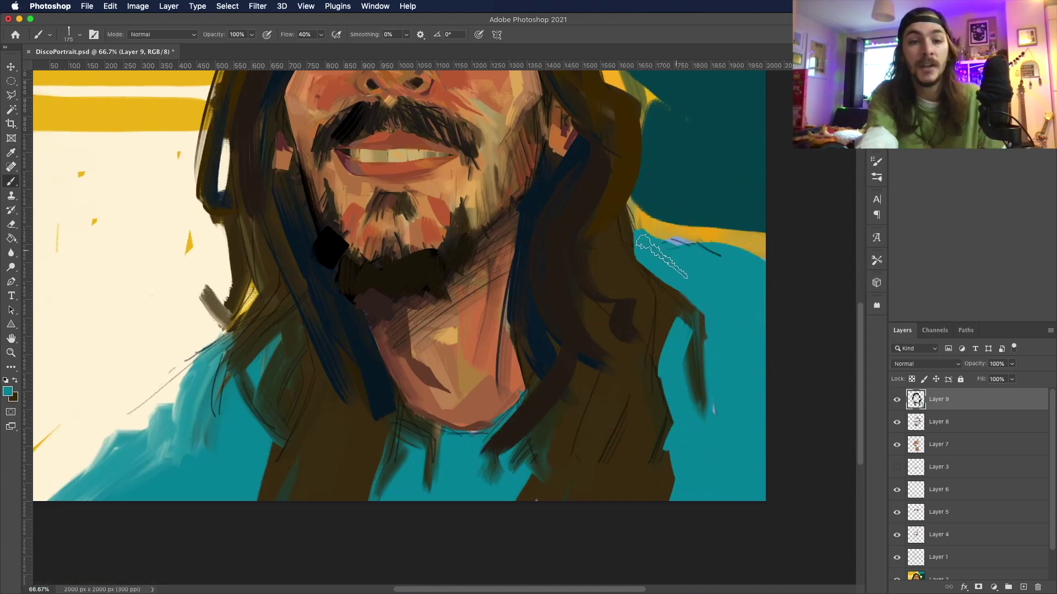
click(8, 391)
click(766, 197)
key(Return)
drag(633, 242, 702, 272)
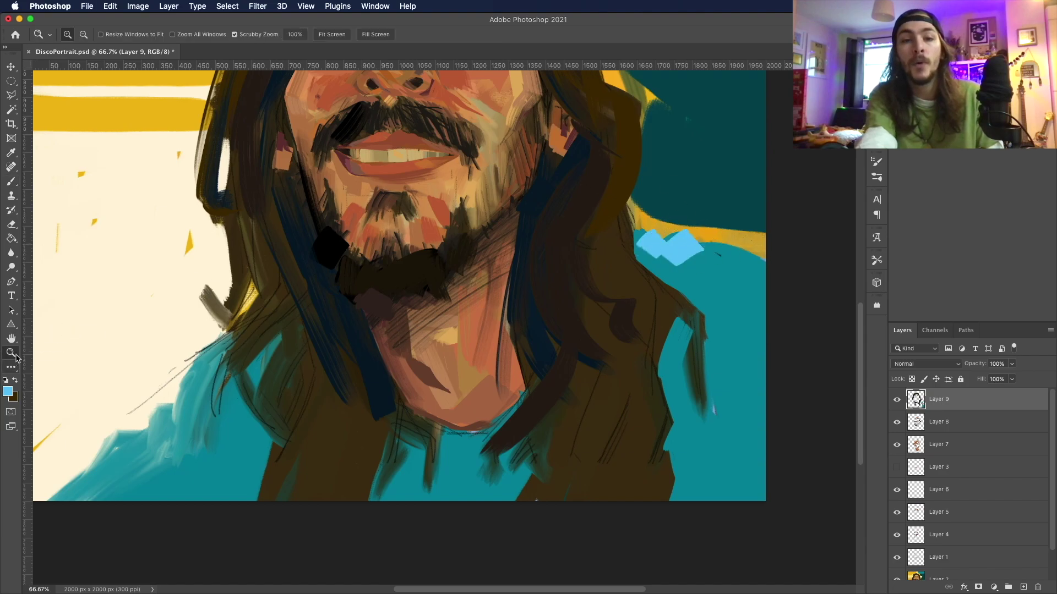
Step: Zoom to 100% on the mouth, pick a muted tan, and switch to the Kyle's Paintbox - Bristle 02 brush at 23 px
key(z)
key(super+minus)
key(super+minus)
key(super+1)
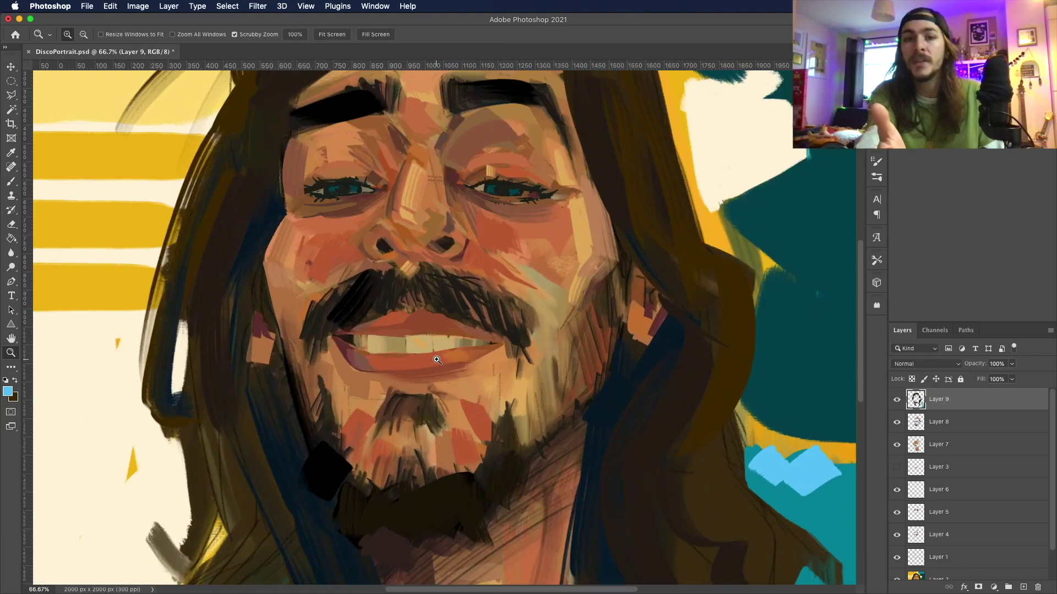
click(8, 391)
key(Return)
key(b)
click(79, 34)
click(114, 408)
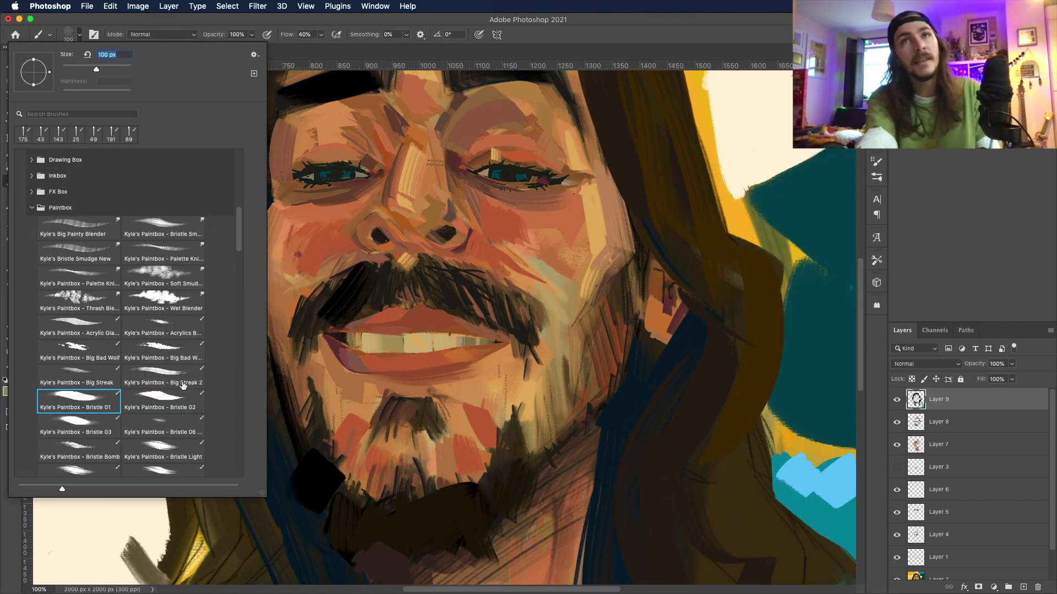
key(Return)
click(79, 34)
click(159, 400)
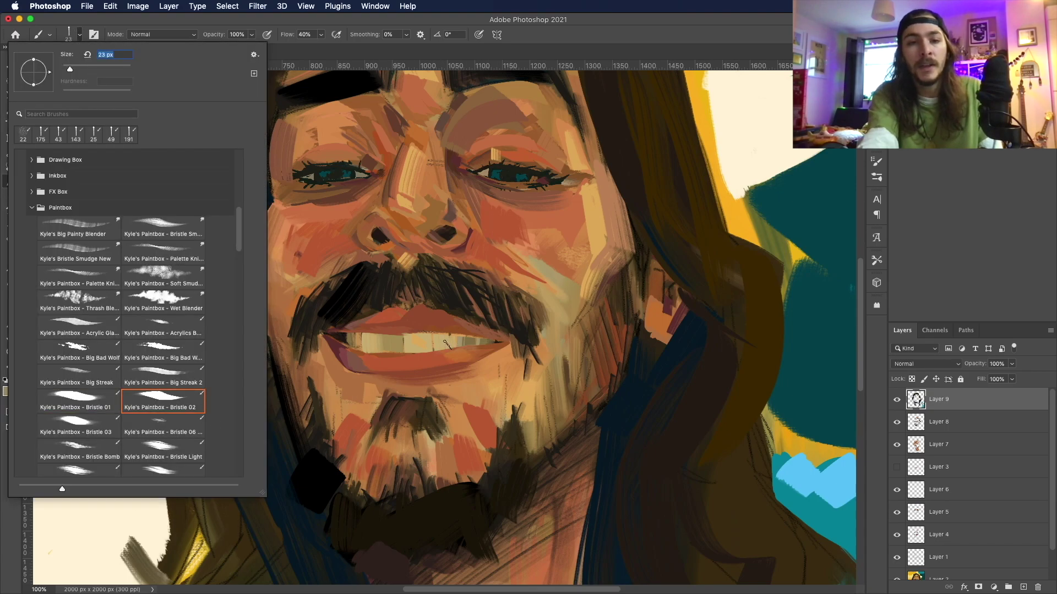
key(Return)
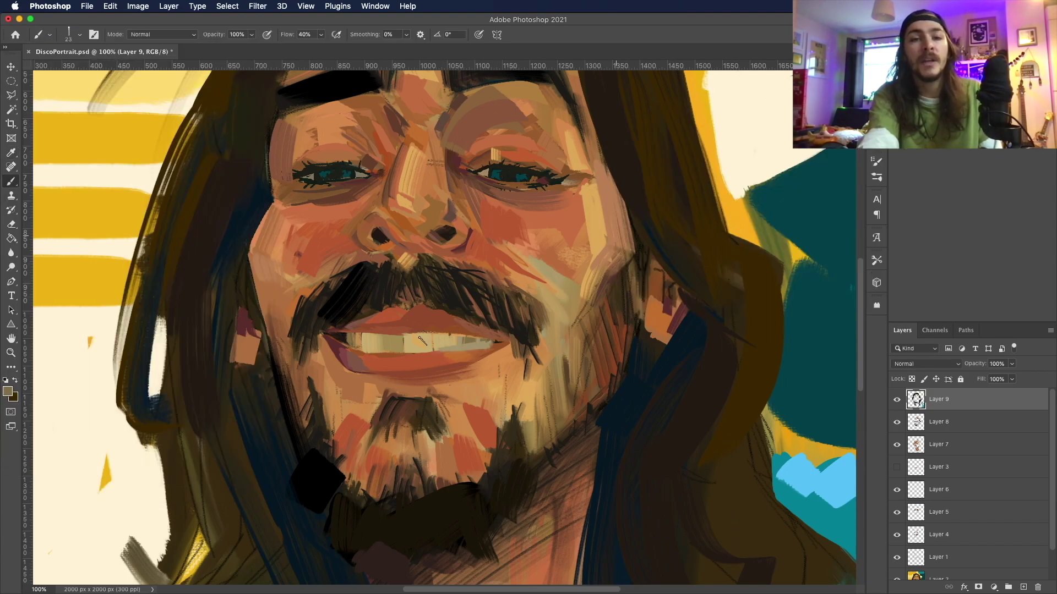
Step: Sample a red from the cheek and refine the edge of the lower lip beneath the teeth
alt+click(523, 268)
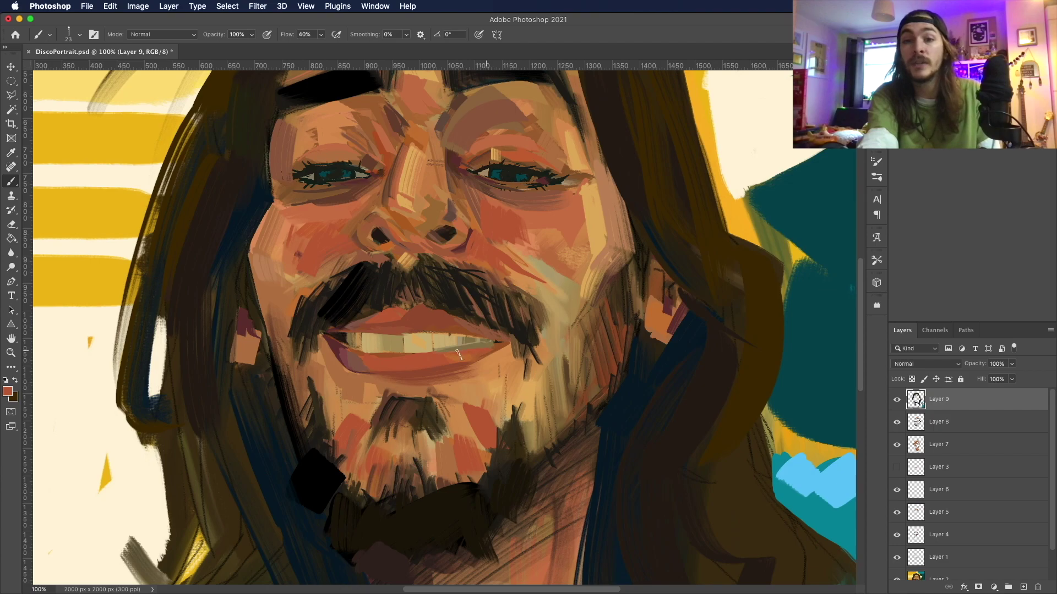
key(super+minus)
key(super+minus)
key(super+minus)
key(super+equal)
key(super+equal)
click(9, 390)
key(Escape)
click(16, 183)
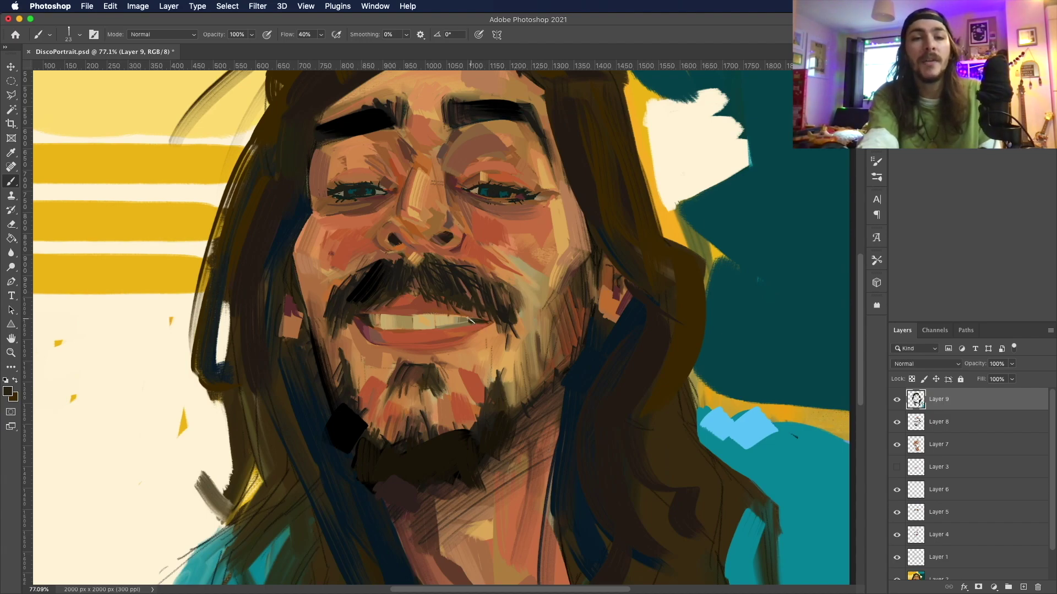
Step: Pick brown, dark red and orange tones and reshape the corner of the mouth with small strokes
key(F12)
click(686, 220)
key(Return)
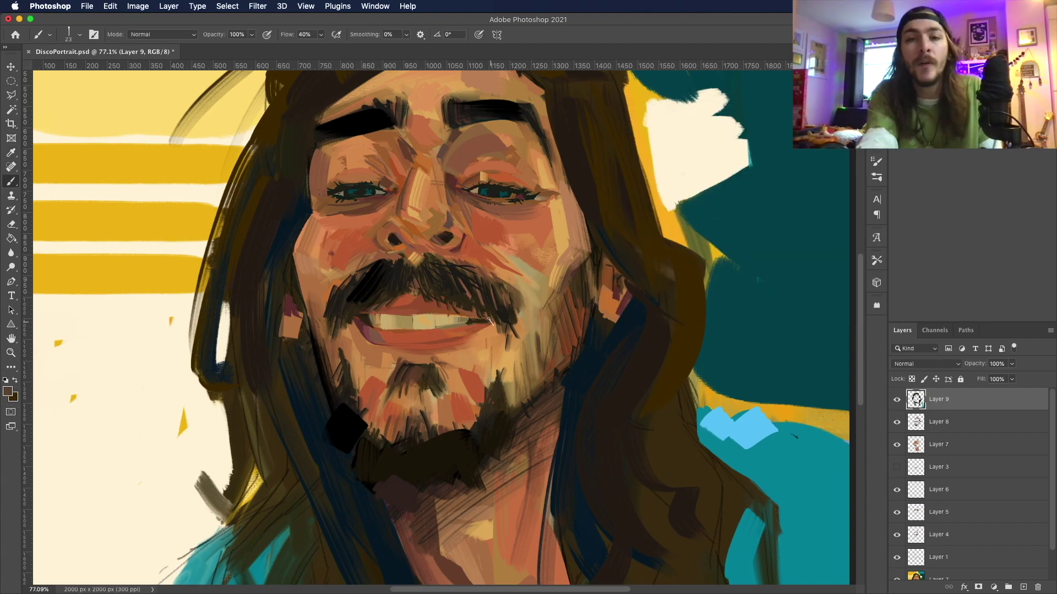
key(F12)
key(Return)
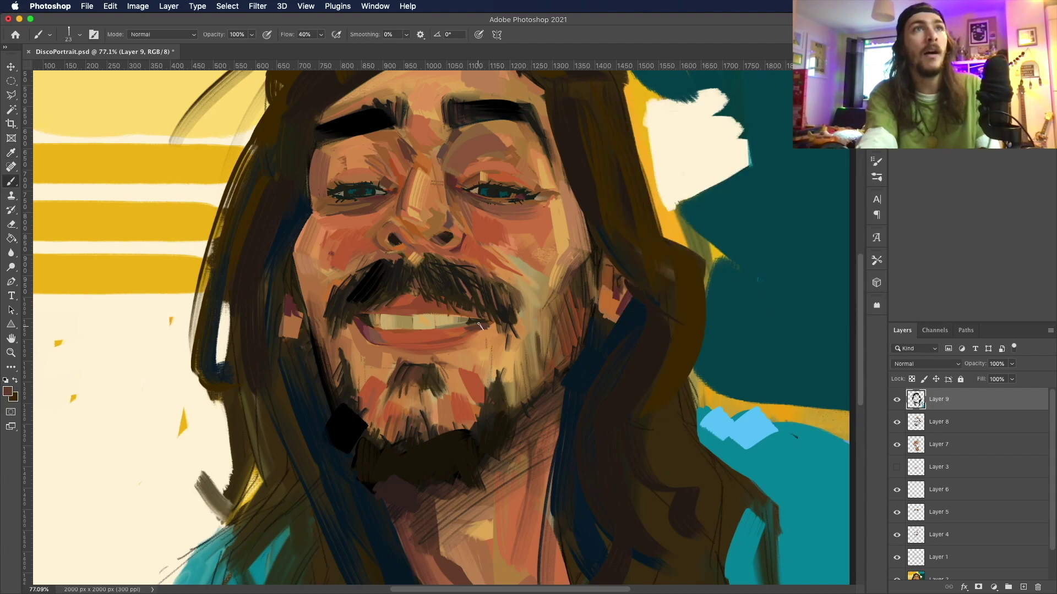
drag(484, 319, 471, 317)
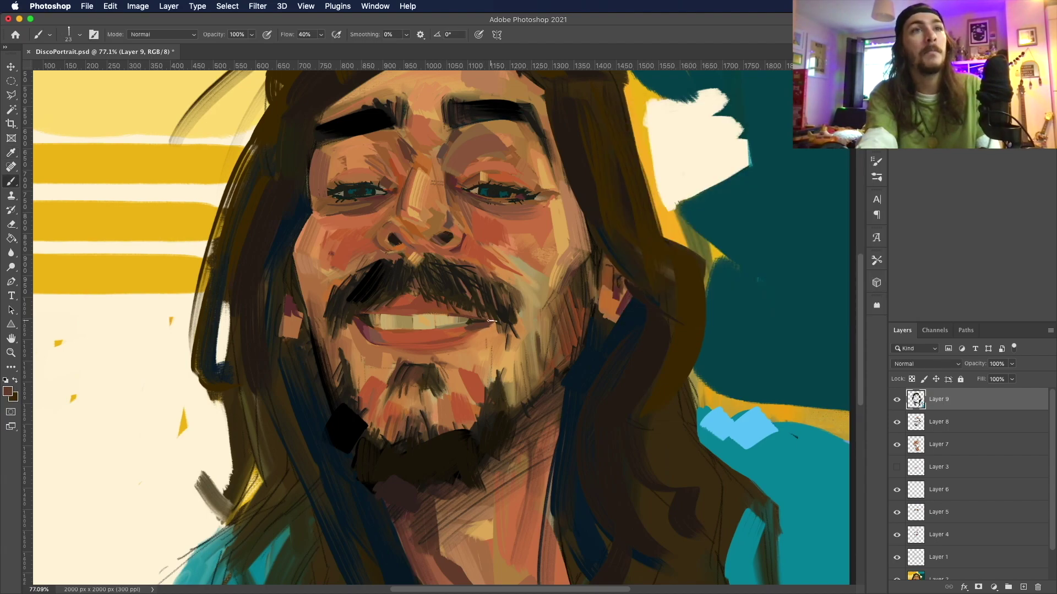
key(F12)
click(490, 326)
key(Return)
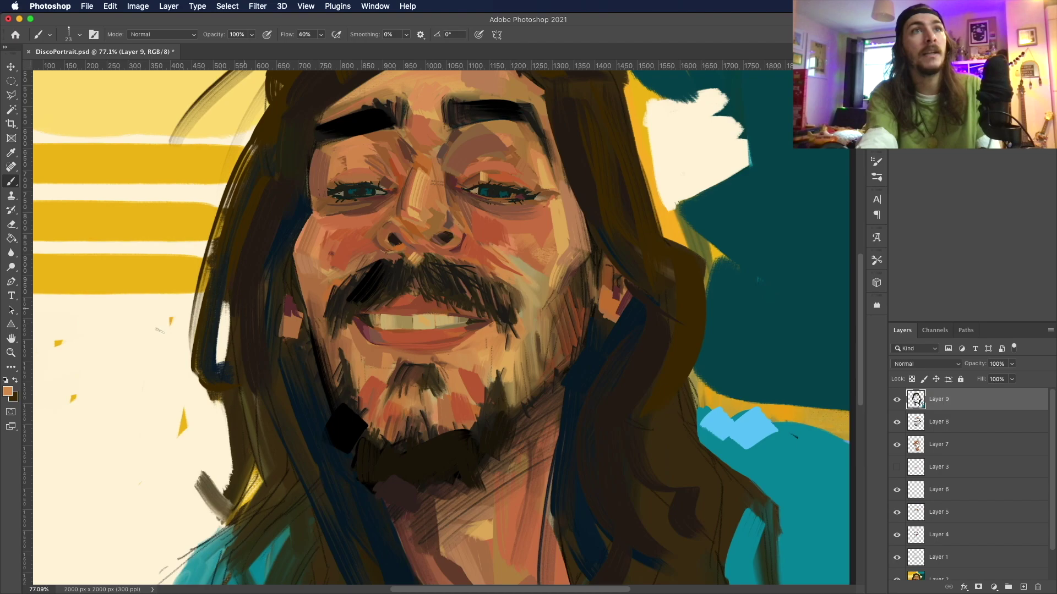
Step: Pick a reddish brown and paint long vertical strokes down the shaded side of the neck with a larger brush
key(super+minus)
key(super+minus)
key(super+minus)
key(super+minus)
key(super+plus)
key(super+plus)
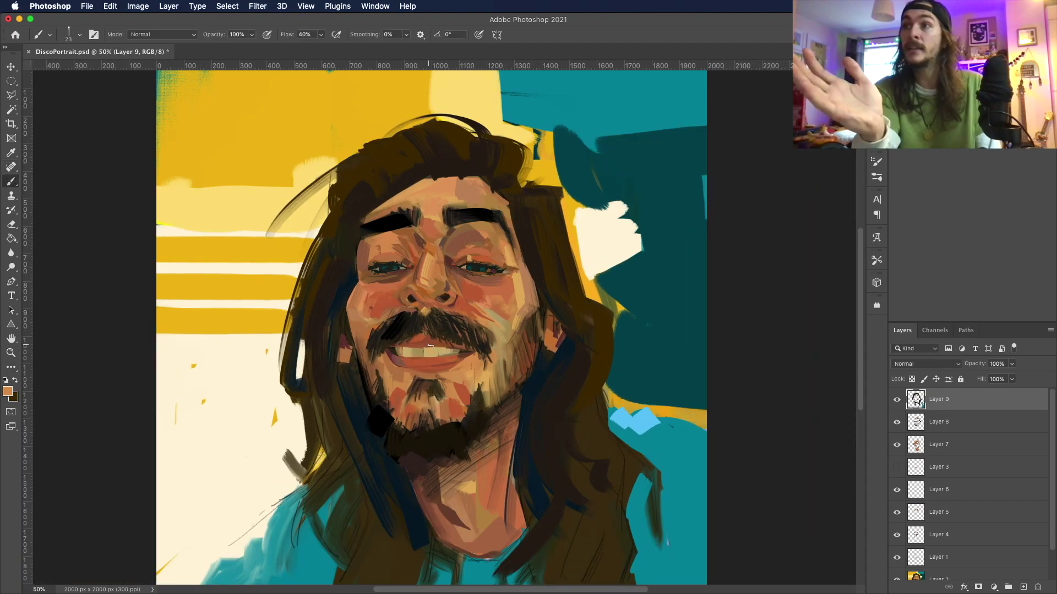
key(F12)
click(718, 206)
key(Return)
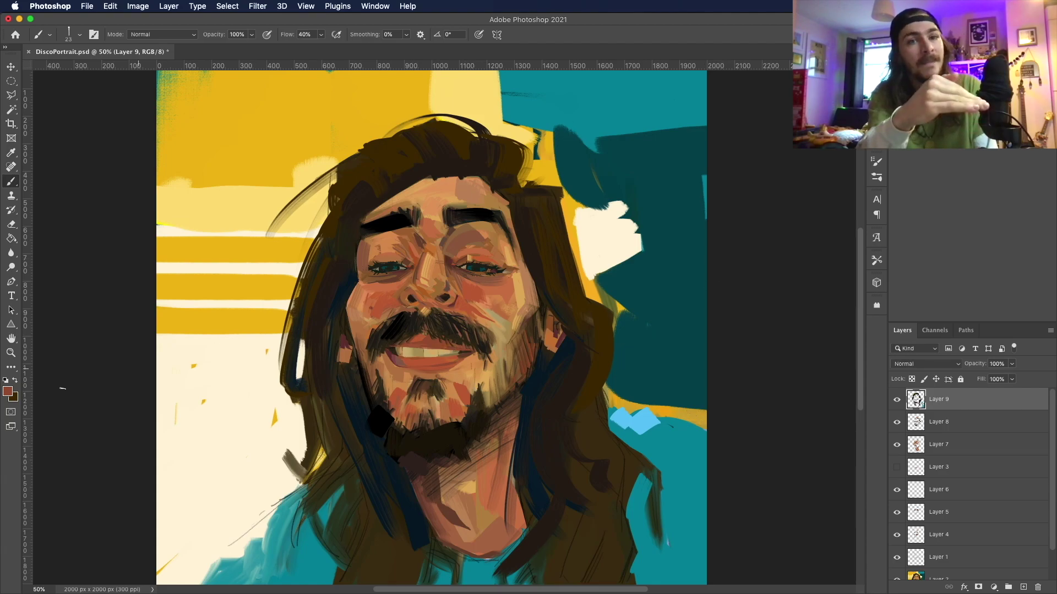
key(F12)
click(867, 156)
key(b)
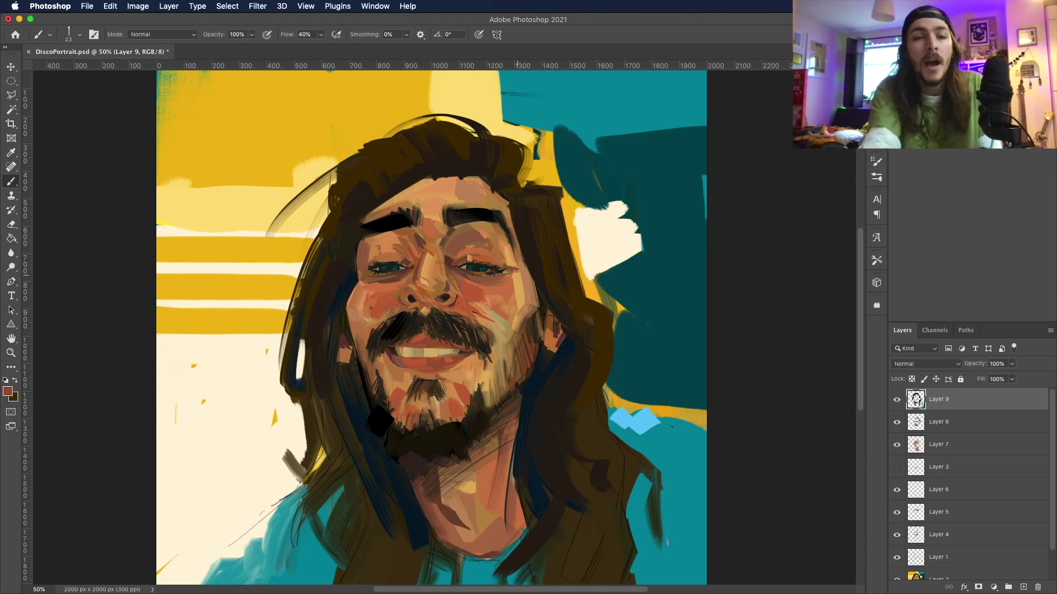
scroll(450, 353, down, 2)
drag(501, 410, 487, 484)
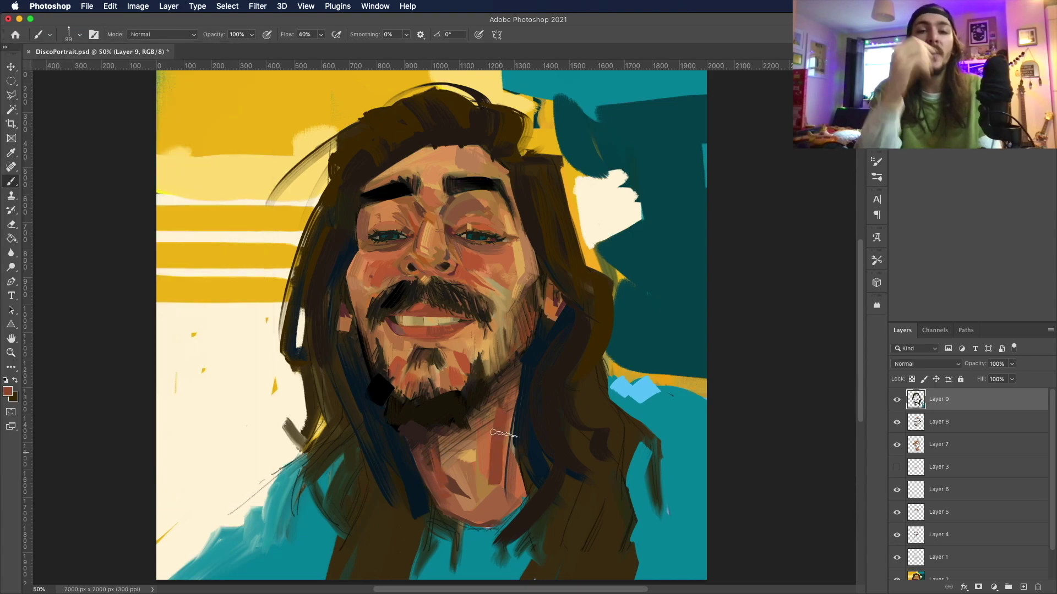
drag(506, 385, 483, 498)
Step: Pick the shirt's teal (#008a9e) and repaint the shoulder edge beside the cream background and the shirt's neckline
click(8, 391)
click(715, 165)
key(Return)
scroll(432, 325, down, 2)
click(7, 391)
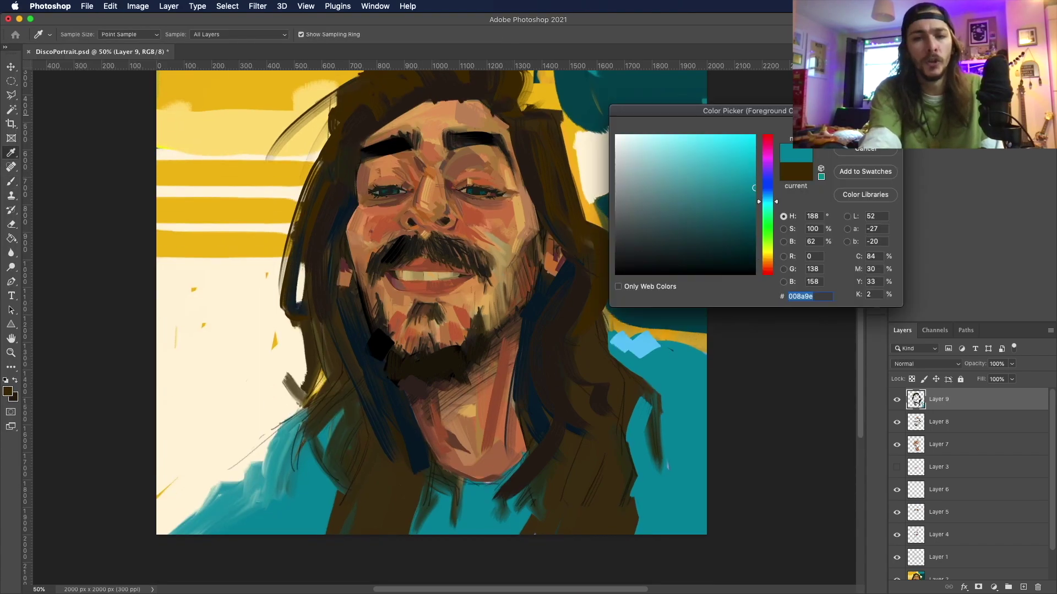
key(Return)
drag(250, 467, 246, 508)
mouse_move(263, 448)
mouse_down()
mouse_move(239, 464)
mouse_move(262, 453)
mouse_up()
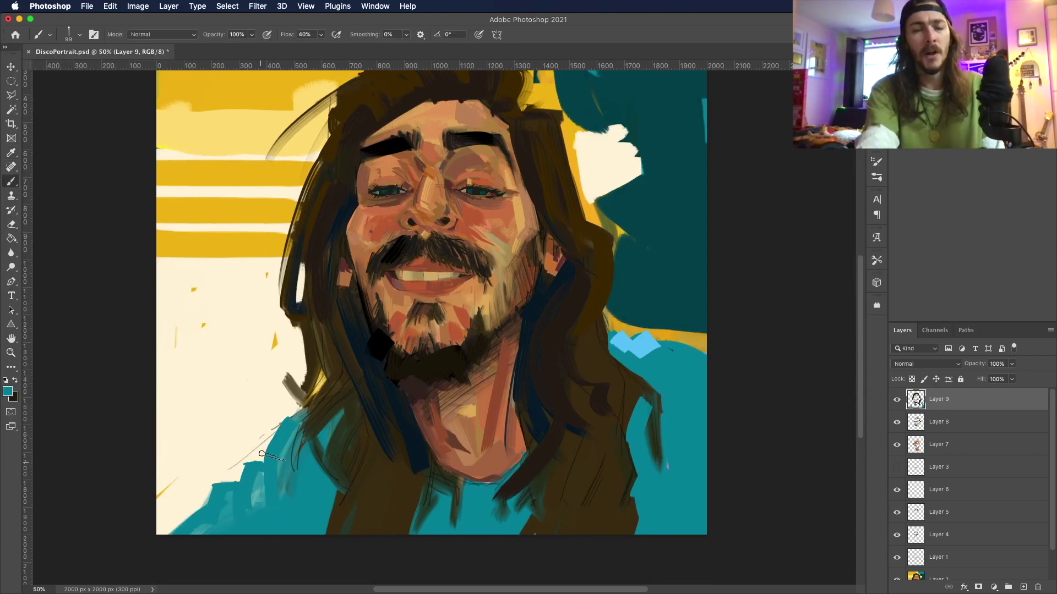
mouse_move(418, 497)
mouse_down()
mouse_move(457, 482)
mouse_move(470, 489)
mouse_up()
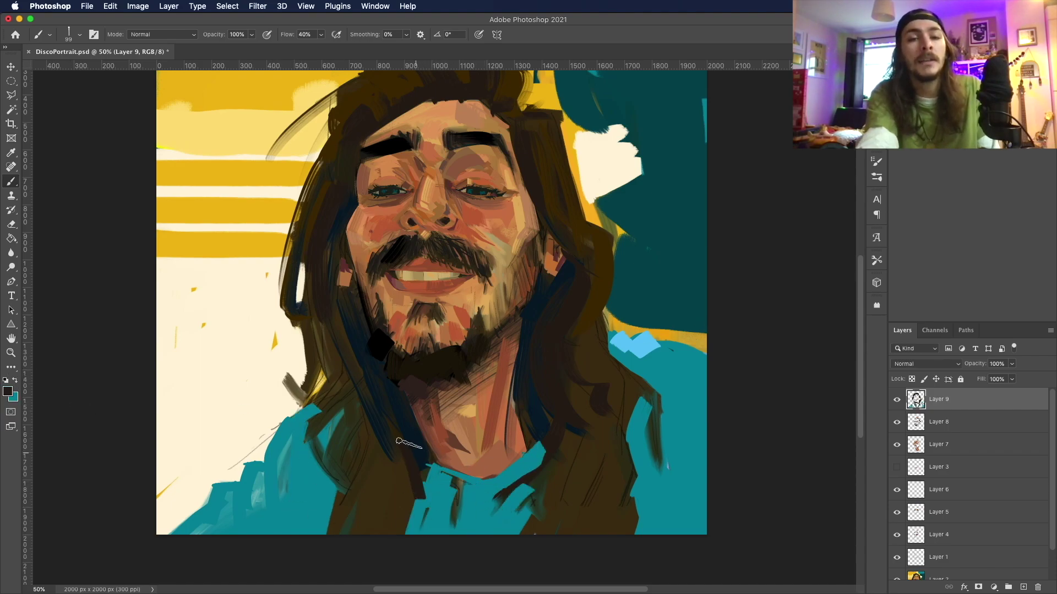
Step: Paint near-black strands through the hair beside the neck, and cut cream background strokes into the hair's outer edge
drag(396, 399, 425, 466)
mouse_move(355, 433)
mouse_down()
mouse_move(340, 403)
mouse_move(338, 501)
mouse_move(362, 395)
mouse_move(332, 358)
mouse_move(292, 388)
mouse_up()
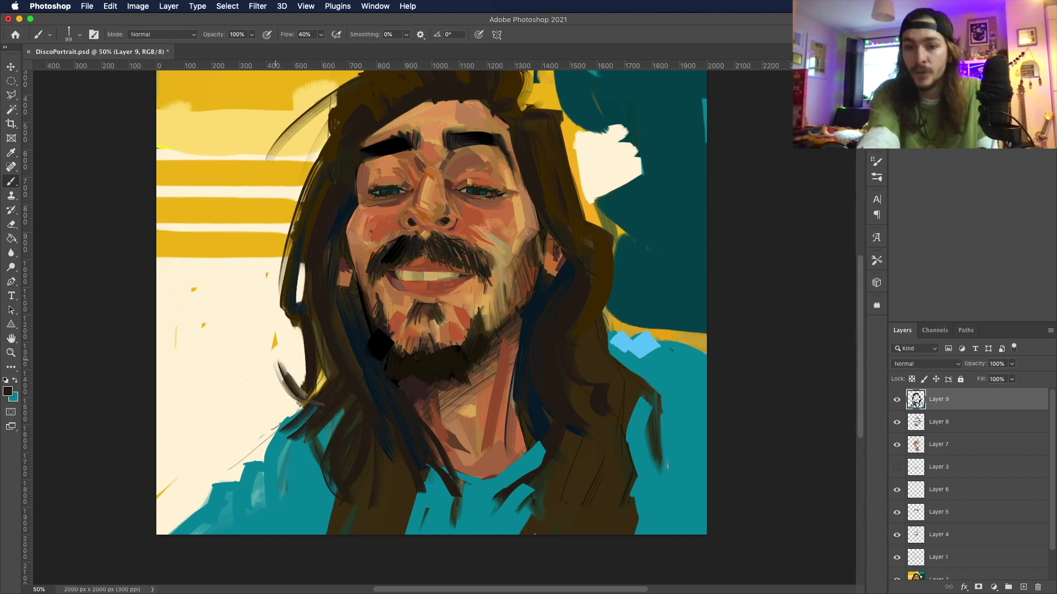
key(x)
click(8, 391)
click(220, 386)
key(Return)
mouse_move(176, 526)
mouse_down()
mouse_move(237, 485)
mouse_move(311, 399)
mouse_move(327, 275)
mouse_up()
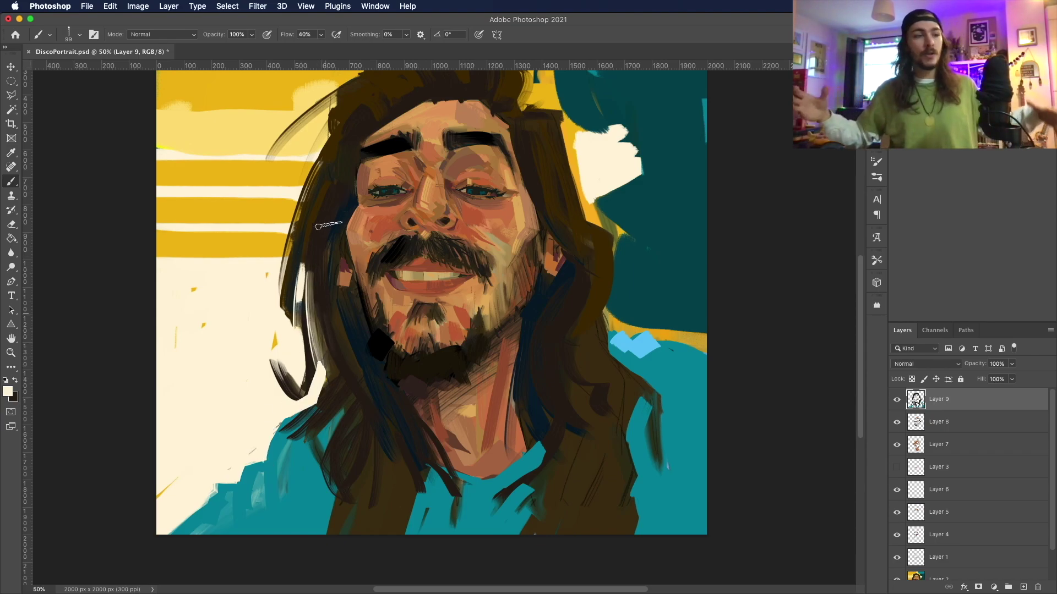
drag(325, 179, 291, 253)
key(super+z)
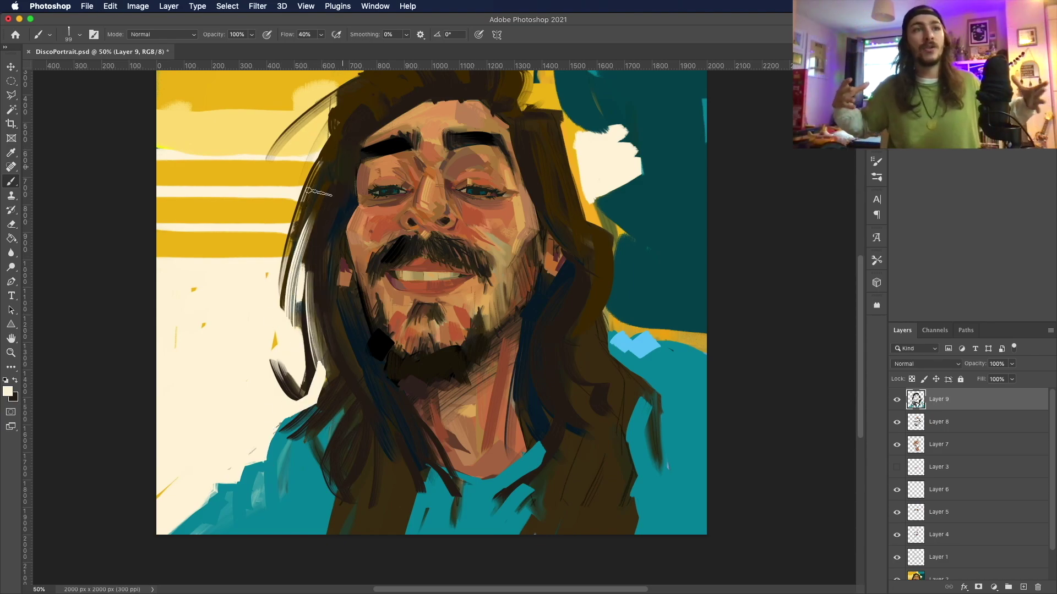
Step: Sample the pale yellow background and dab small background gaps into the top of the hair
scroll(451, 154, up, 3)
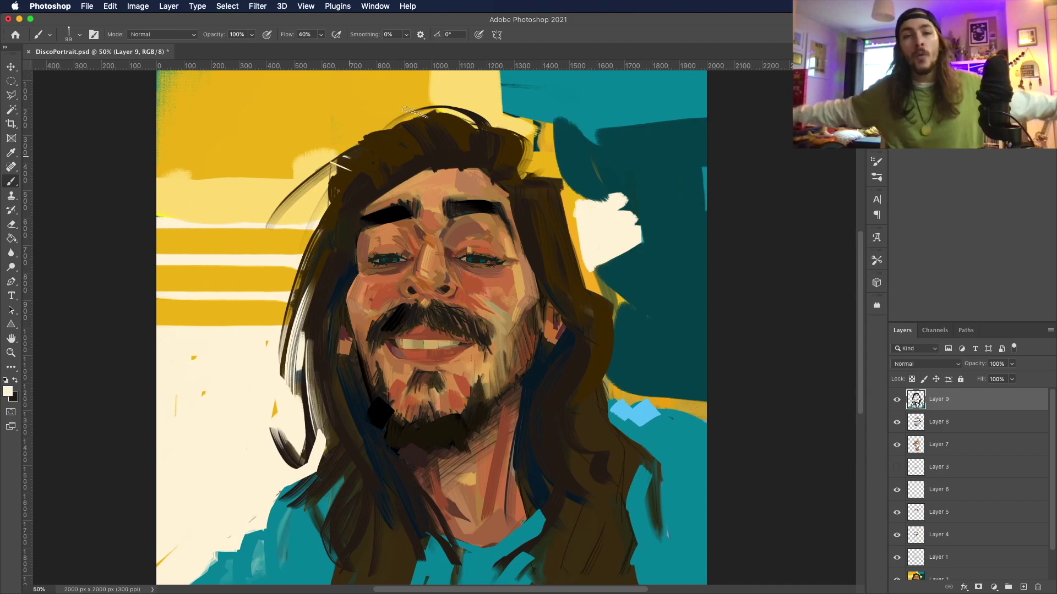
alt+click(369, 153)
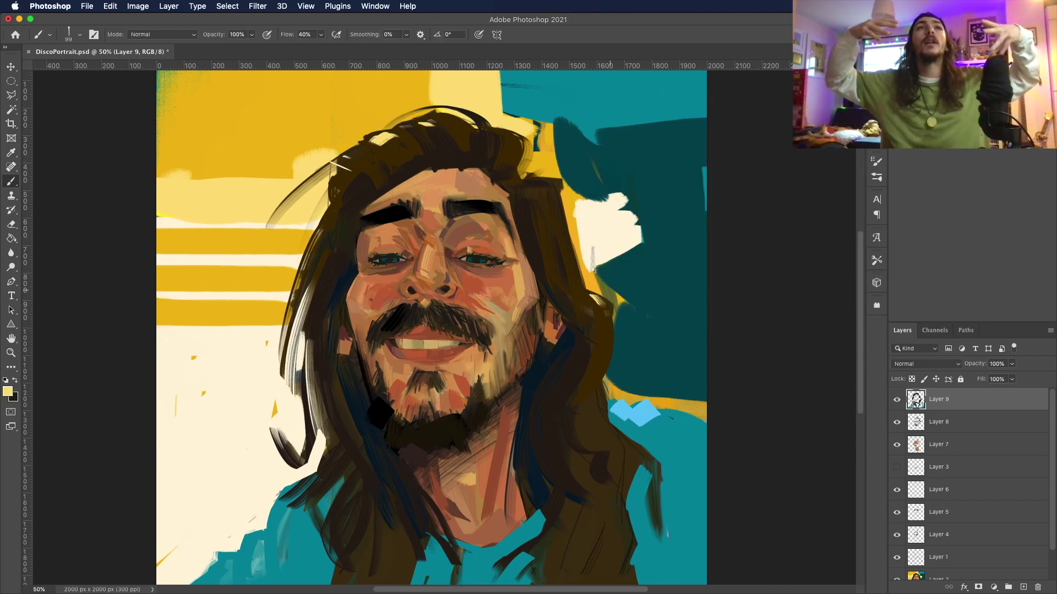
alt+click(479, 473)
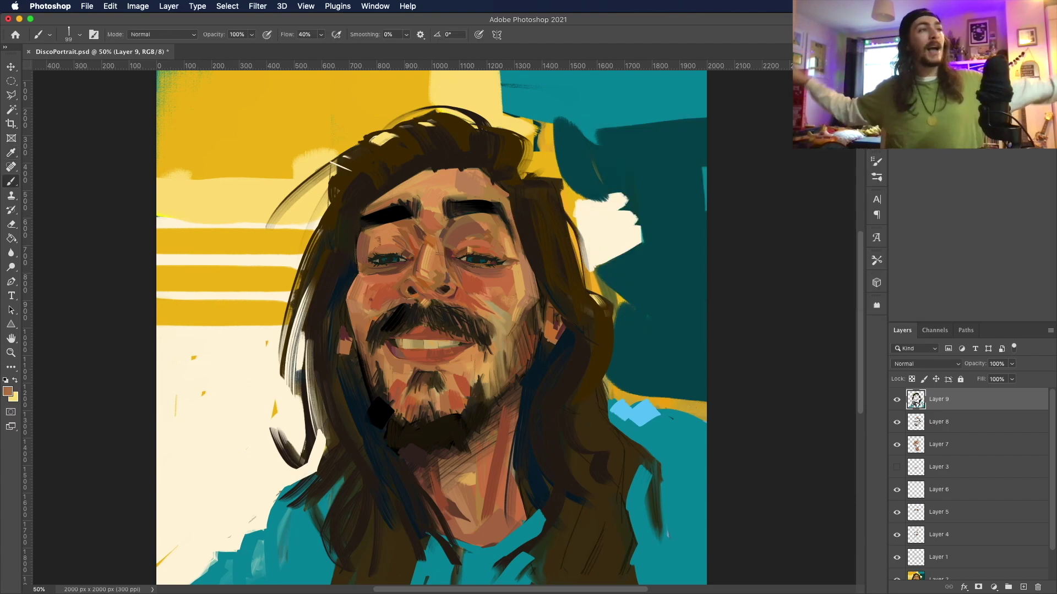
key(super+z)
key(super+z)
Step: Pick dark brown and paint broad overlapping strands down the hair beside the cream background and over the shirt
click(11, 390)
click(509, 230)
key(Return)
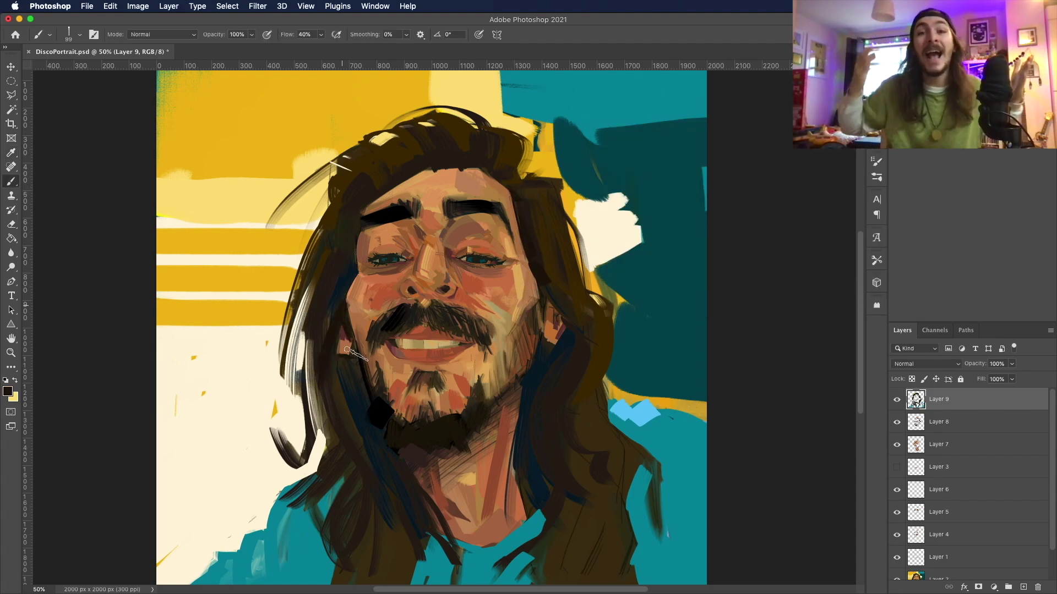
scroll(352, 367, down, 3)
click(7, 391)
key(Return)
click(11, 389)
key(Return)
mouse_move(326, 314)
mouse_down()
mouse_move(339, 421)
mouse_move(319, 385)
mouse_move(351, 392)
mouse_up()
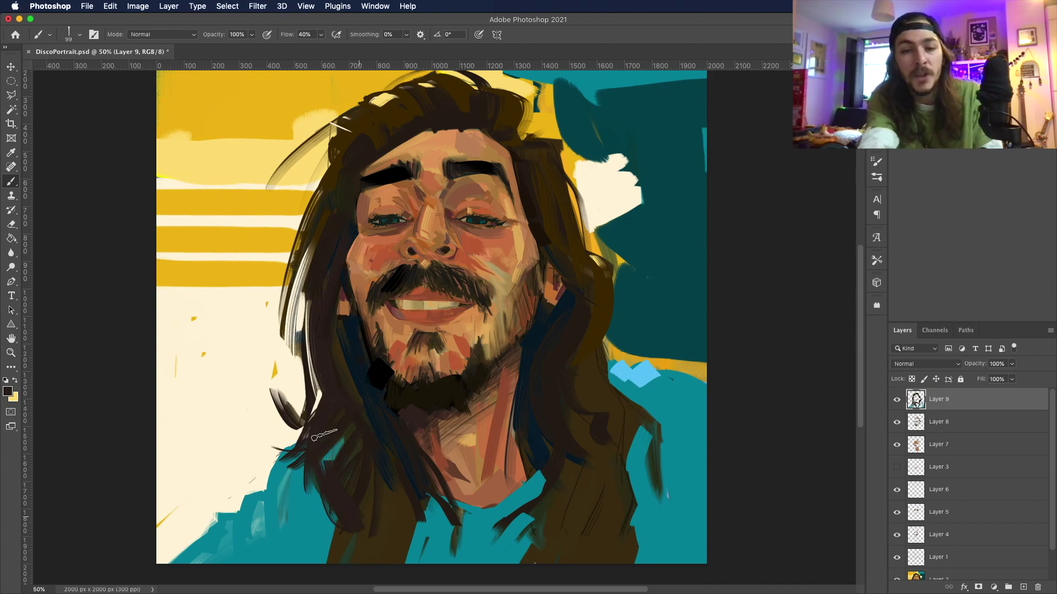
drag(386, 502, 379, 578)
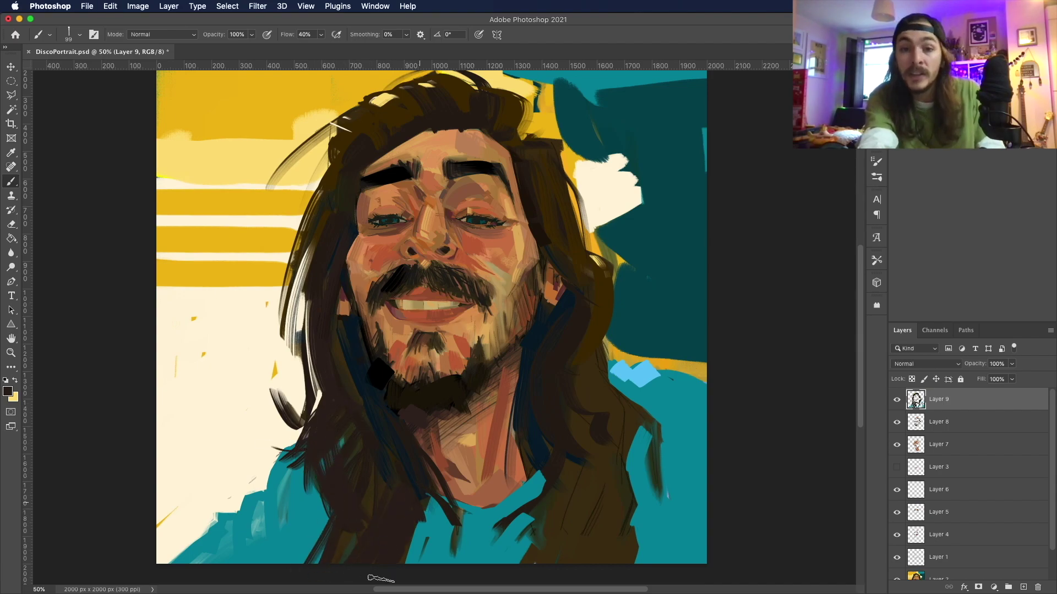
Step: Pick dark navy and near-black tones, enlarge the brush to 220 px, and deepen the hair strands over the chest
scroll(393, 395, down, 5)
key(alt+shift+c)
click(414, 410)
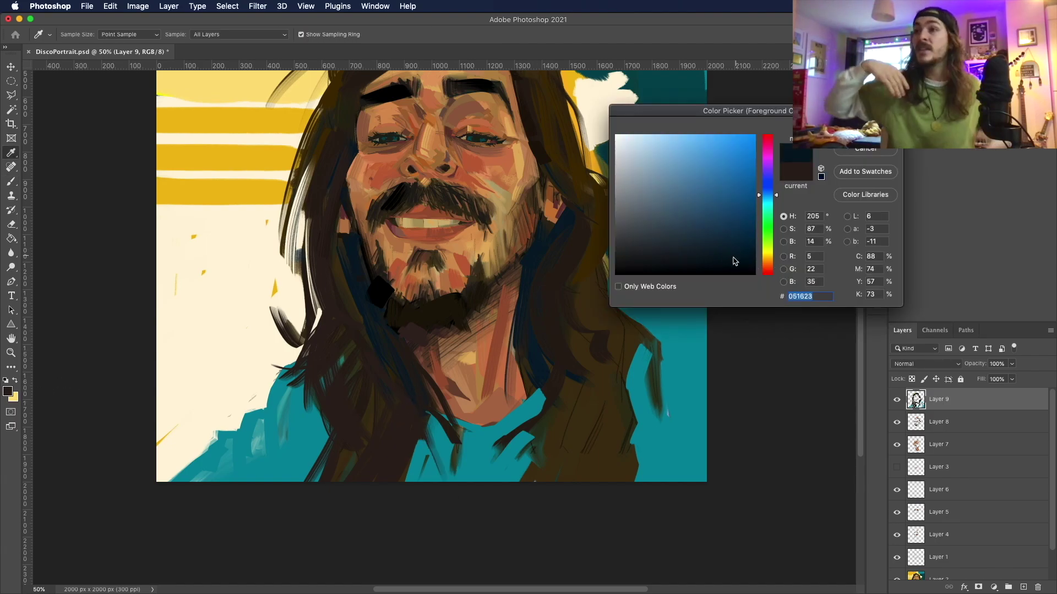
key(Return)
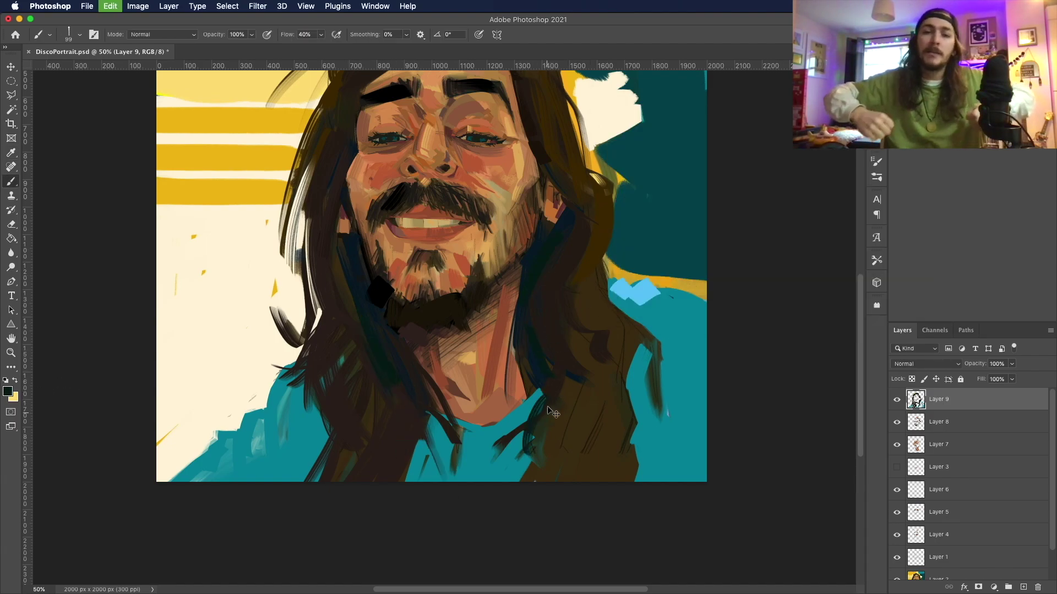
drag(424, 434, 389, 483)
right_click(413, 488)
key(Escape)
key(alt+shift+c)
key(Return)
scroll(398, 463, up, 4)
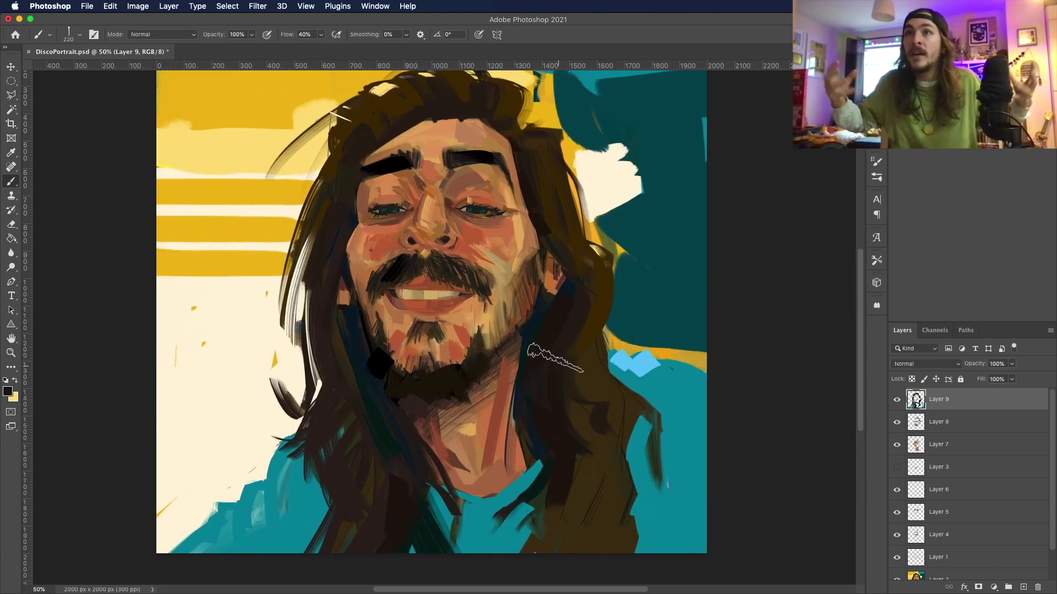
Step: Pick a darker brown and near-black, and mass in the hair falling on both sides of the neck
key(alt+shift+c)
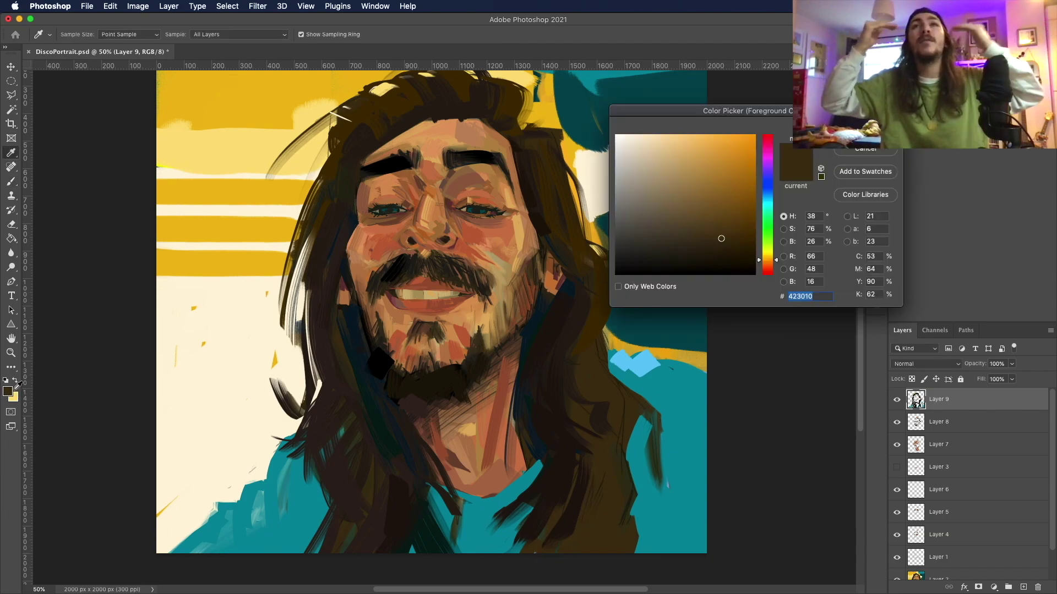
click(726, 248)
key(Return)
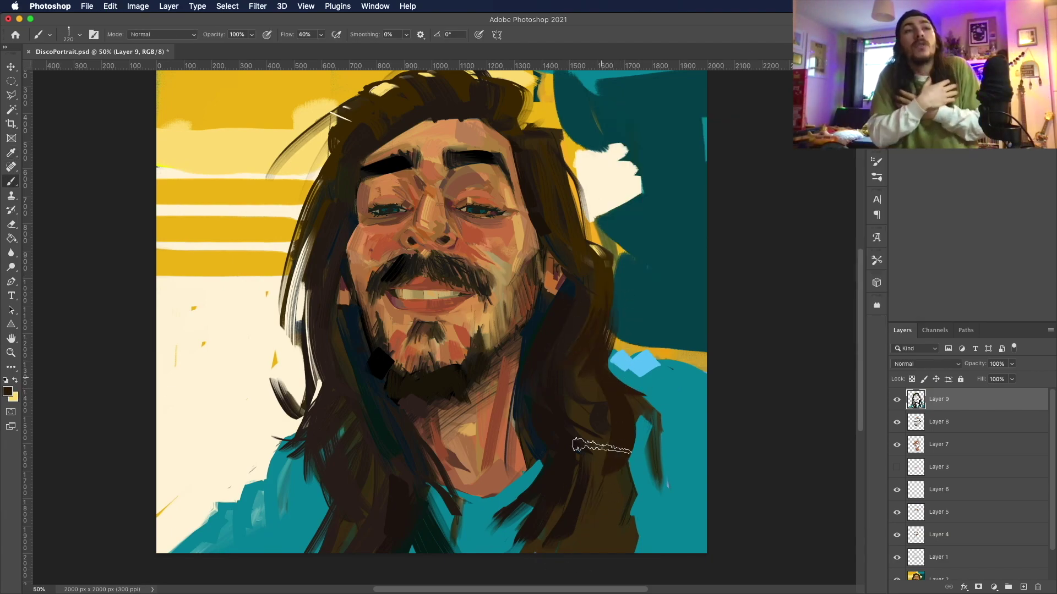
key(alt+shift+c)
click(392, 512)
key(Return)
key(alt+shift+c)
key(Return)
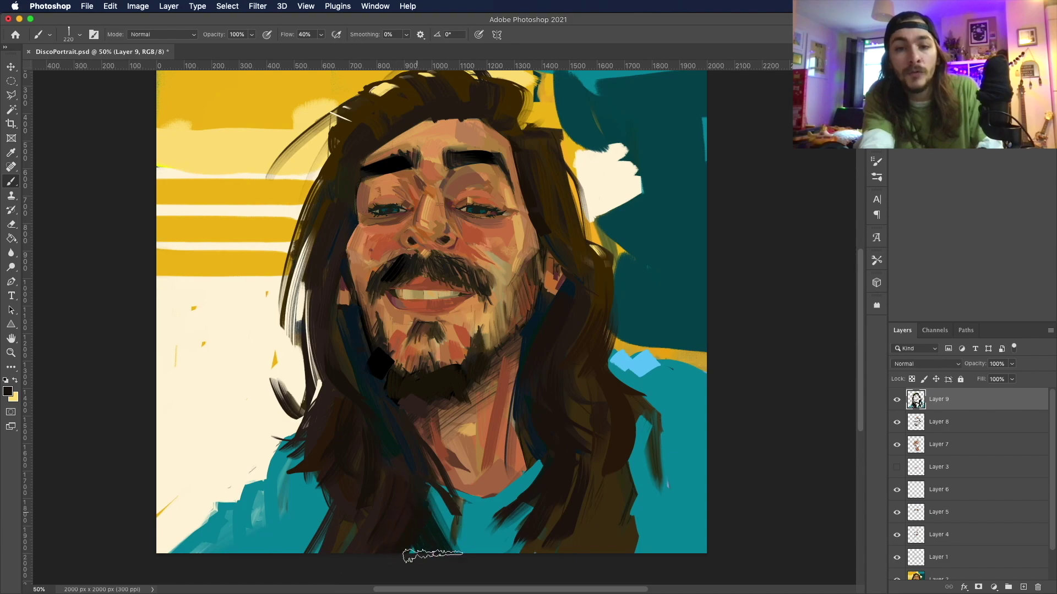
Step: Pick dark brown and extend wavy hair strands over the shoulder and part of the light blue shirt highlight
scroll(602, 437, down, 2)
key(alt+shift+c)
key(Return)
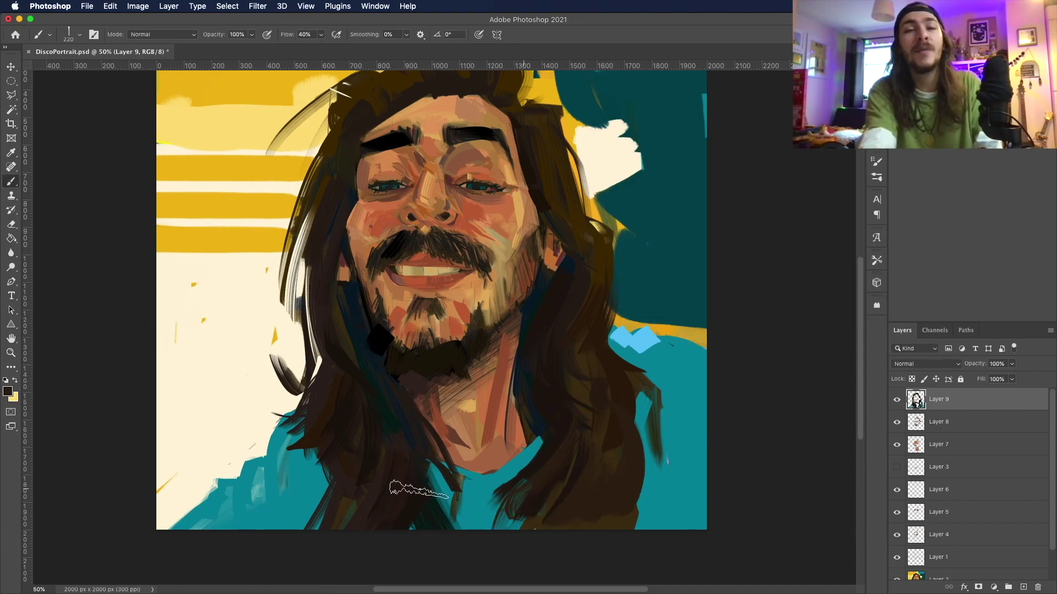
drag(611, 365, 663, 451)
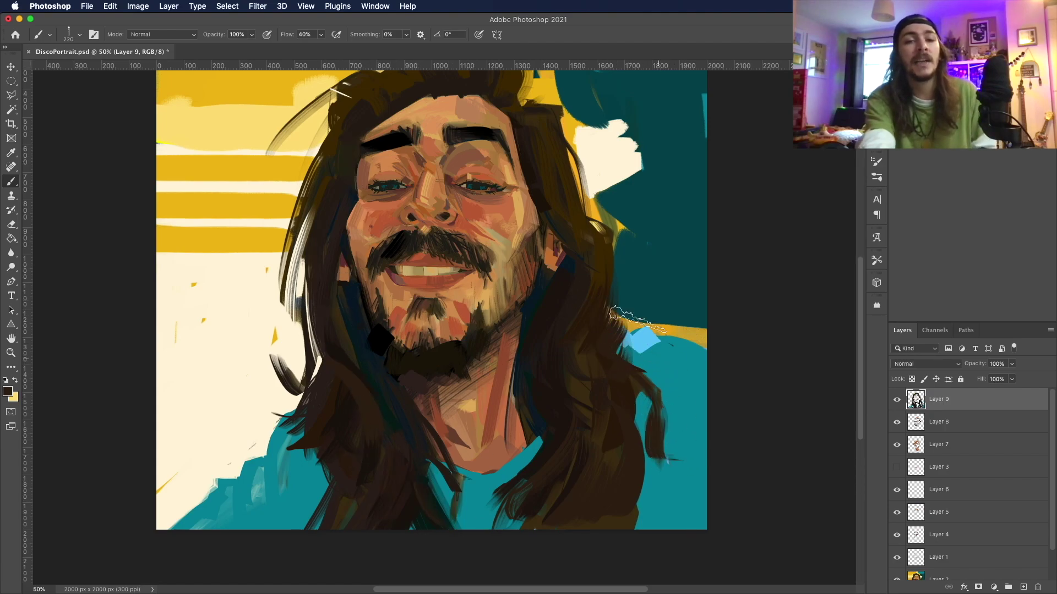
scroll(611, 278, up, 5)
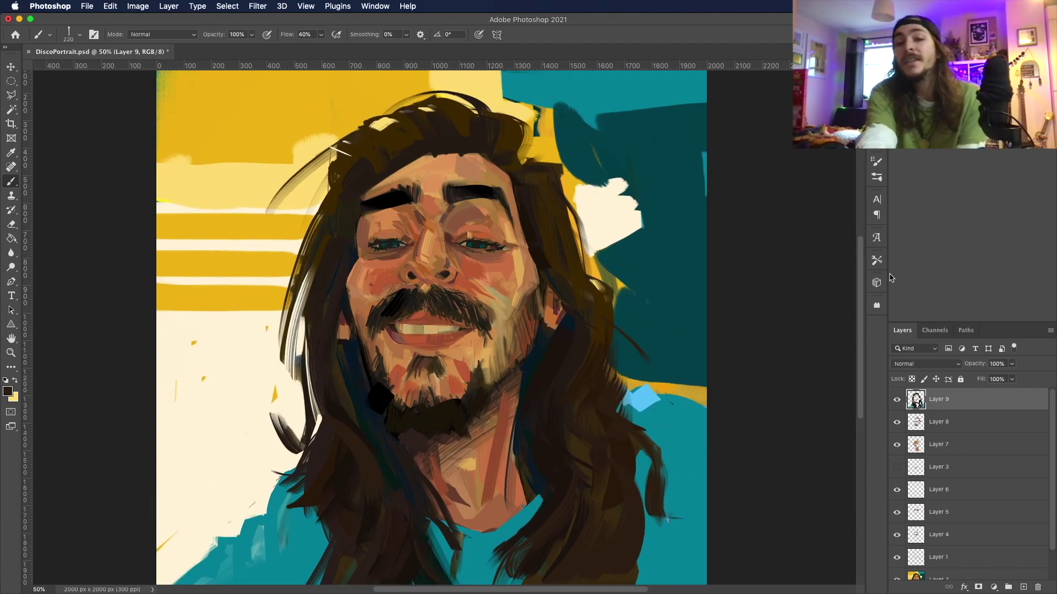
Step: Pick an ochre yellow and add a new layer directly above the background painting's layer
scroll(550, 275, up, 1)
click(726, 149)
key(Return)
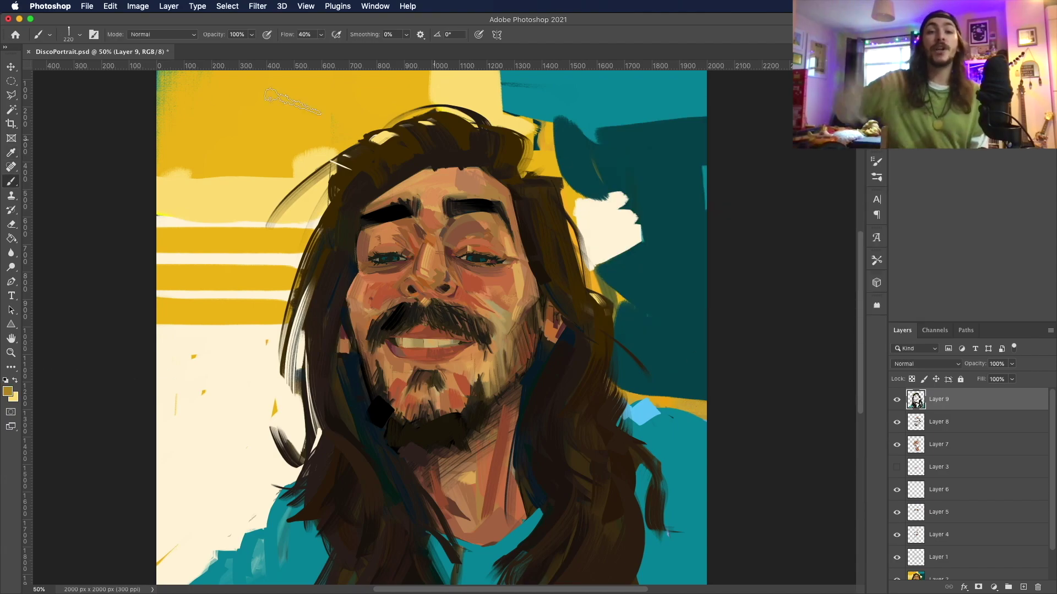
click(935, 578)
key(F1)
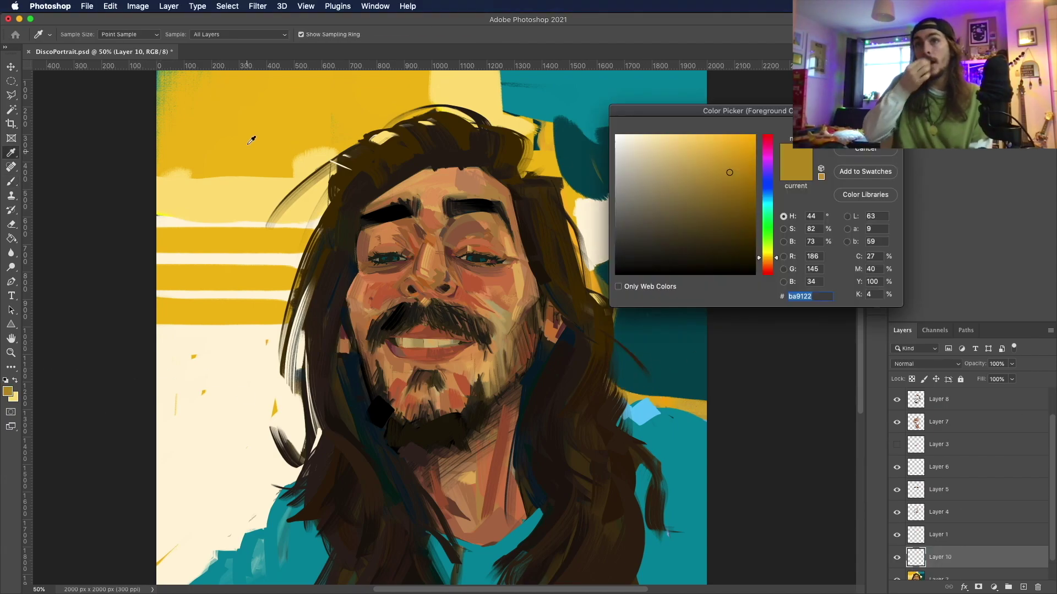
Step: Enlarge the brush to 508 px, paint a yellow band above the shoulder, and lay teal over the dark teal background
key(Return)
key(b)
click(7, 391)
click(677, 402)
key(Return)
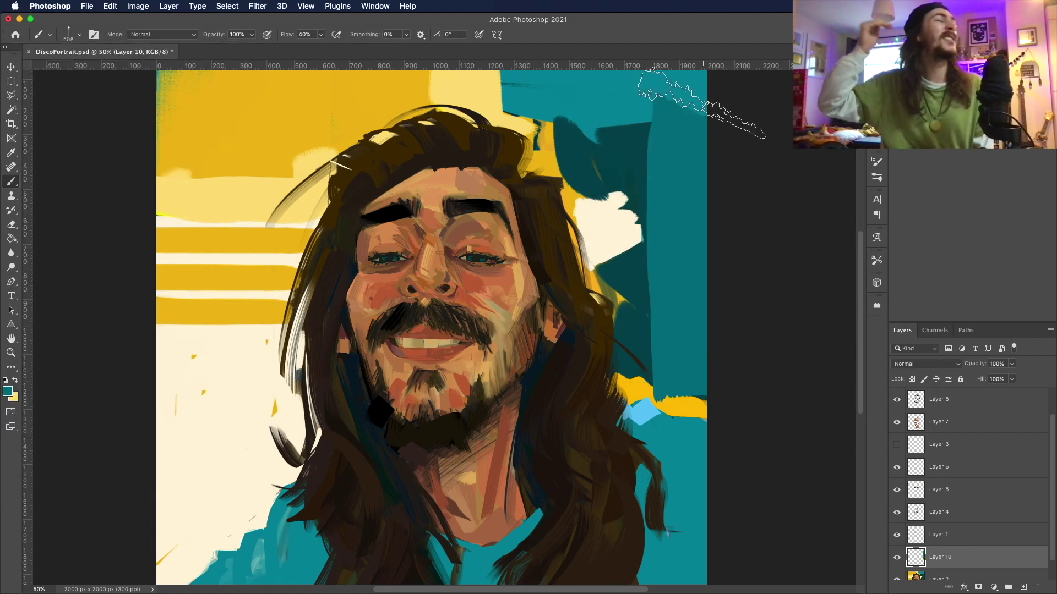
Step: Pick a darker teal and paint vertical streaks through the teal background beside the hair
key(F1)
click(754, 239)
key(Return)
mouse_move(624, 365)
mouse_down()
mouse_move(677, 99)
mouse_move(649, 106)
mouse_move(663, 330)
mouse_up()
scroll(661, 127, up, 3)
drag(660, 126, 651, 190)
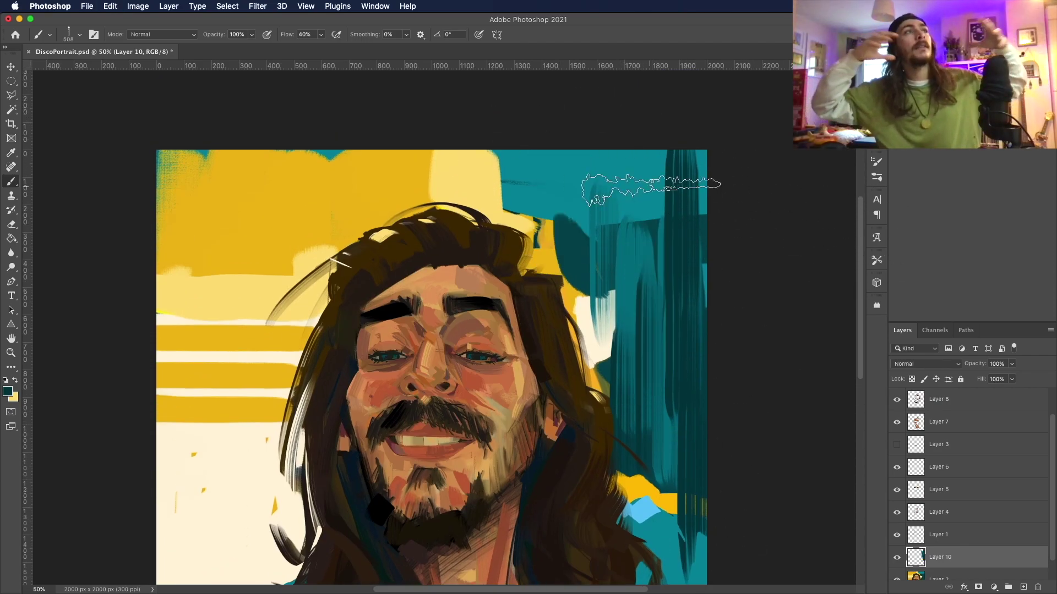
Step: Pick a lighter teal and brush it broadly over the top of the teal background, down to the hair
key(F1)
key(Return)
key(F5)
key(F5)
key(F1)
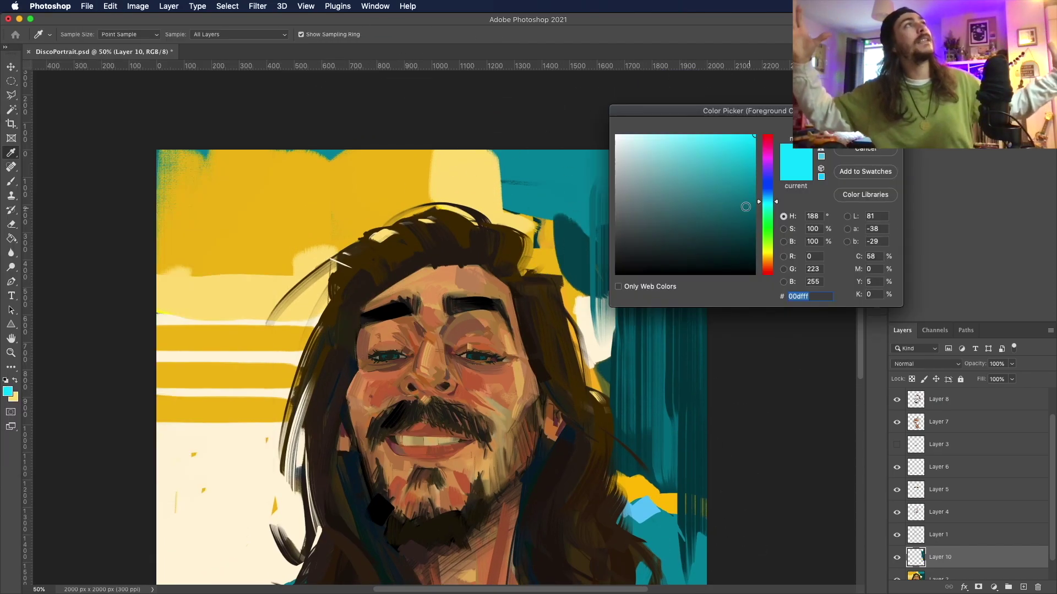
key(Return)
key(b)
mouse_move(676, 164)
mouse_down()
mouse_move(655, 184)
mouse_move(519, 94)
mouse_move(655, 407)
mouse_move(554, 300)
mouse_up()
Step: Pick golden yellow, enlarge the brush to 1040 px, and sweep it across the upper background and over the pale stripes
key(F1)
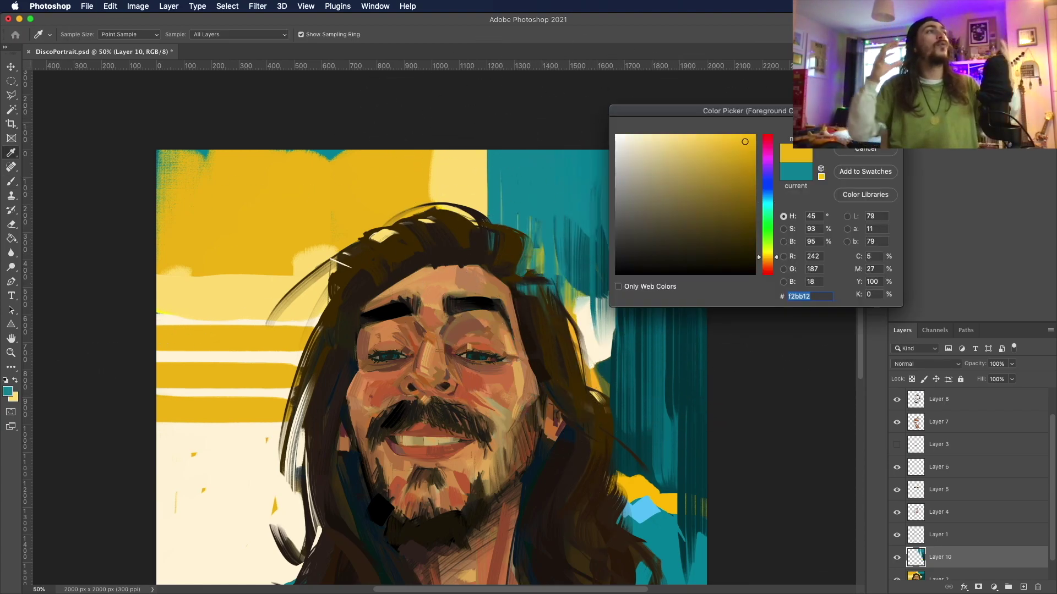
key(Return)
drag(380, 165, 825, 176)
drag(176, 275, 278, 385)
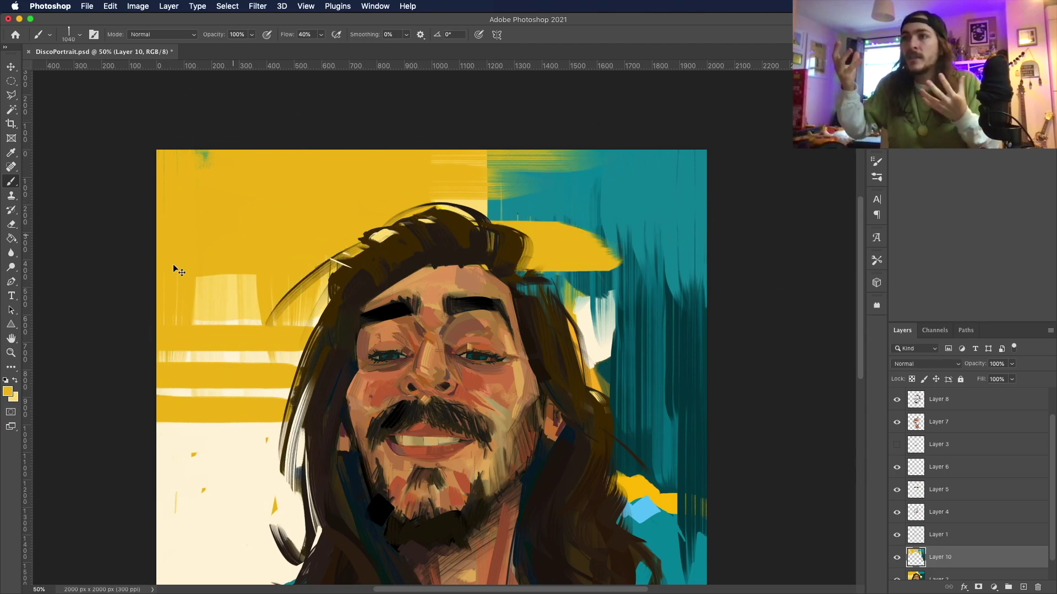
Step: Sample the pale yellow and paint a large rounded shape in the background behind the head
key(F1)
click(234, 291)
key(Return)
drag(358, 210, 308, 231)
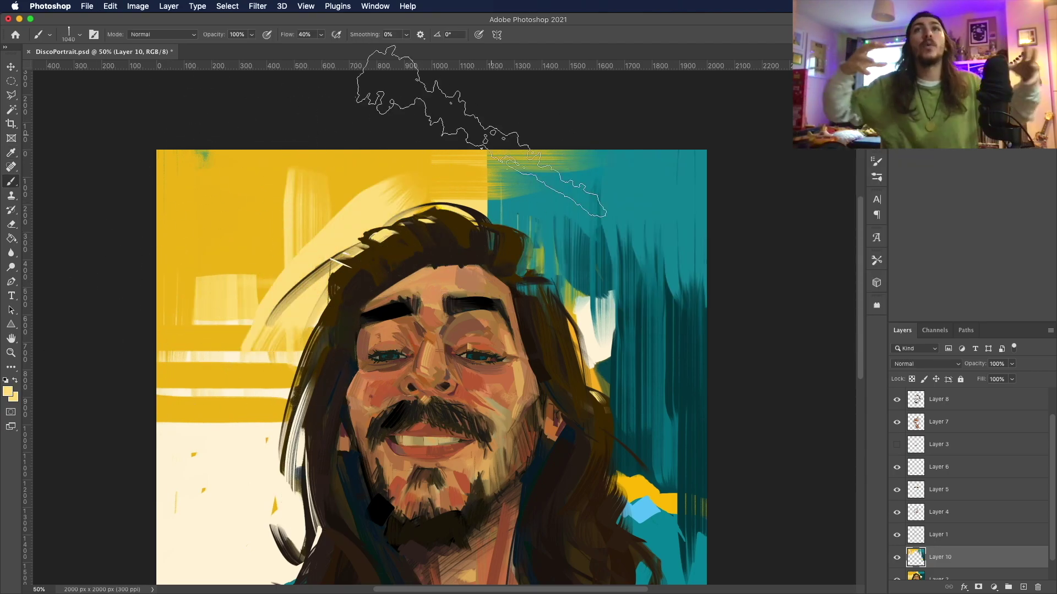
key(ctrl+z)
drag(231, 374, 418, 176)
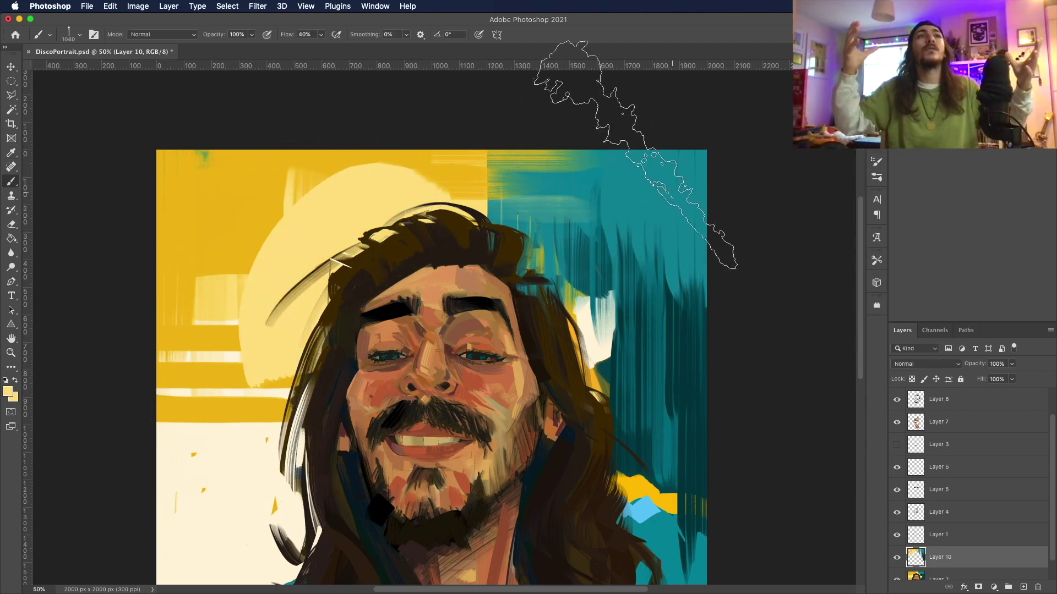
Step: Extend the pale yellow sweeps toward the teal and the canvas edge, and pick cream to cover the stripes below
drag(545, 165, 478, 182)
key(ctrl+z)
mouse_move(253, 297)
mouse_down()
mouse_move(271, 377)
mouse_move(330, 330)
mouse_up()
click(8, 391)
key(Return)
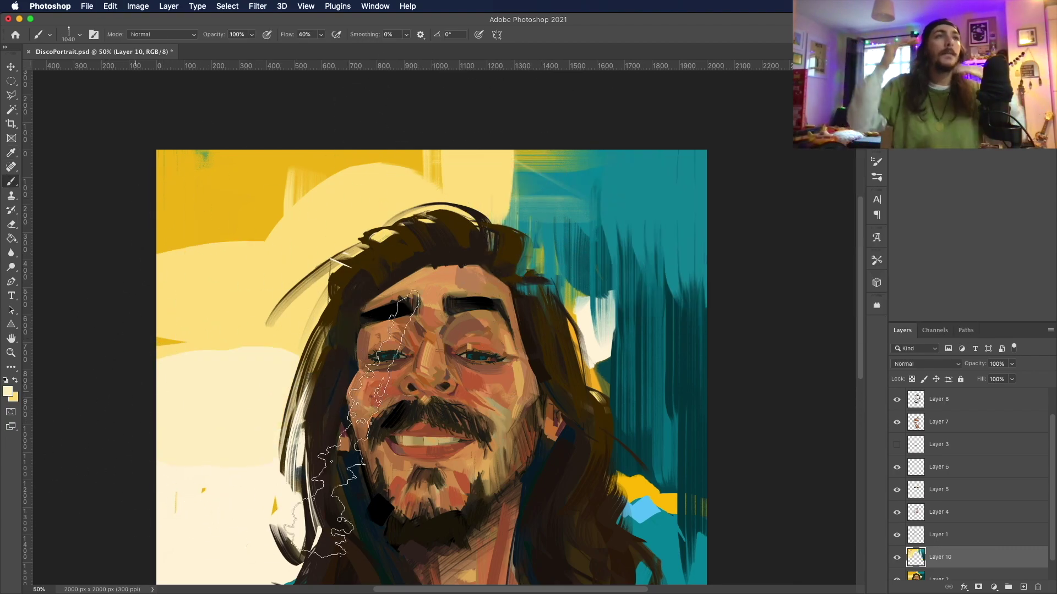
Step: Switch to a textured 348 px Paintbox brush, extending cream beside the hair and streaking rough golden yellow over the upper background
right_click(241, 268)
scroll(242, 243, down, 10)
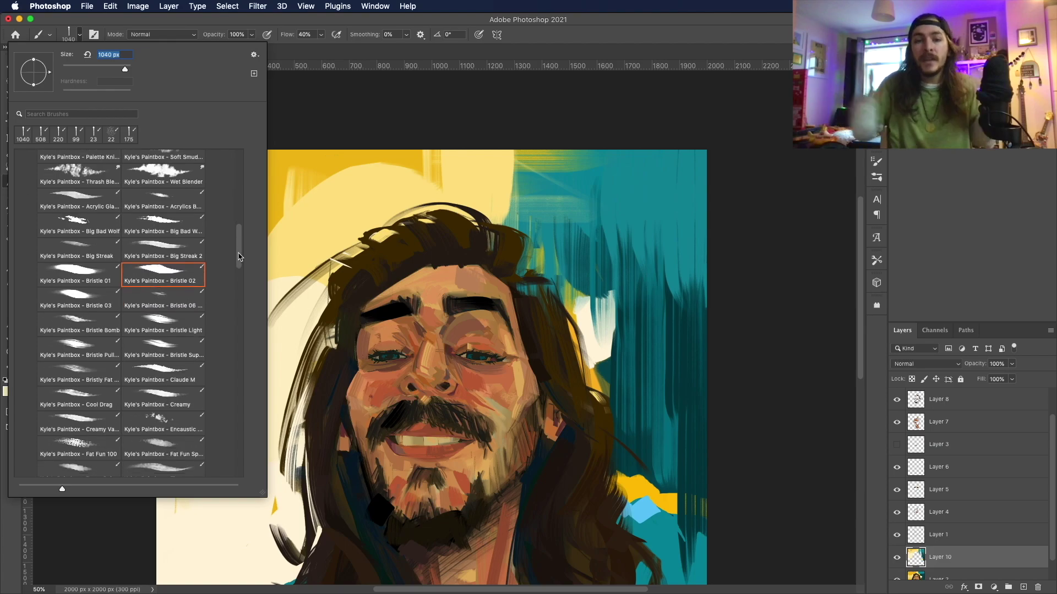
click(77, 265)
click(335, 191)
right_click(335, 191)
scroll(174, 236, down, 10)
double_click(173, 235)
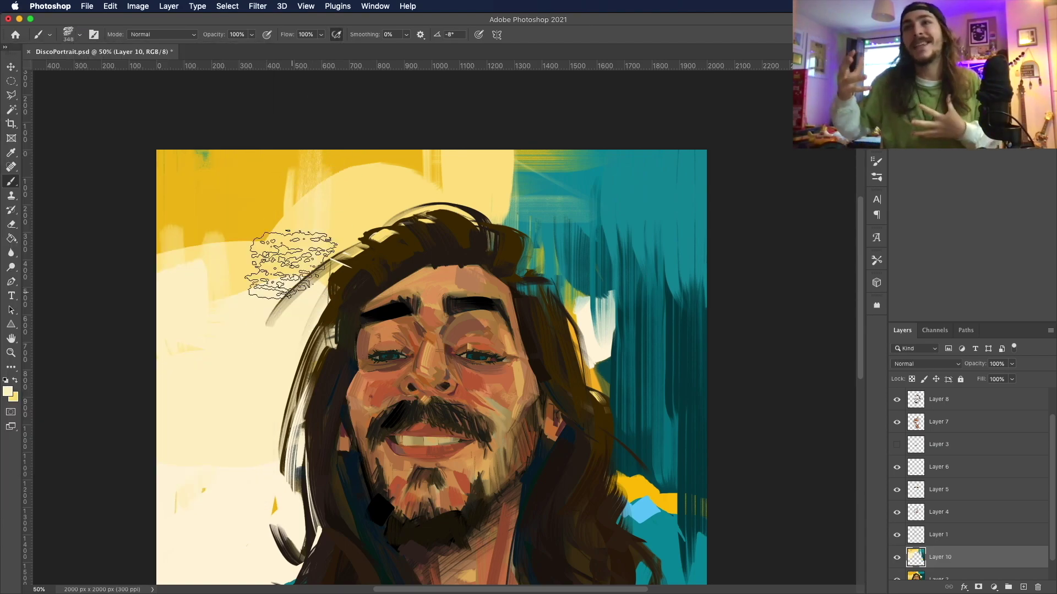
key(super+z)
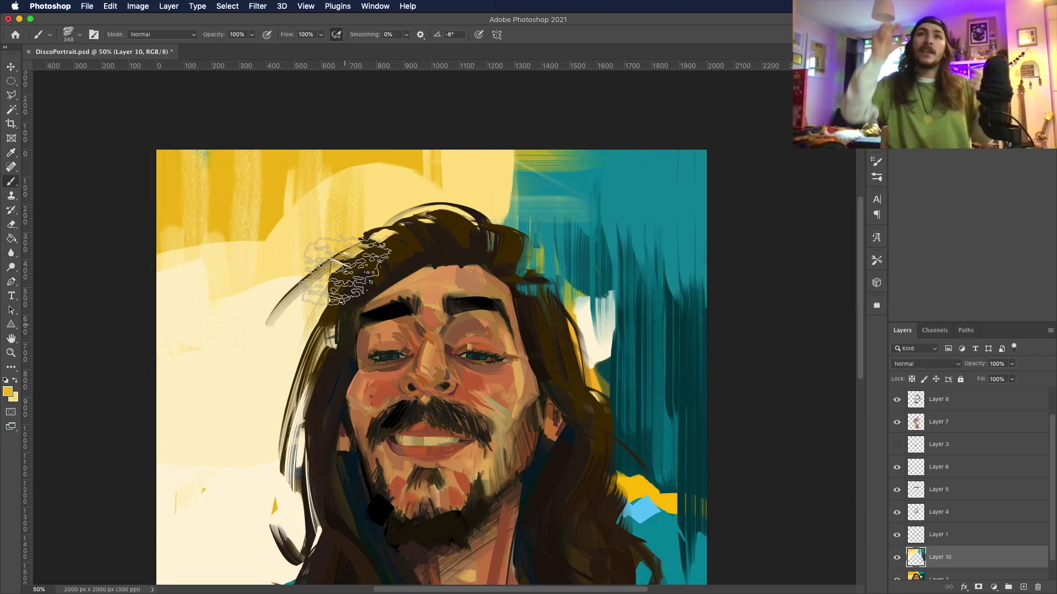
Step: Sample teal and cover the white patch beside the hair with another textured Paintbox brush, leaving thin pale slivers
right_click(330, 237)
click(165, 452)
key(Return)
click(8, 391)
click(550, 231)
key(Return)
mouse_move(605, 385)
mouse_down()
mouse_move(595, 259)
mouse_move(715, 259)
mouse_move(705, 374)
mouse_move(661, 412)
mouse_up()
scroll(862, 381, down, 4)
scroll(862, 382, down, 1)
click(8, 392)
key(Return)
drag(611, 286, 612, 165)
Step: Sample dark teal for the background and switch to a 412 px Paintbox brush
click(8, 392)
click(738, 199)
key(Return)
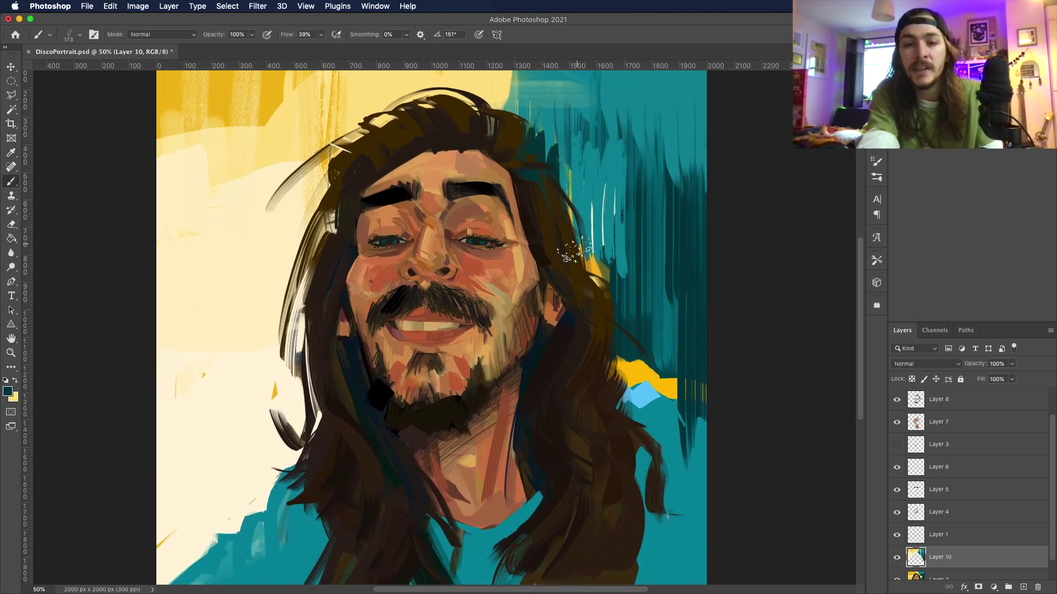
scroll(837, 278, up, 2)
click(72, 34)
double_click(146, 441)
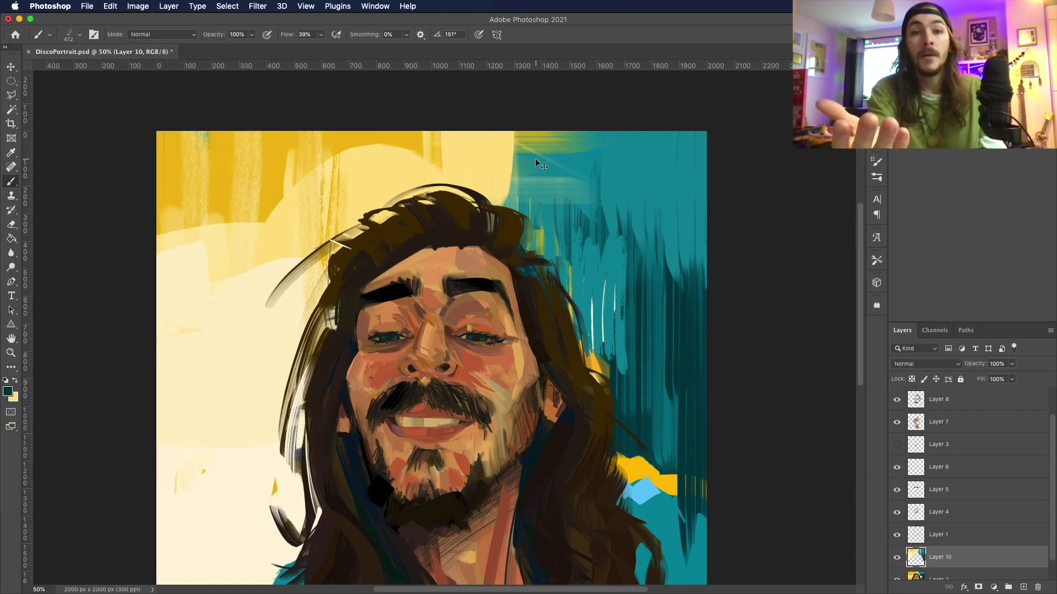
scroll(715, 279, down, 2)
key(super+minus)
key(super+plus)
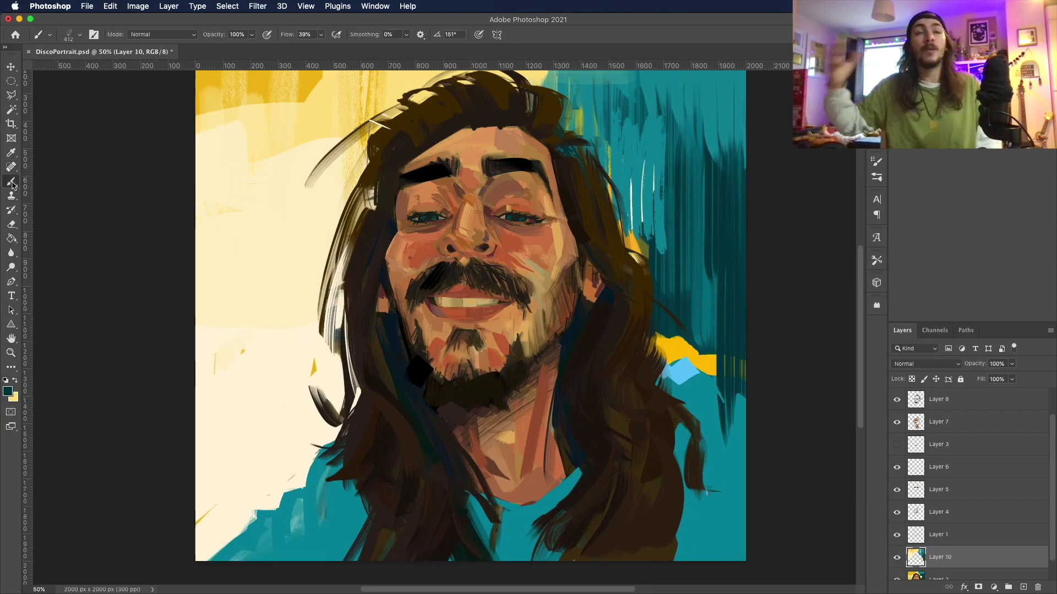
Step: Sample golden yellow from the upper background and choose a bristle brush from the Paintbox set
scroll(286, 368, up, 2)
click(8, 391)
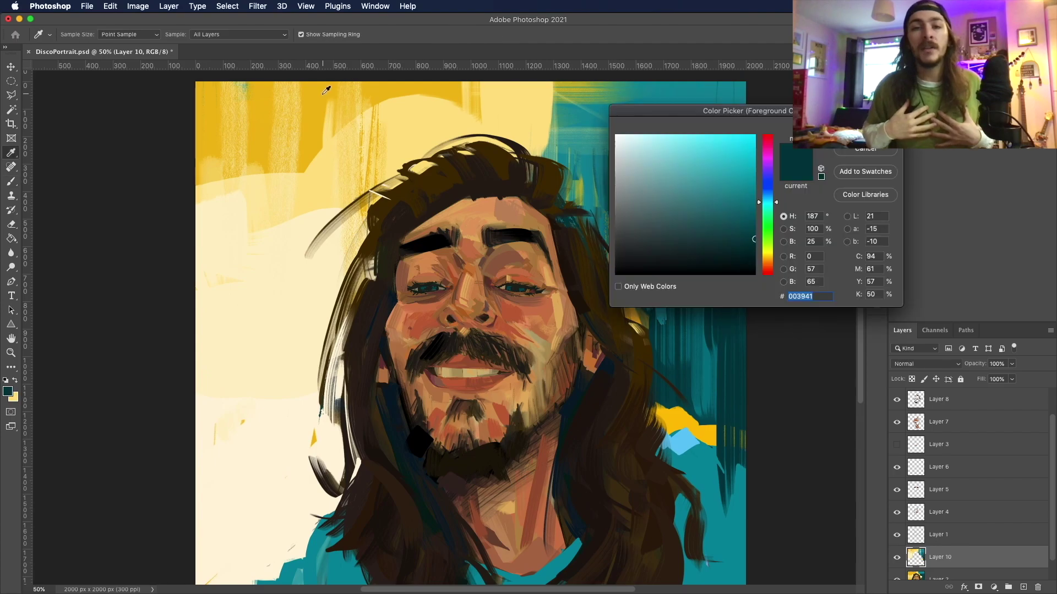
click(253, 99)
key(Return)
click(69, 34)
double_click(164, 344)
click(69, 34)
scroll(138, 330, down, 5)
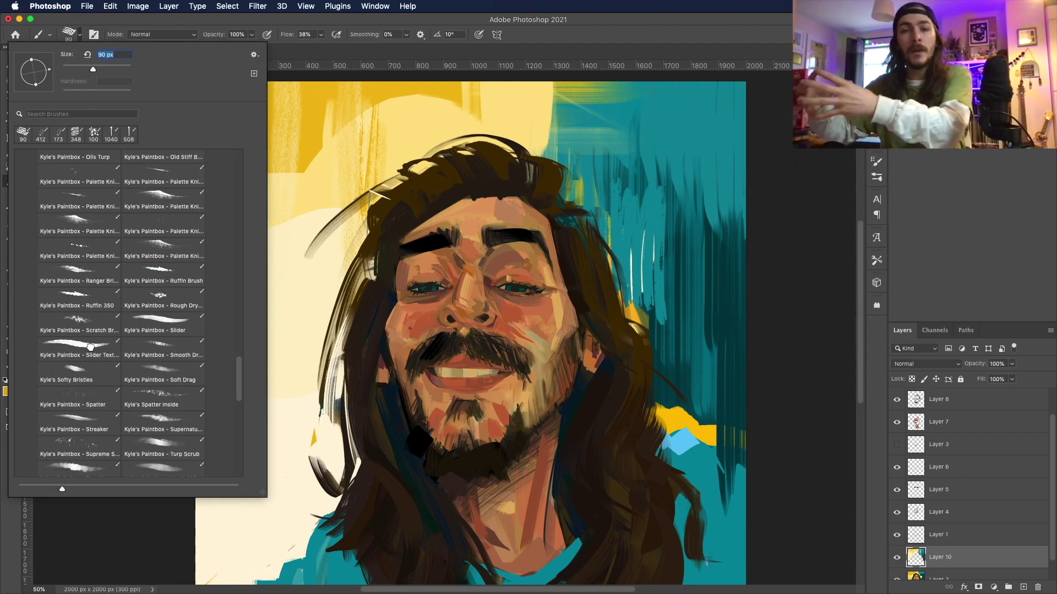
double_click(78, 349)
click(69, 34)
scroll(164, 309, up, 5)
double_click(163, 312)
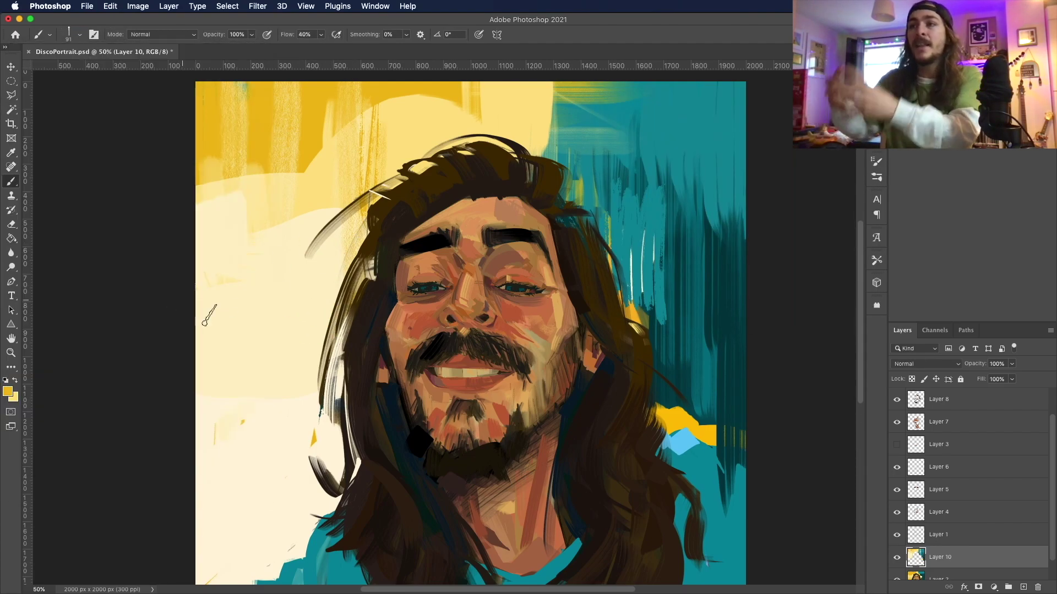
Step: Set the brush to 316 px and pull long golden yellow vertical strokes down over the pale background
click(68, 34)
text(316)
key(Return)
mouse_move(242, 363)
mouse_down()
mouse_move(235, 101)
mouse_move(220, 363)
mouse_move(224, 194)
mouse_move(300, 146)
mouse_move(419, 98)
mouse_up()
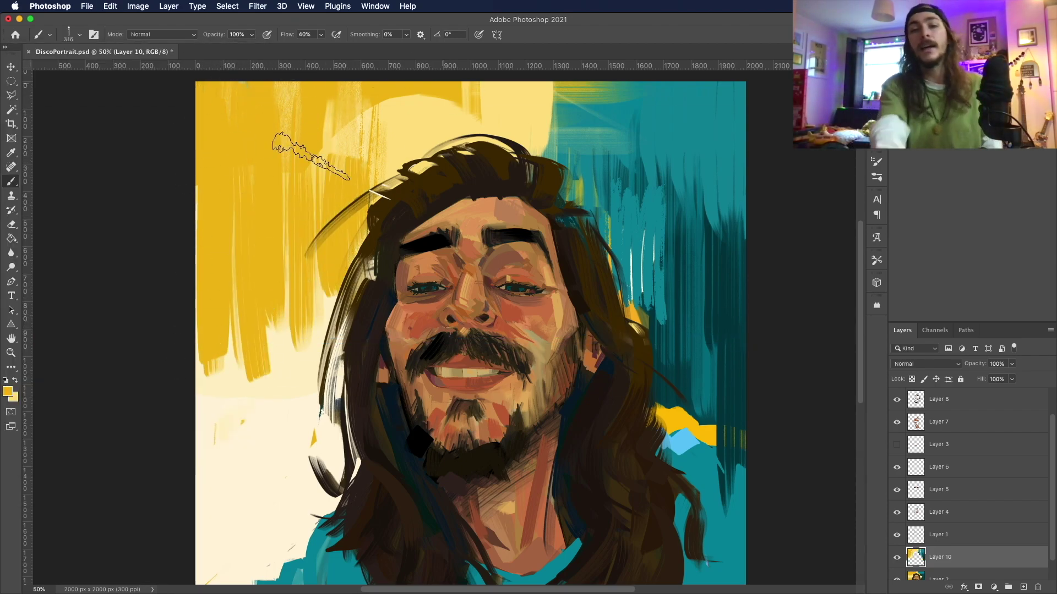
scroll(830, 271, up, 3)
Step: Pick pale yellow and try broad sweeps over the golden background with a 1400 px brush
click(8, 392)
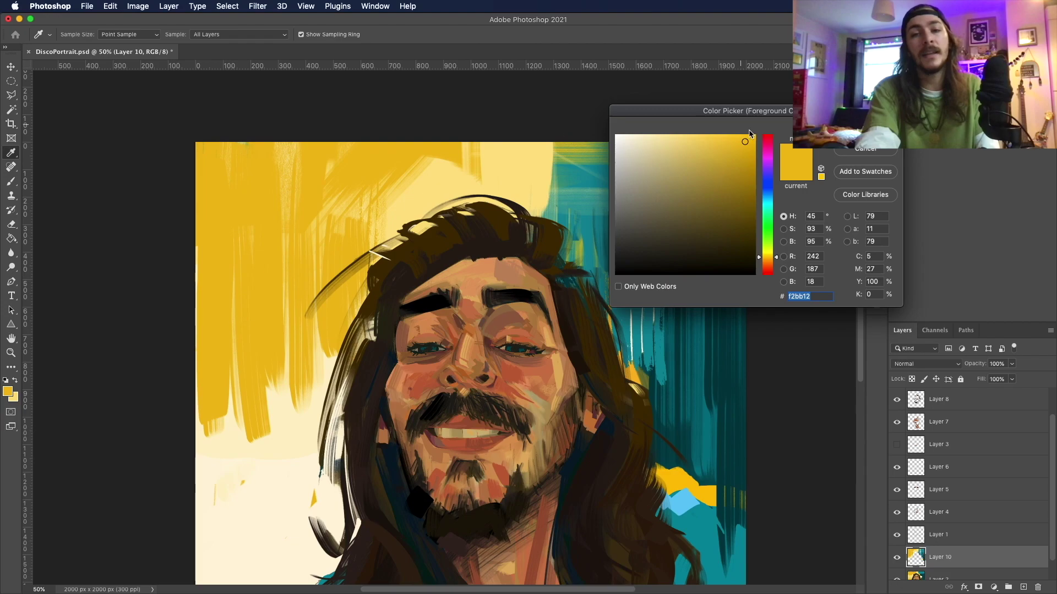
key(Escape)
click(69, 34)
key(Return)
key(super+z)
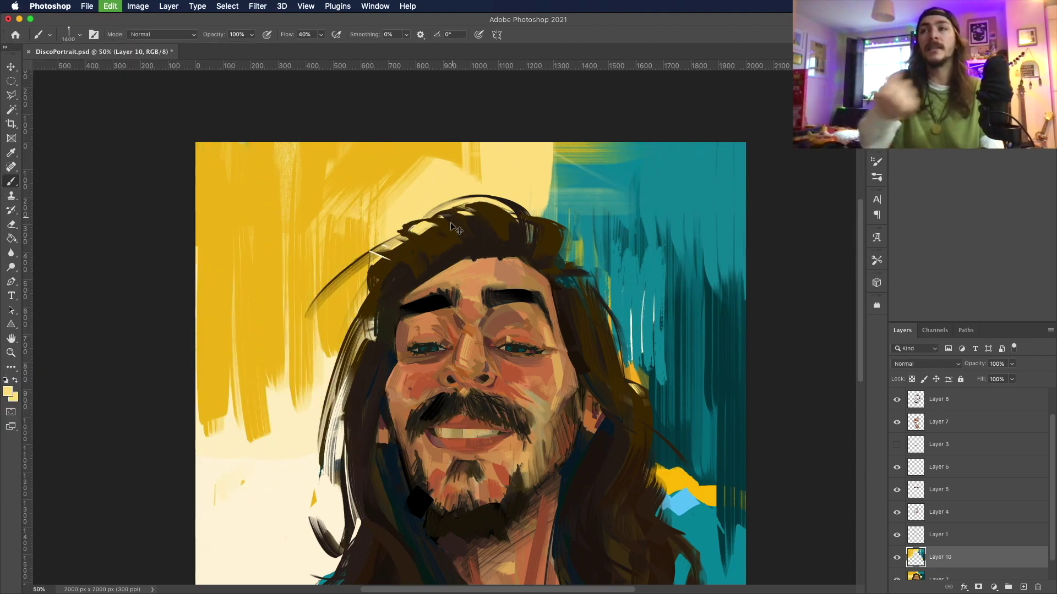
drag(258, 286, 286, 468)
key(super+z)
Step: Set the brush to 460 px and paint a large rounded pale yellow shape behind the head, down to the cream
drag(330, 203, 283, 223)
right_click(283, 222)
text(460)
key(Return)
mouse_move(358, 242)
mouse_down()
mouse_move(237, 366)
mouse_move(309, 473)
mouse_up()
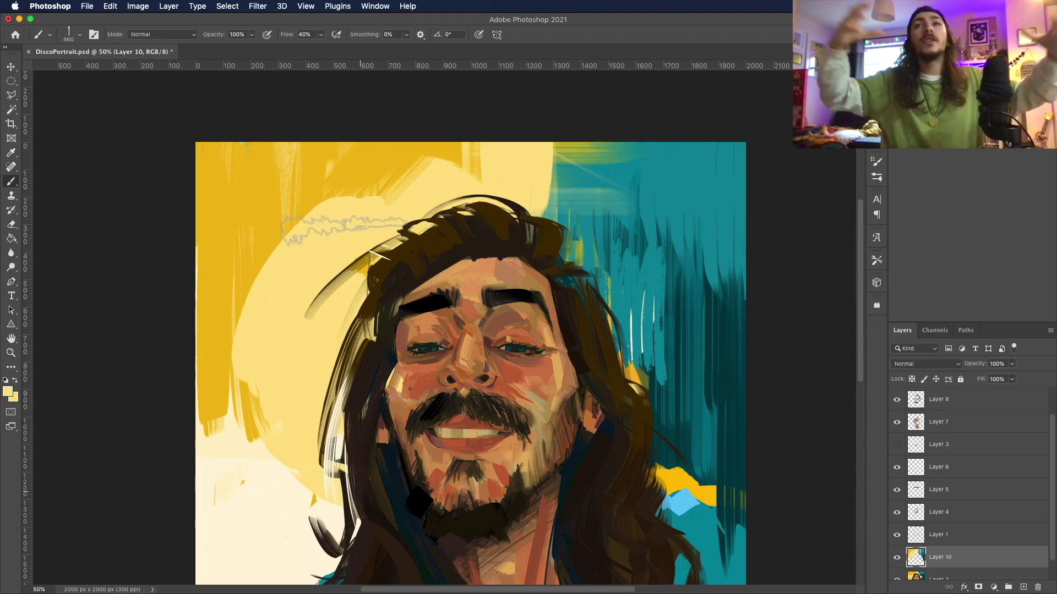
Step: Sample dark teal and block in a large diagonal-edged wedge over the teal background beside the head
drag(636, 280, 621, 429)
click(8, 391)
click(641, 353)
key(Return)
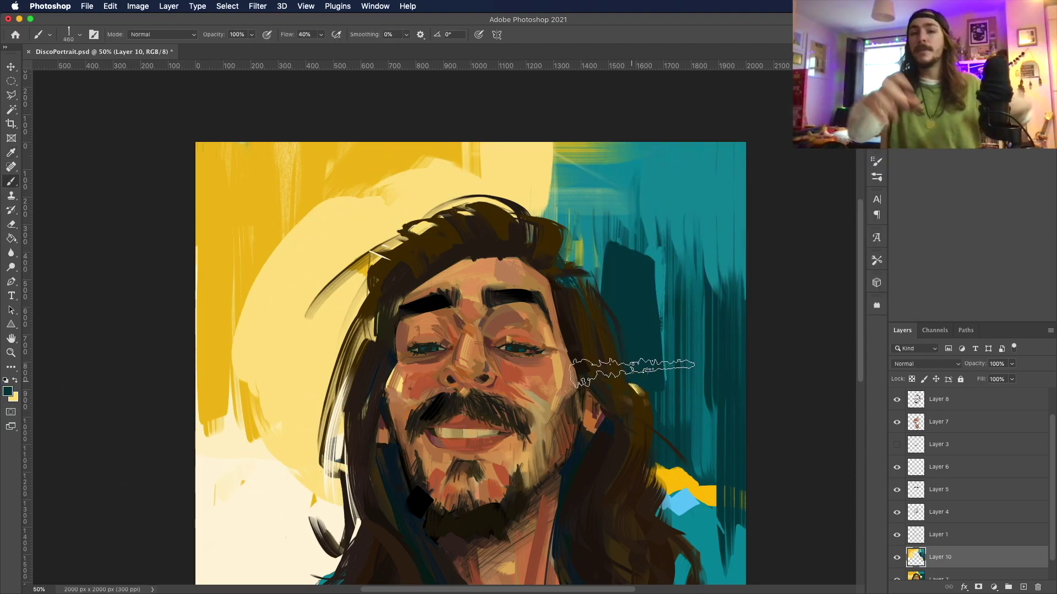
drag(636, 295, 727, 281)
key(ctrl+z)
mouse_move(567, 295)
mouse_down()
mouse_move(649, 295)
mouse_move(762, 238)
mouse_up()
Step: Paint alternating cream and pale yellow diagonal rays across the lower background beside the shoulder
scroll(745, 341, down, 3)
click(8, 391)
click(275, 441)
key(Return)
click(8, 391)
click(715, 154)
key(Return)
mouse_move(324, 363)
mouse_down()
mouse_move(212, 396)
mouse_move(215, 534)
mouse_move(203, 319)
mouse_up()
scroll(206, 319, up, 2)
Step: Pick cream and try two smudge brushes, including a 120 px bristle one, on the dark teal wedge
click(7, 392)
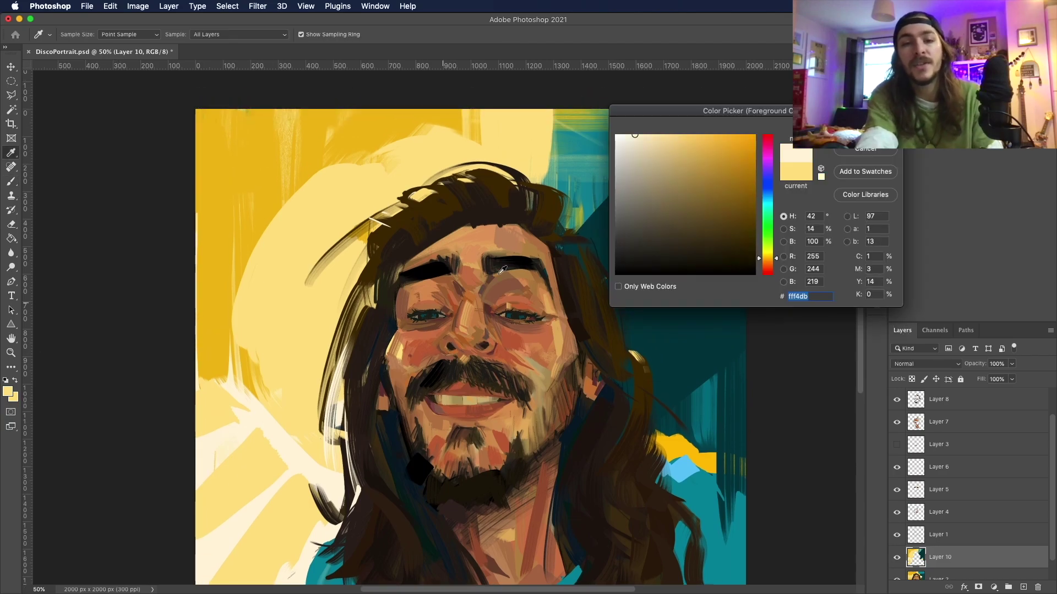
key(Escape)
click(68, 34)
drag(710, 278, 621, 278)
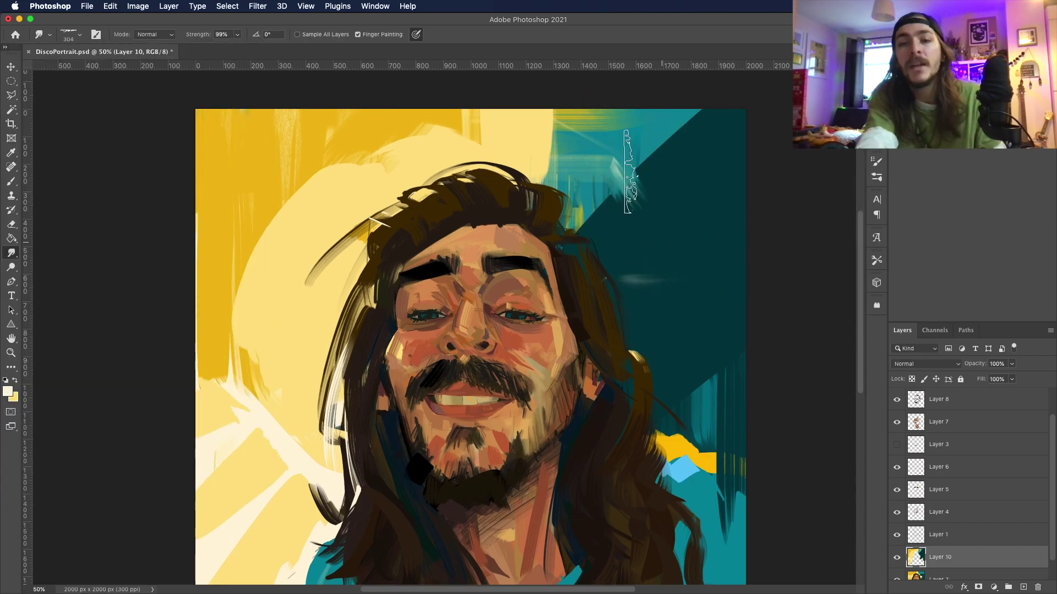
click(68, 34)
double_click(175, 302)
click(68, 34)
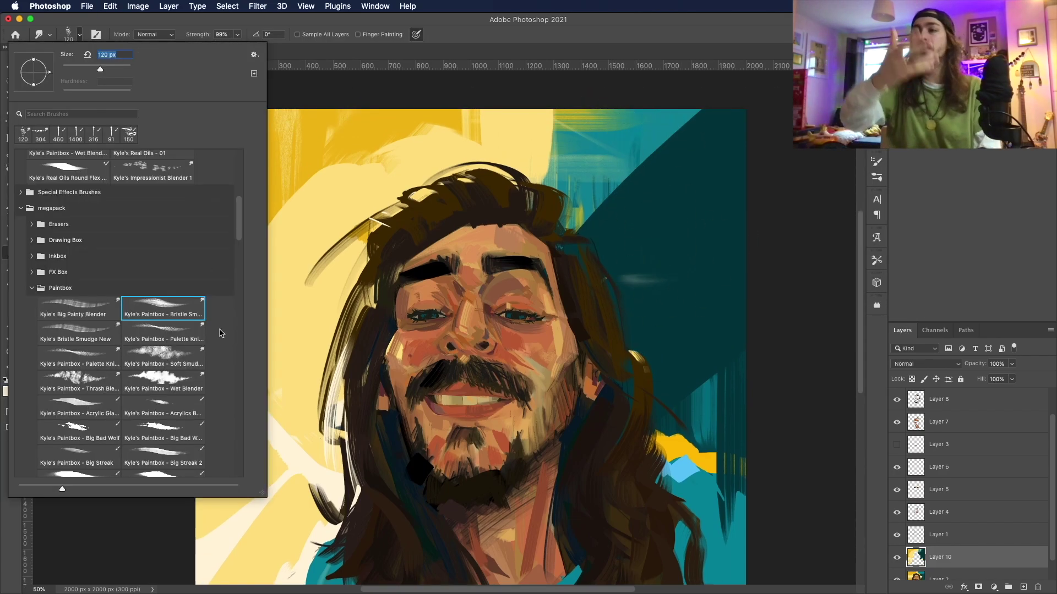
drag(655, 190, 633, 292)
key(ctrl+z)
Step: Return to a 175 px textured brush, roughen the pale yellow circle's edge, and brush teal along the yellow border
key(b)
drag(223, 121, 225, 388)
key(ctrl+z)
key(x)
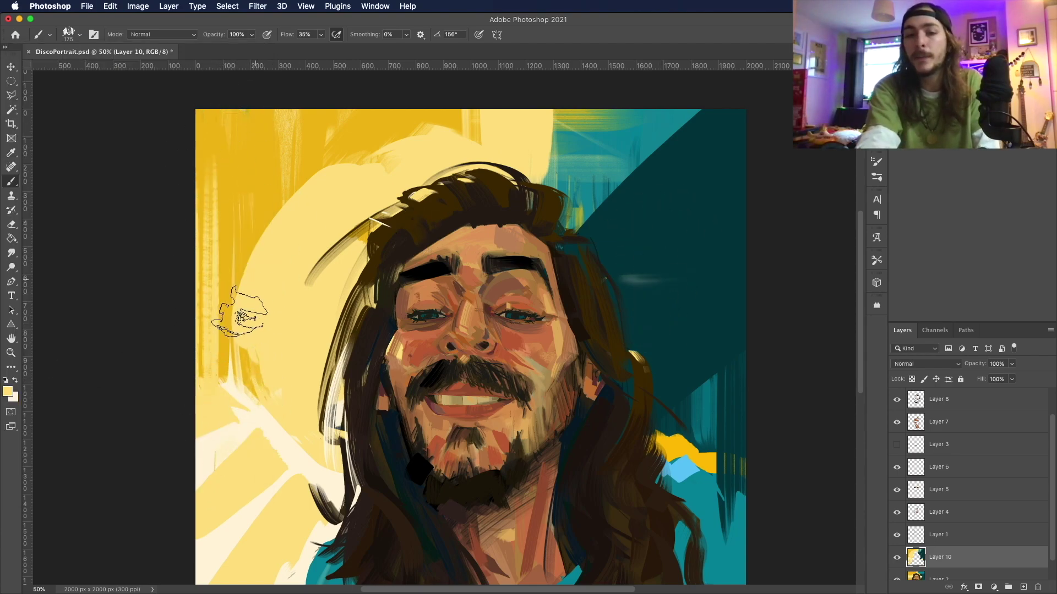
click(8, 391)
click(688, 523)
key(Return)
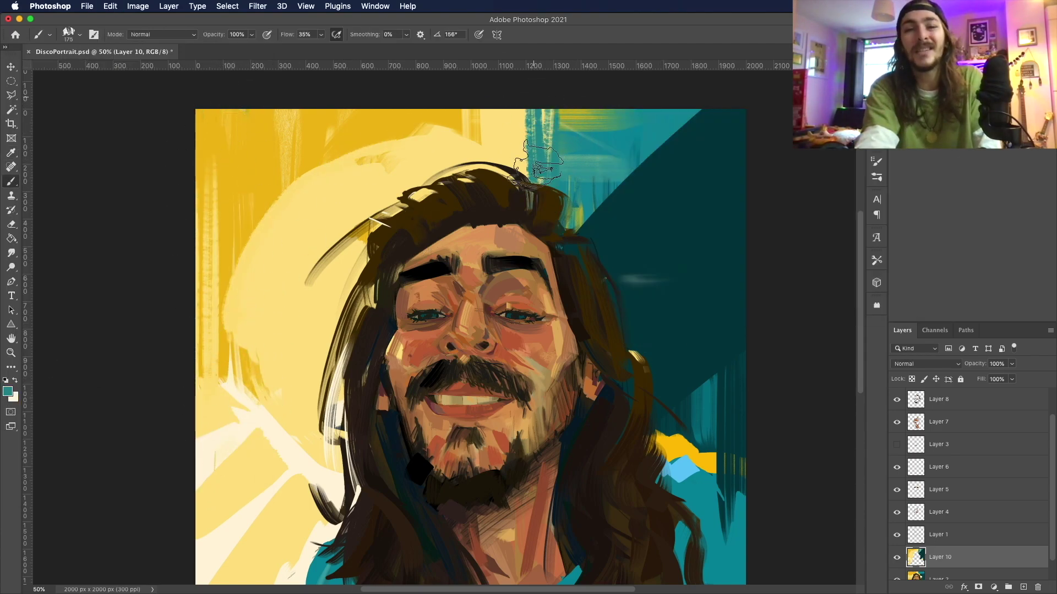
Step: Pick bright turquoise, select the top layer, Layer 9, and paint highlights along the shirt's shoulder edge
click(8, 391)
key(Return)
scroll(548, 159, down, 4)
key(alt+period)
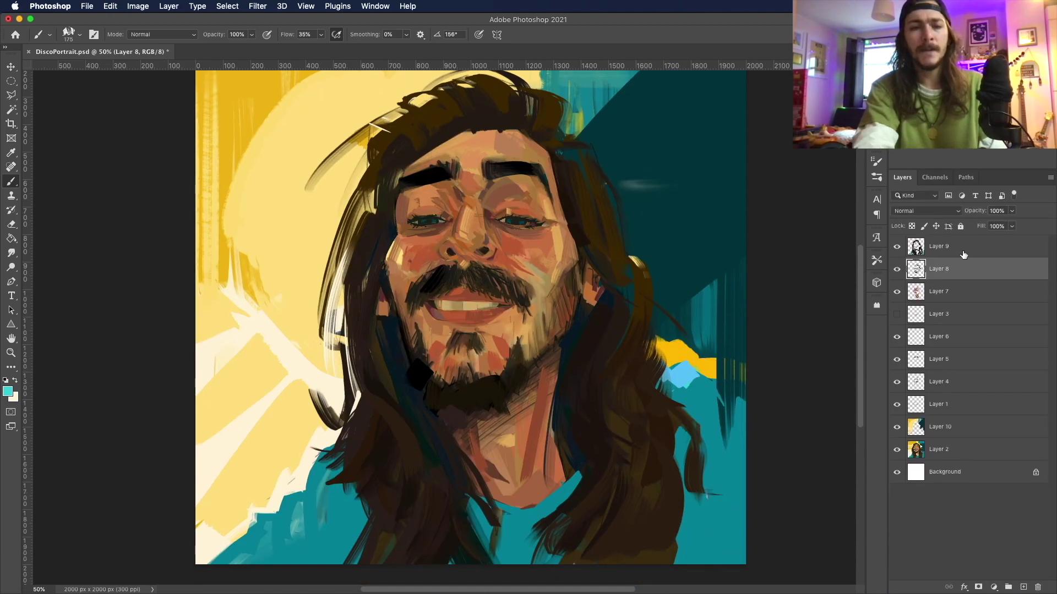
key(alt+bracketright)
drag(325, 473, 264, 523)
drag(352, 435, 220, 556)
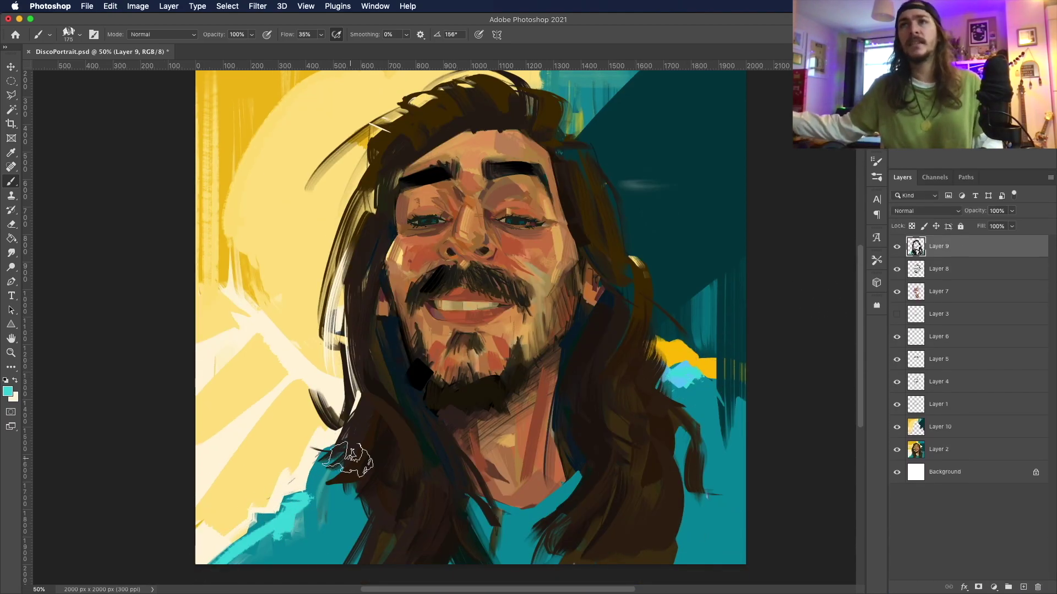
Step: Sample the shirt teal, break up the turquoise shoulder highlights with it, and undo the last stroke
click(8, 391)
click(263, 531)
key(Return)
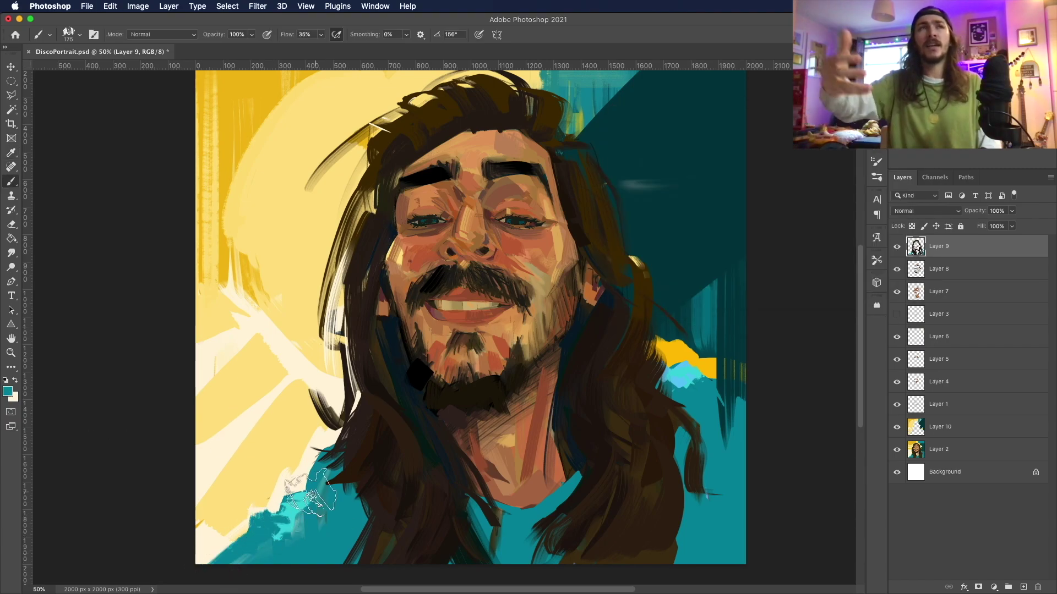
key(super+z)
Step: Draw a cream crown outline on the dark teal background using a 100 px Mixer Brush
click(80, 34)
double_click(69, 174)
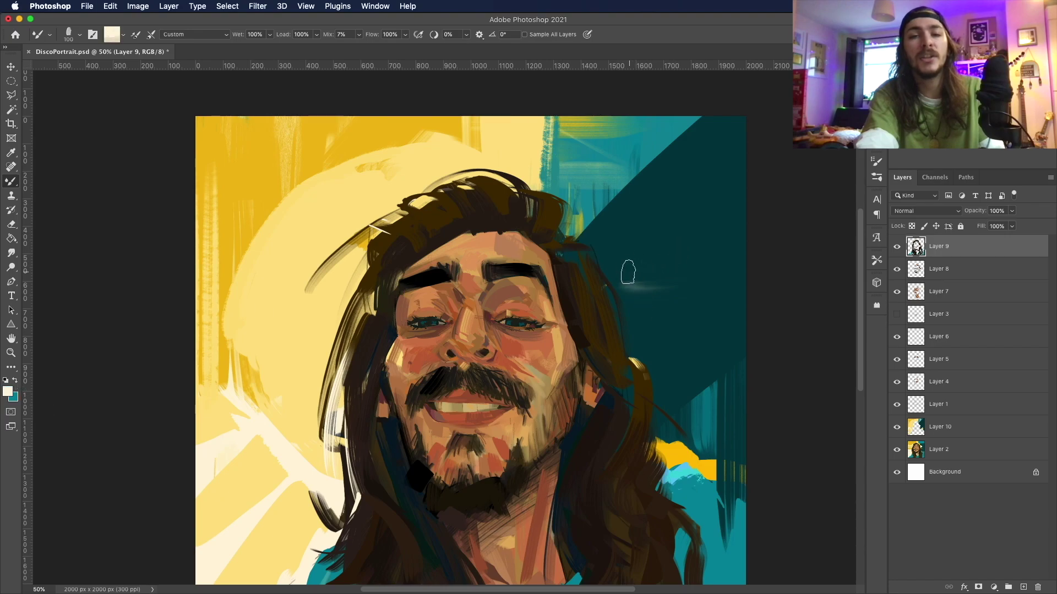
key(super+z)
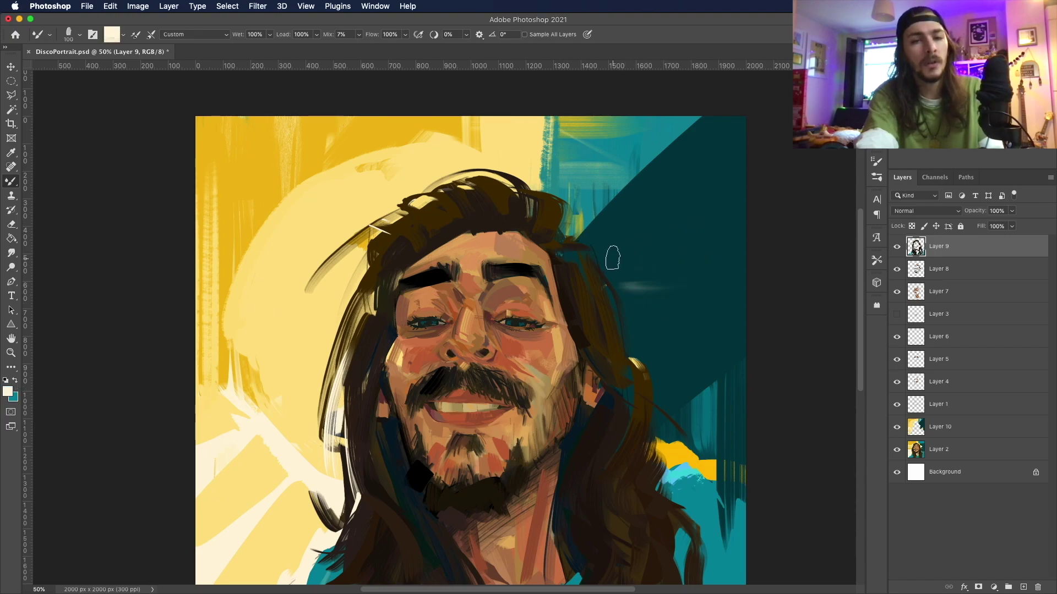
drag(629, 282, 650, 269)
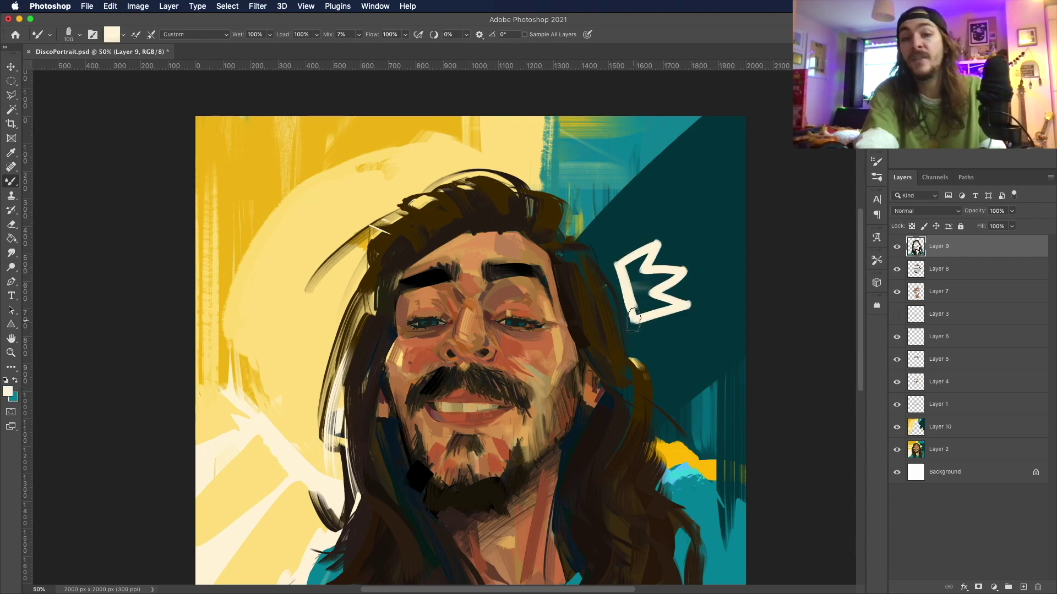
Step: Add a new empty layer above Layer 9
key(z)
scroll(440, 325, down, 2)
scroll(440, 325, right, 1)
click(87, 6)
click(112, 120)
key(super+shift+alt+n)
Step: Switch back to the 175 px textured brush and dab black accents into the hair, moustache and beard
click(11, 181)
click(79, 34)
click(402, 218)
key(shift+b)
click(79, 35)
double_click(66, 172)
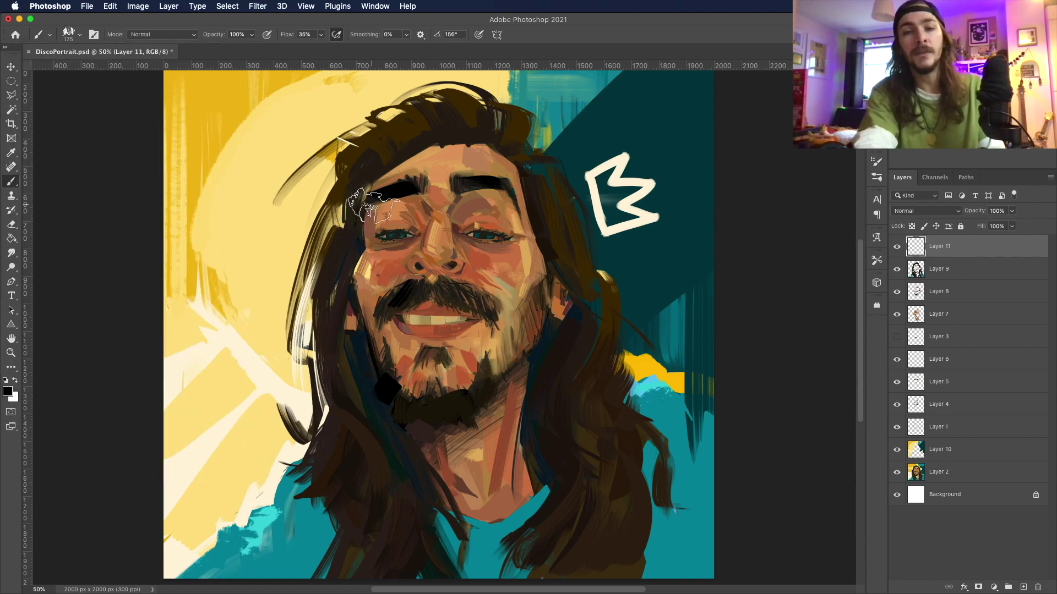
click(402, 397)
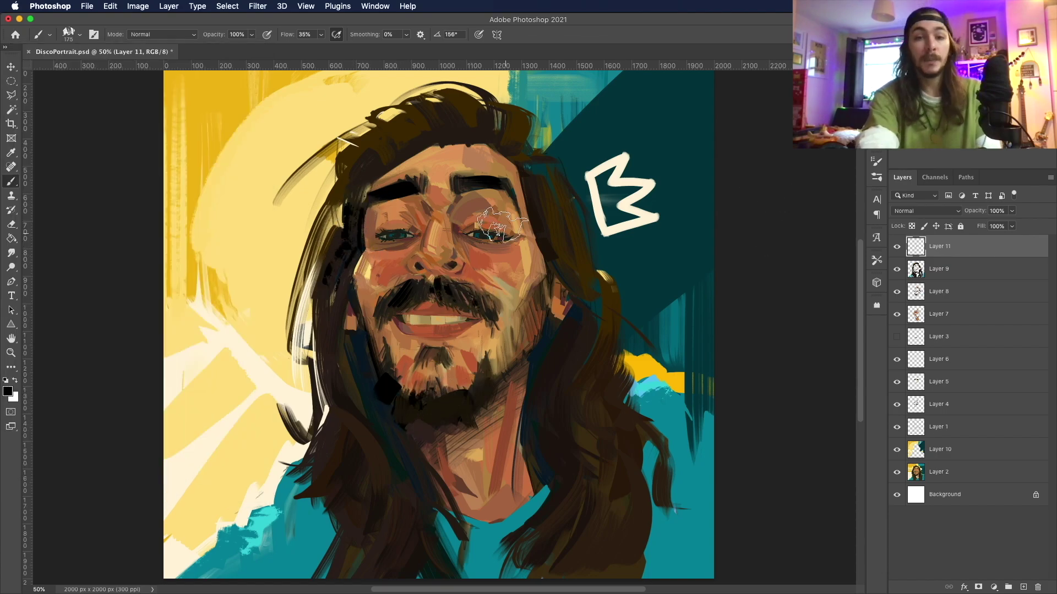
Step: Pick cream and brush rough highlights onto the forehead and the bridge of the nose
click(79, 34)
key(Escape)
key(z)
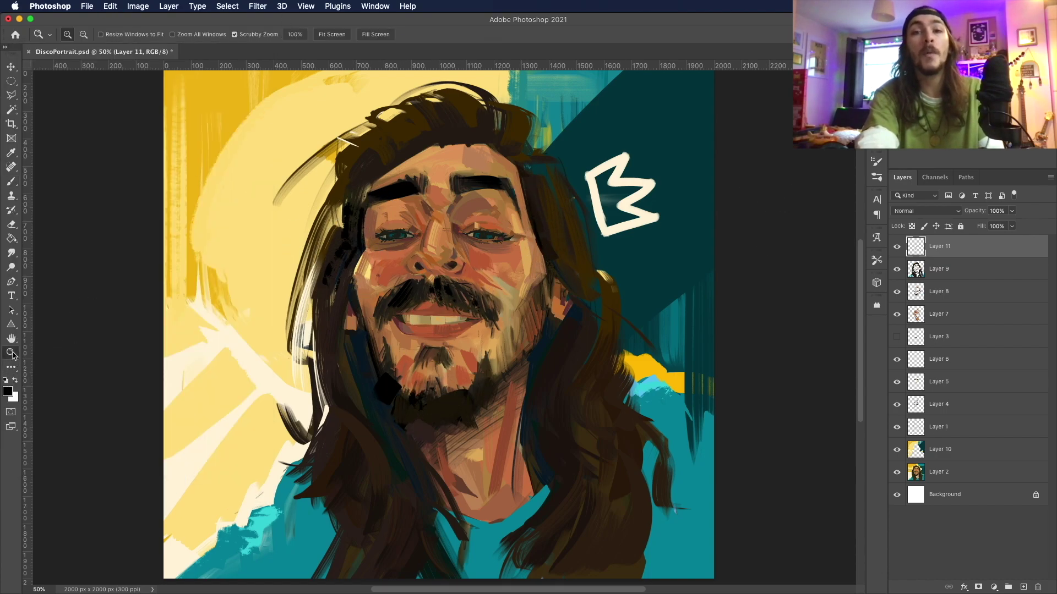
click(495, 220)
click(8, 391)
click(861, 114)
click(498, 197)
alt+click(499, 197)
alt+click(498, 197)
alt+click(499, 197)
key(b)
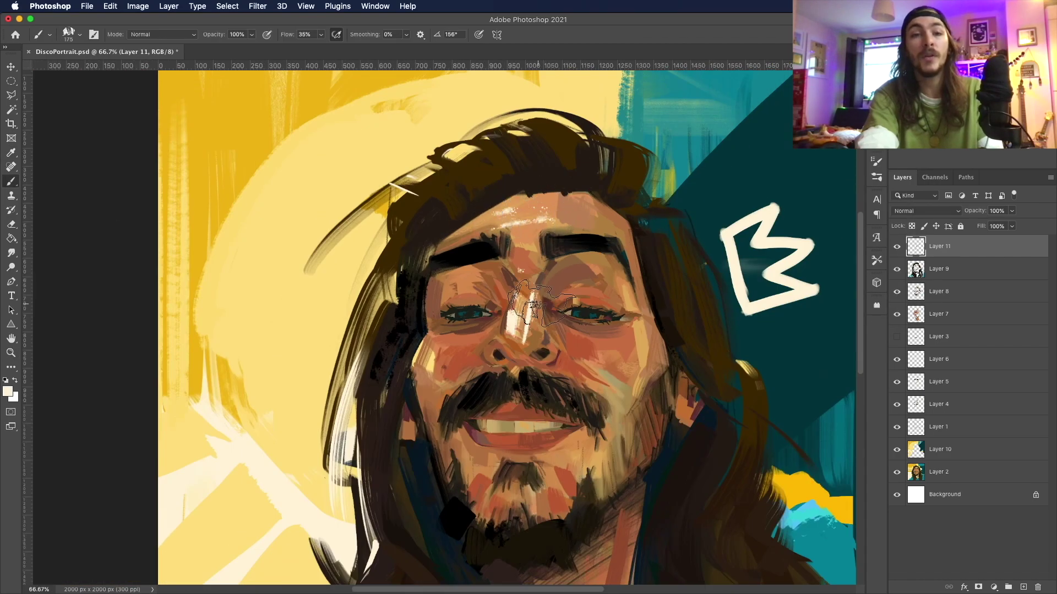
Step: Choose a 125 px Paintbox brush and paint cream highlights on the nose, central forehead and one eyelid
click(79, 35)
scroll(110, 275, down, 5)
click(165, 280)
key(Return)
drag(520, 289, 512, 337)
click(523, 219)
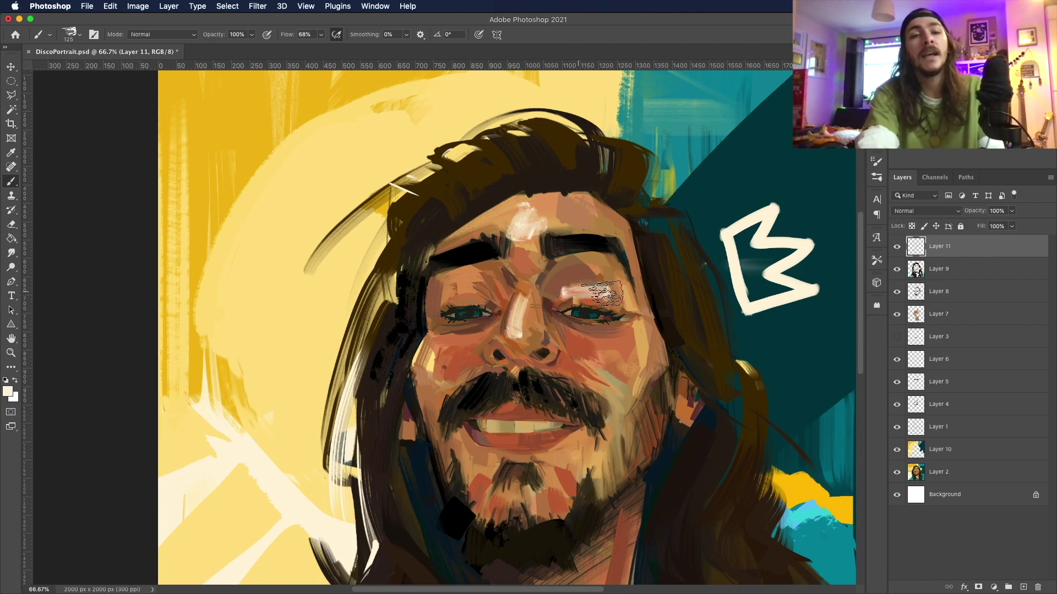
drag(575, 261, 575, 435)
key(ctrl+z)
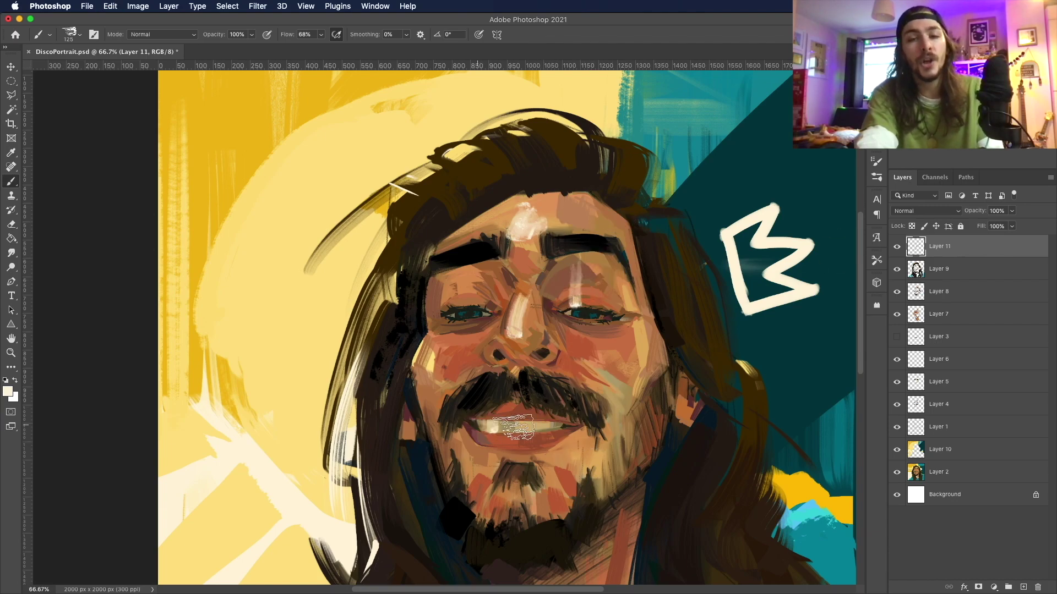
Step: Set the brush colour to black and choose a 25 px textured brush for detail work around the mouth
scroll(860, 295, down, 3)
double_click(11, 353)
click(7, 391)
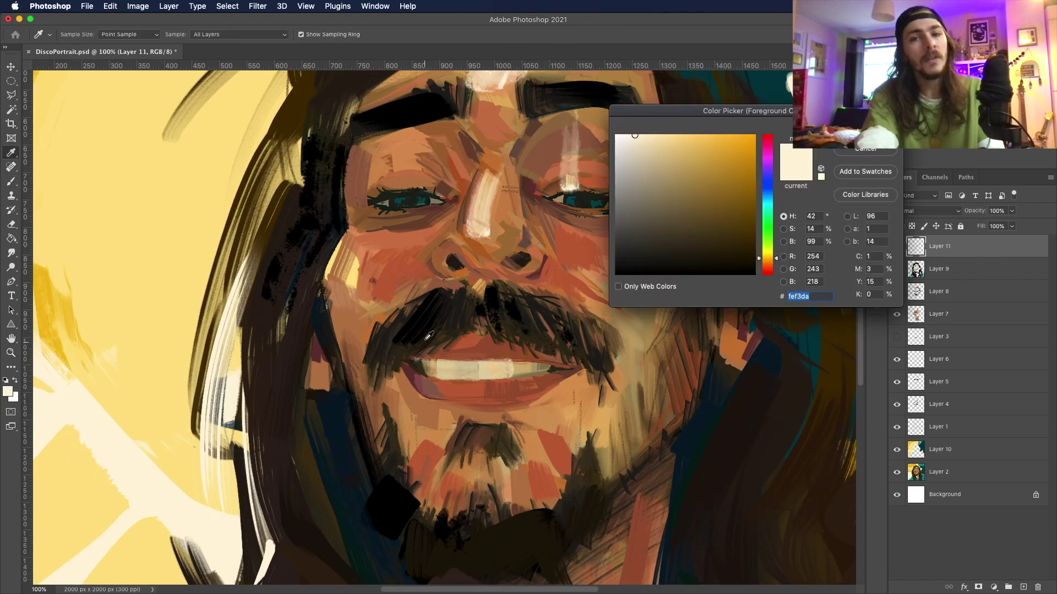
key(Escape)
click(72, 34)
click(182, 447)
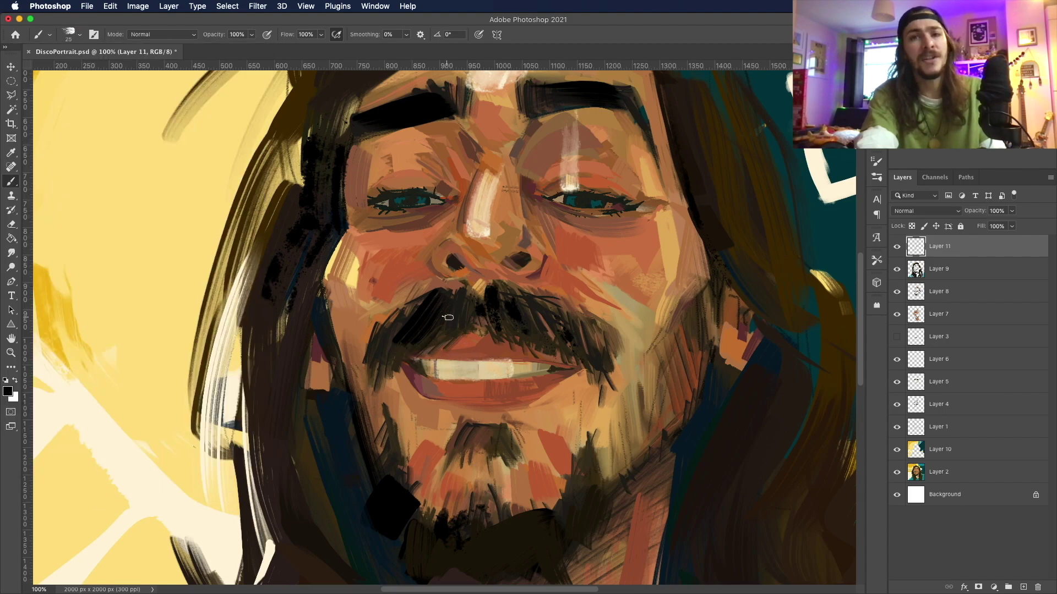
Step: Choose another 25 px brush from the Kyle's Paintbox presets and paint black gaps between the teeth and white glints in the eyes
click(163, 454)
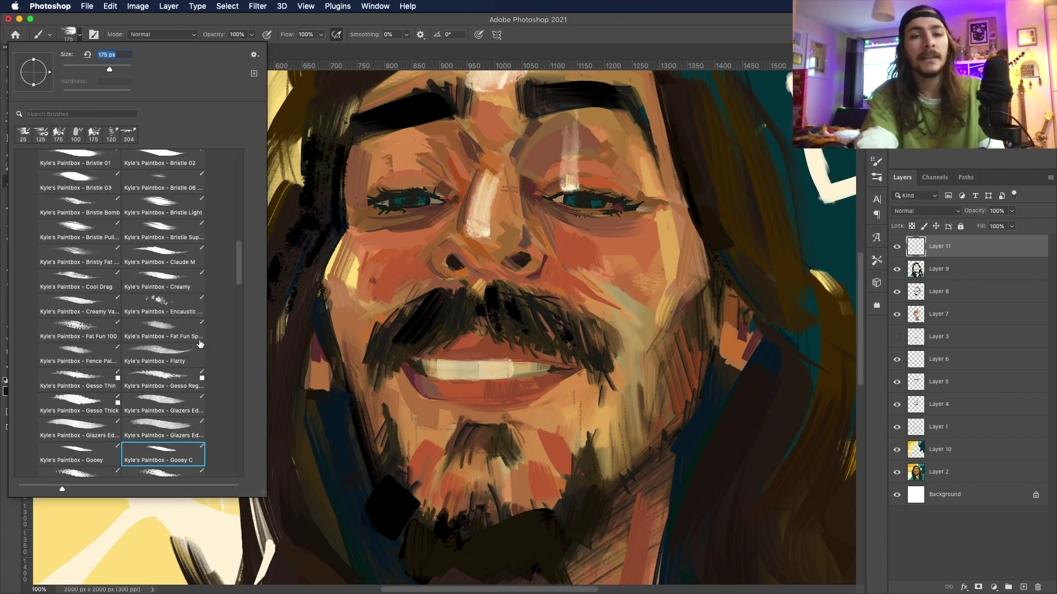
scroll(248, 264, down, 10)
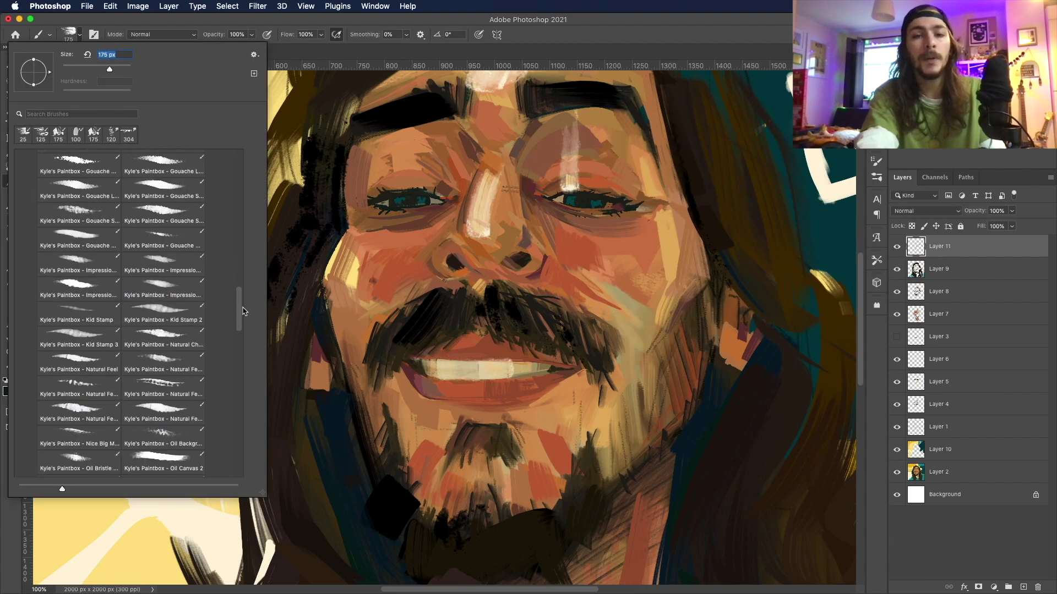
click(163, 379)
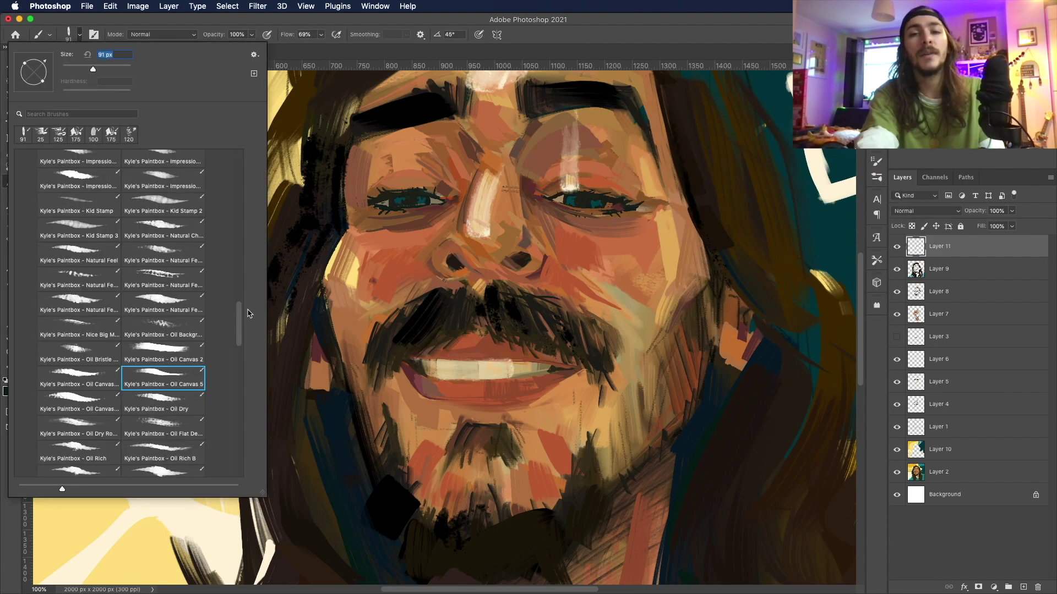
scroll(248, 313, down, 5)
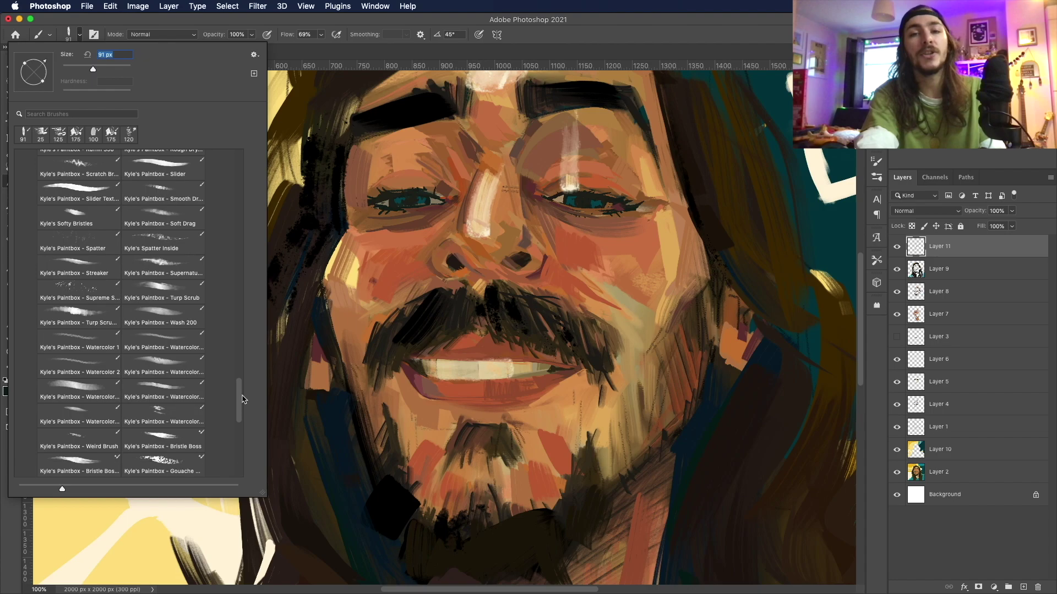
click(160, 382)
key(Return)
click(80, 34)
click(146, 388)
key(Return)
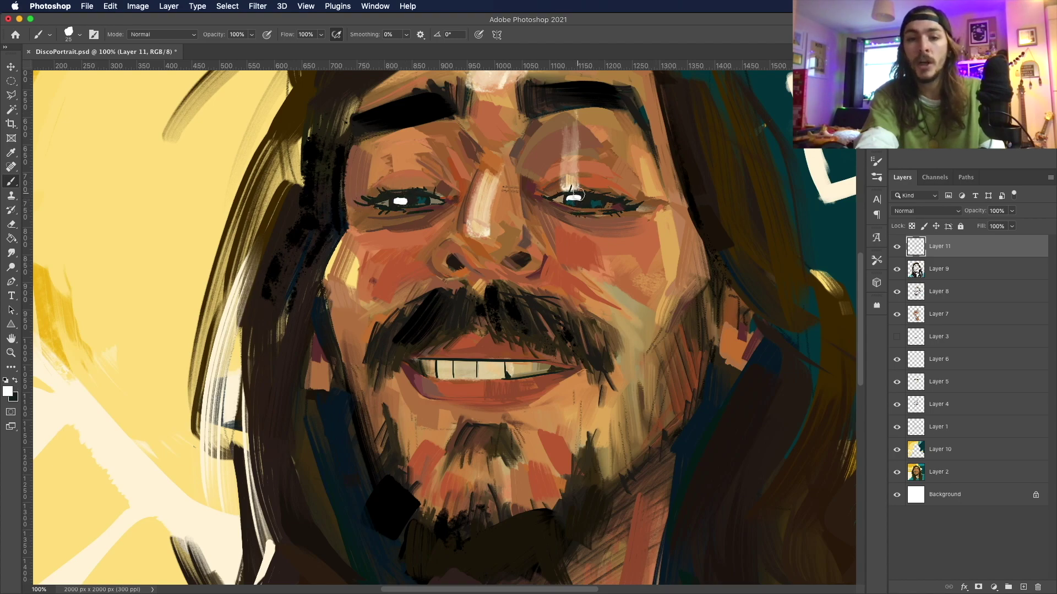
Step: Undo the large eye glints and repaint them as smaller white dots
key(ctrl+z)
key(x)
key(z)
key(ctrl+0)
key(ctrl+plus)
key(ctrl+plus)
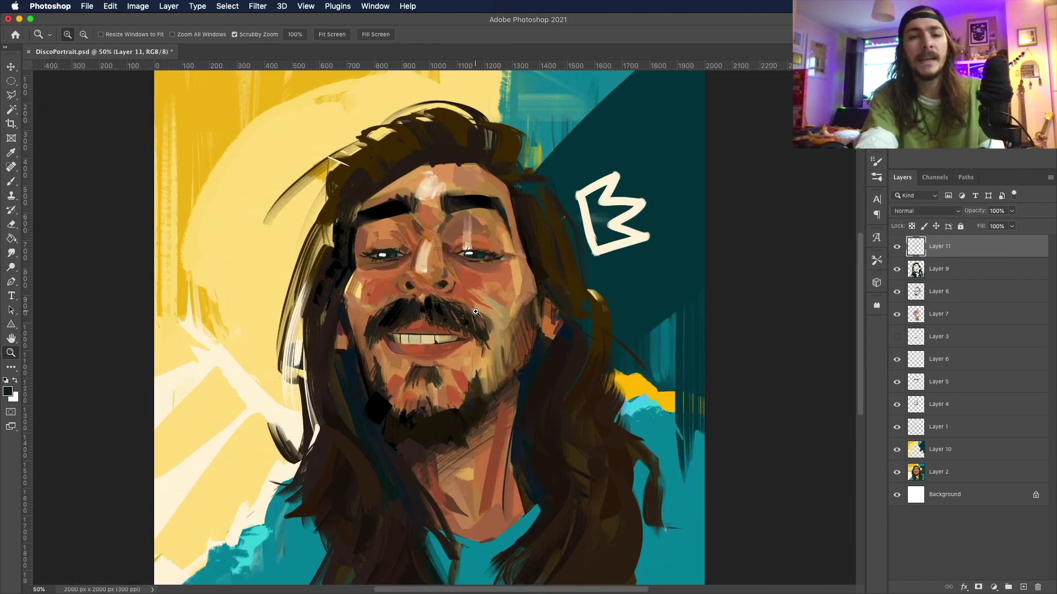
key(b)
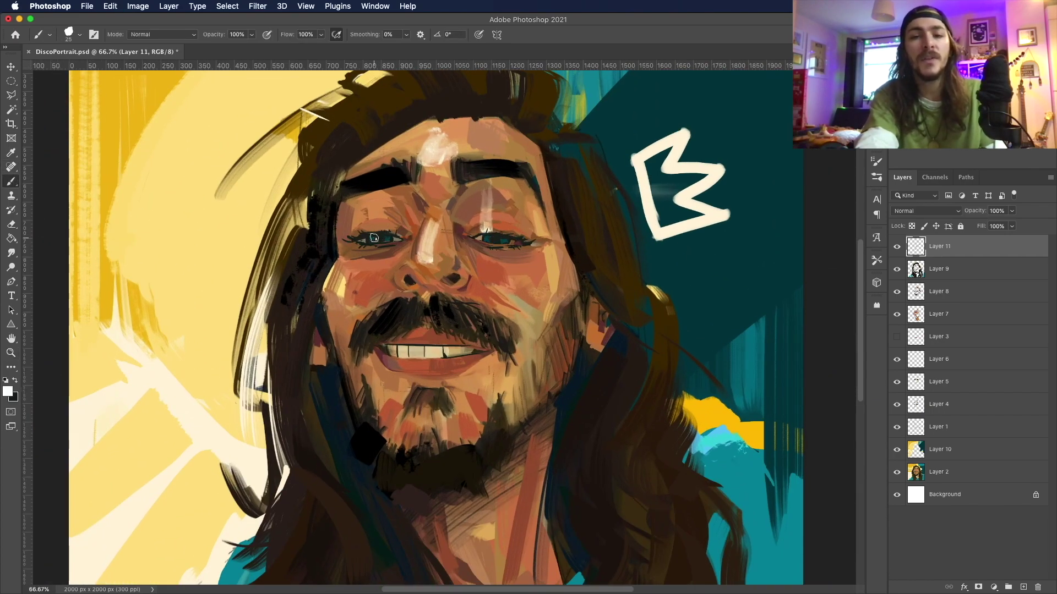
Step: Pick a light tan and an olive-brown, and paint tonal touches on the teeth and small highlights at the nose tip
key(F4)
click(395, 351)
key(Return)
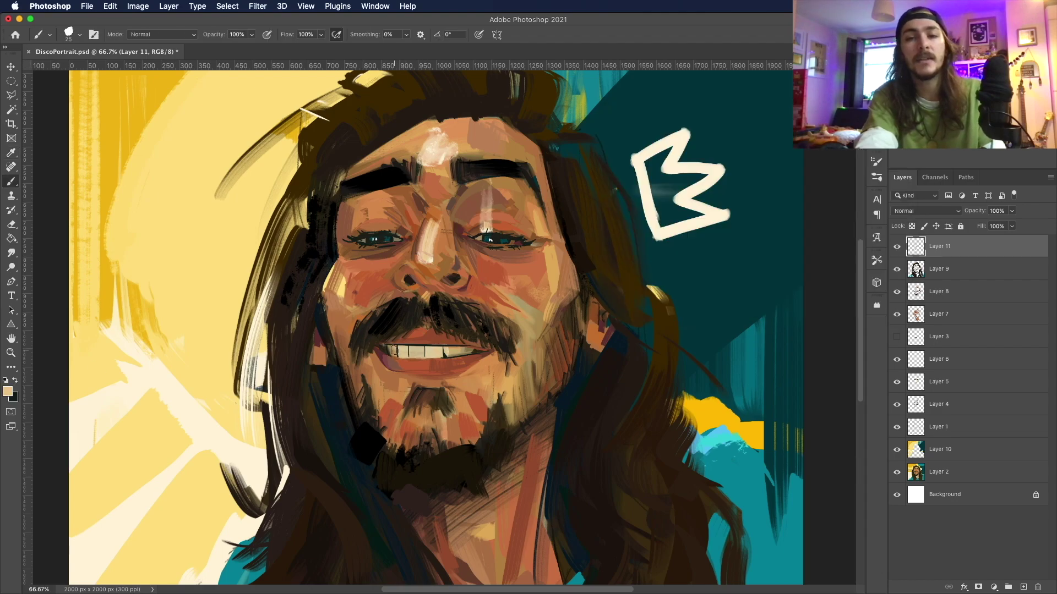
key(x)
key(F4)
click(458, 351)
key(Return)
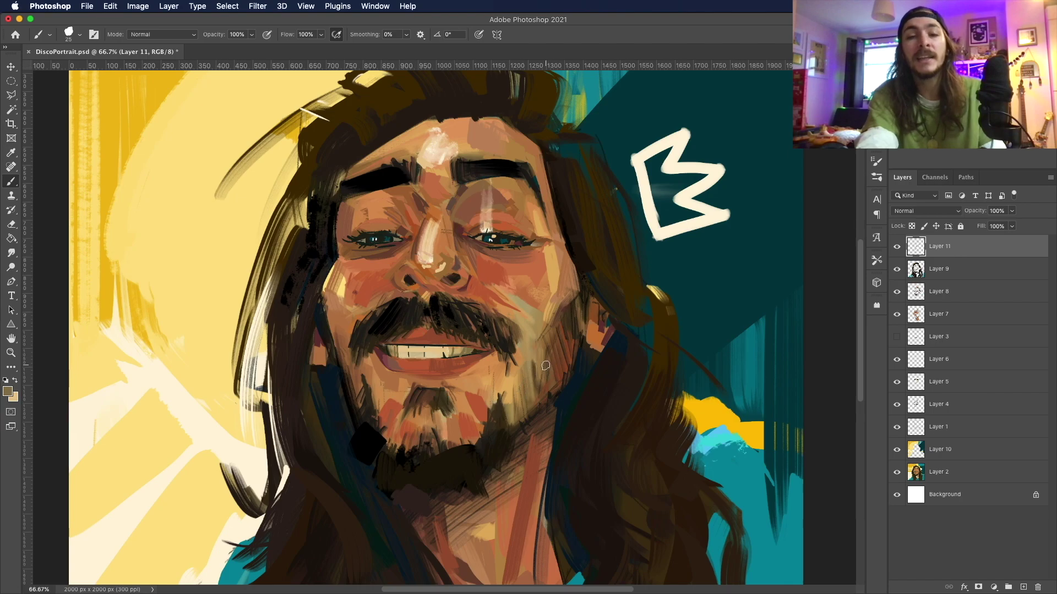
Step: Pick black and a dark reddish-brown, and refine the small dark details of the face
click(8, 391)
click(764, 138)
click(622, 276)
key(Return)
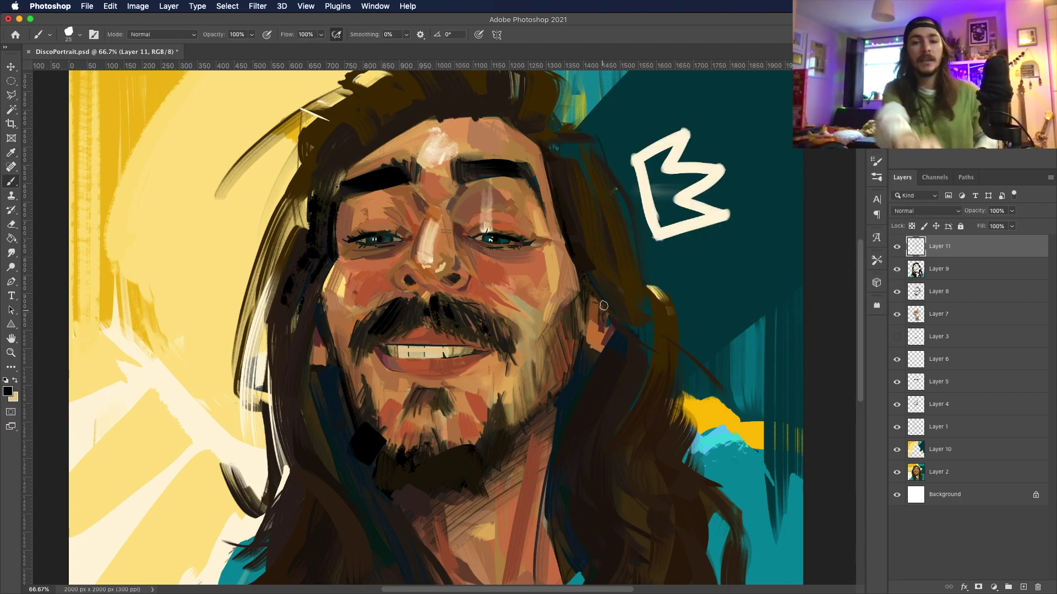
click(684, 216)
key(Return)
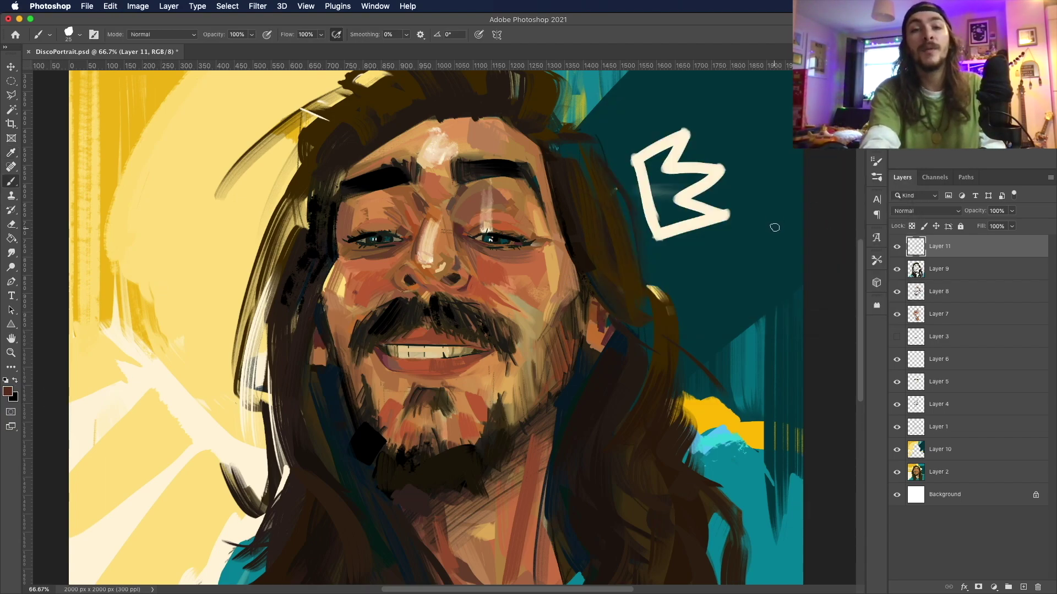
Step: Pick golden yellow, set the brush size to 146 px, and paint an arc along the lower-left edge of the pale sun disc
key(z)
key(ctrl+minus)
scroll(858, 227, up, 1)
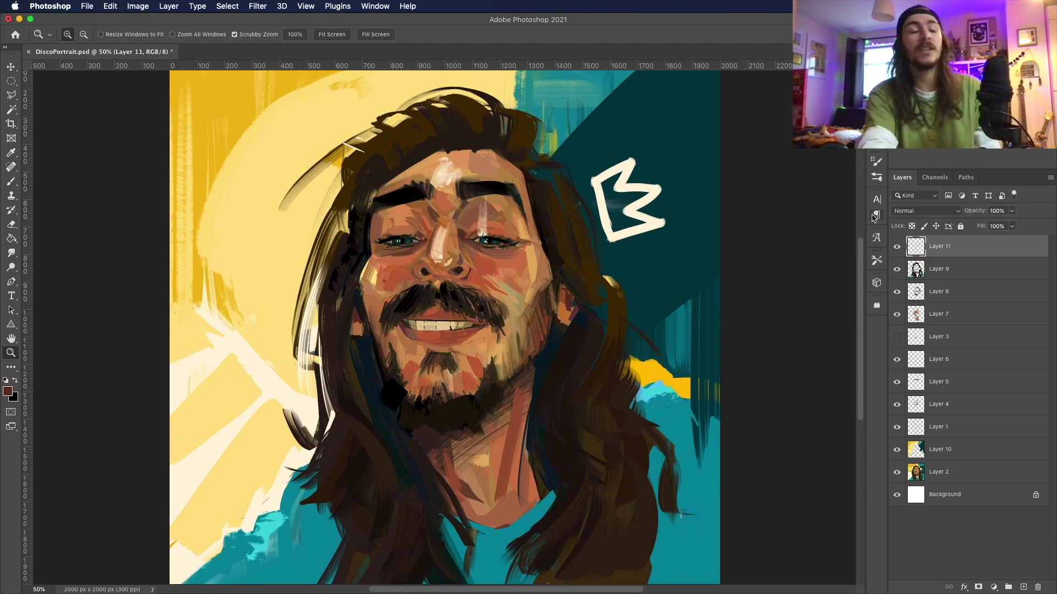
mouse_move(555, 297)
mouse_down()
mouse_move(620, 344)
mouse_move(672, 410)
mouse_up()
key(b)
click(8, 391)
key(Return)
click(68, 35)
text(146)
key(Return)
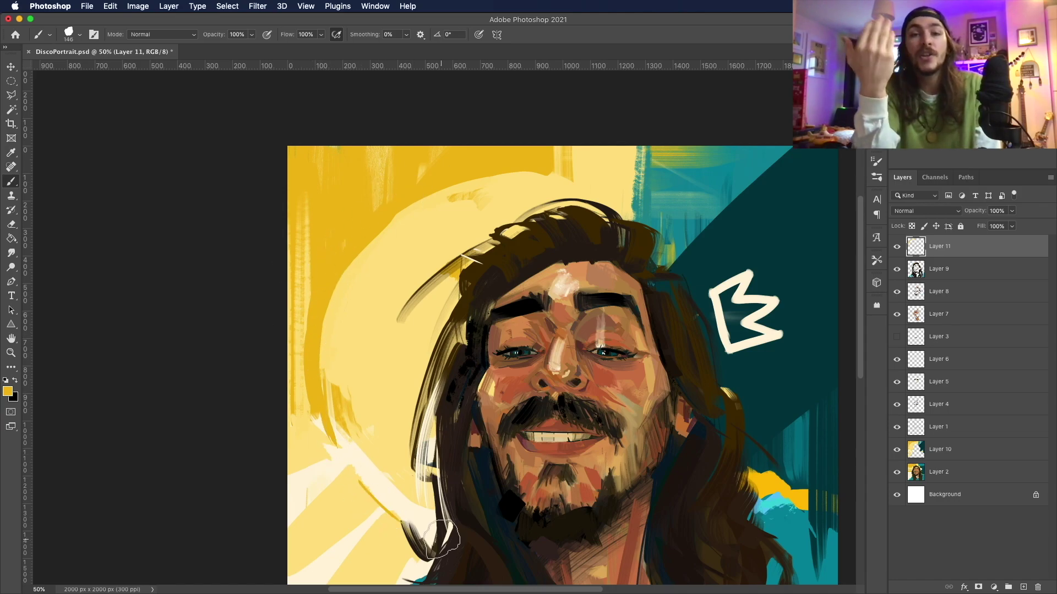
scroll(387, 381, down, 3)
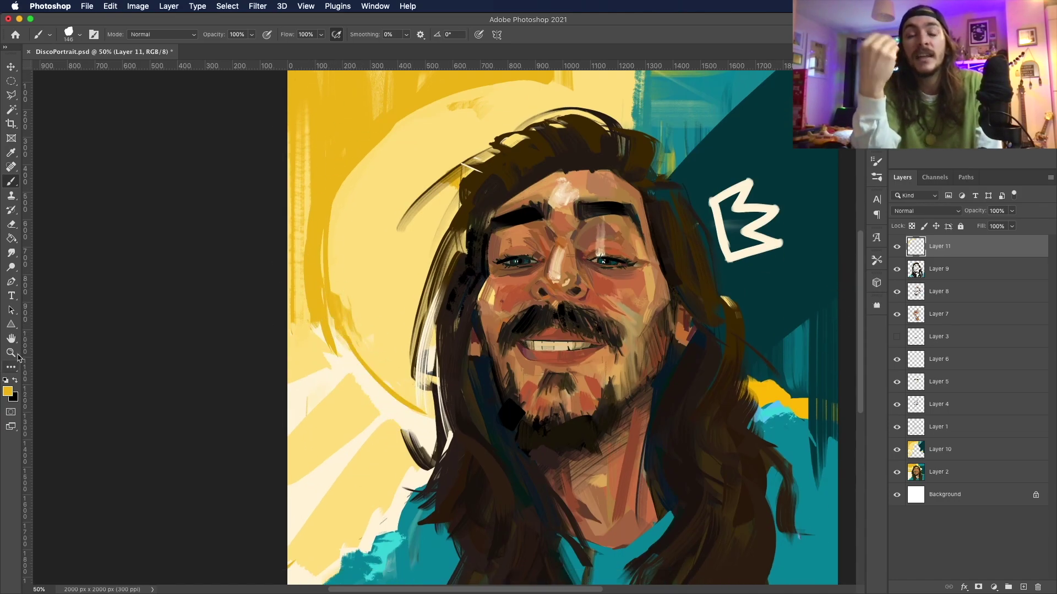
Step: Paint bright yellow accents into the hair and a thick yellow edge down the outer hair to the shoulder
key(super+minus)
key(super+minus)
key(super+plus)
click(8, 391)
key(Escape)
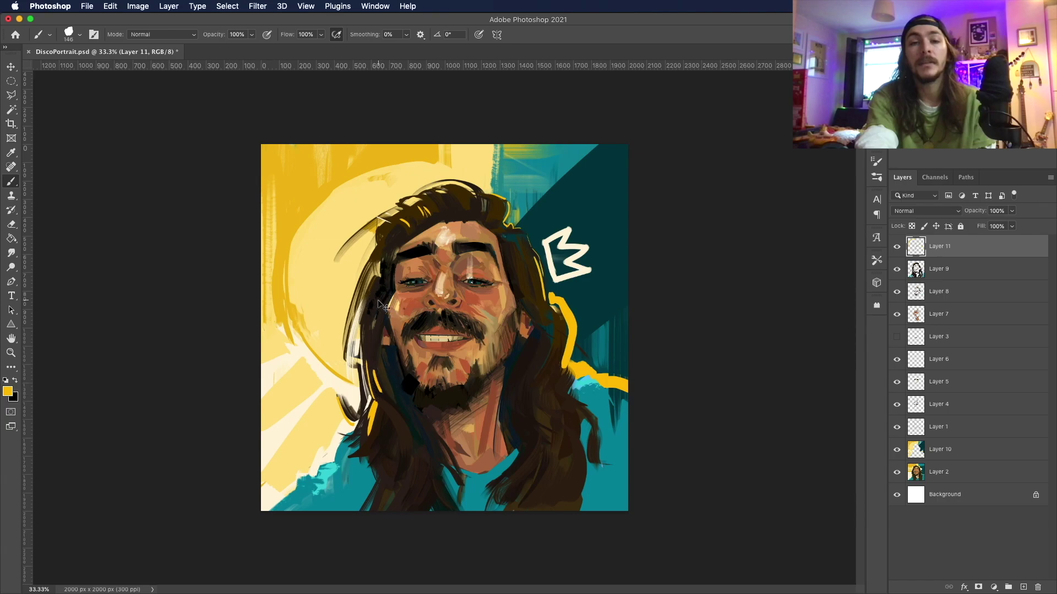
Step: Dab a white highlight on the forehead and fill the crown on Layer 9 with the sampled yellow
click(7, 391)
key(Return)
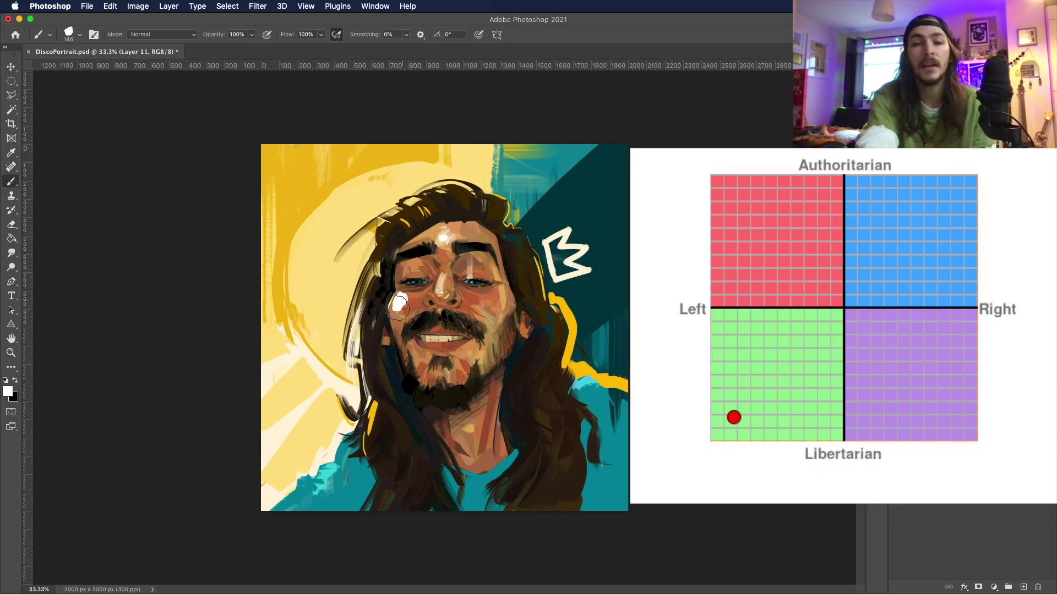
alt+click(698, 214)
click(11, 239)
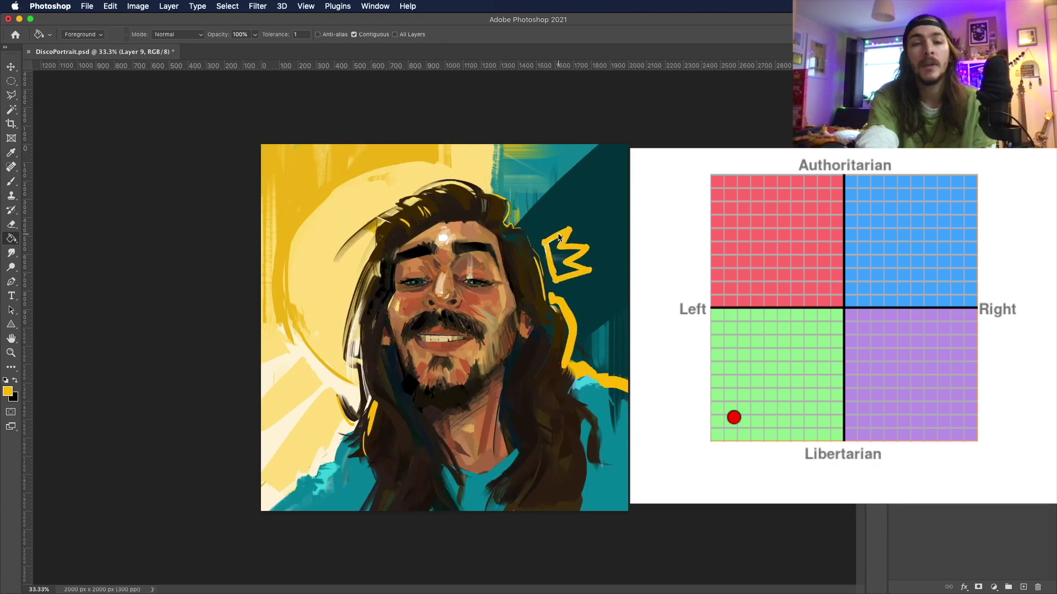
Step: Add a new layer and paint a jagged black outline along the teal shirt's shoulder with a 62 px brush
click(11, 182)
scroll(468, 260, up, 3)
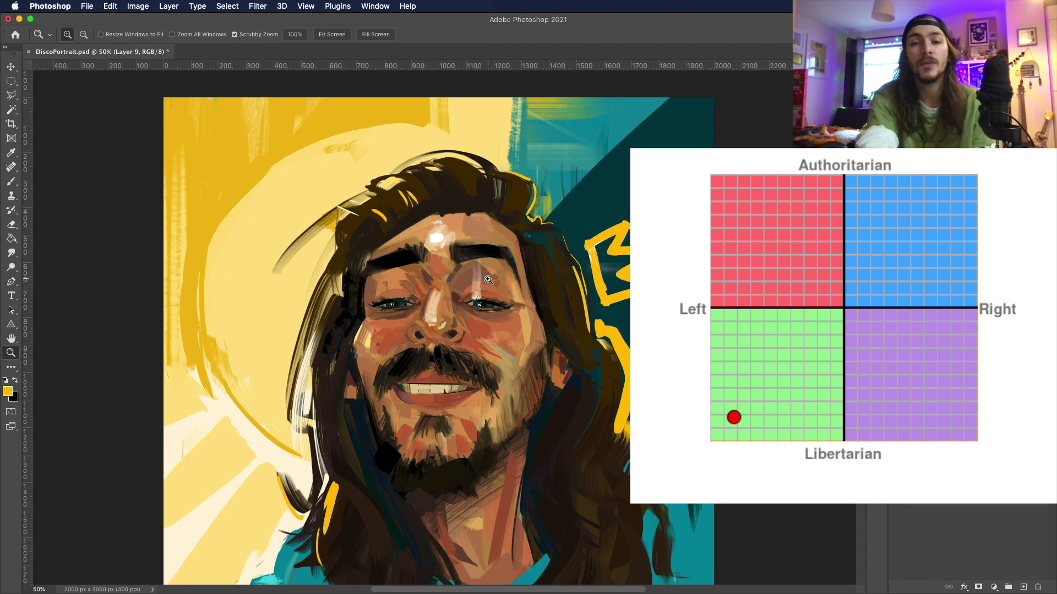
key(x)
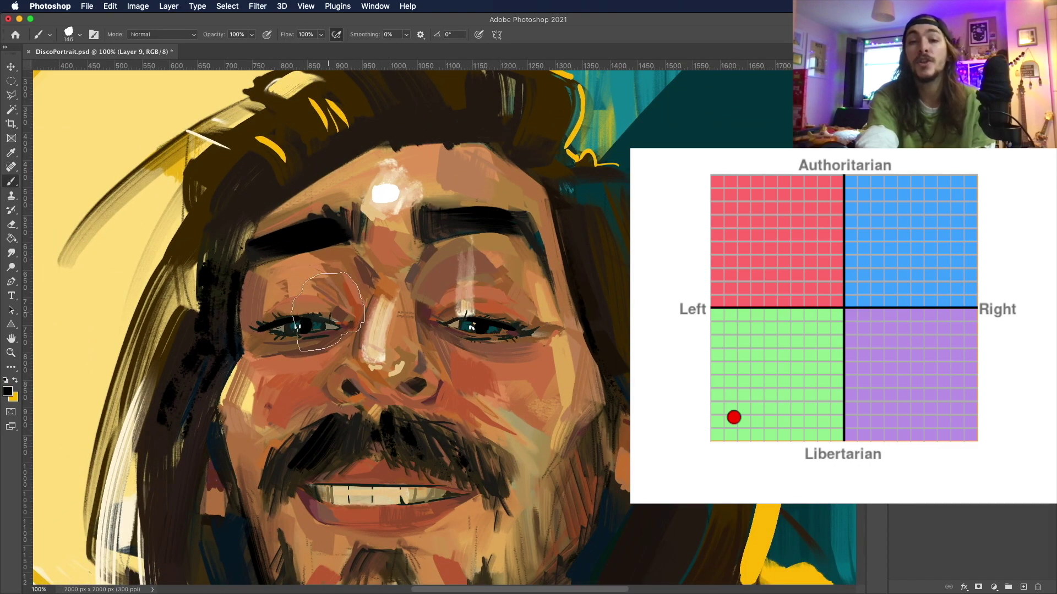
scroll(308, 322, down, 3)
click(68, 34)
double_click(130, 407)
key(super+shift+alt+n)
mouse_move(263, 510)
mouse_down()
mouse_move(300, 477)
mouse_move(334, 462)
mouse_up()
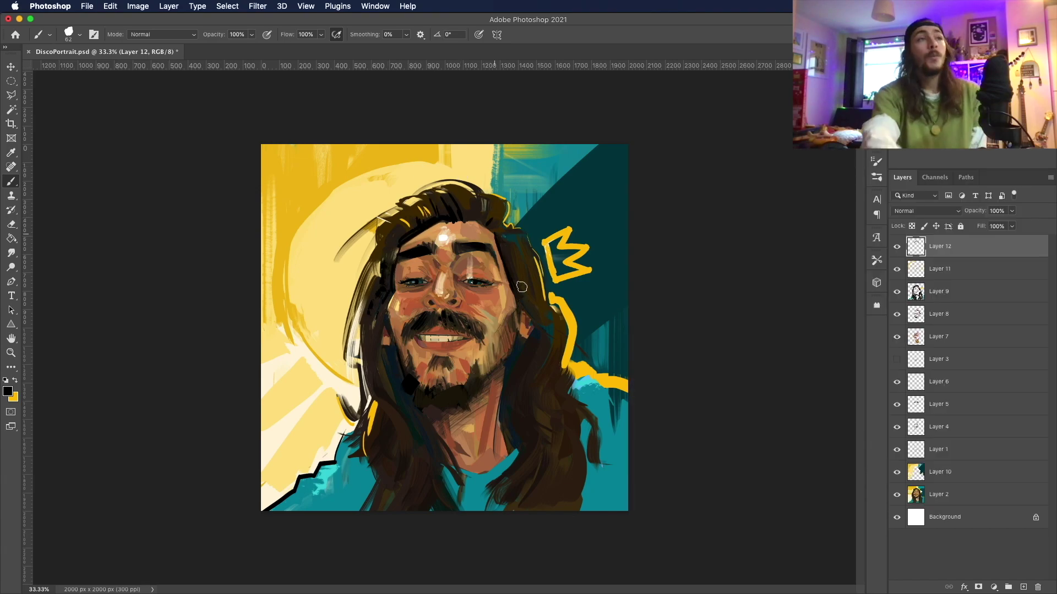
Step: Paint thin black strands through the long hair on both sides of the face
mouse_move(391, 299)
mouse_down()
mouse_move(376, 374)
mouse_move(411, 415)
mouse_up()
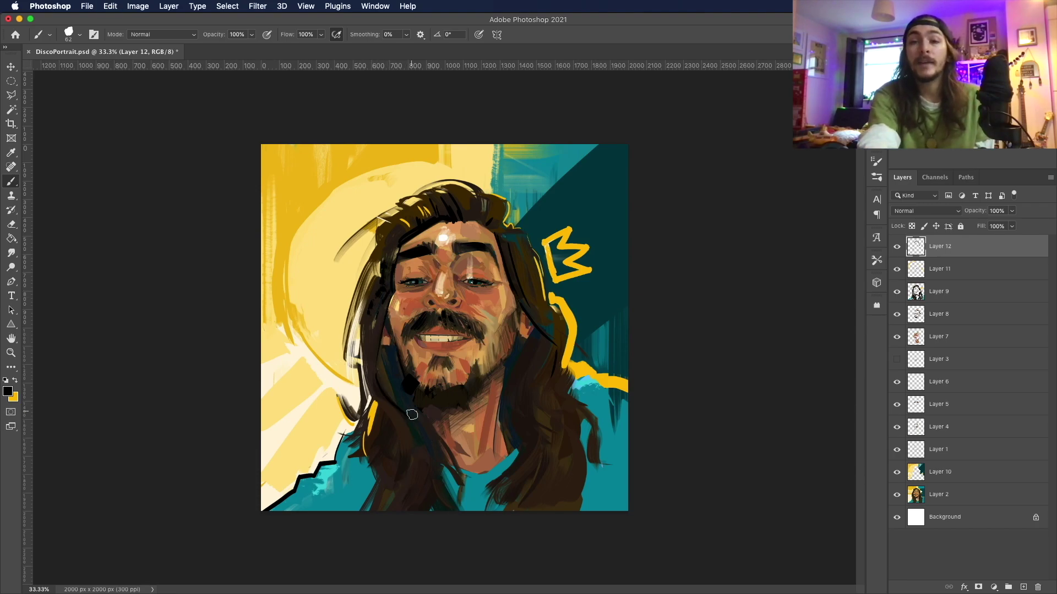
drag(520, 394, 543, 331)
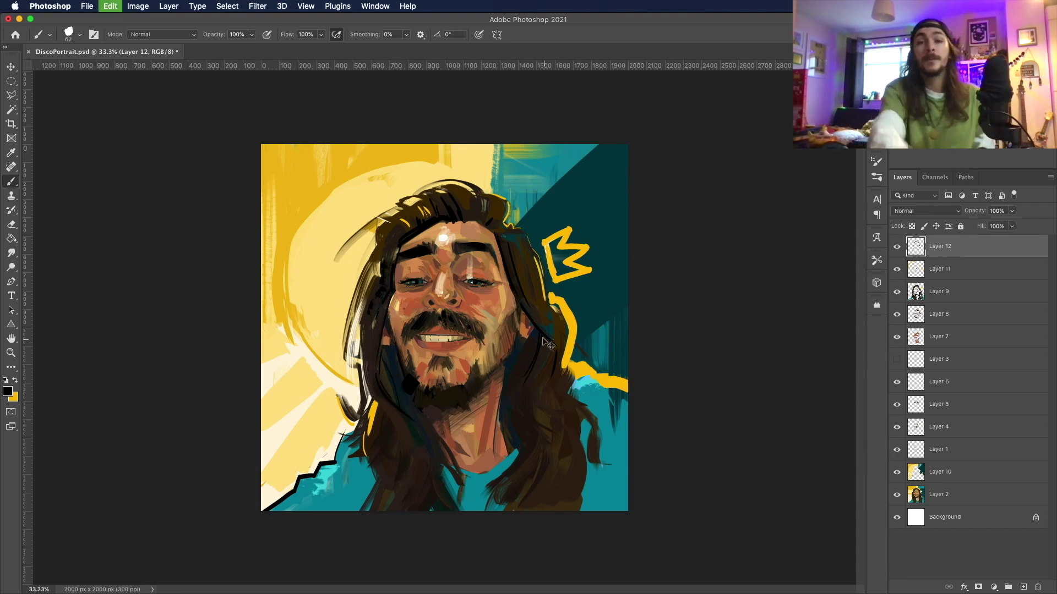
drag(548, 380, 542, 335)
mouse_move(377, 401)
mouse_down()
mouse_move(364, 450)
mouse_move(387, 409)
mouse_up()
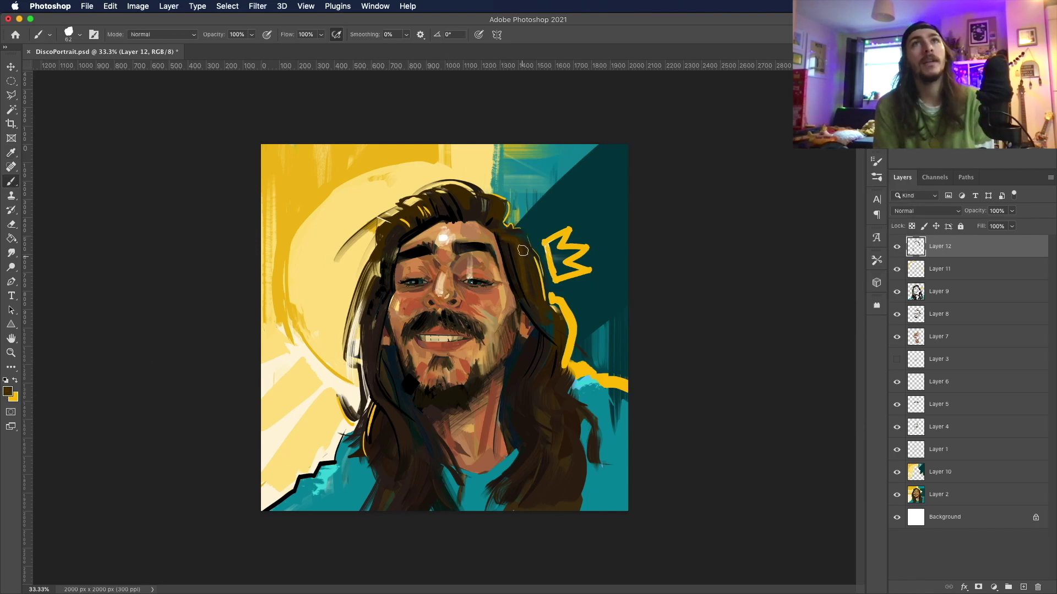
Step: Paint dark brown hair strands over the thick yellow edge and trim its outline with sampled dark teal
click(7, 392)
click(688, 220)
key(Return)
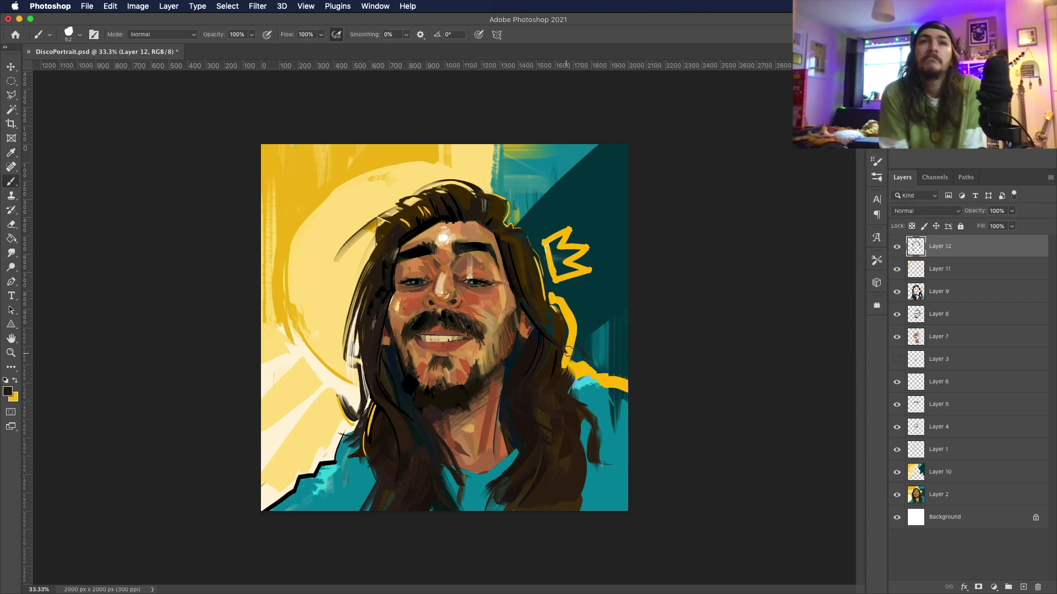
drag(566, 336, 574, 390)
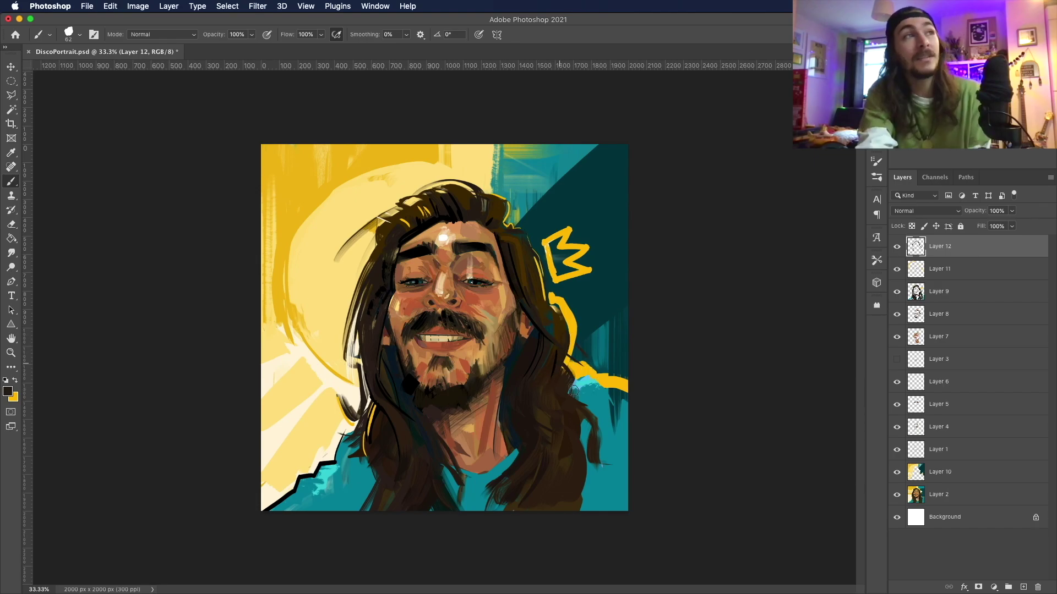
alt+click(601, 253)
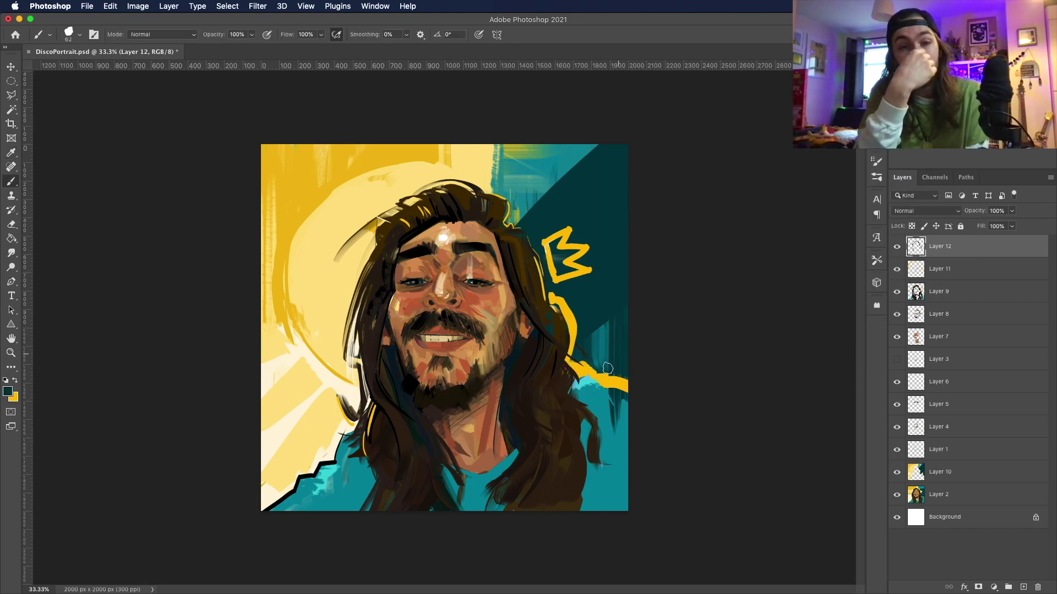
Step: Try painting tan-brown rays across the pale sun area beside the head, and undo them
click(689, 170)
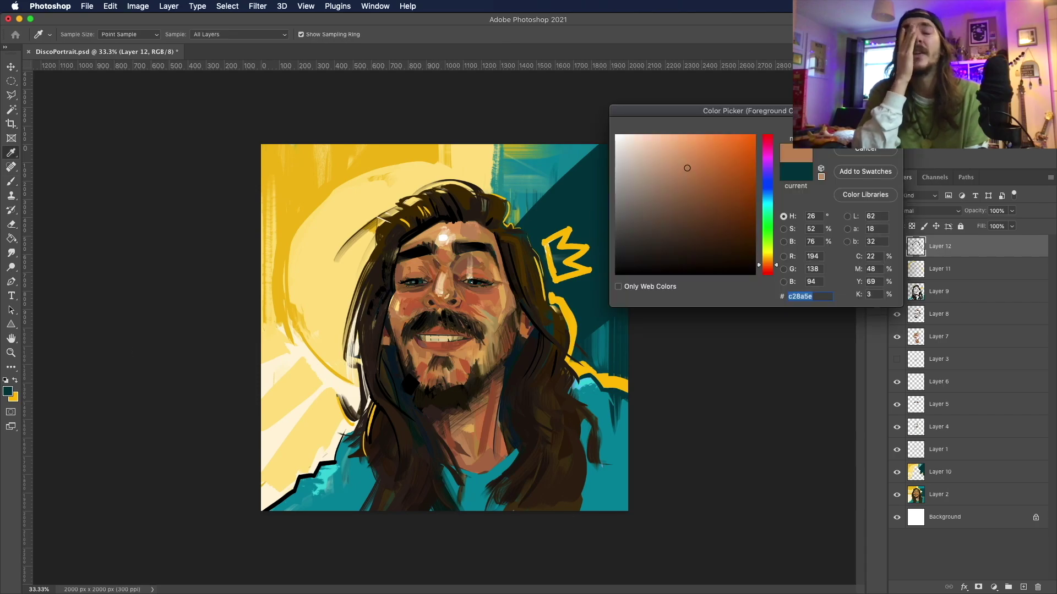
key(Return)
drag(264, 311, 295, 304)
mouse_move(262, 352)
mouse_down()
mouse_move(342, 313)
mouse_move(261, 380)
mouse_up()
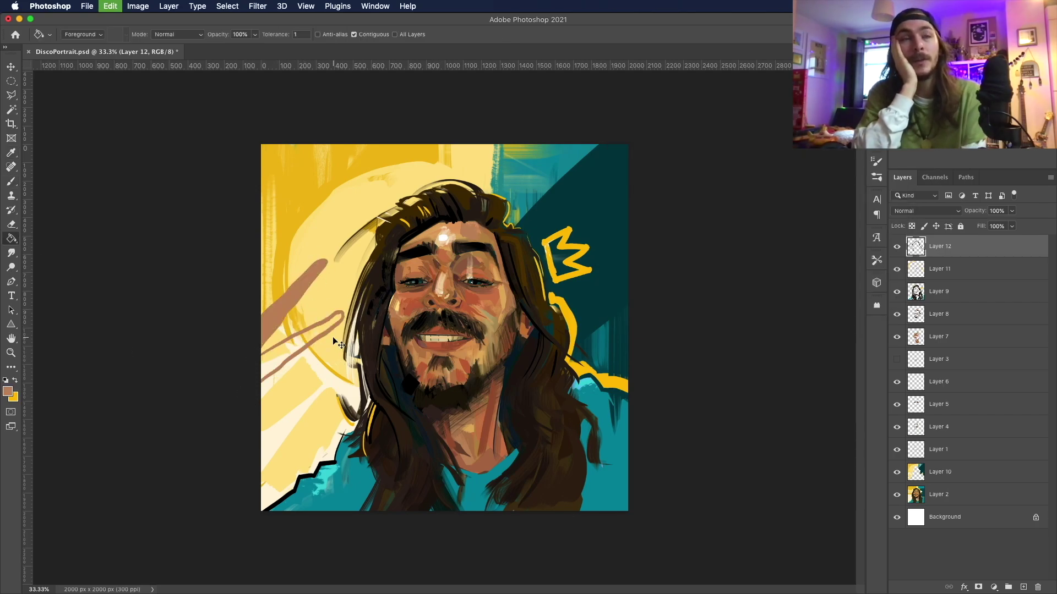
key(super+z)
key(super+z)
key(super+z)
key(z)
click(473, 248)
click(474, 247)
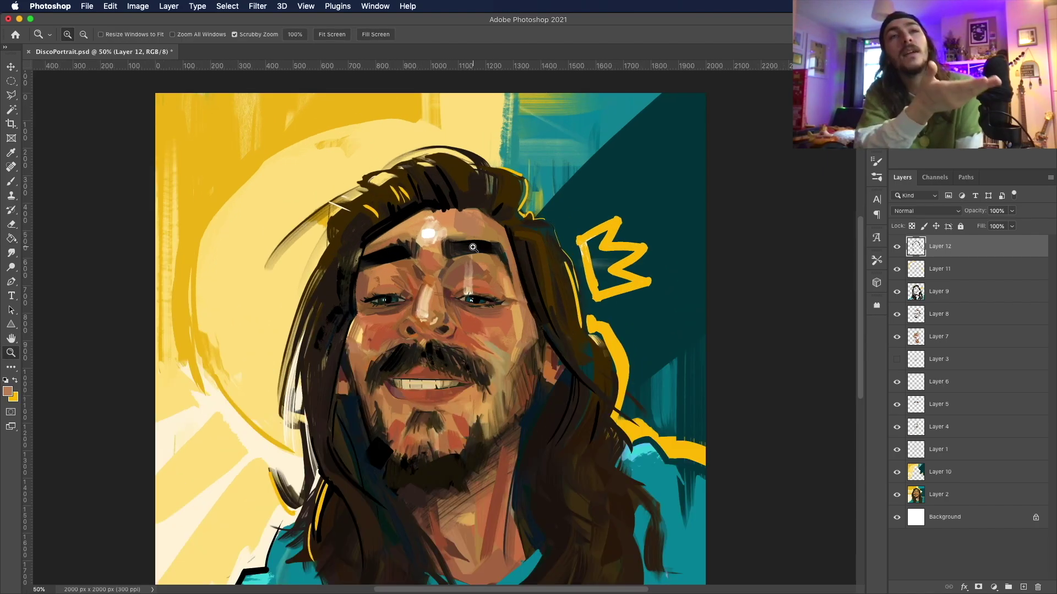
key(b)
click(8, 392)
key(Escape)
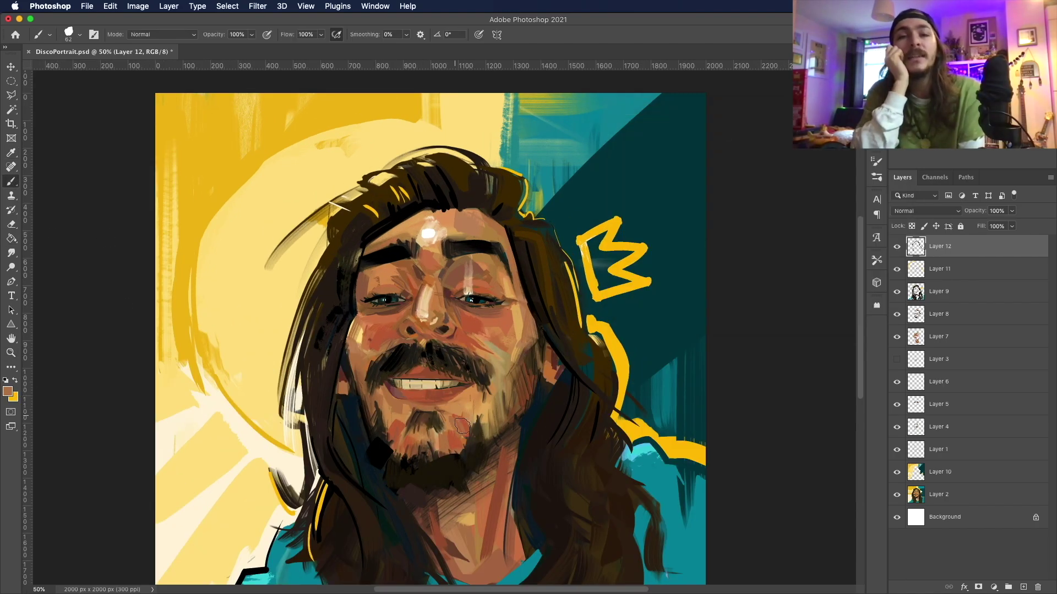
key(z)
alt+click(447, 286)
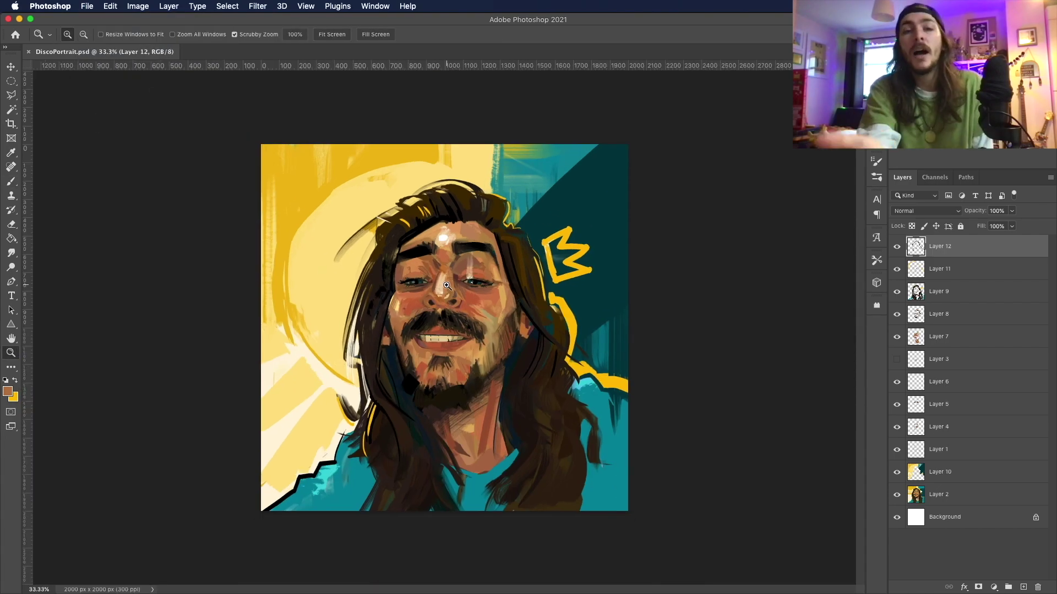
Step: Outline angular wedges around the sun disc with the Polygonal Lasso, fill them with pale yellow to form rays, and deselect
click(7, 392)
click(379, 146)
key(Return)
key(l)
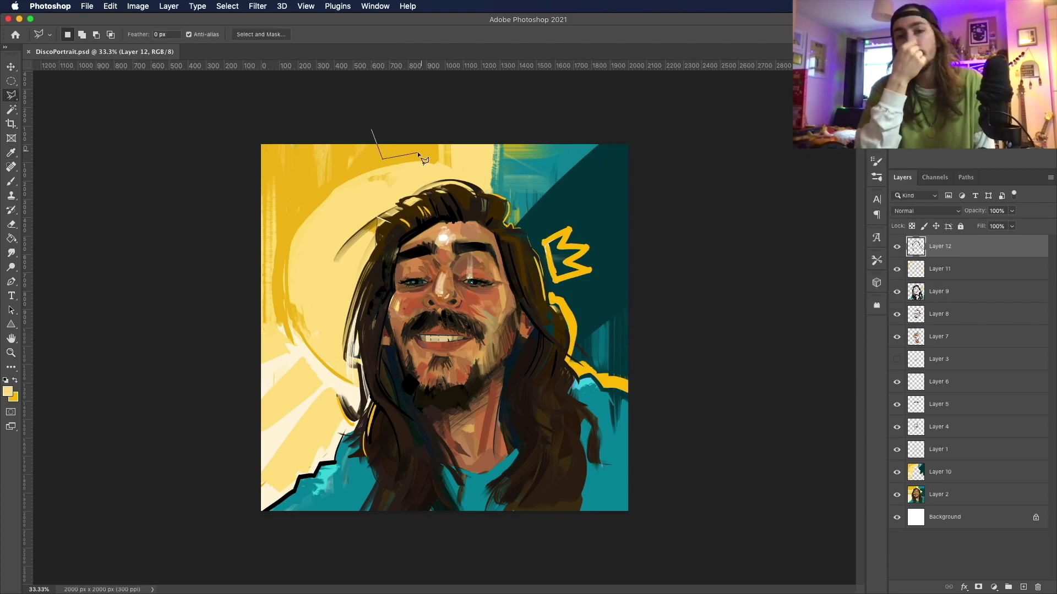
click(419, 128)
click(351, 129)
click(360, 163)
click(324, 181)
double_click(278, 129)
click(255, 149)
click(306, 193)
click(286, 225)
click(247, 218)
click(249, 242)
click(281, 246)
click(279, 288)
double_click(245, 278)
key(g)
click(8, 391)
key(Return)
click(328, 149)
key(super+d)
Step: Paint cream dry-brush strokes on a new layer over the thick yellow shoulder edge and beside the hair, using a Mixer Brush
key(m)
click(8, 392)
key(Return)
key(b)
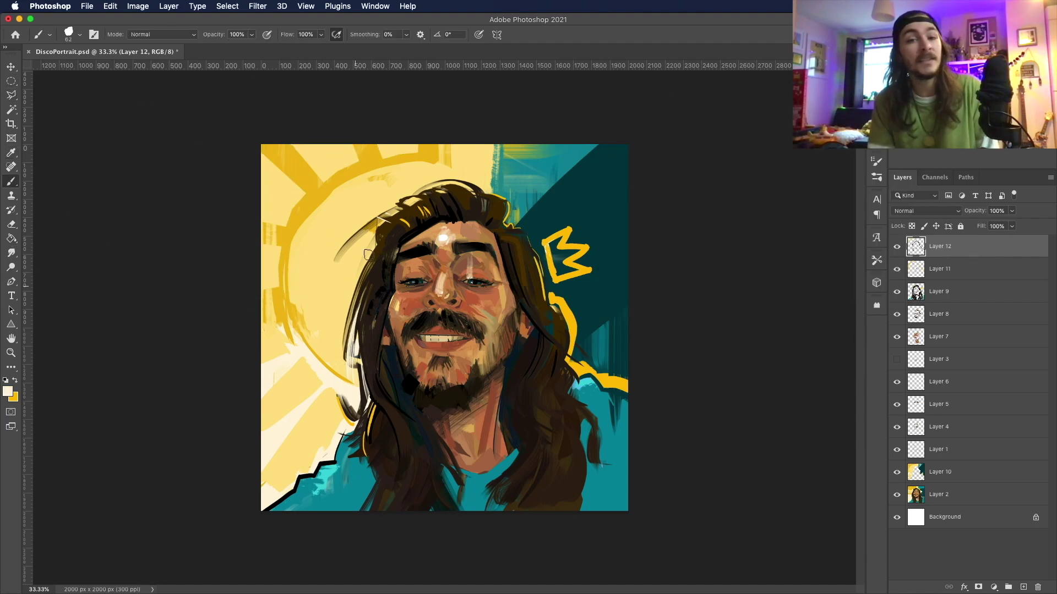
key(alt+shift+super+n)
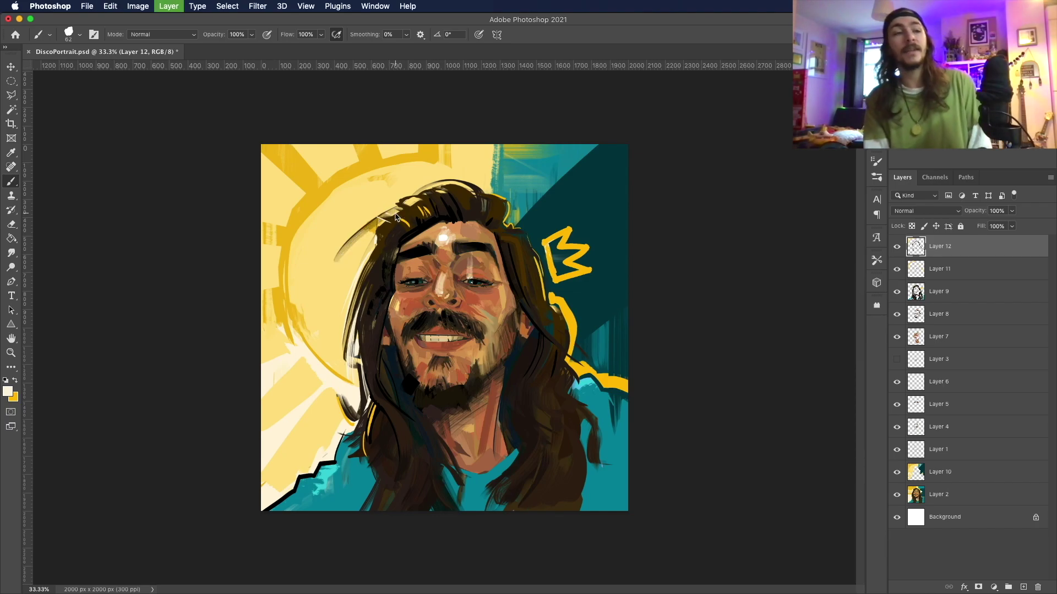
click(80, 34)
click(173, 276)
key(Return)
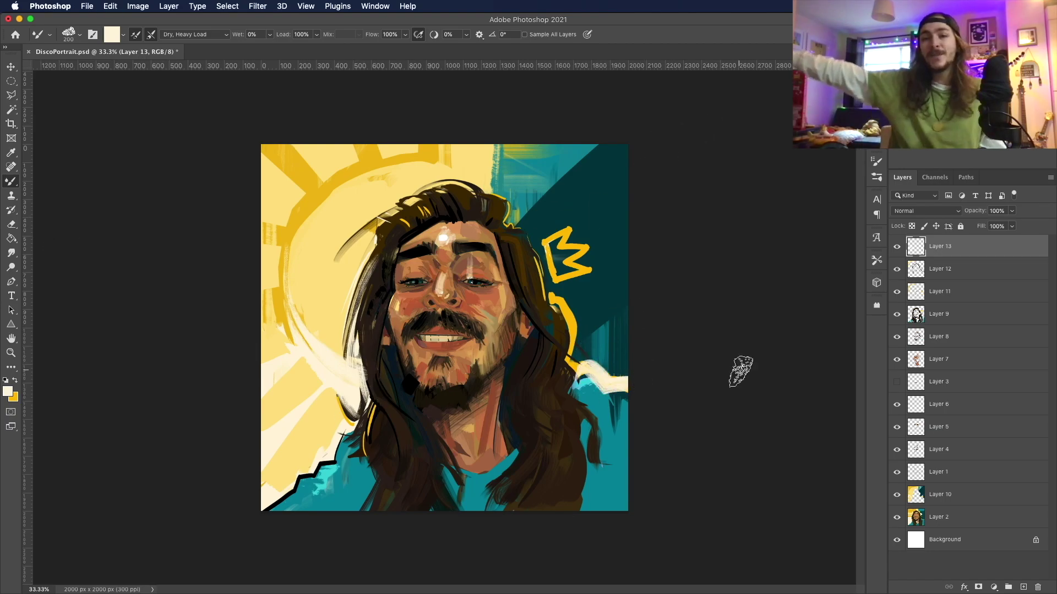
mouse_move(737, 370)
mouse_down()
mouse_move(584, 365)
mouse_move(632, 381)
mouse_move(575, 366)
mouse_up()
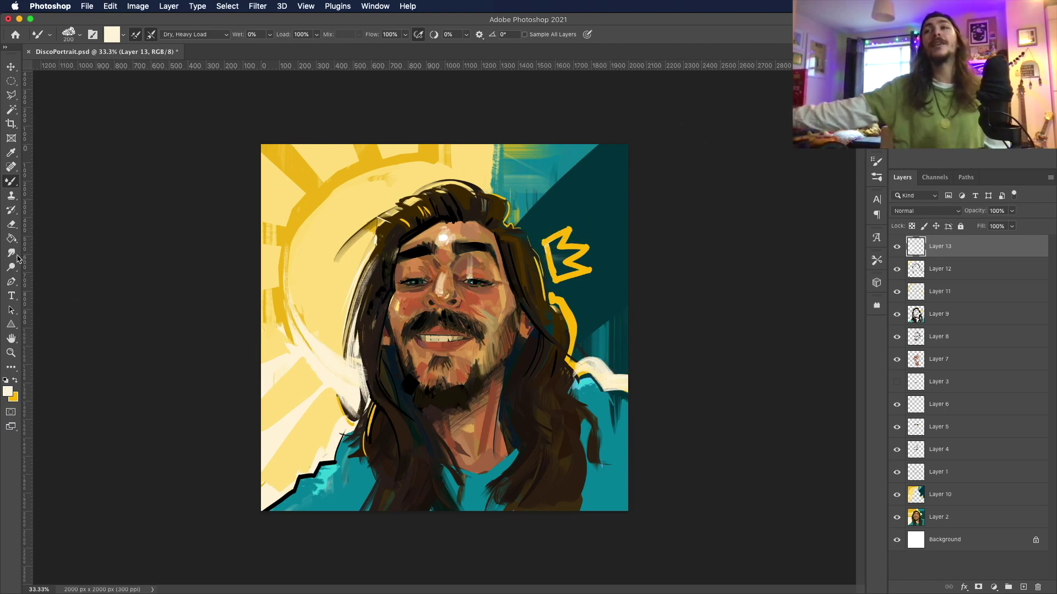
Step: Recolour the yellow crown with the cream foreground colour on its own layer, using the Paint Bucket
key(g)
super+click(575, 238)
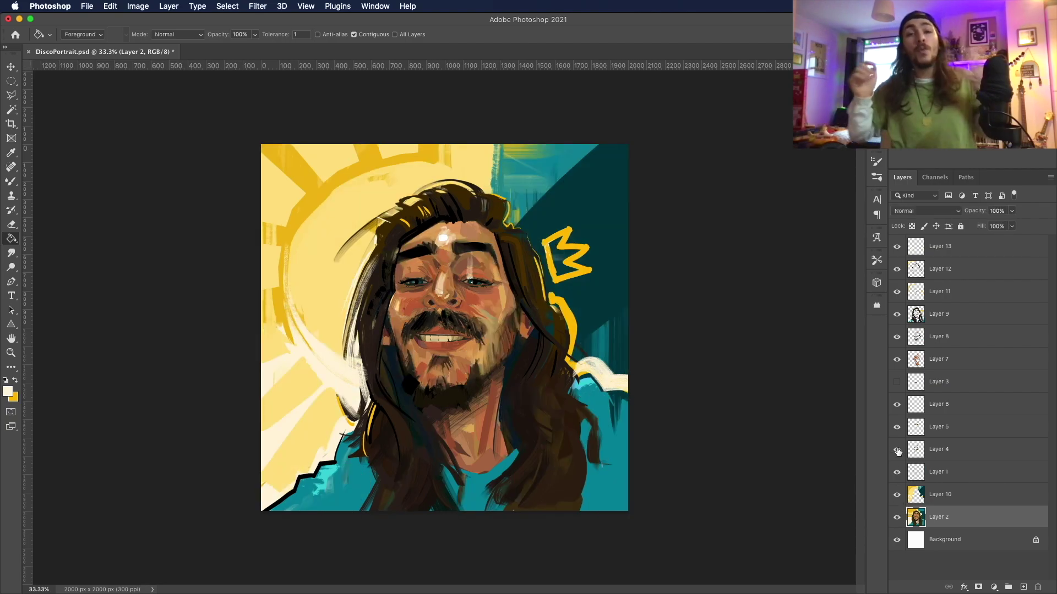
super+click(574, 238)
click(572, 237)
click(571, 269)
Step: Sample near-black as the brush colour and make the topmost layer active for painting
key(b)
alt+click(539, 238)
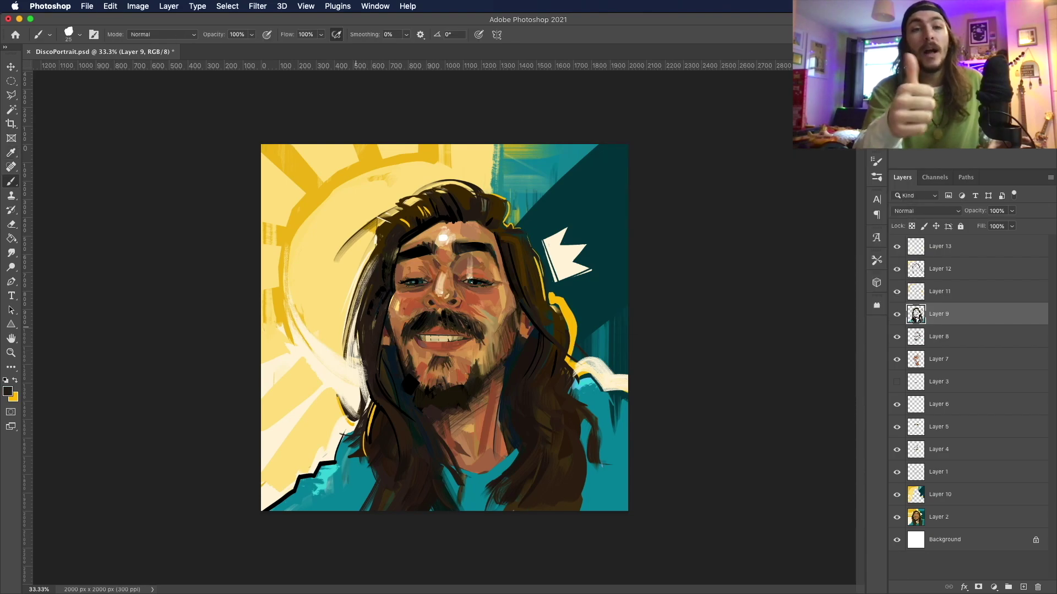
key(alt+period)
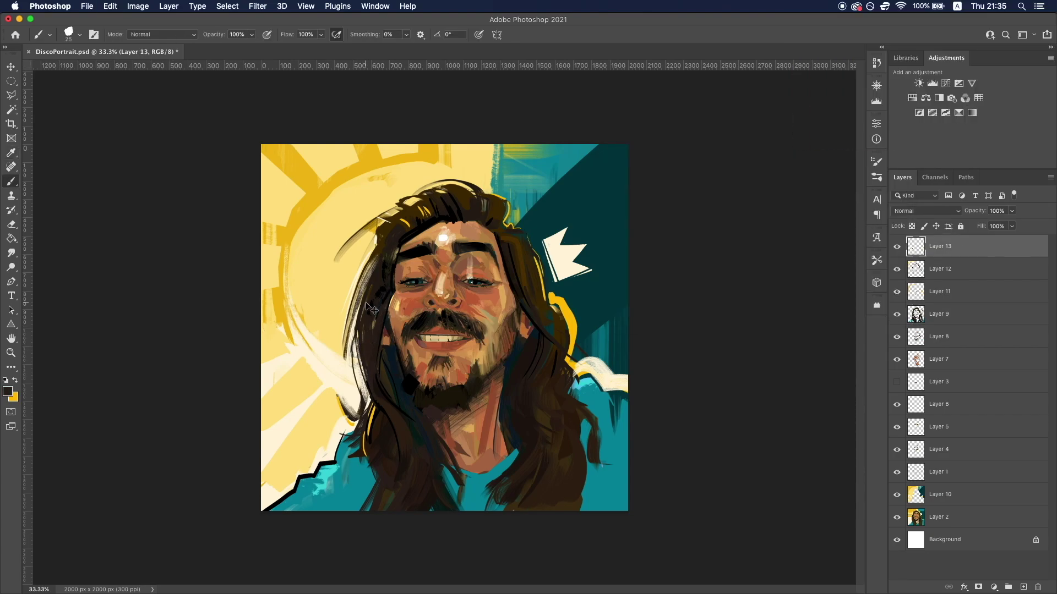
key(z)
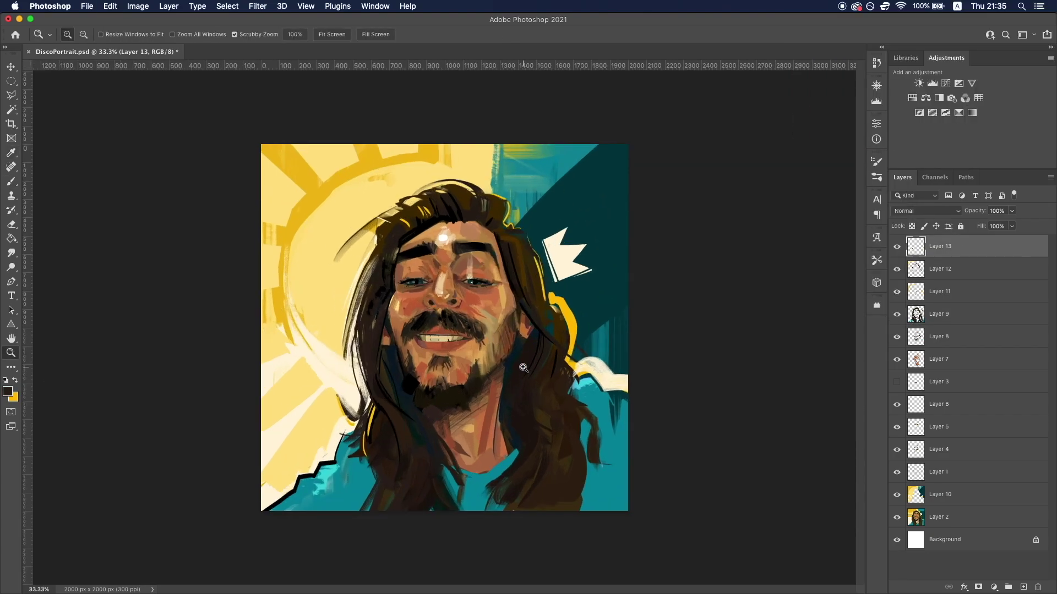